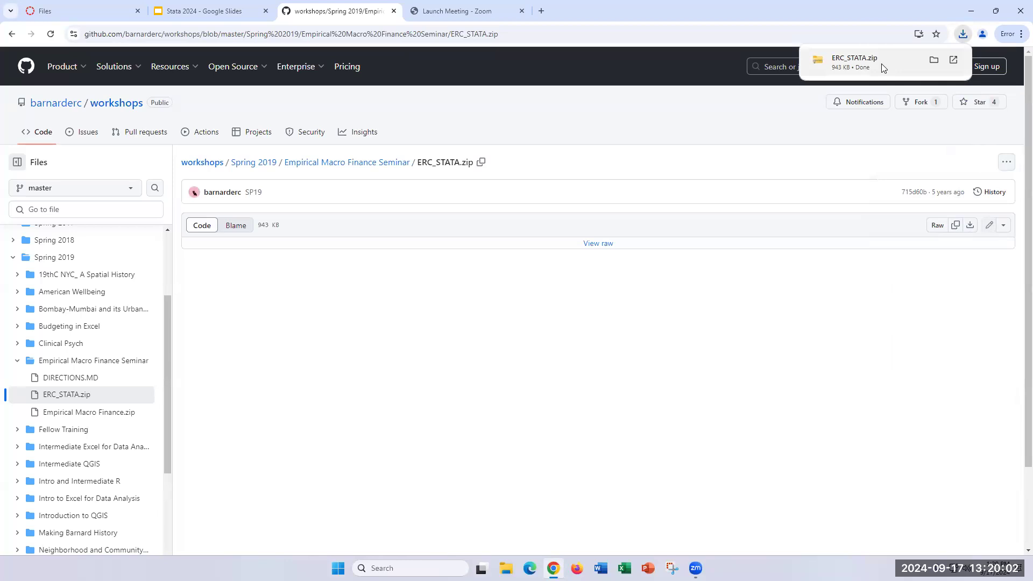
Open the downloaded ERC_STATA.zip and extract all its files to the ERC_STATA folder in Downloads.
click(850, 60)
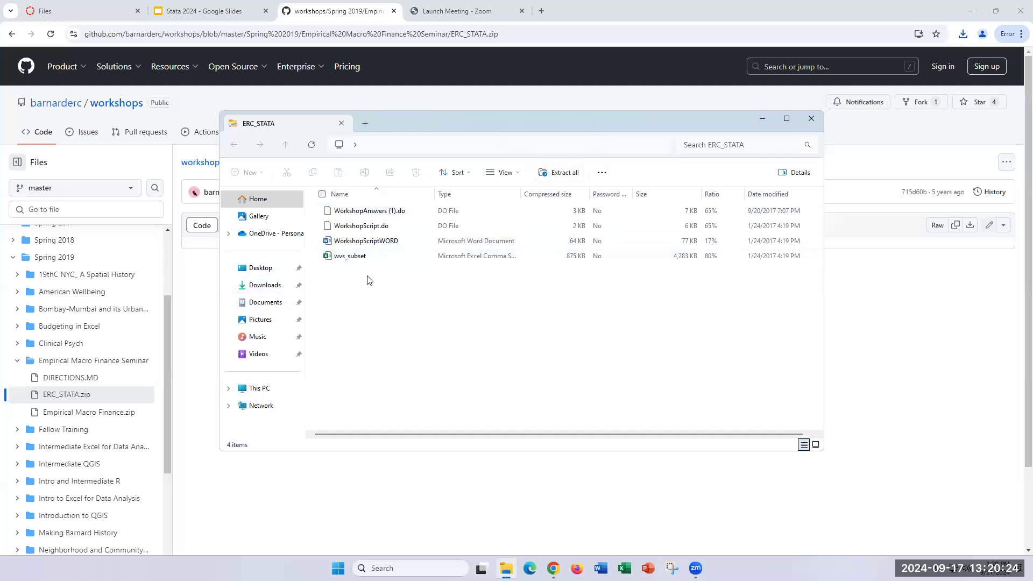
click(549, 179)
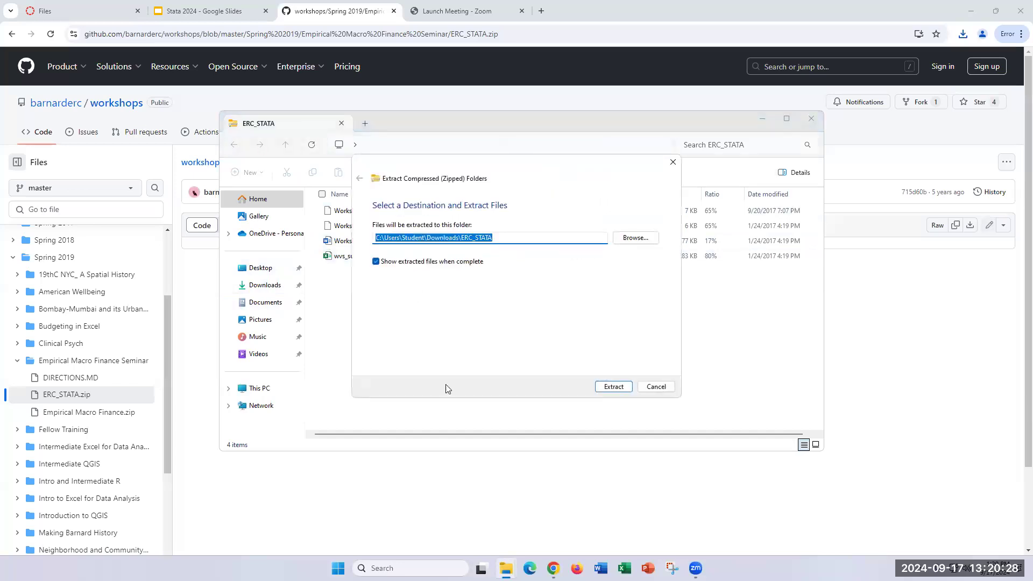
click(612, 388)
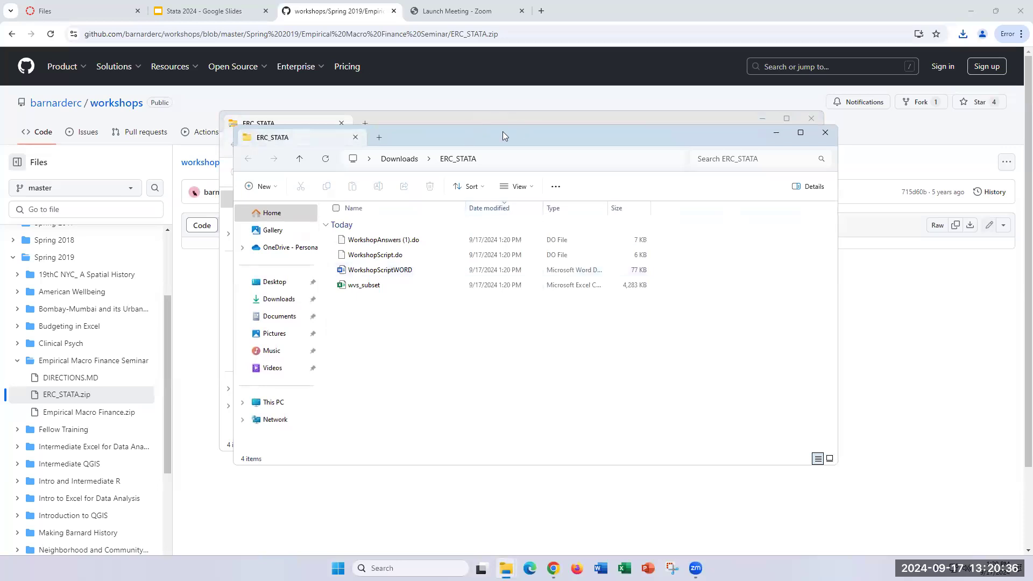
drag(504, 135, 644, 149)
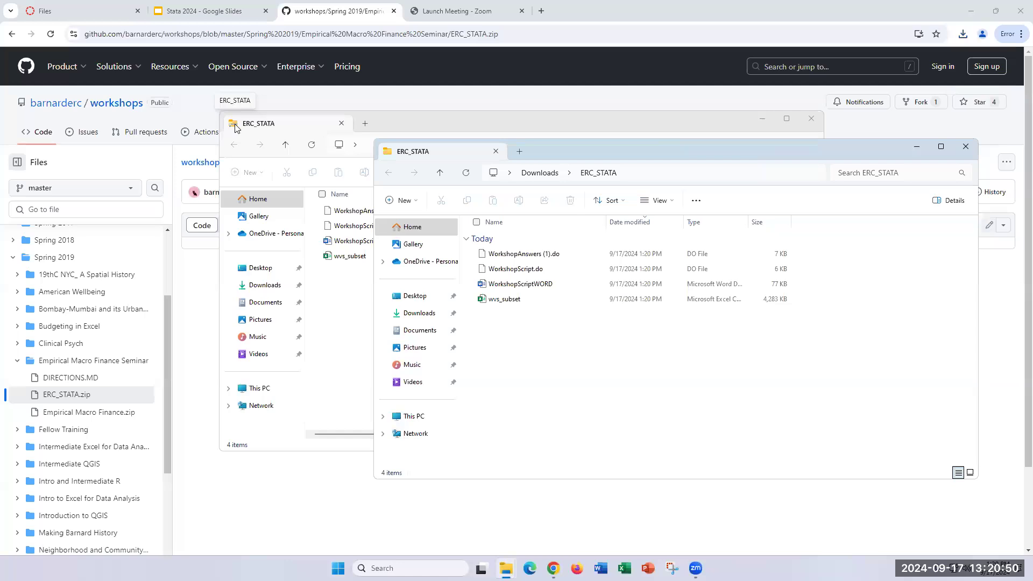
Show the Stata 2024 slide with the workshop link, and display the file options for ERC_STATA.zip on GitHub.
click(286, 104)
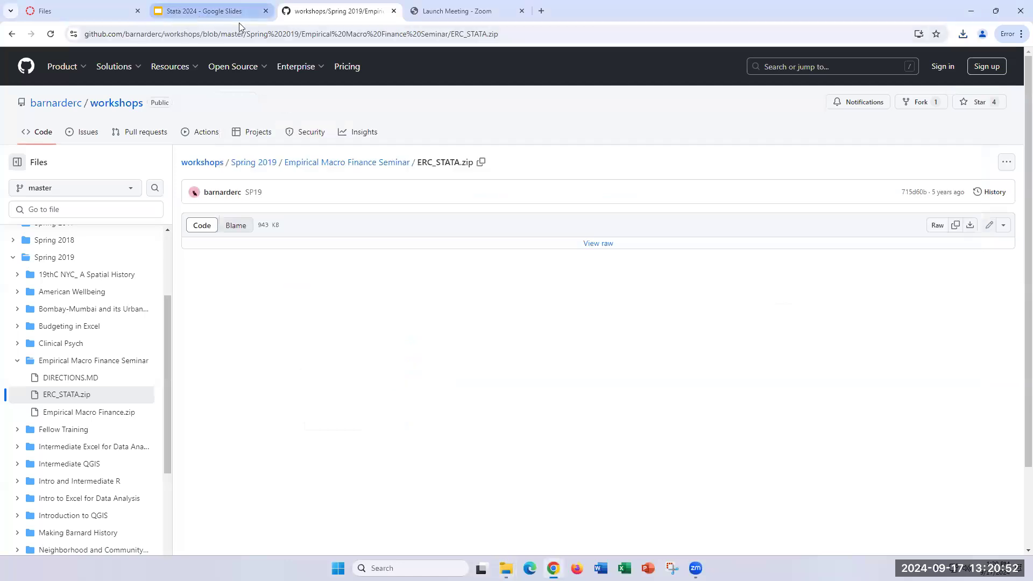
click(215, 12)
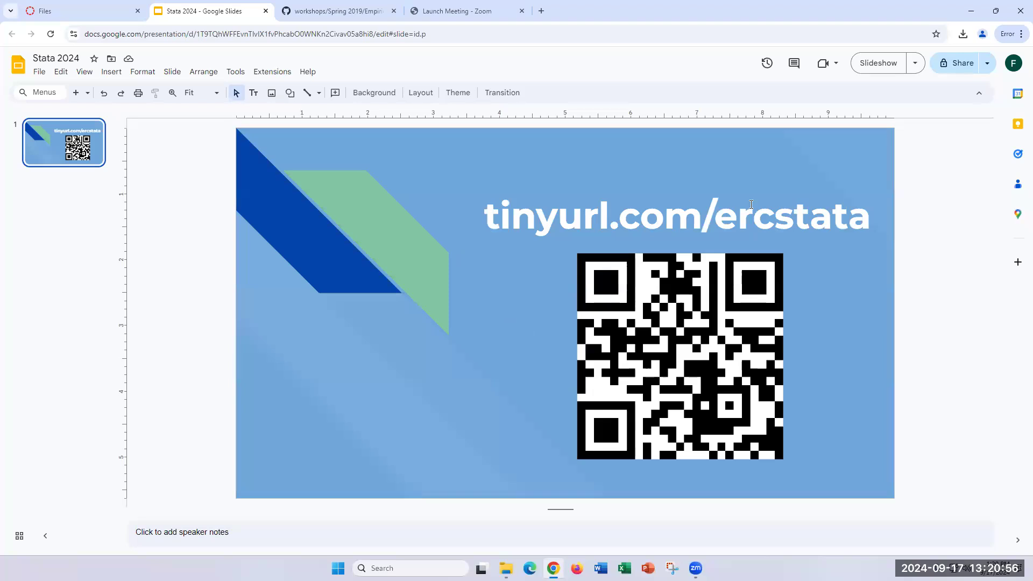
click(356, 16)
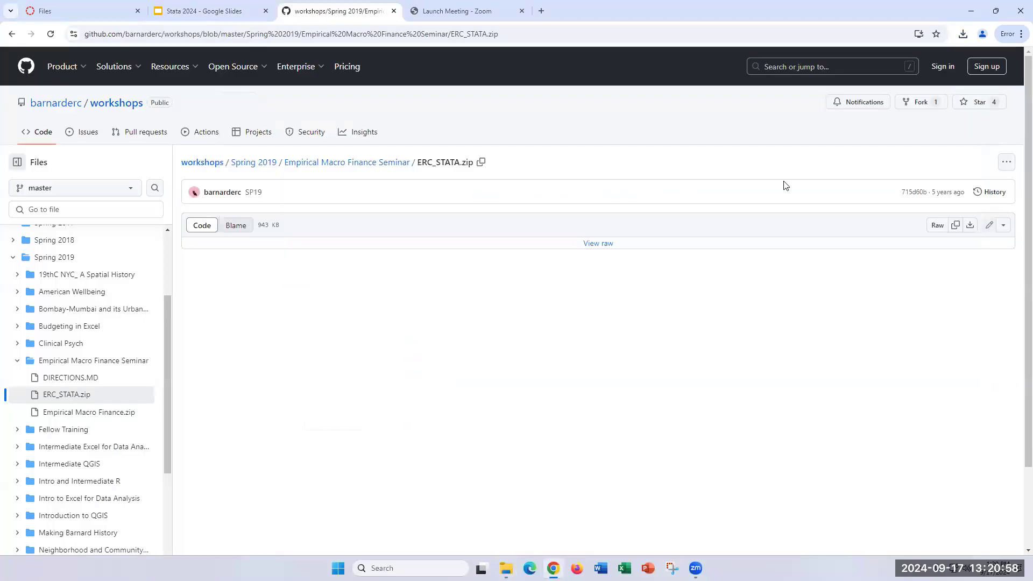
click(1012, 164)
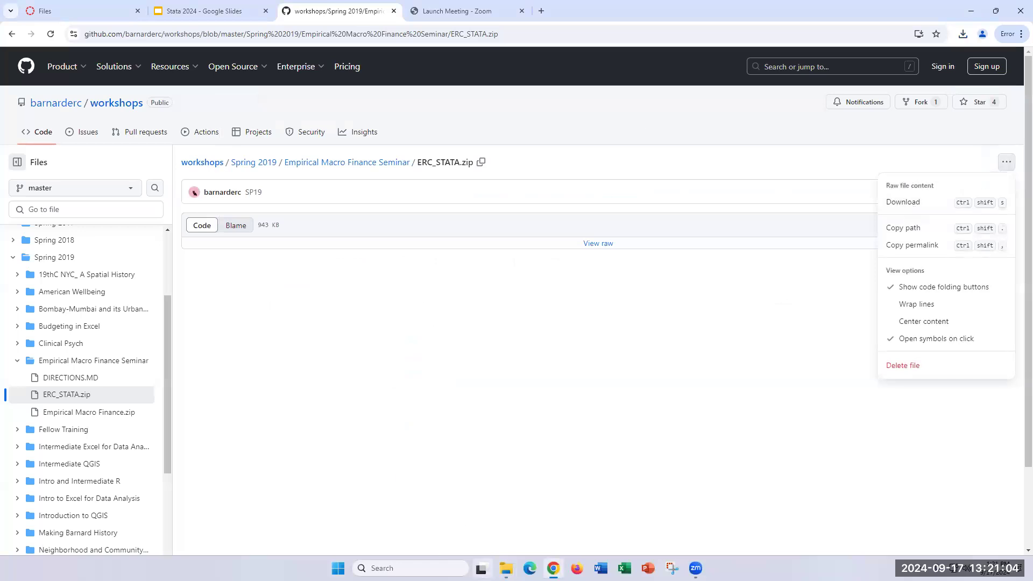
Check the contents of the ERC_STATA archive in the Downloads folder and return to the Stata 2024 slide.
mouse_move(506, 568)
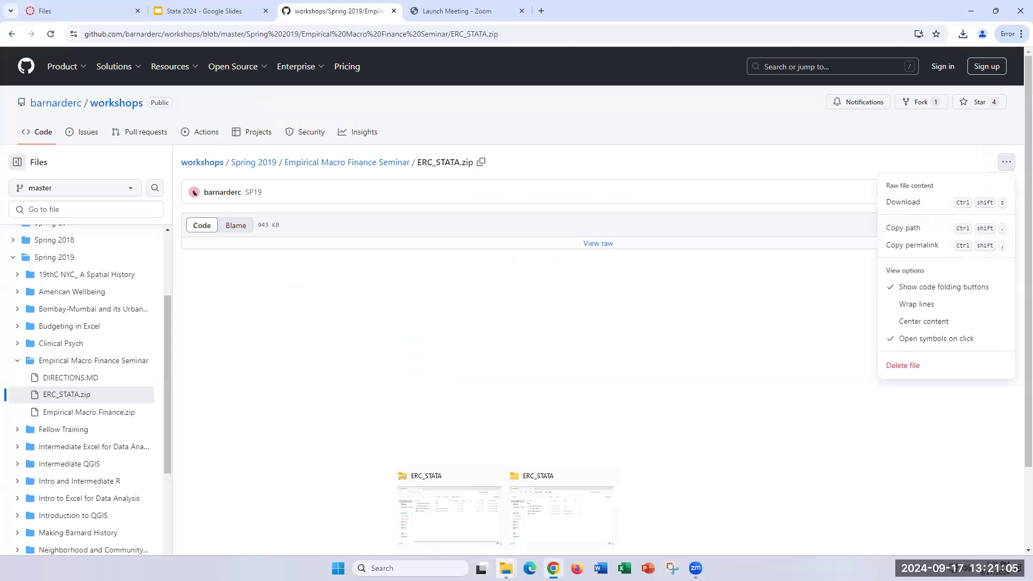
click(462, 514)
click(266, 287)
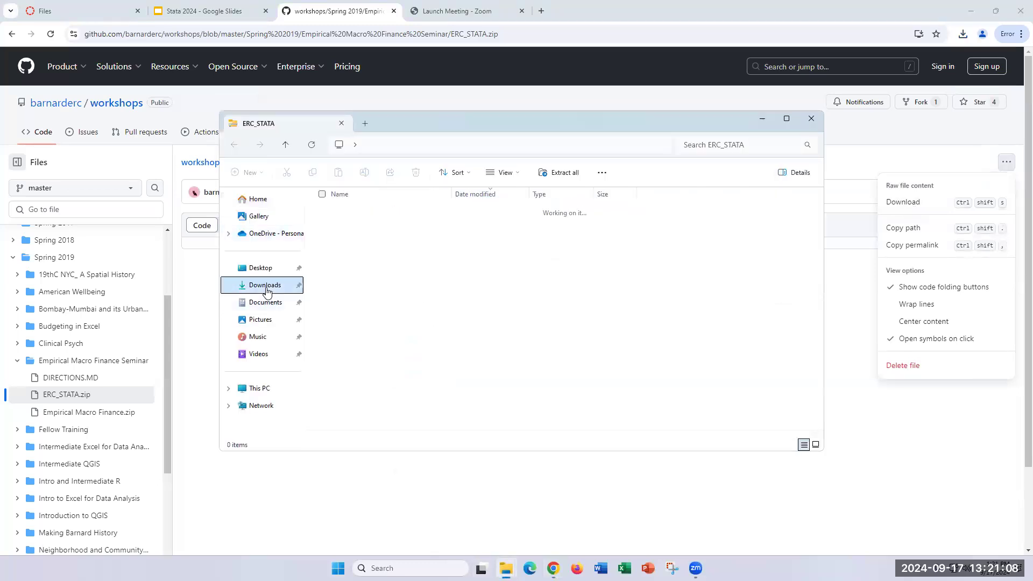
click(341, 227)
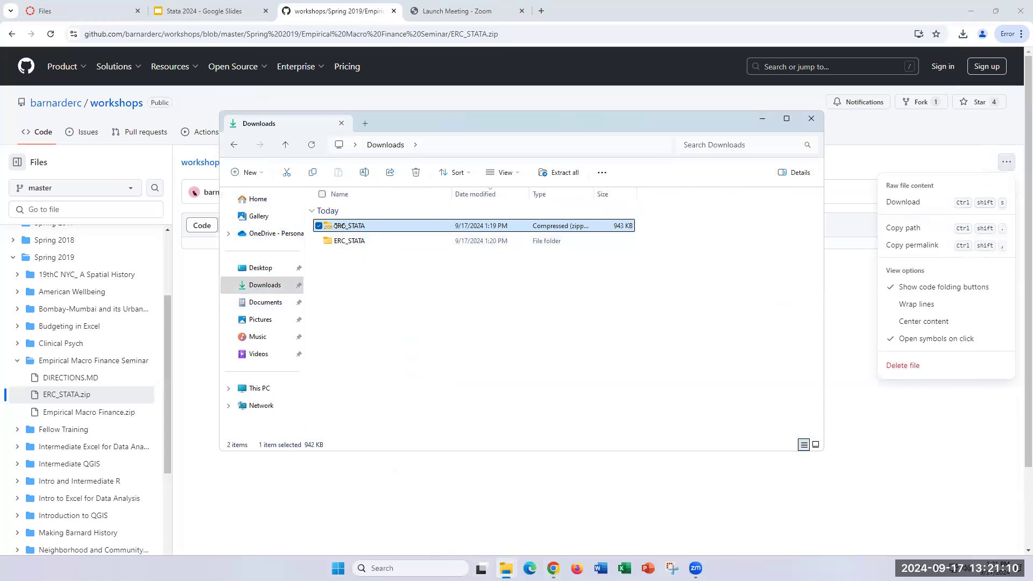
double_click(426, 226)
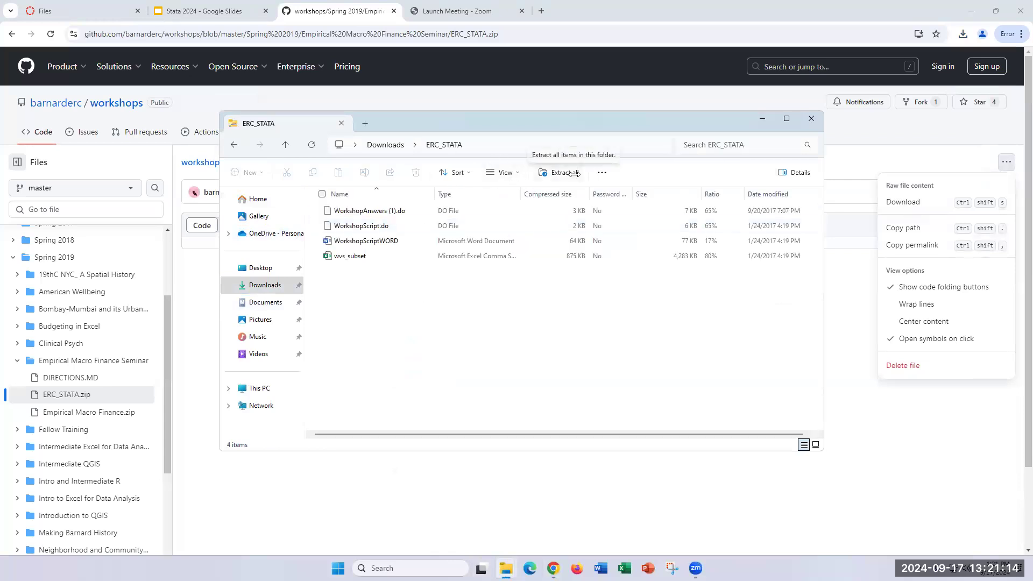
click(270, 292)
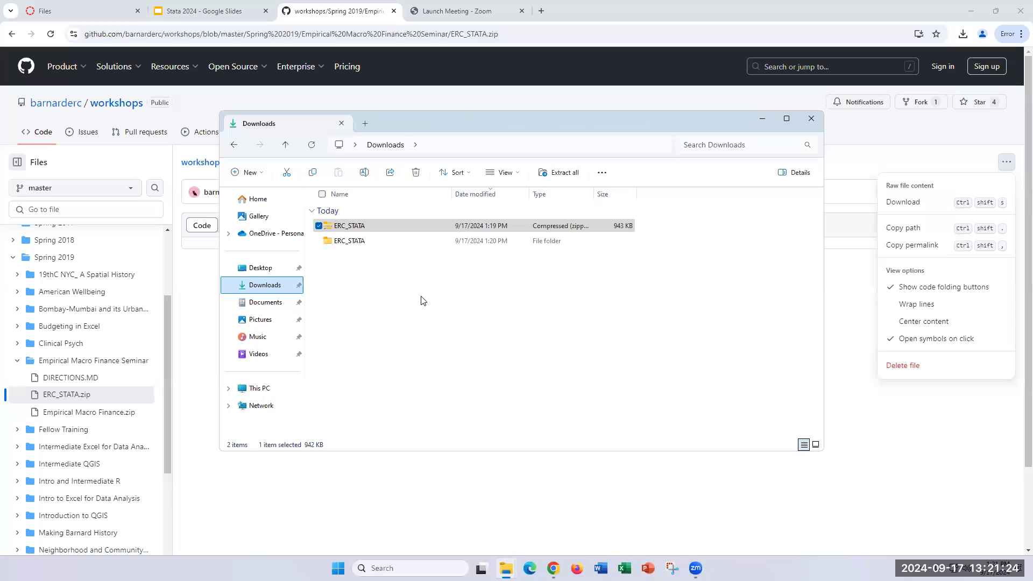
click(202, 11)
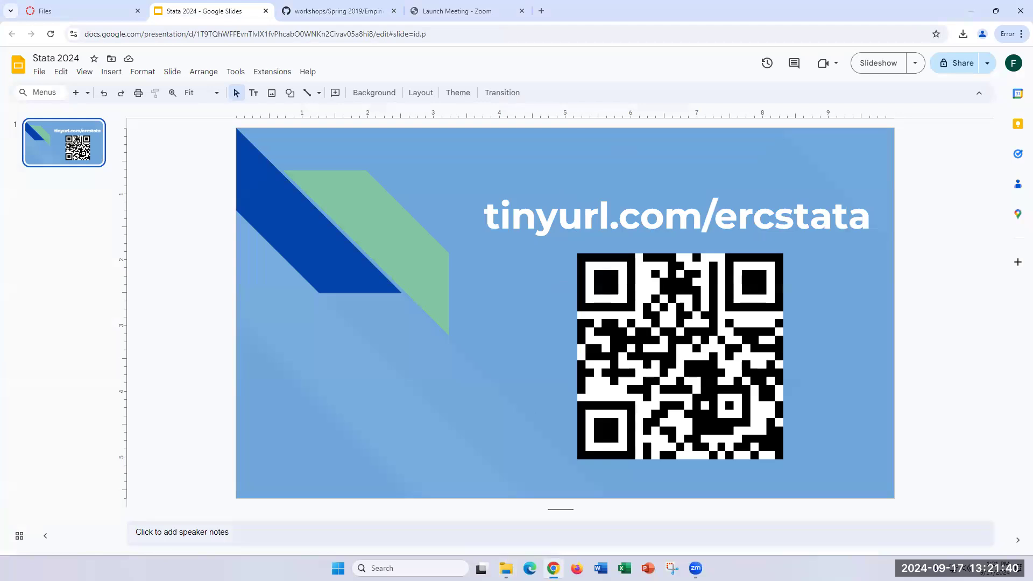
mouse_move(506, 566)
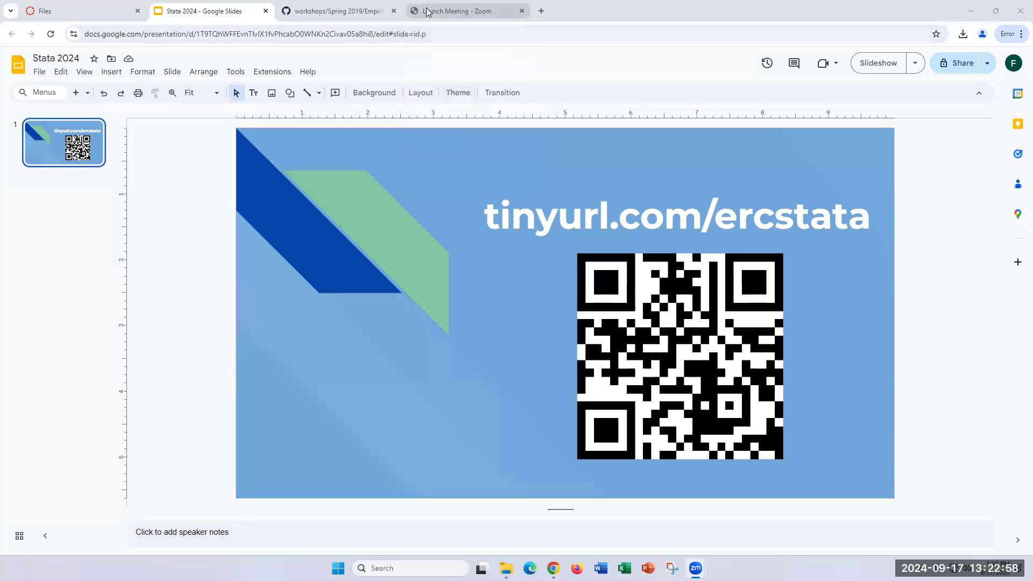
Load erc.barnard.edu in place of the Zoom launch page and dismiss the campus access banner.
mouse_move(427, 12)
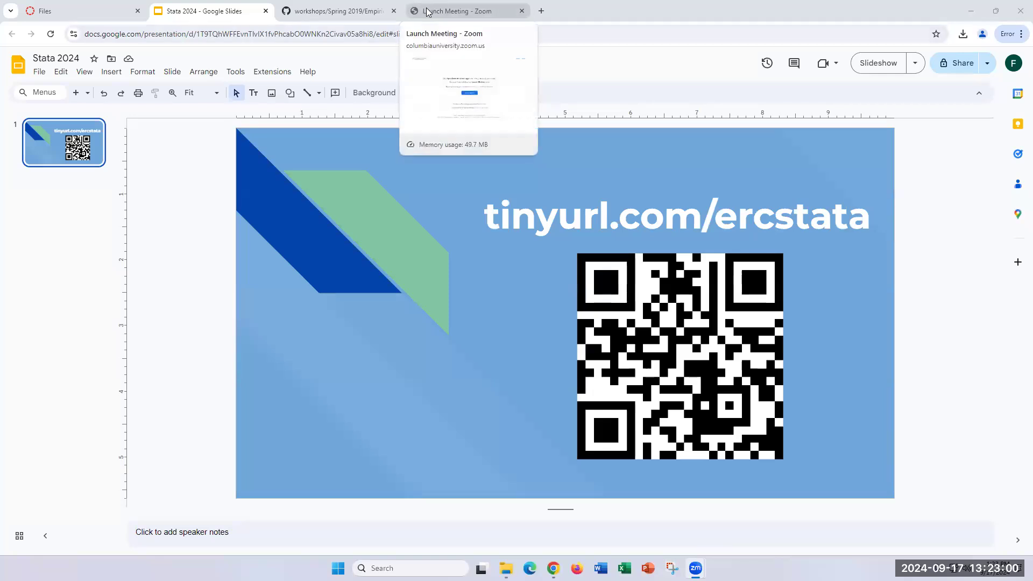
click(427, 12)
click(462, 30)
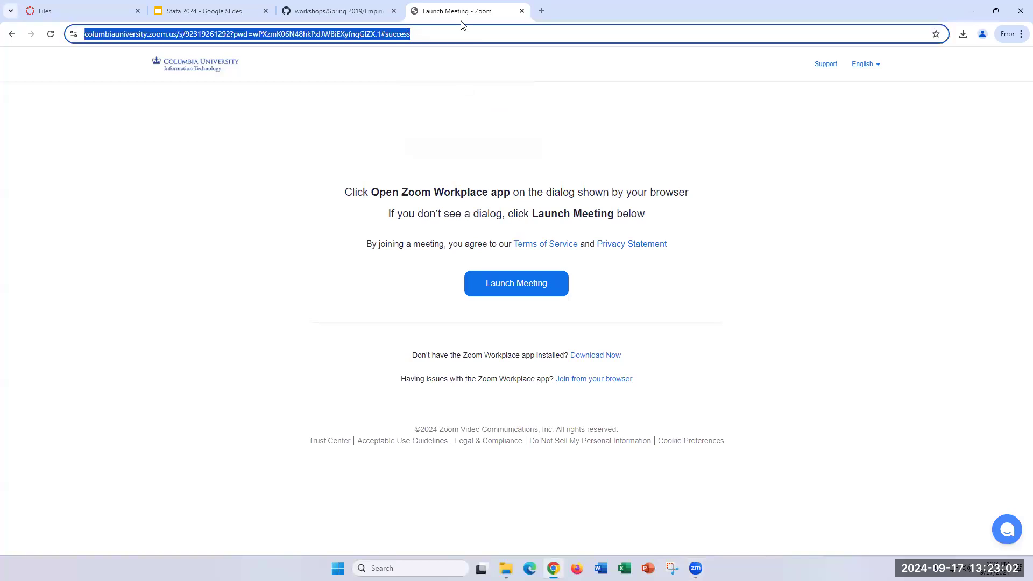
text(erc)
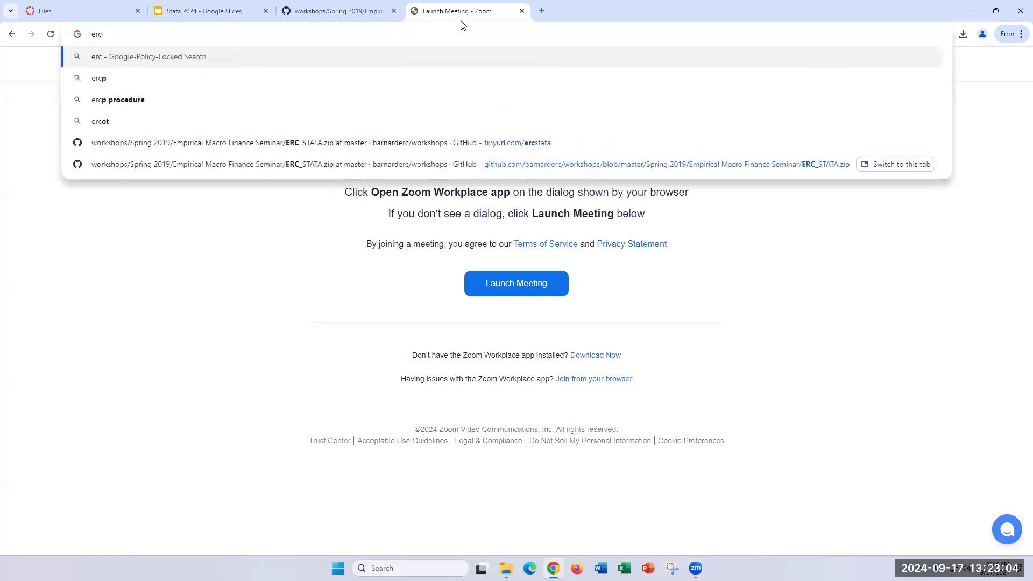
text(.barnard.edu)
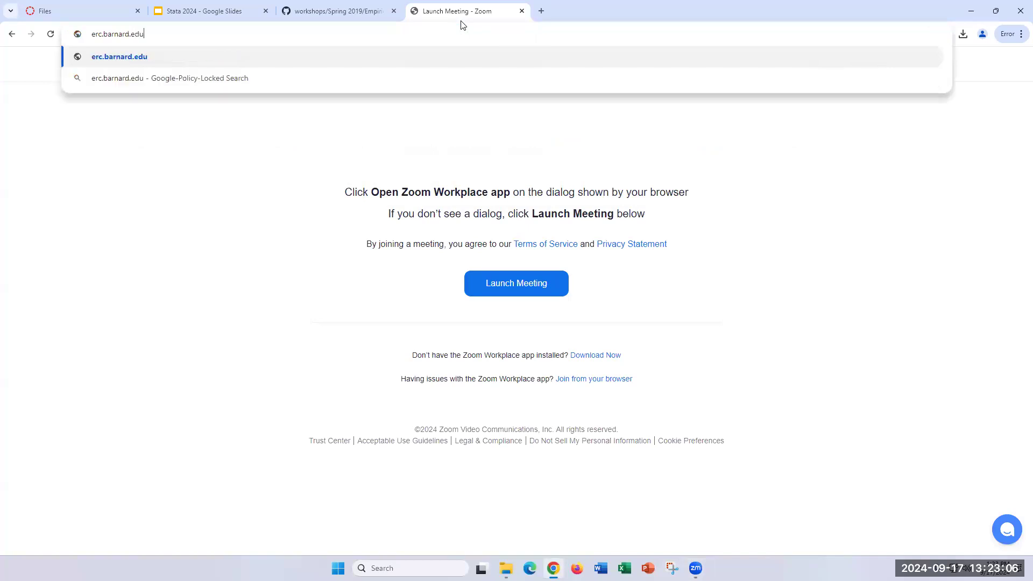
key(Return)
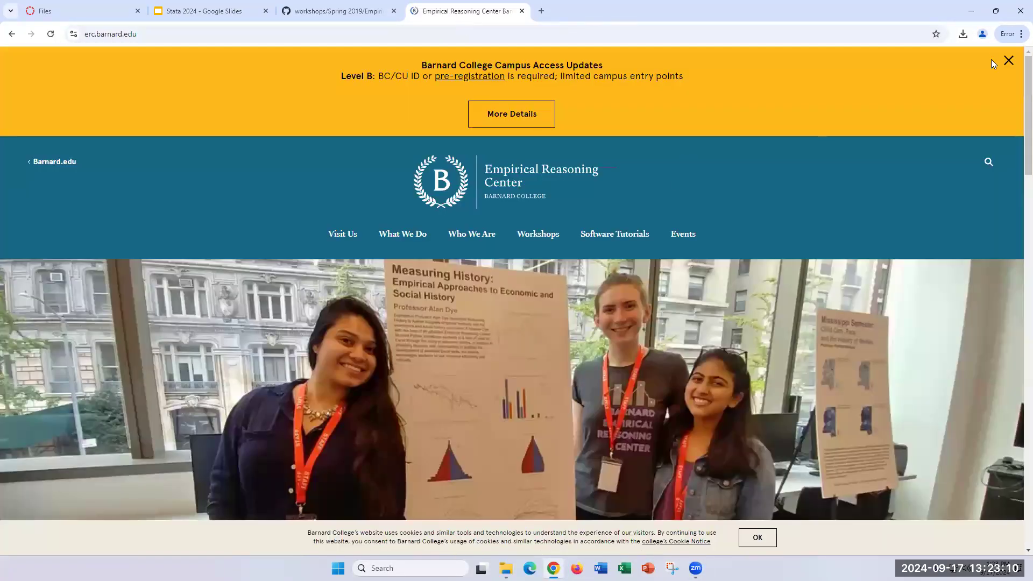
click(1009, 61)
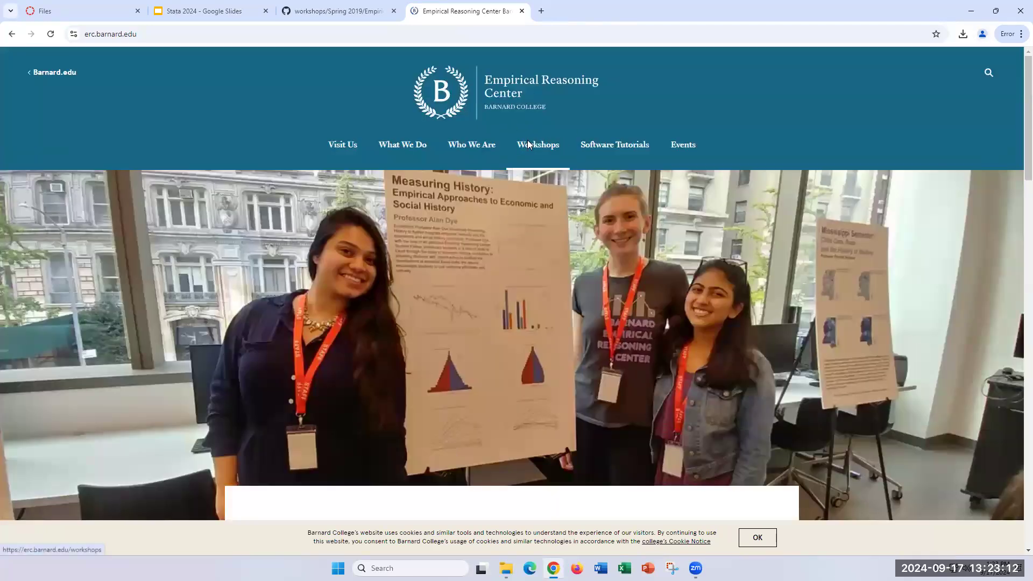
Open the Empirical Reasoning Center's Workshops page and look over its list of workshop links.
click(528, 143)
scroll(240, 356, down, 3)
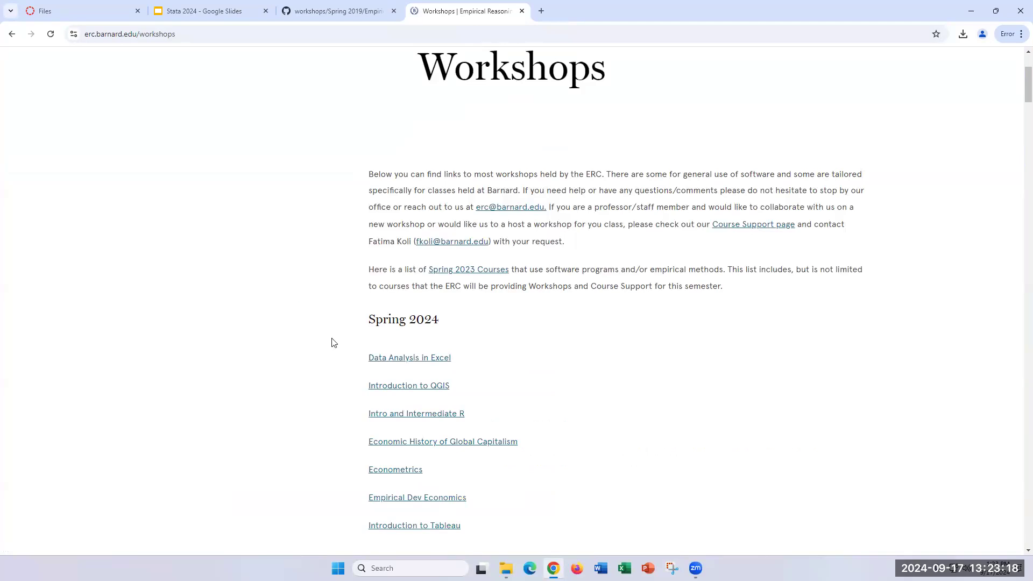
key(ctrl+shift+Tab)
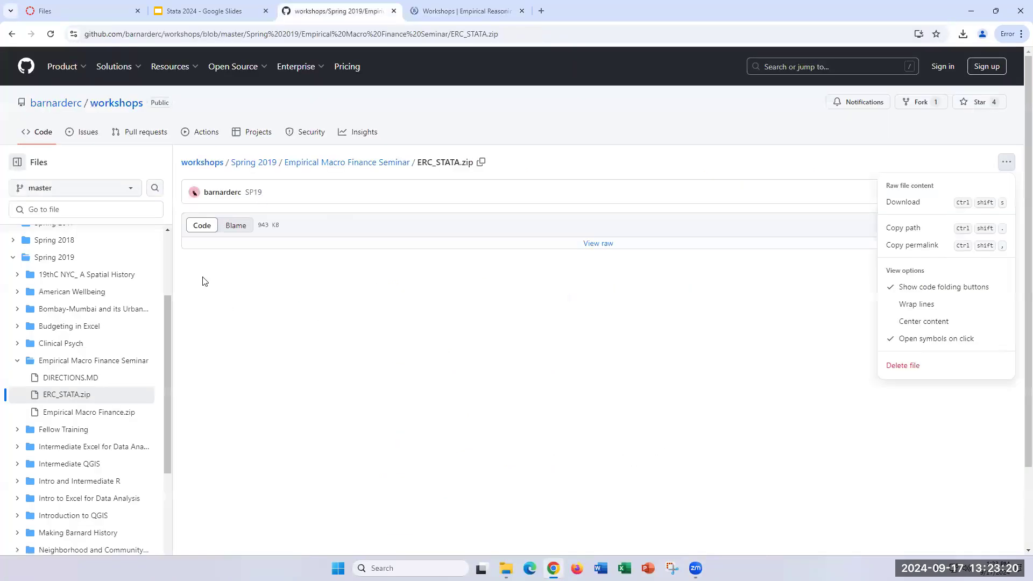
click(466, 10)
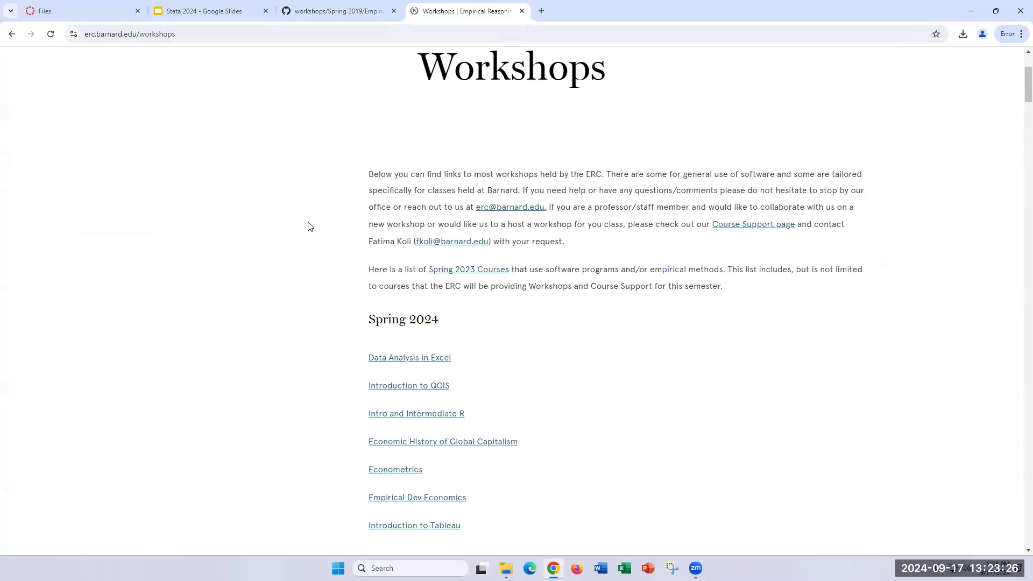
scroll(316, 219, up, 3)
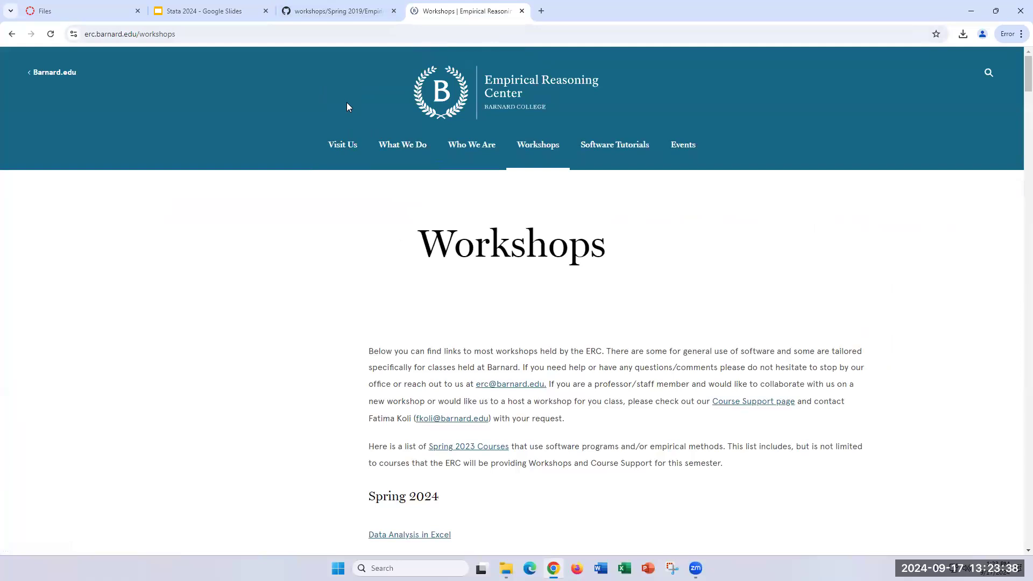
Open the Visit Us page and examine the walk-in hours calendar and the table of staff software skills.
click(343, 141)
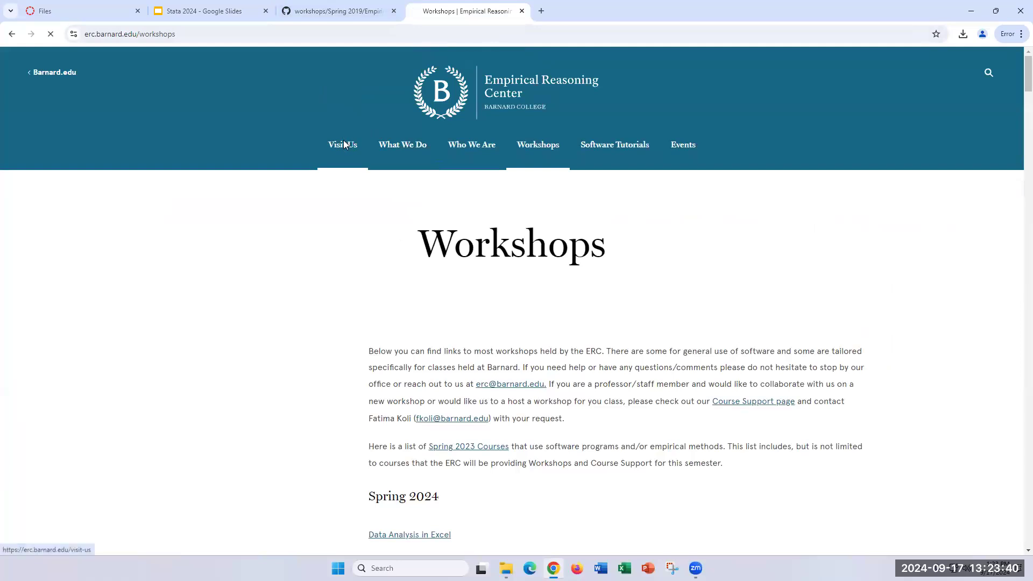
scroll(310, 276, down, 4)
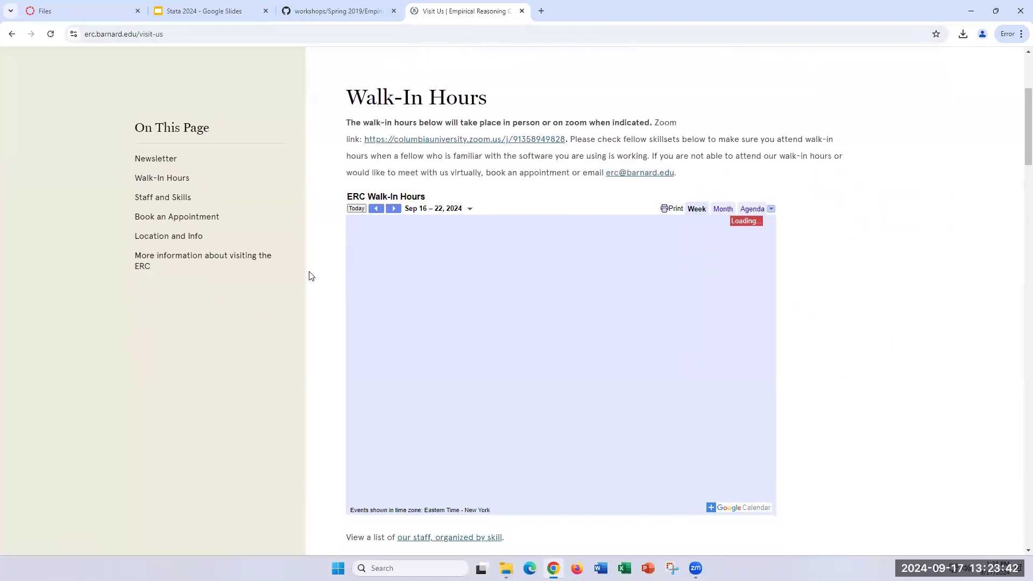
scroll(310, 275, down, 1)
scroll(429, 283, down, 2)
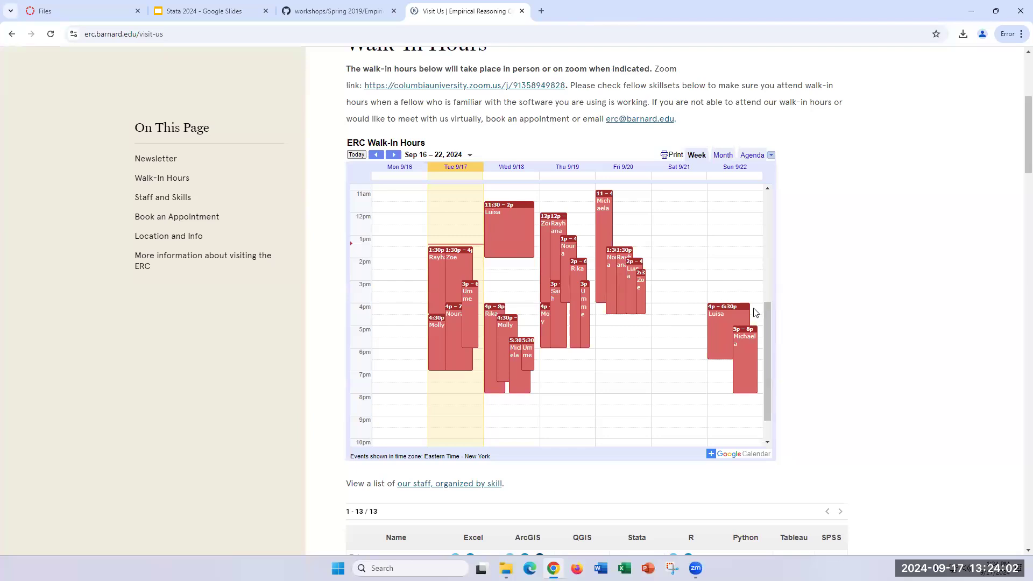
scroll(854, 312, down, 3)
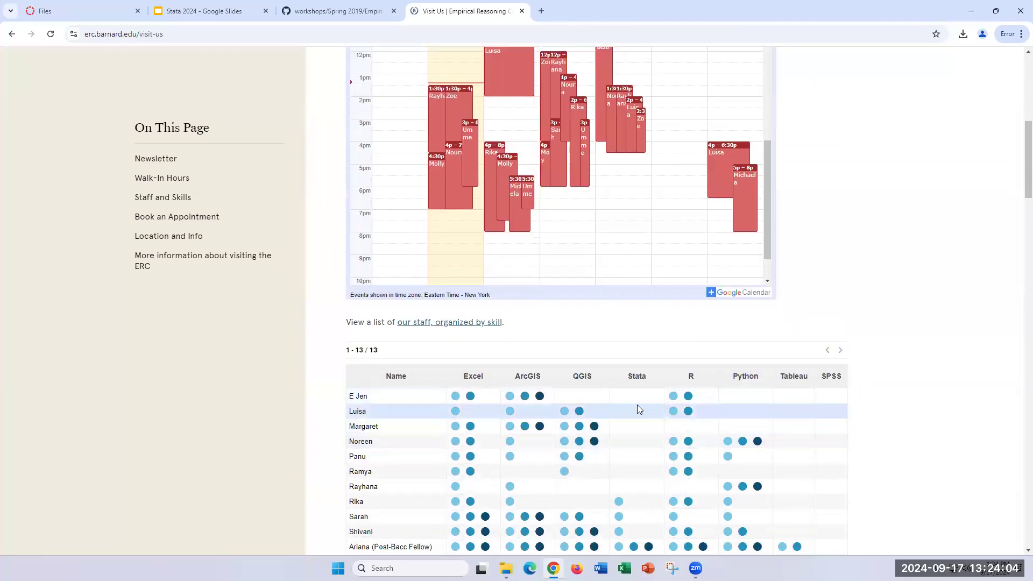
scroll(536, 377, down, 2)
scroll(536, 381, down, 1)
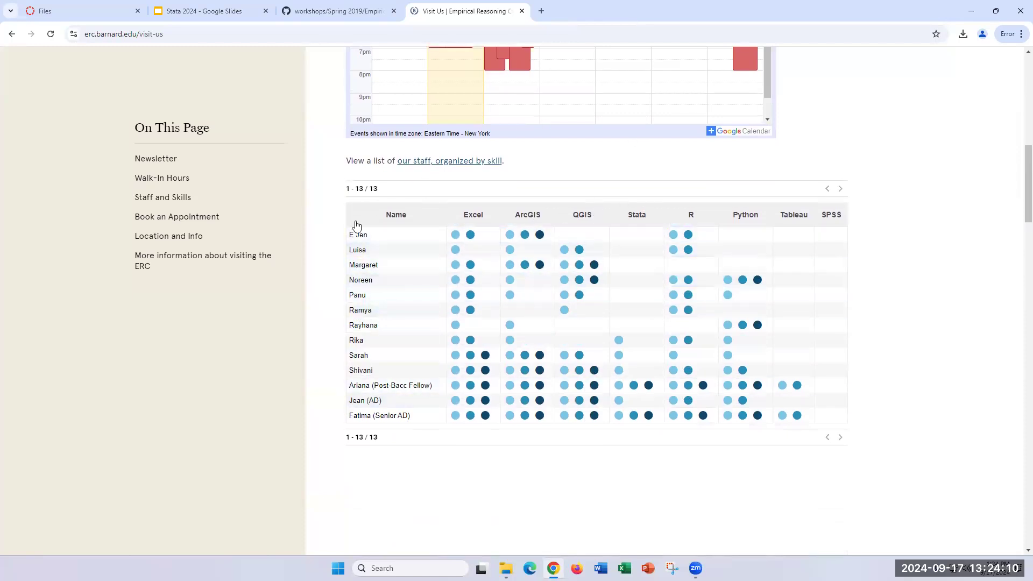
View the grad fellow's available appointment times for Wednesday, September 18th, and return to the start of the Visit Us page.
scroll(892, 380, down, 5)
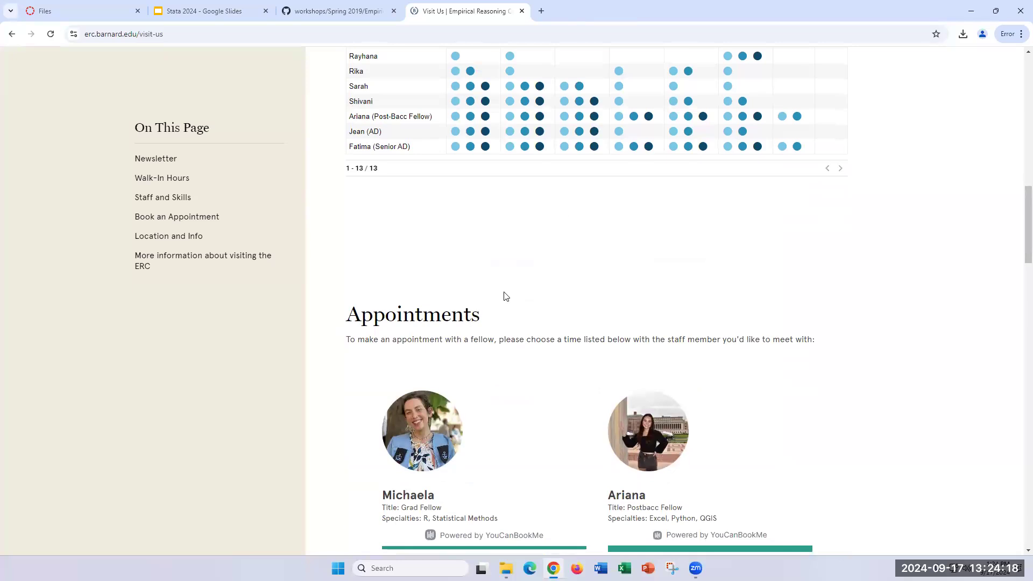
scroll(406, 263, down, 3)
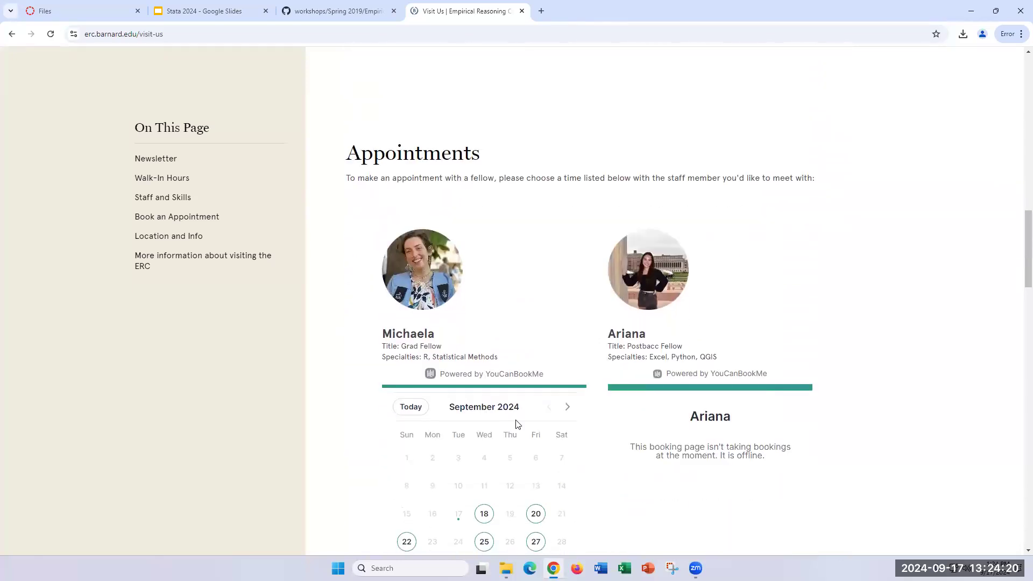
scroll(432, 394, down, 2)
click(483, 408)
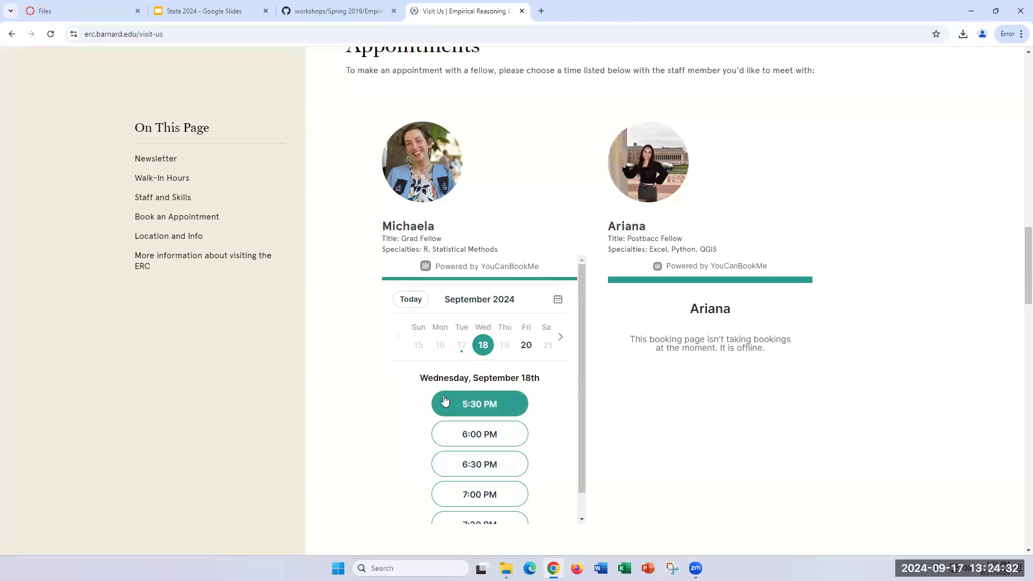
scroll(400, 301, up, 4)
scroll(399, 302, up, 15)
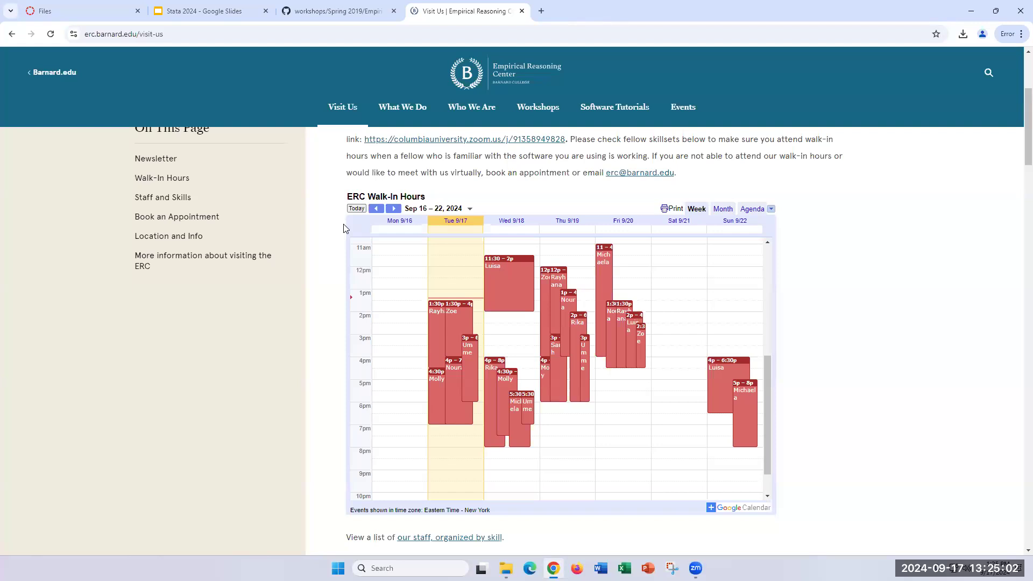
scroll(344, 228, up, 5)
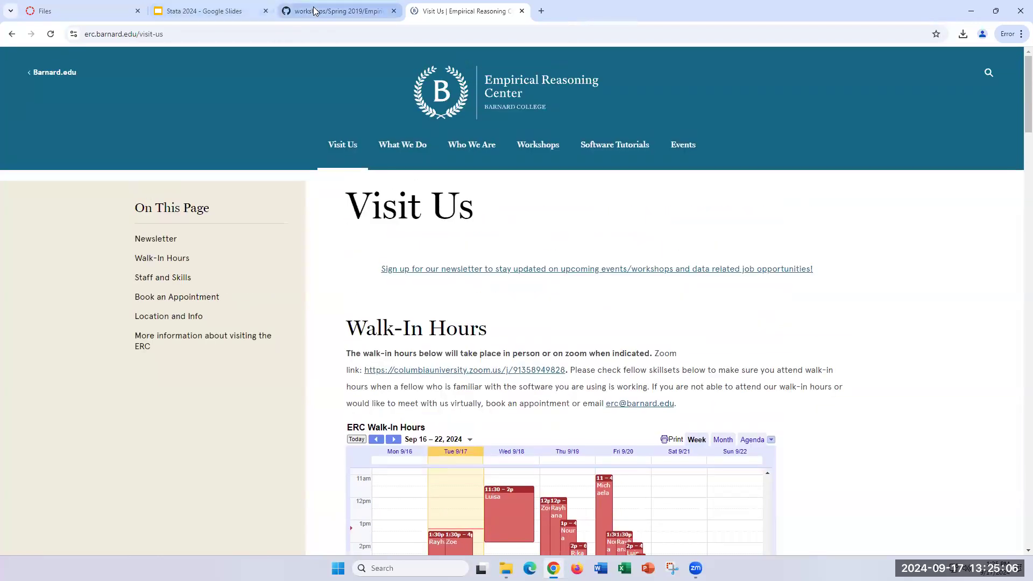
Switch to the ERC_STATA folder window, clear the browser from view, and point out the wvs_subset data file.
mouse_move(505, 568)
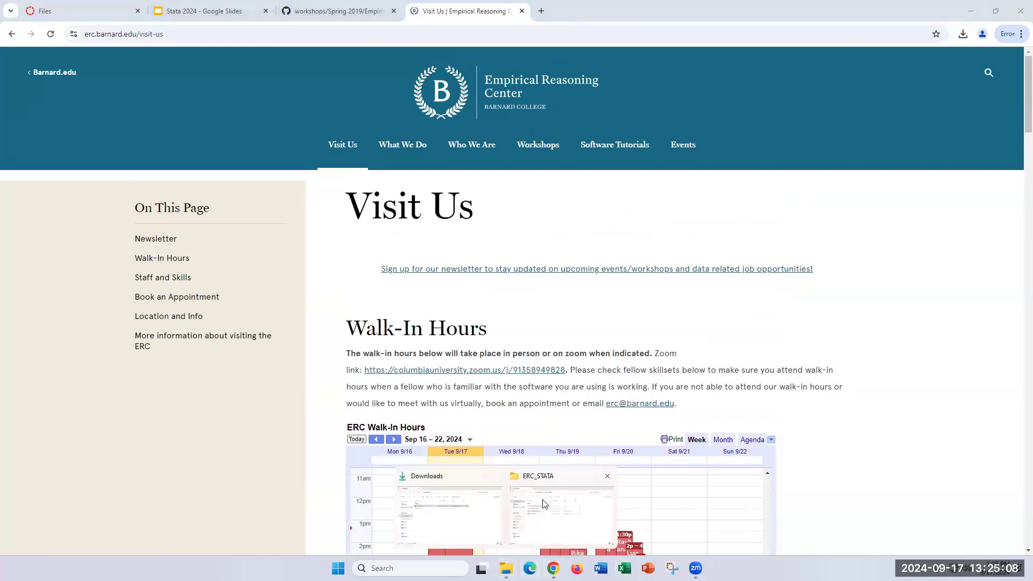
click(544, 504)
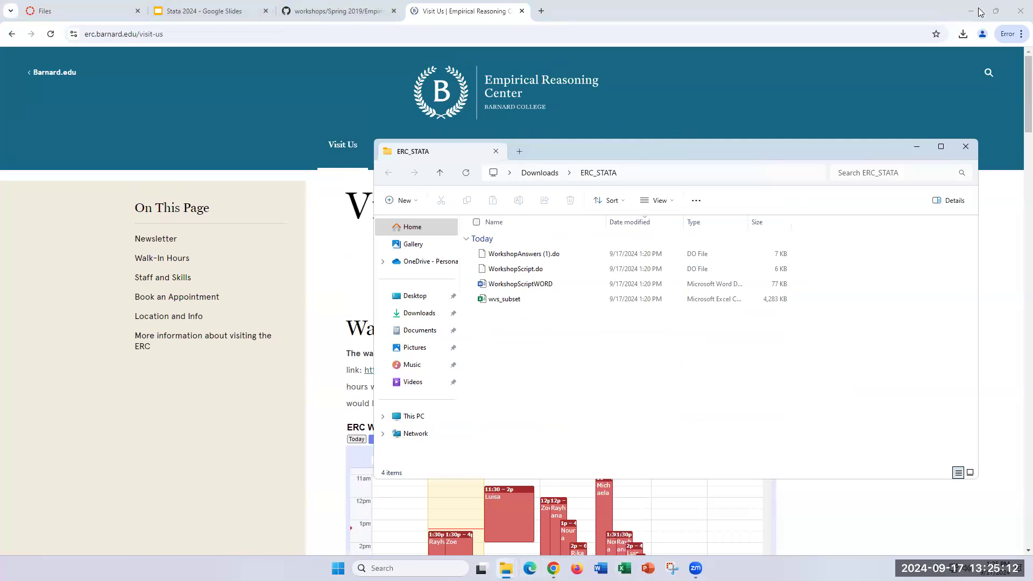
drag(783, 144, 800, 151)
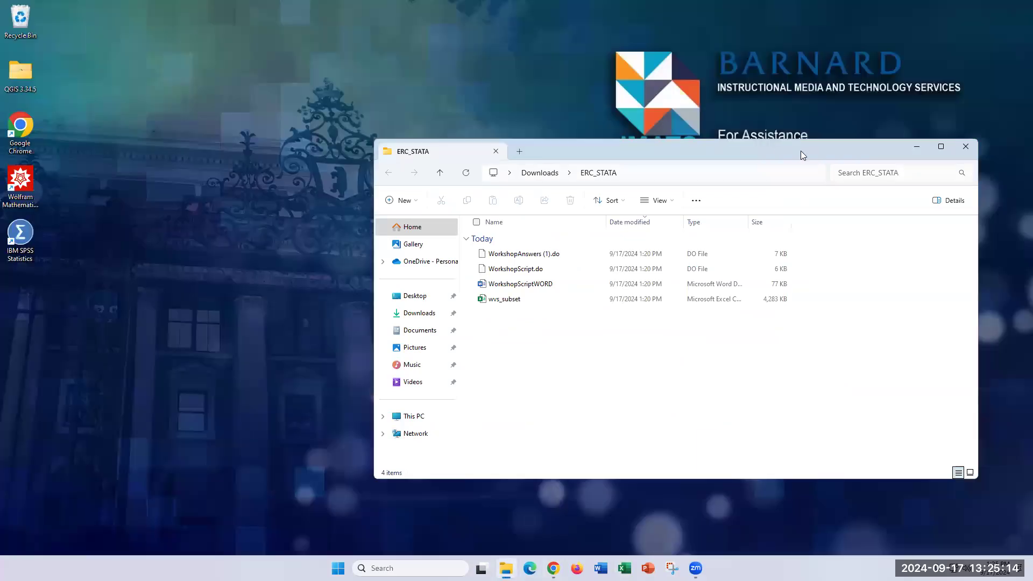
drag(700, 151, 538, 112)
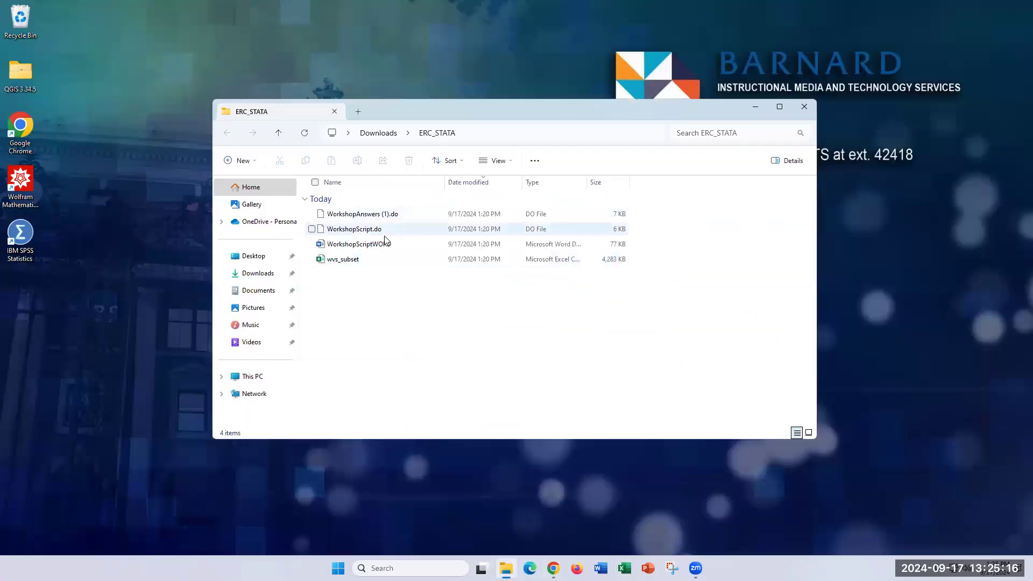
click(374, 262)
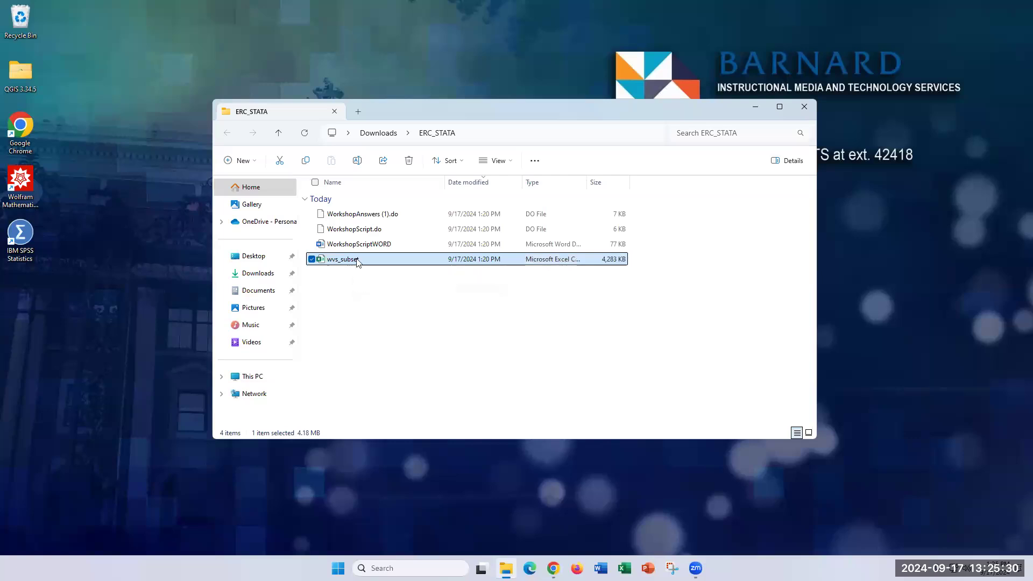
click(366, 305)
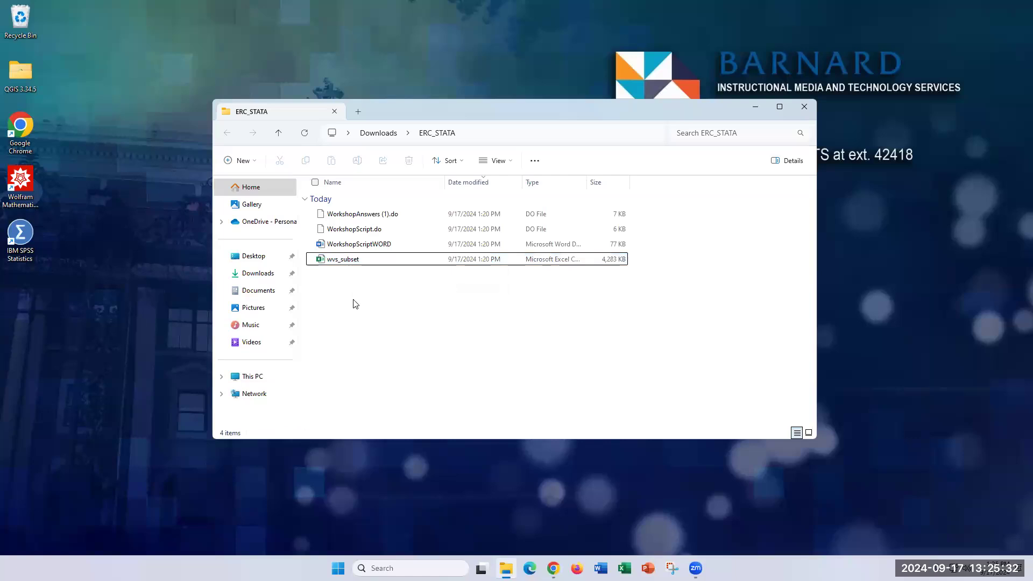
Look through the WorkshopScriptWORD document, then close Word and remove its recovered files.
click(360, 245)
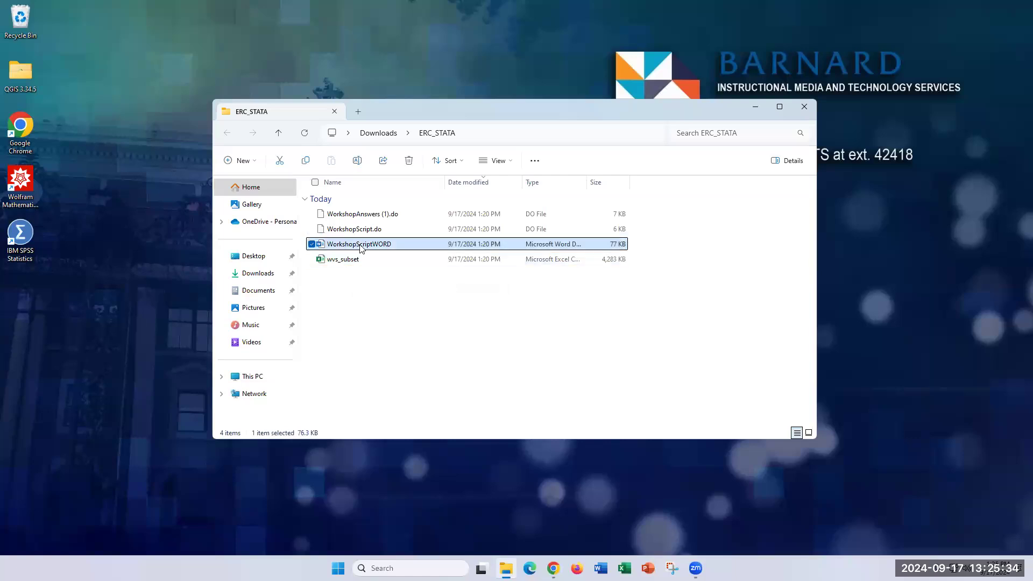
double_click(381, 245)
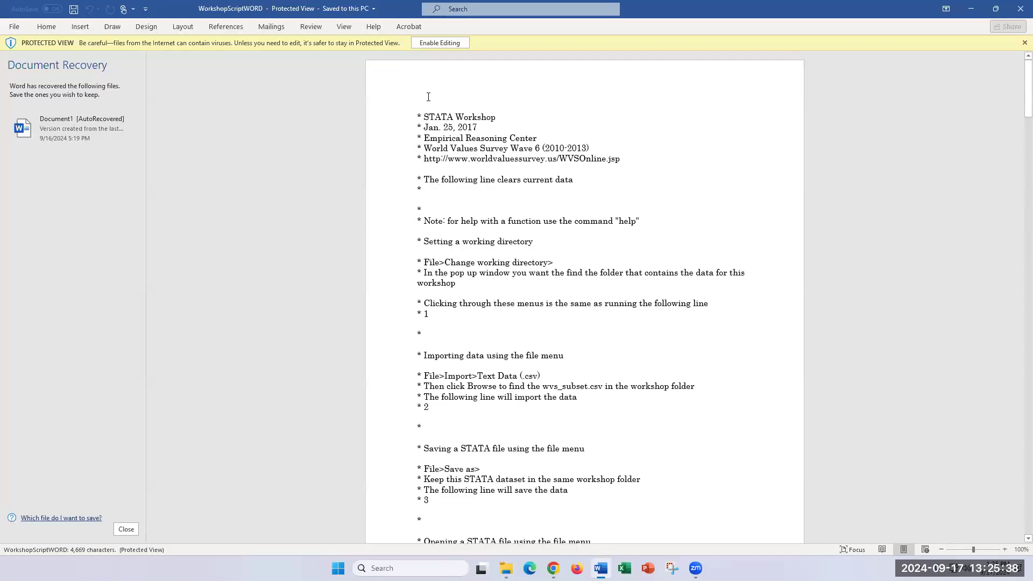
scroll(475, 164, down, 4)
scroll(475, 163, down, 1)
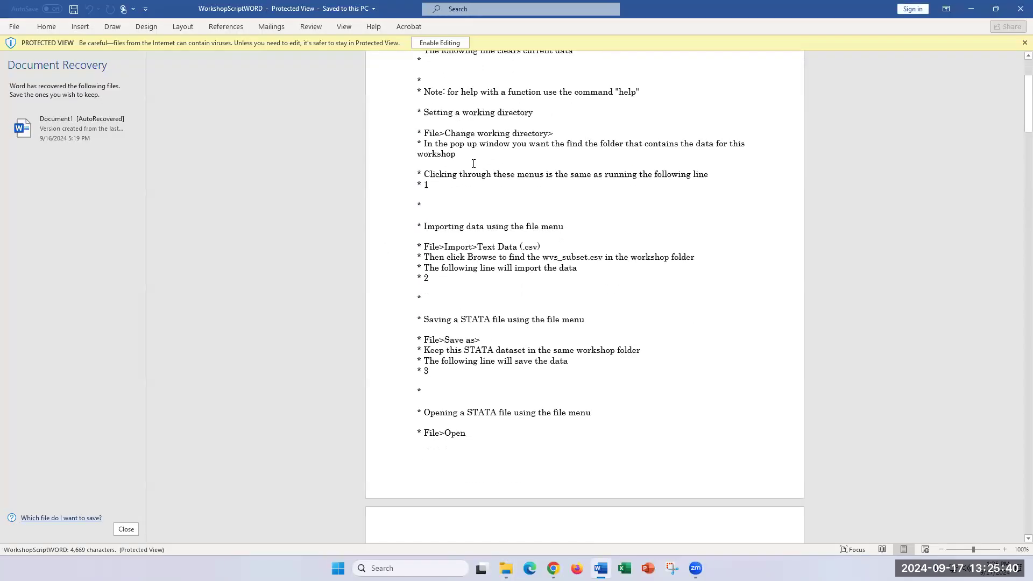
drag(429, 226, 461, 282)
scroll(463, 280, down, 20)
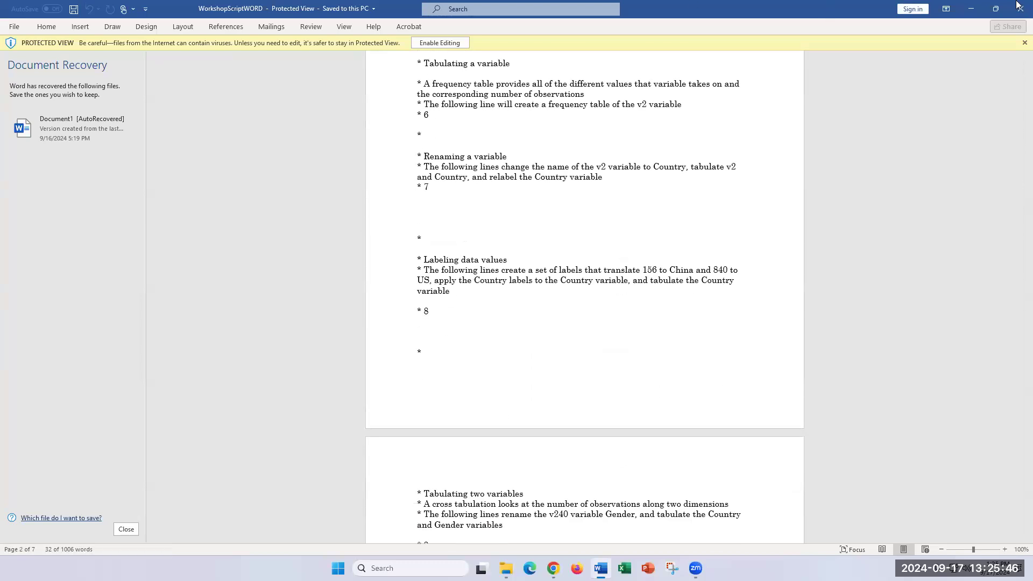
click(1018, 9)
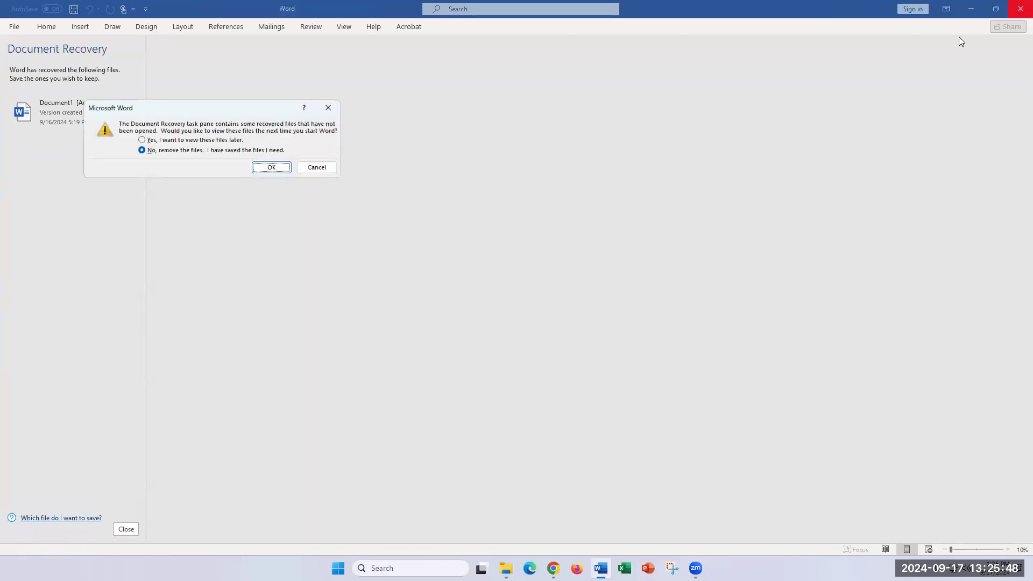
click(271, 166)
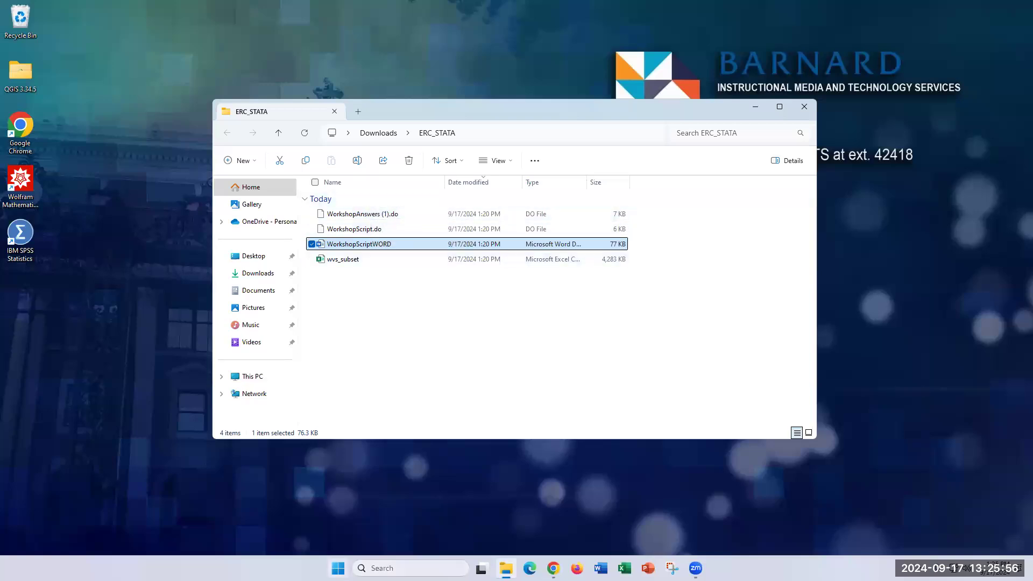
Launch StataMP 18 (64-bit) and postpone the update check until the next time Stata is launched.
click(392, 568)
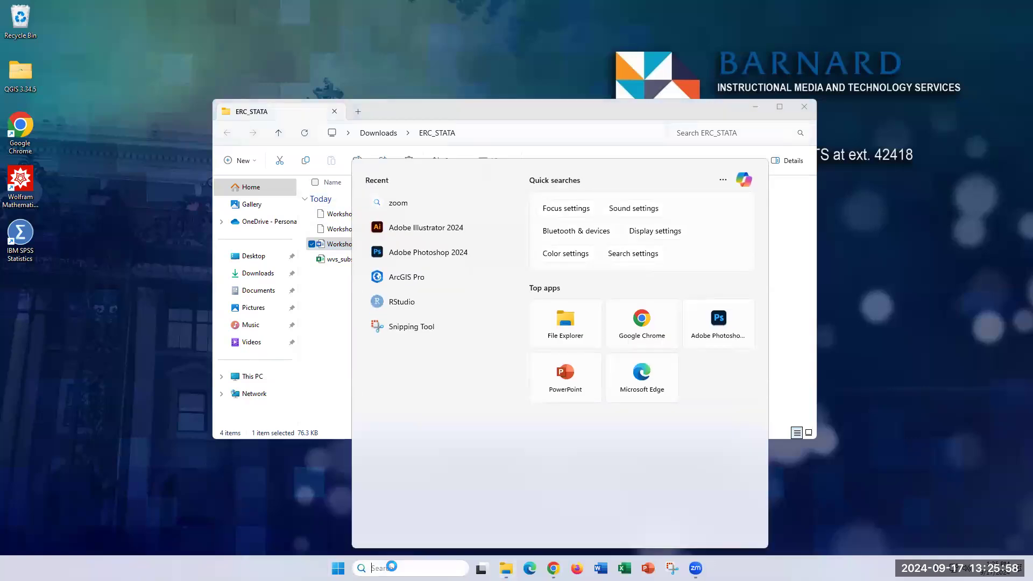
text(stata)
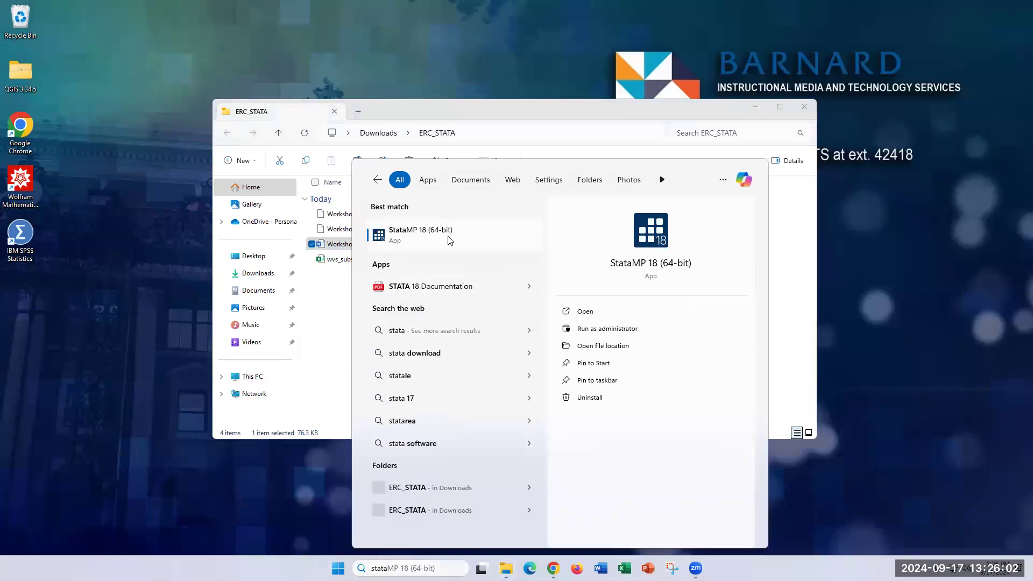
click(409, 238)
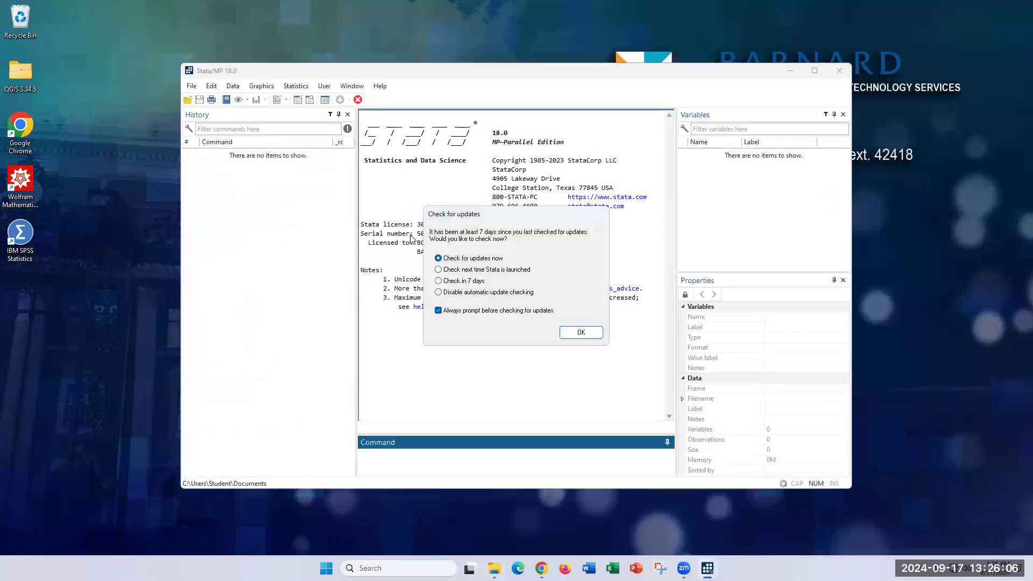
click(483, 272)
click(580, 330)
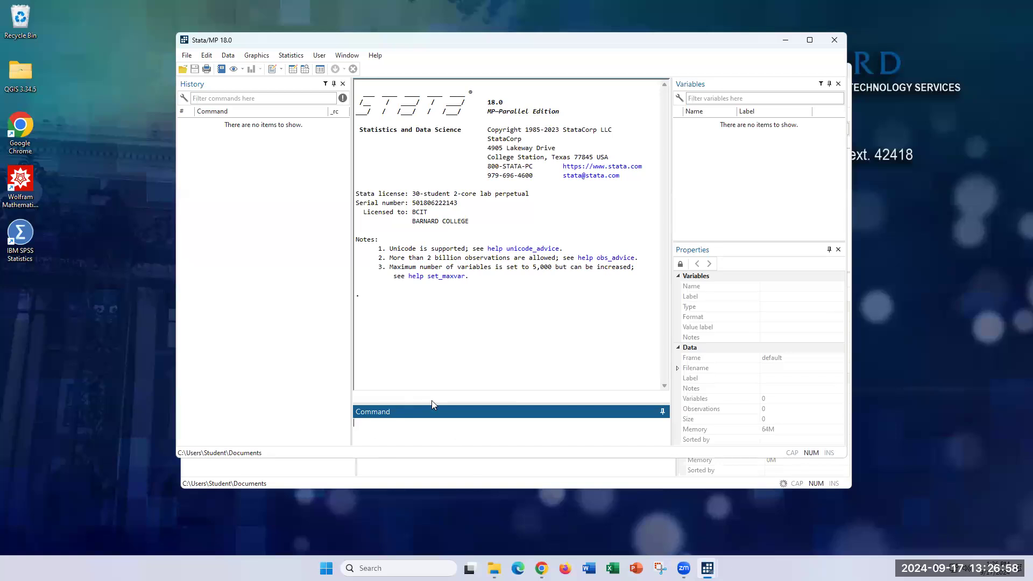
Run the clear command in Stata to empty the data in memory.
text(clear)
key(Return)
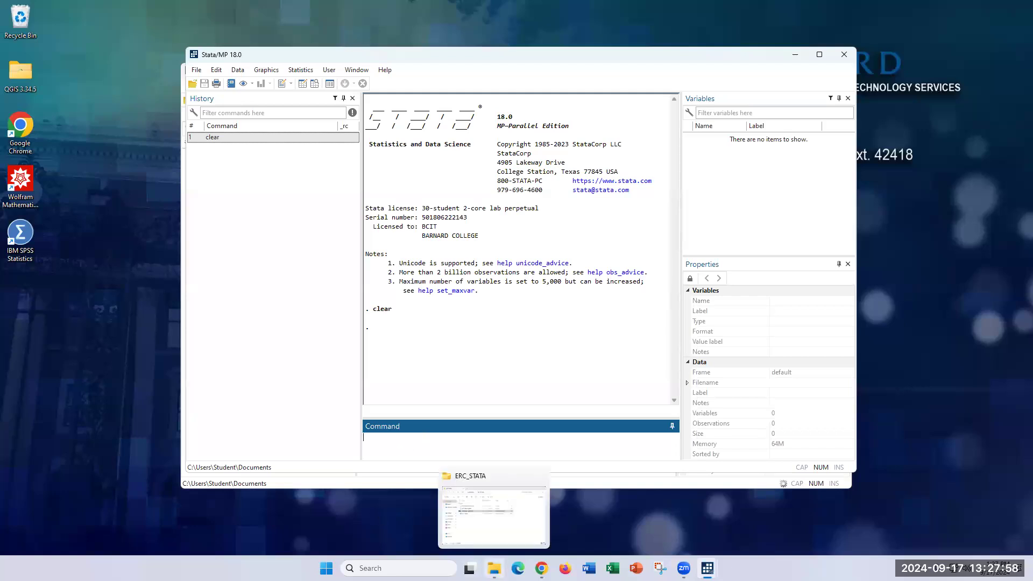
Browse from the ERC_STATA folder to the contents of the Windows (C:) drive, then return to Stata.
click(494, 569)
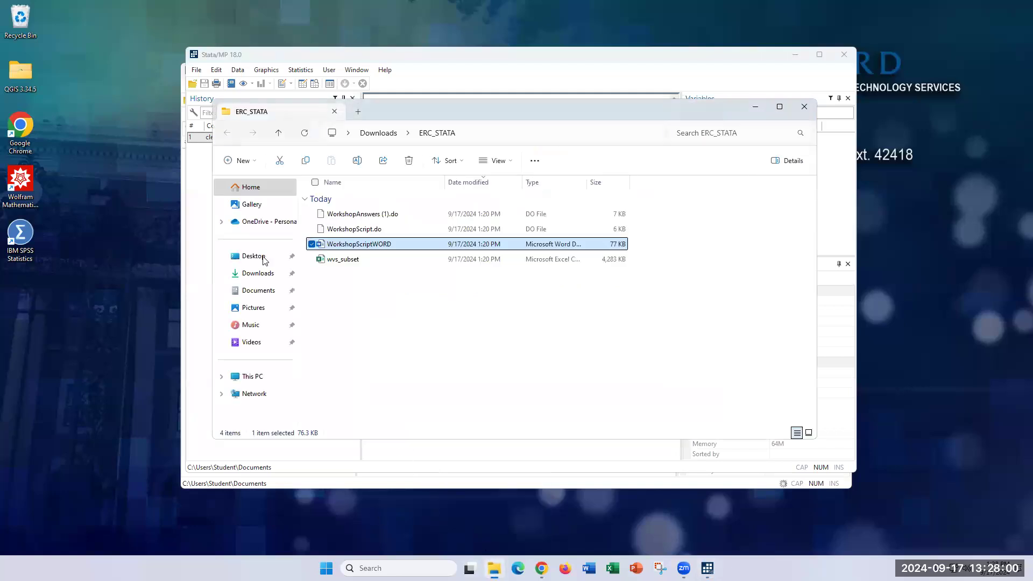
click(249, 187)
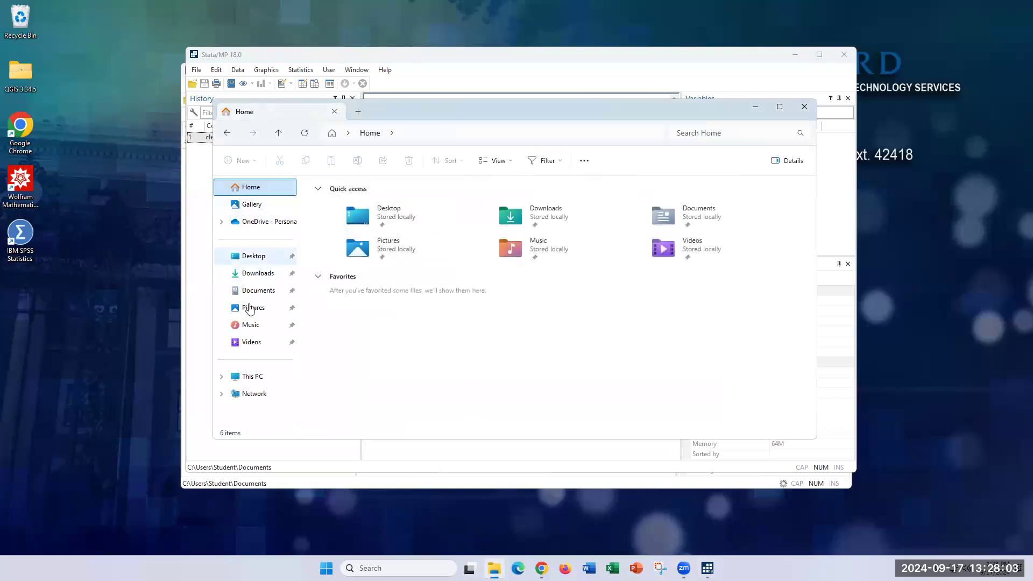
click(249, 378)
double_click(379, 207)
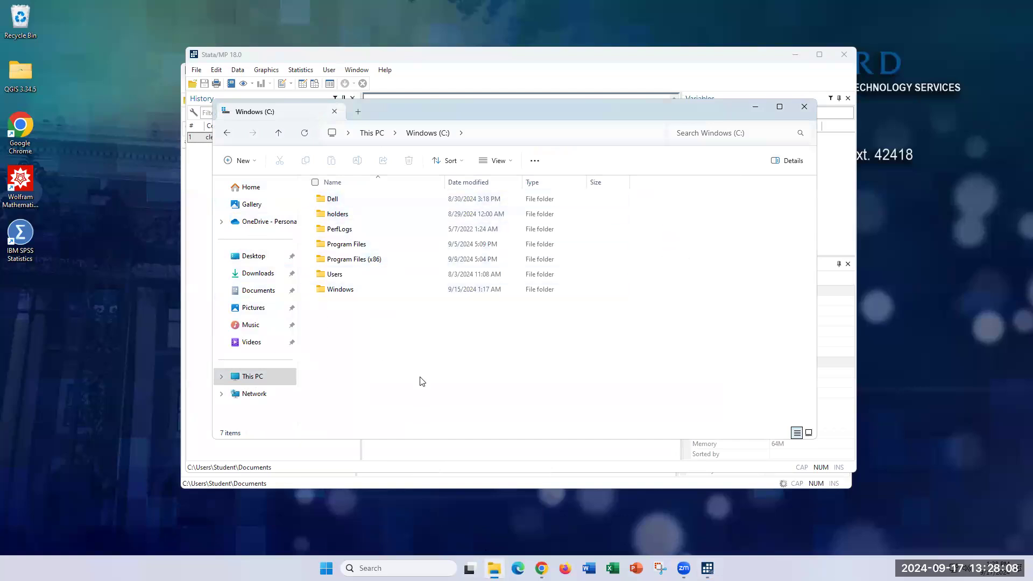
click(353, 59)
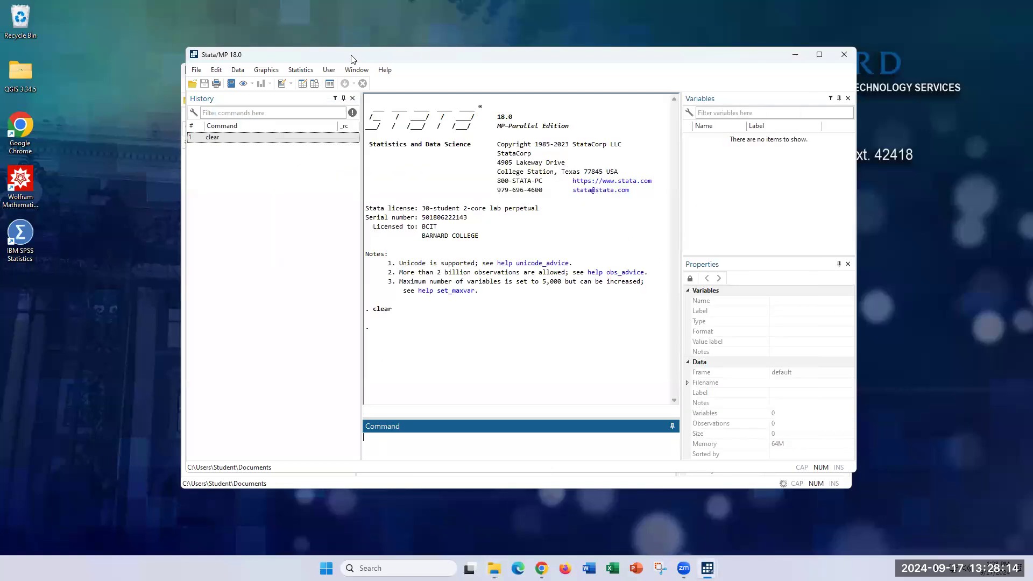
Change Stata's working directory to the ERC_STATA folder inside Downloads.
click(197, 71)
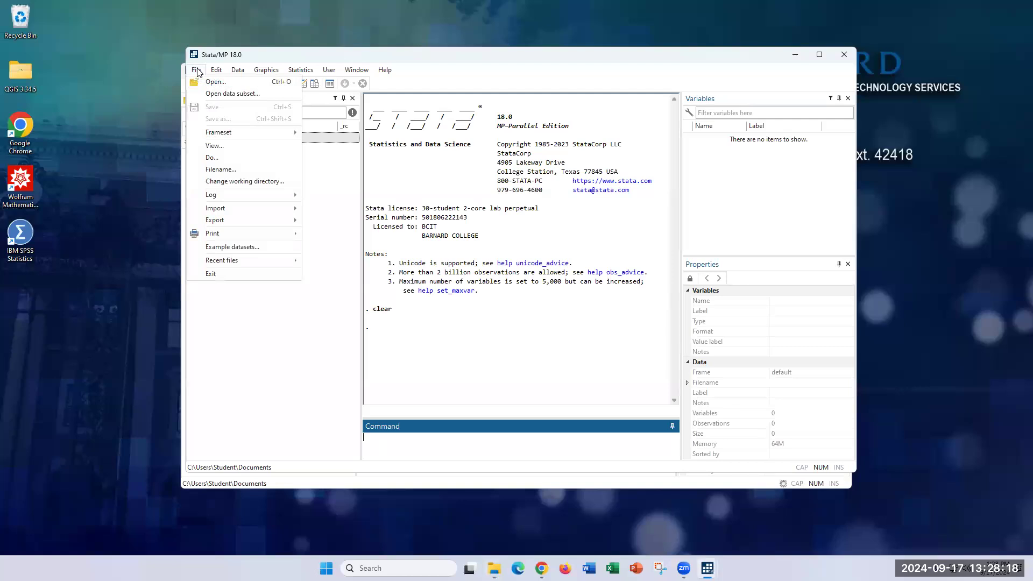
click(237, 183)
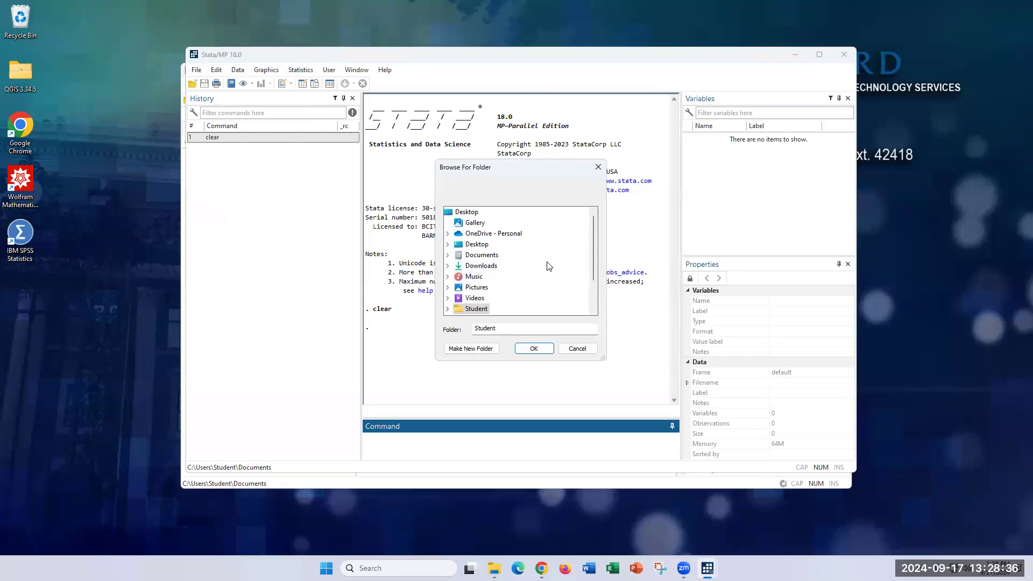
scroll(548, 266, down, 1)
click(447, 234)
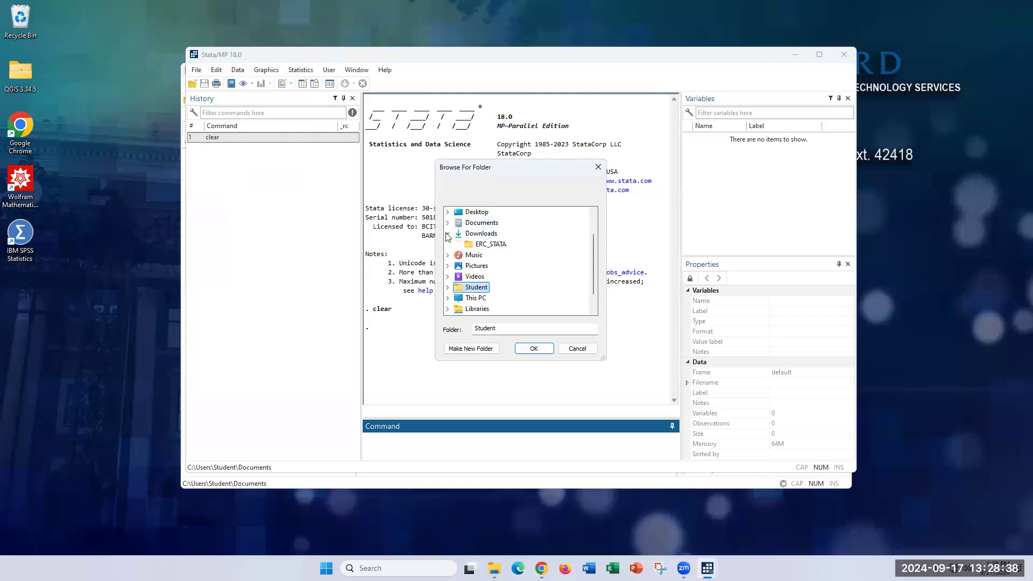
click(485, 245)
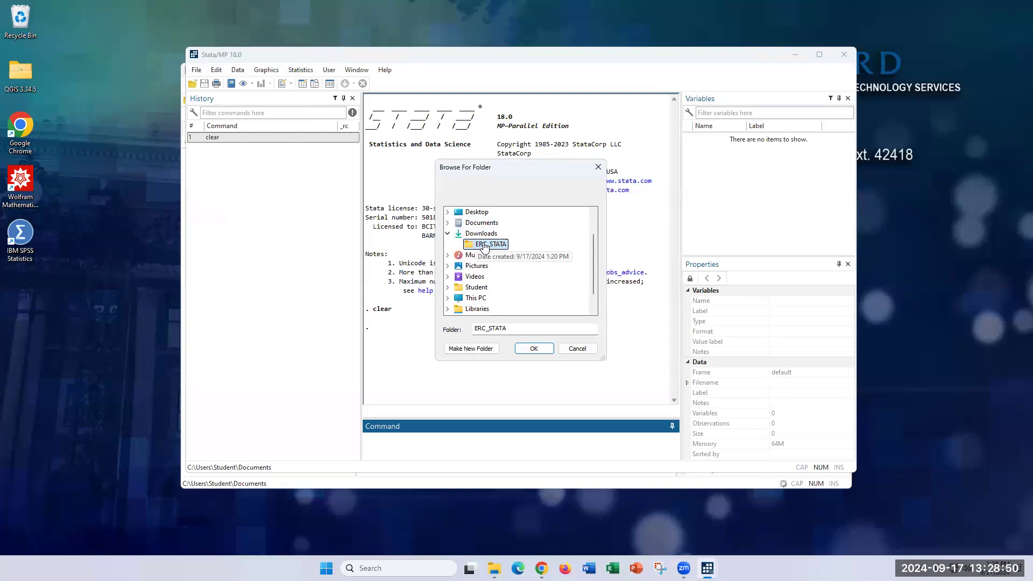
click(532, 349)
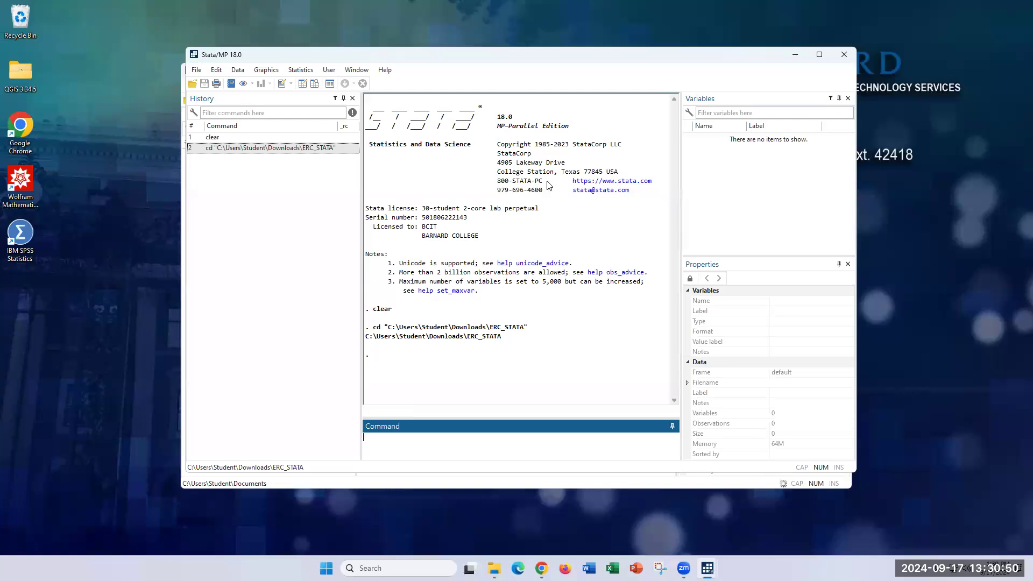
Show the contents of the zipped ERC_STATA folder in Downloads, then put File Explorer away.
mouse_move(494, 569)
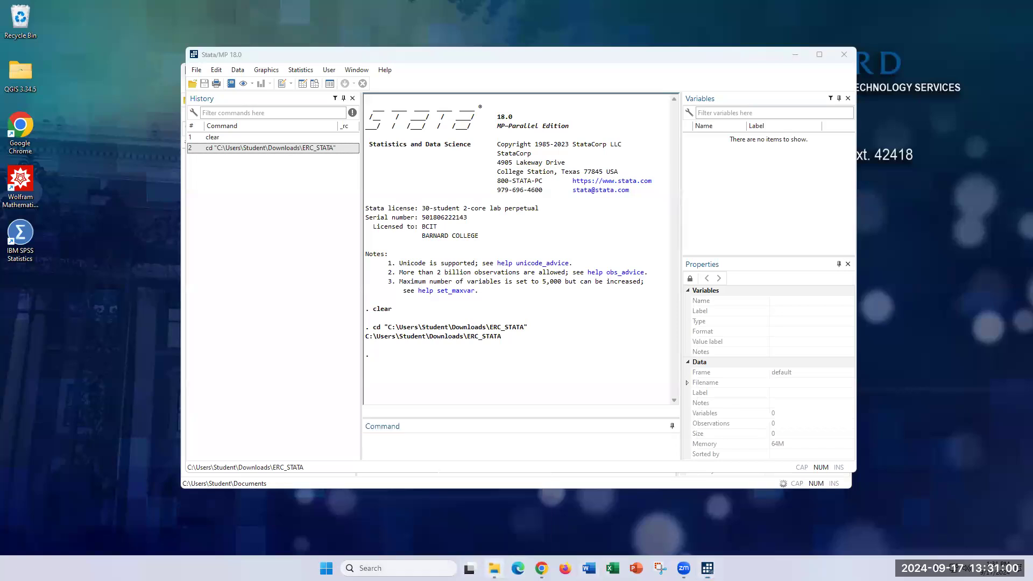
click(486, 560)
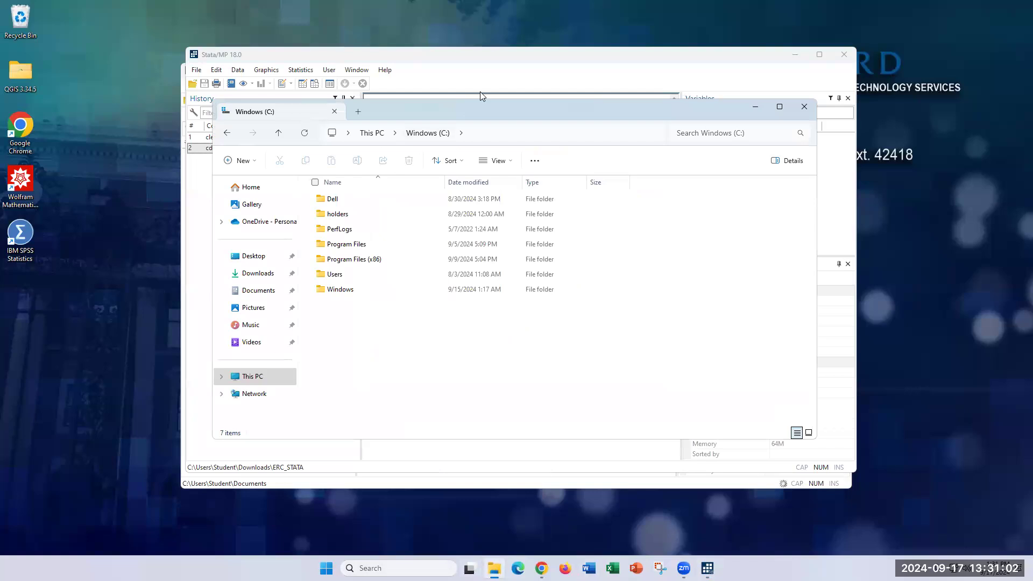
drag(467, 113, 393, 134)
click(172, 294)
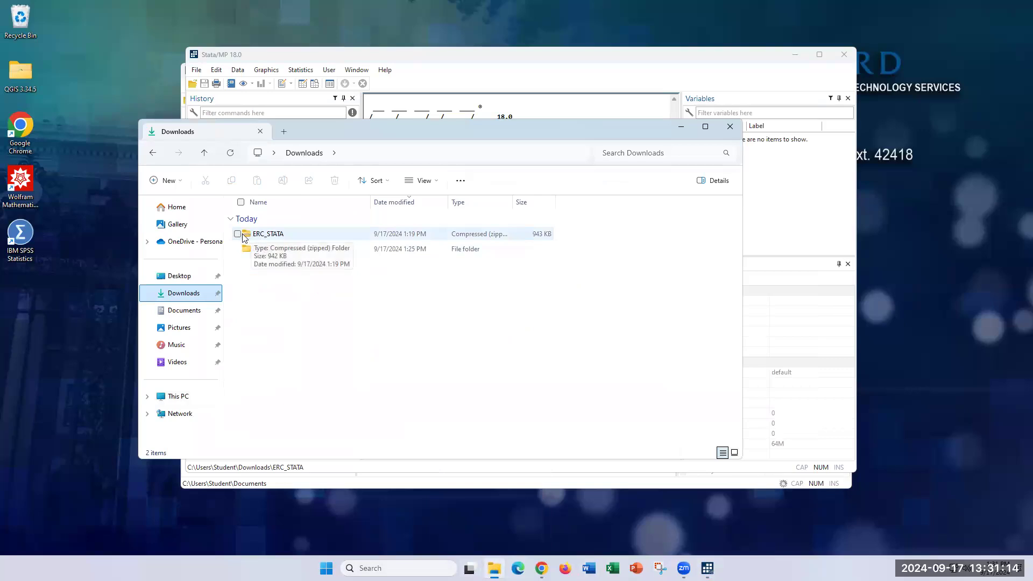
double_click(309, 239)
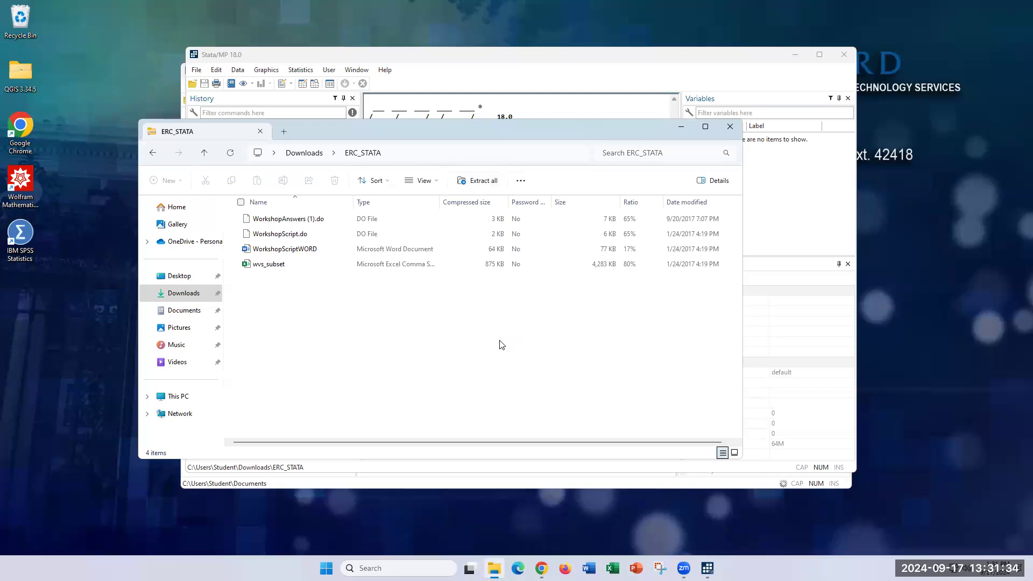
click(680, 132)
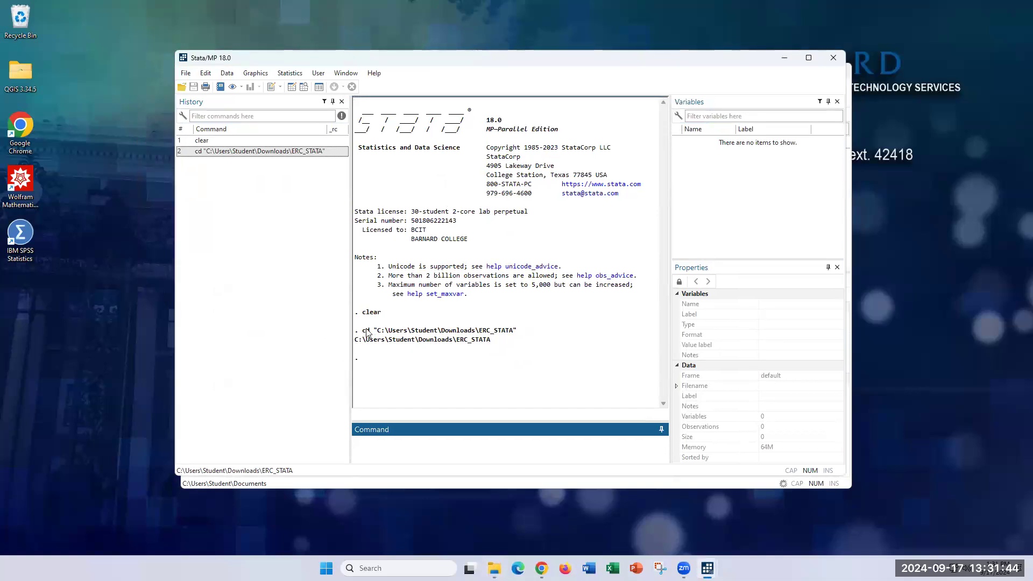
Highlight the cd "C:\Users\Student\Downloads\ERC_STATA" command in the Stata results for review, then clear the selection.
drag(363, 331, 528, 332)
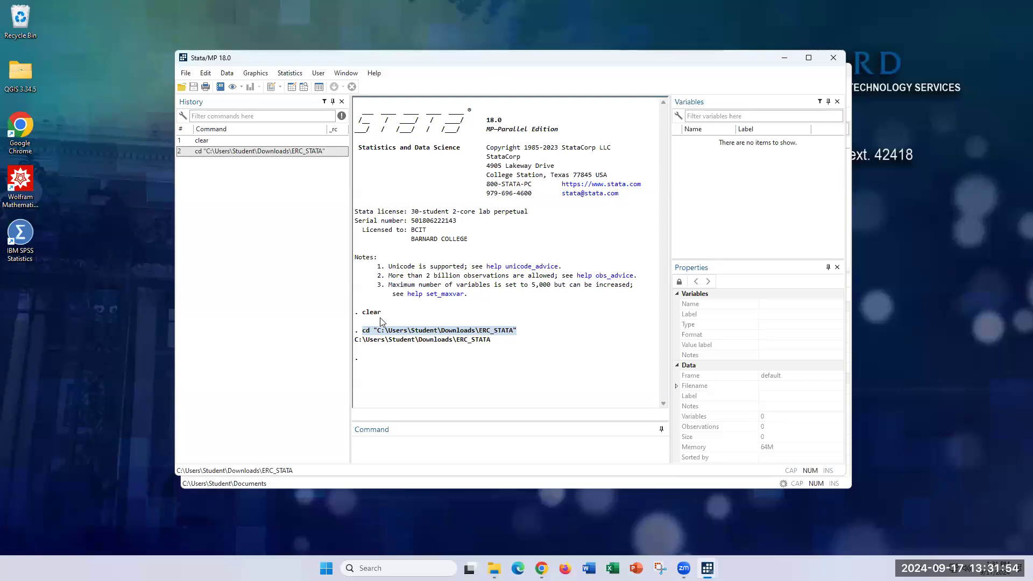
click(365, 330)
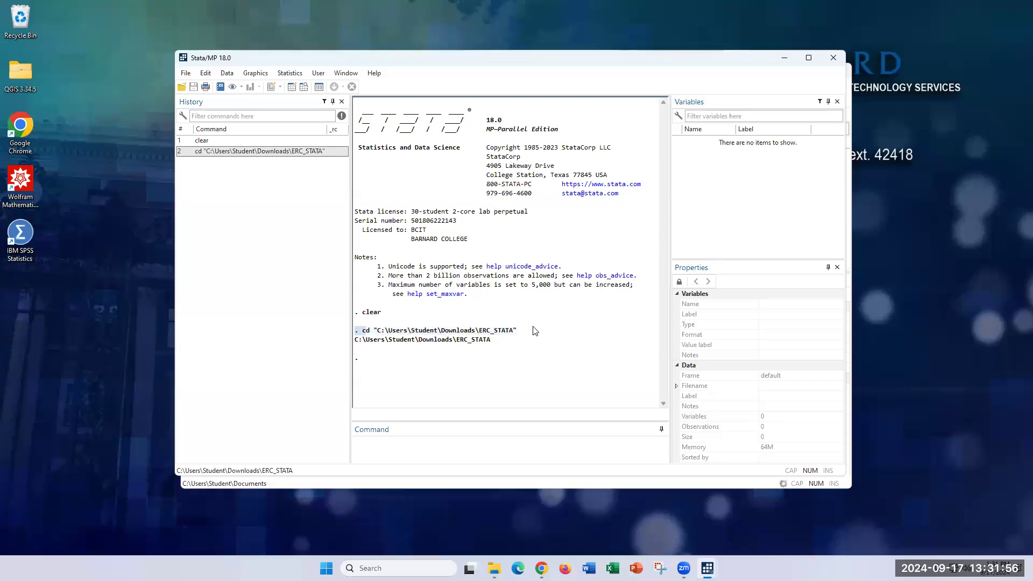
drag(362, 330, 536, 330)
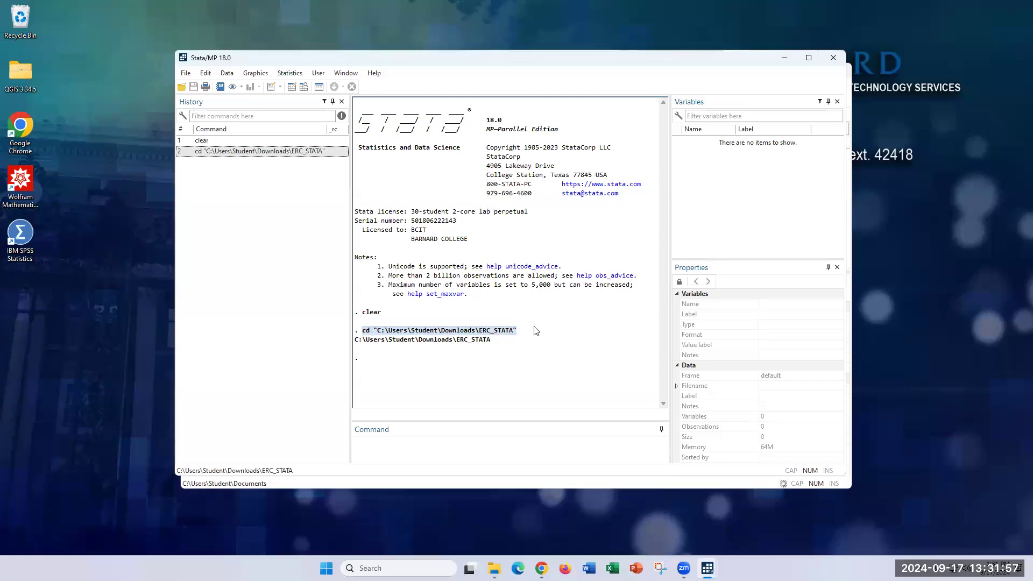
click(381, 336)
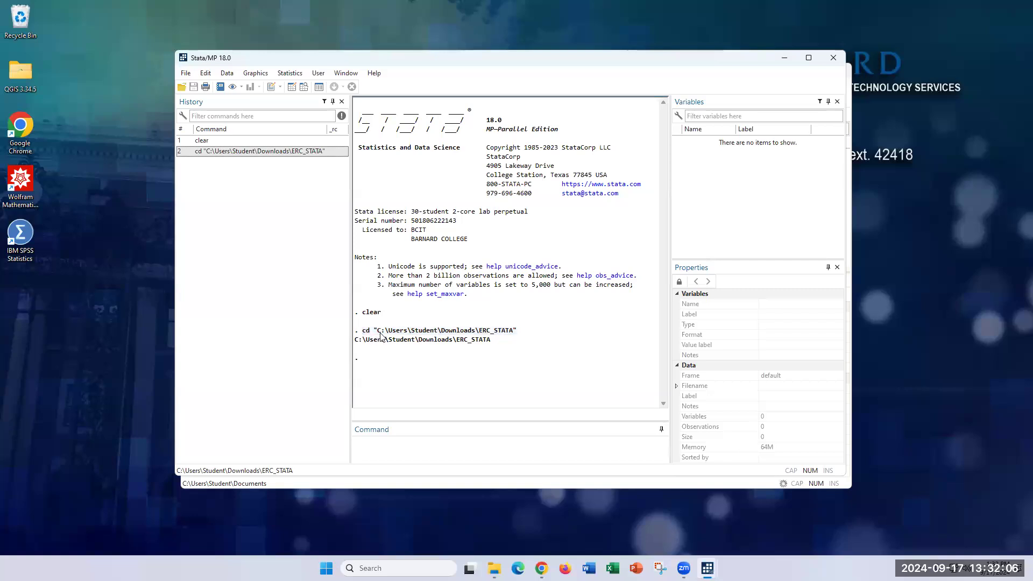
Highlight the directory path in the cd command, then show the zipped ERC_STATA folder's full path in File Explorer for comparison.
drag(374, 332, 535, 334)
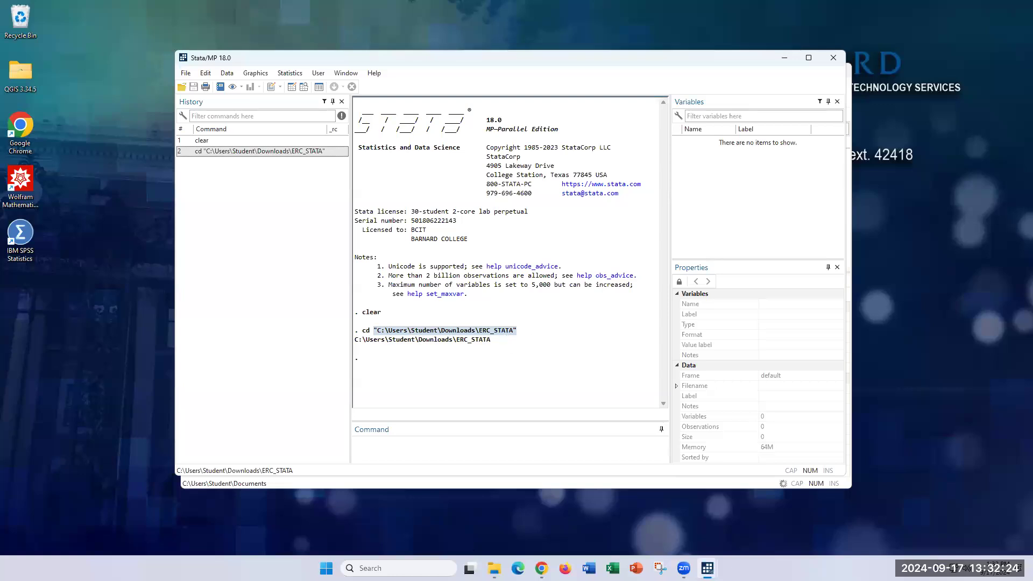
click(441, 525)
click(495, 569)
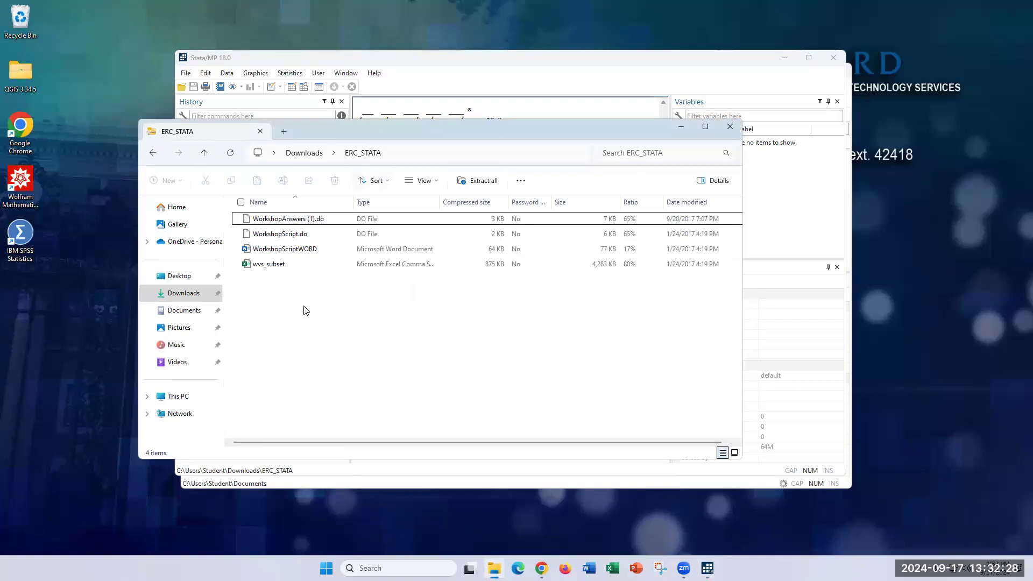
click(398, 153)
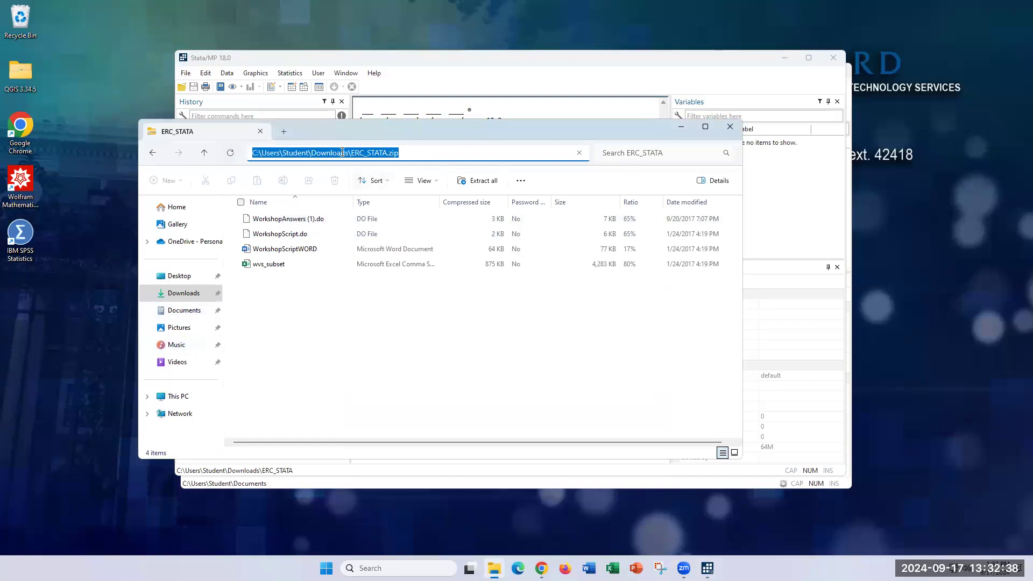
click(263, 312)
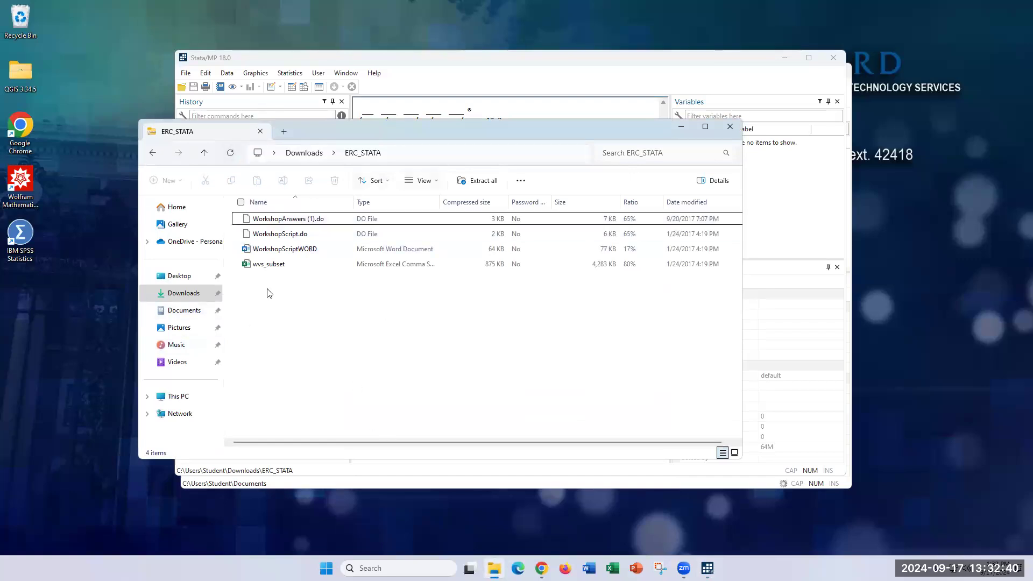
Go back to Downloads, show the context options for the unzipped ERC_STATA folder, and close File Explorer.
click(154, 153)
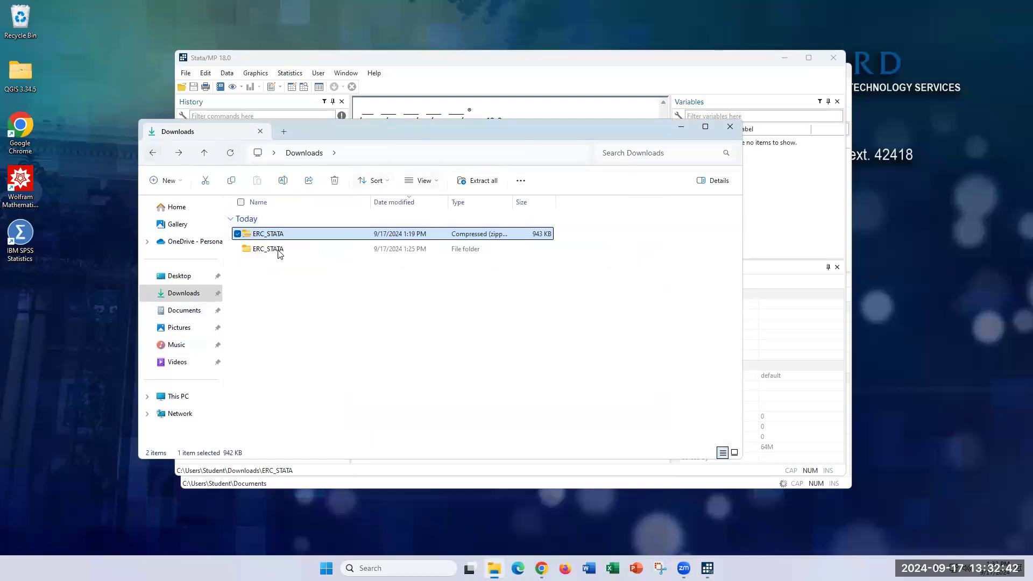
right_click(286, 251)
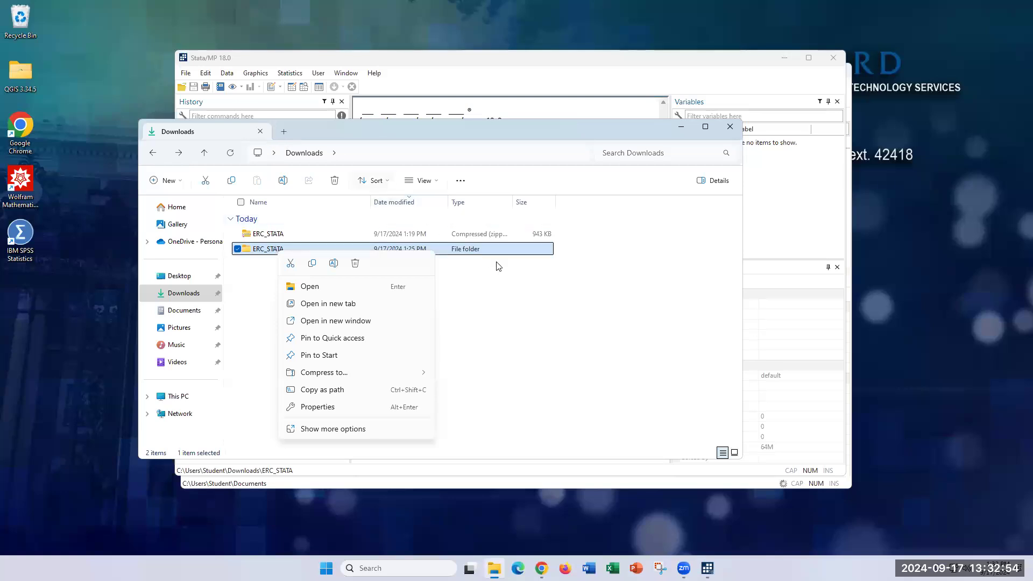
click(562, 332)
click(730, 126)
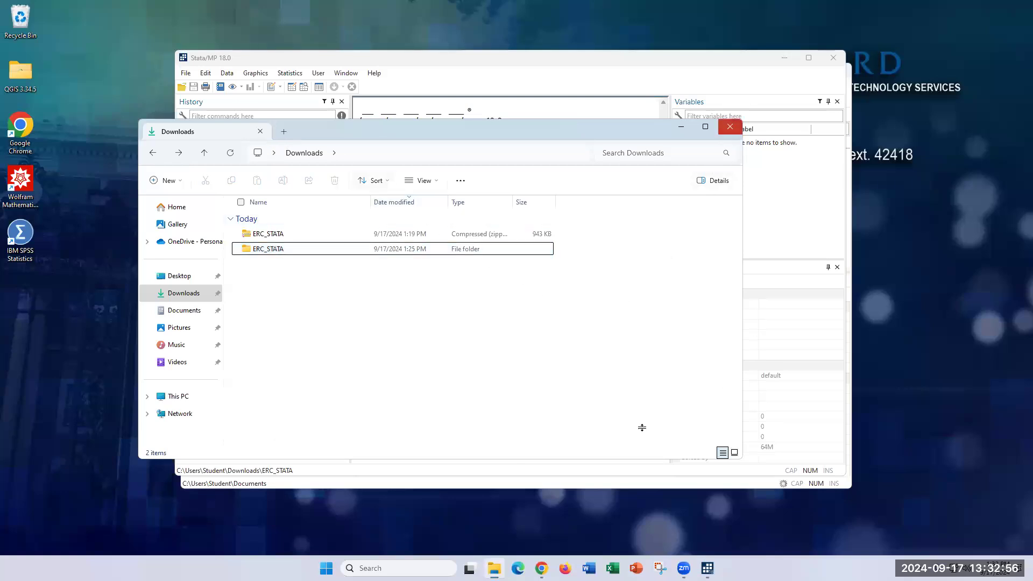
Highlight the cd command in the Stata results, then display the data formats available for import.
drag(362, 331, 553, 333)
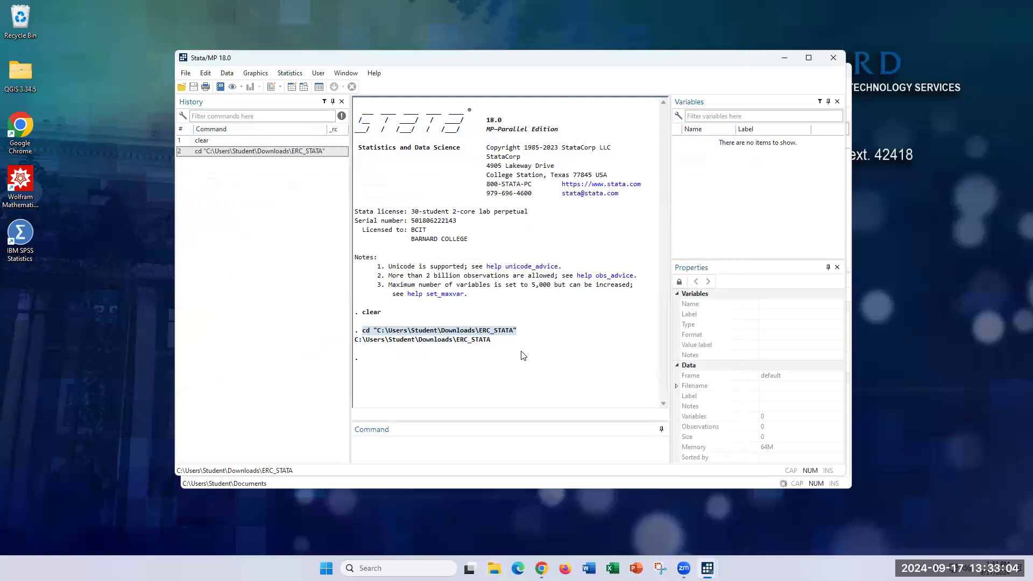
click(393, 443)
click(186, 74)
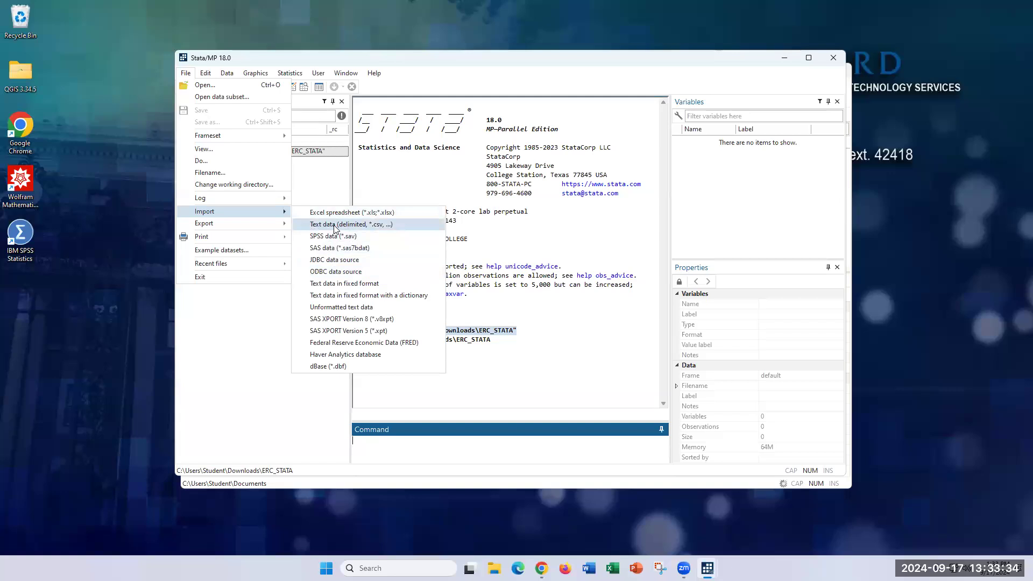
Open File Explorer and show the wvs_subset file in the ERC_STATA folder inside Downloads.
key(super+e)
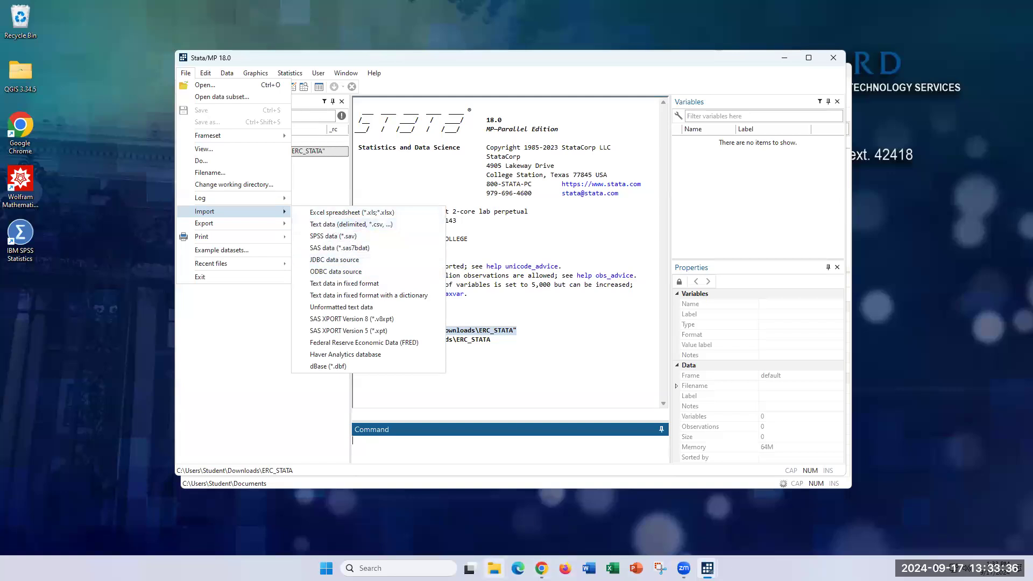
double_click(396, 236)
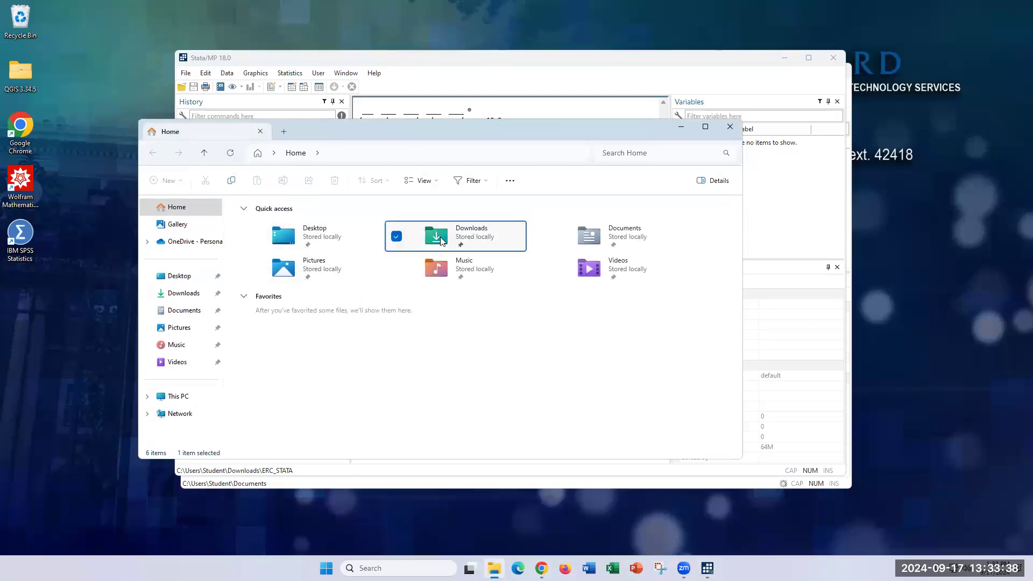
double_click(298, 249)
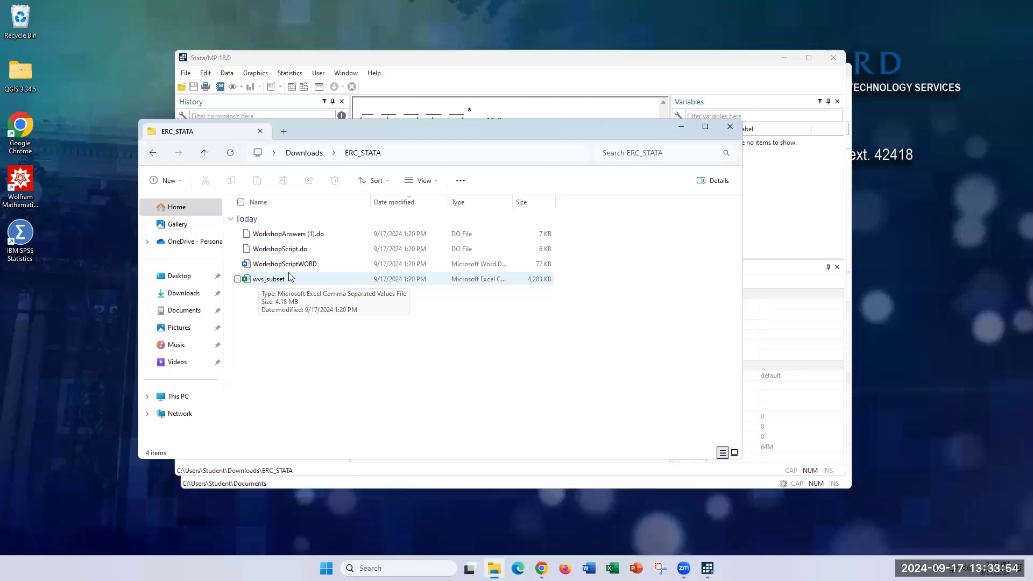
click(524, 73)
click(185, 73)
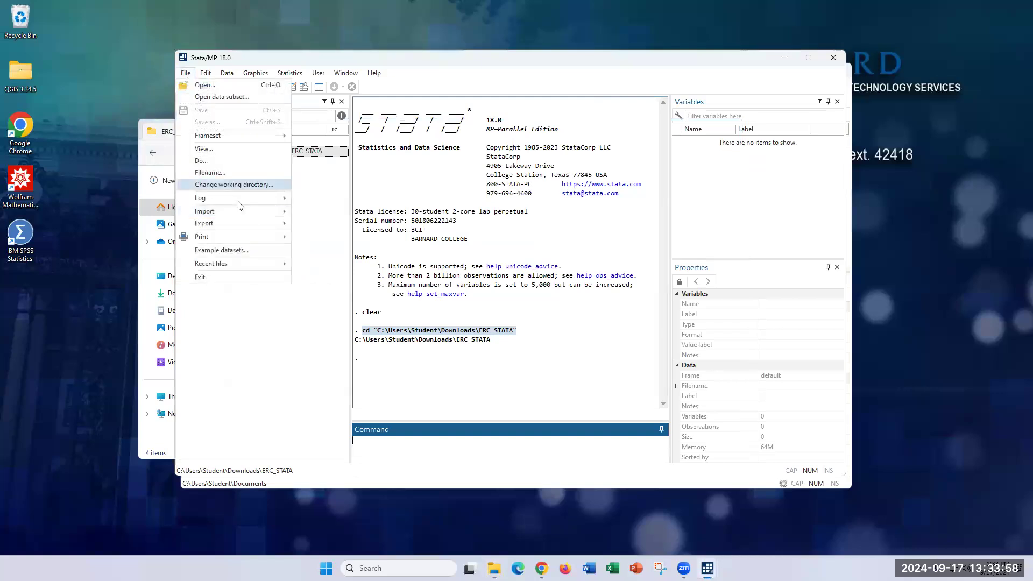
mouse_move(255, 213)
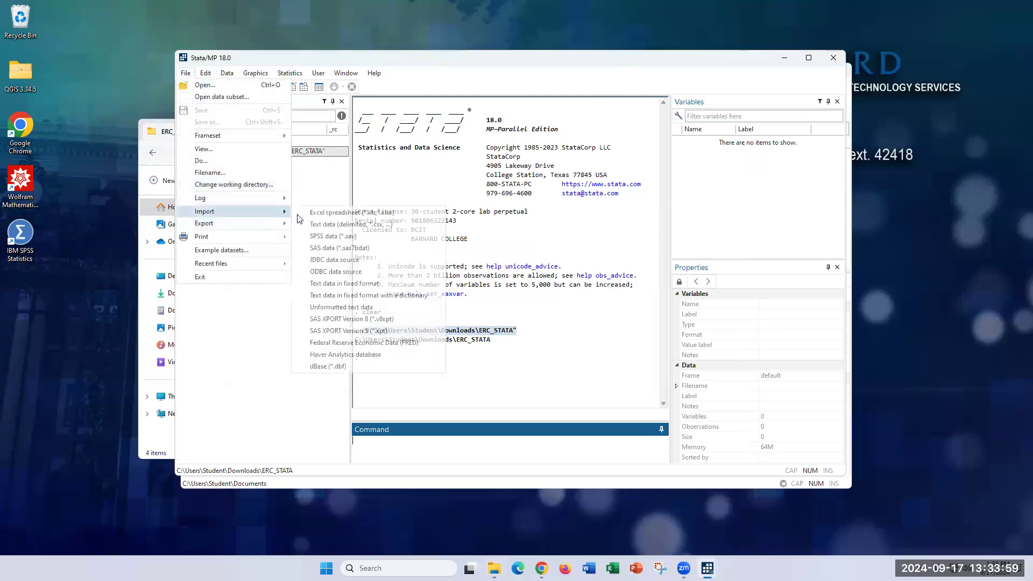
click(372, 226)
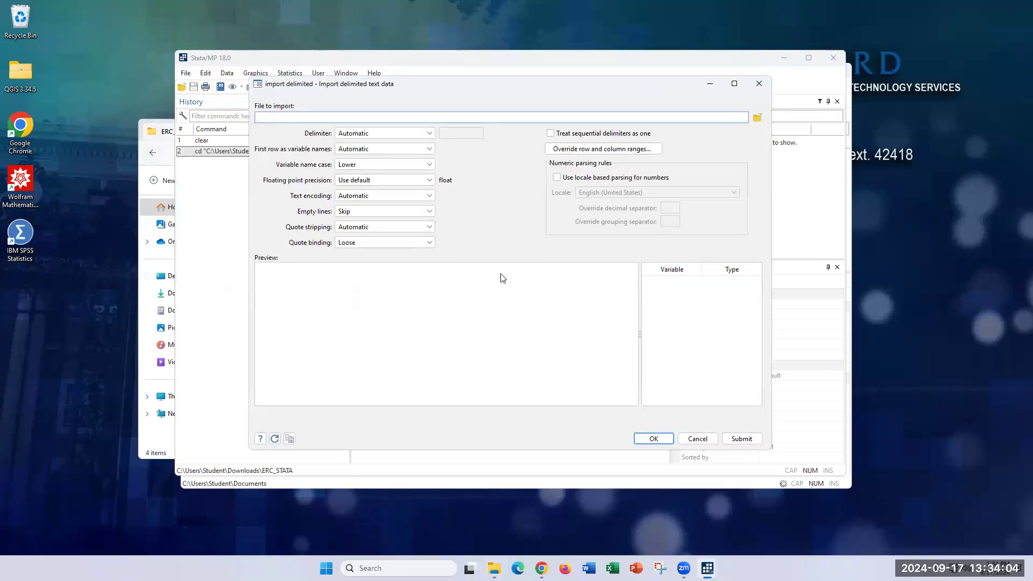
click(758, 118)
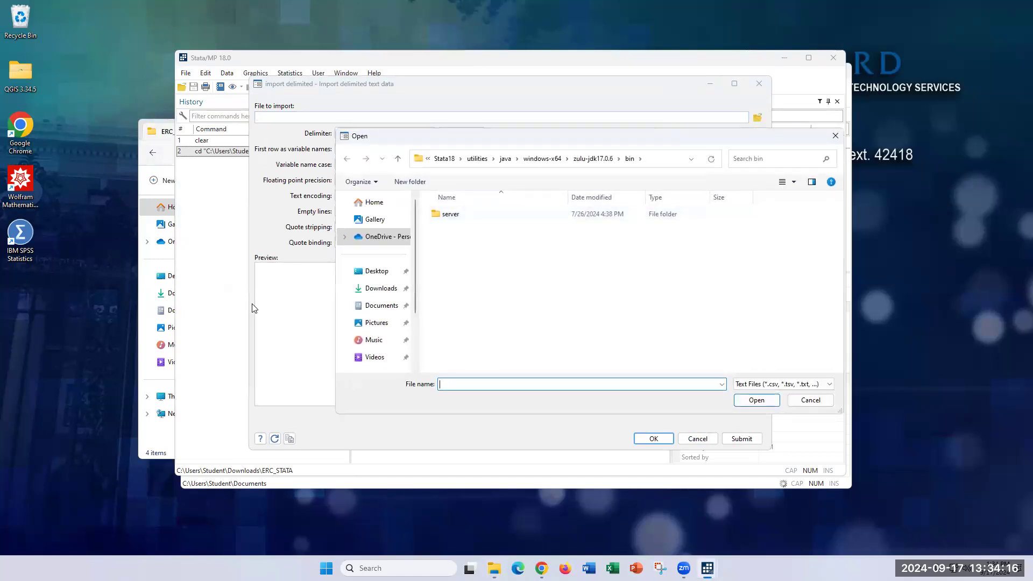
click(380, 289)
double_click(475, 230)
click(474, 231)
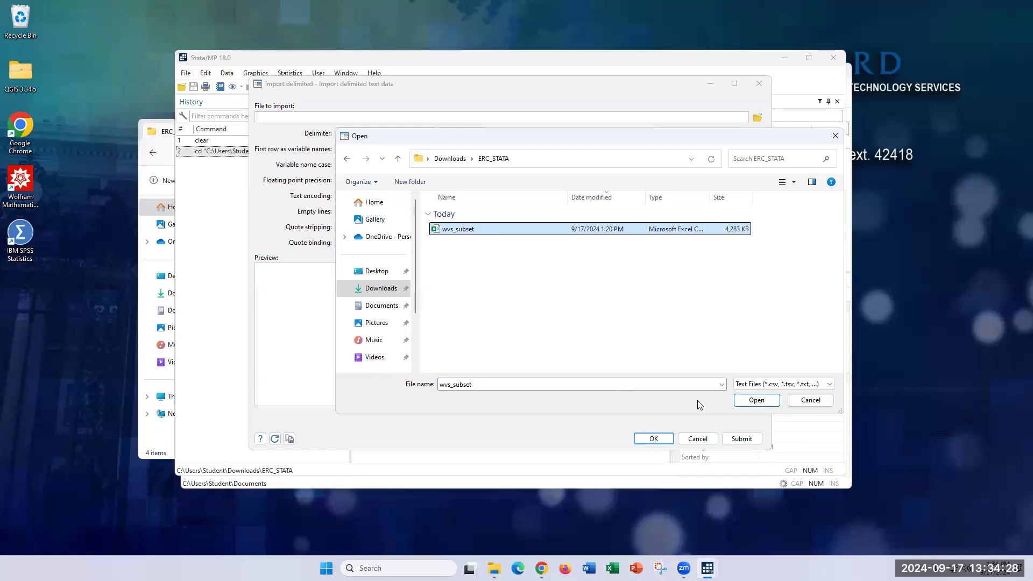
click(531, 232)
click(761, 411)
click(757, 401)
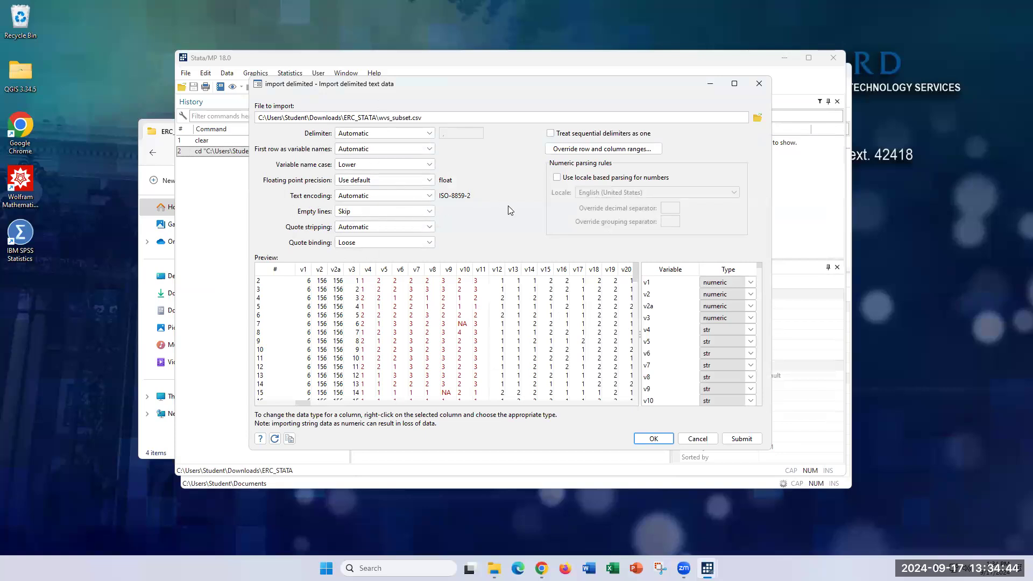
click(698, 439)
Import the delimited text file wvs_subset.csv from the ERC_STATA folder with the default import settings.
click(183, 73)
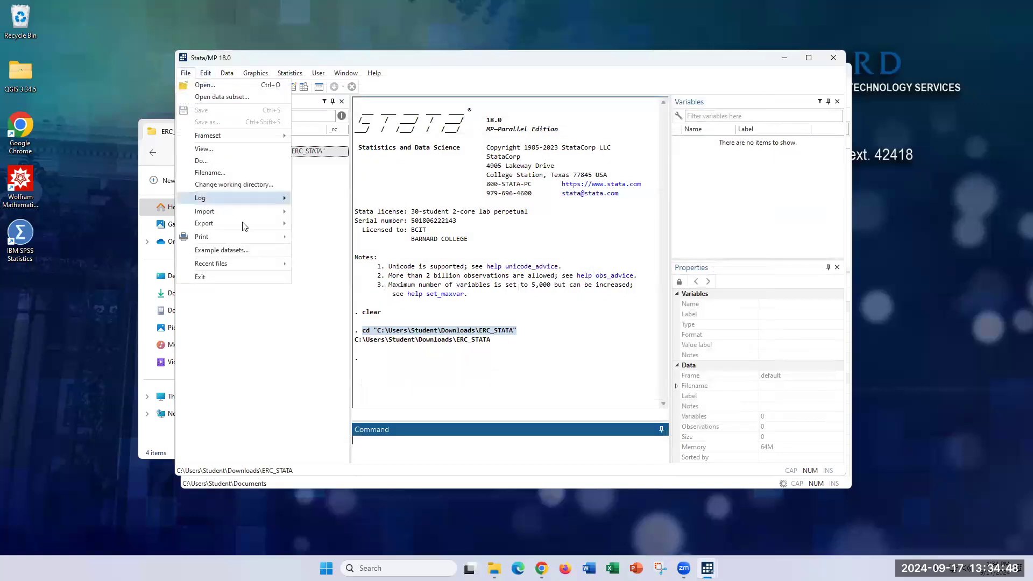
mouse_move(258, 211)
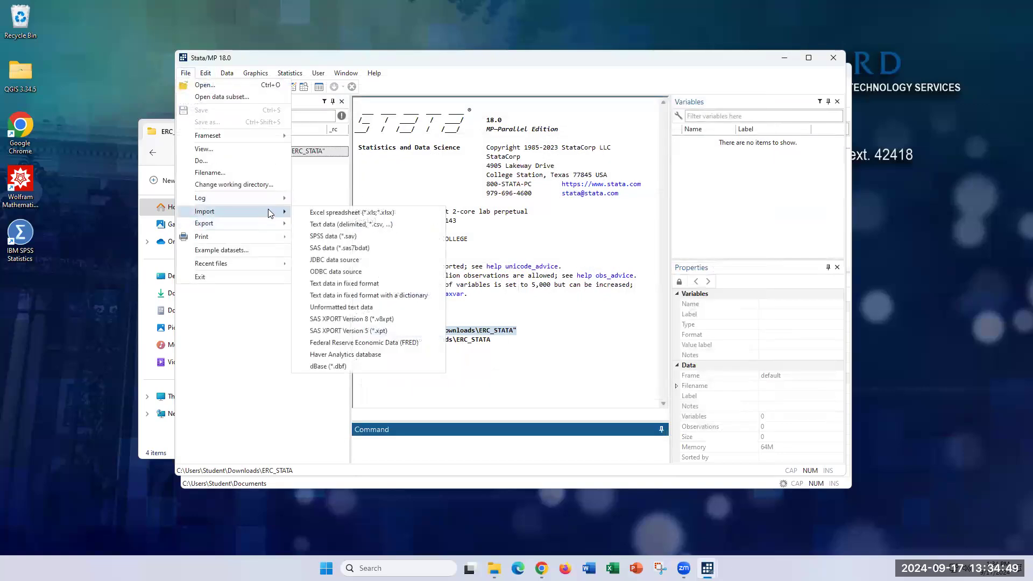
click(335, 225)
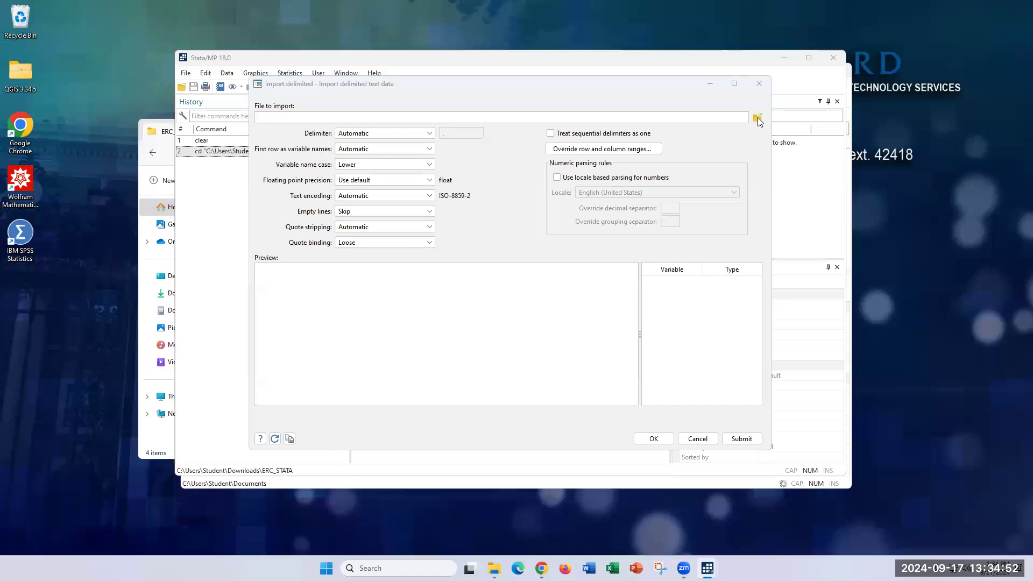
click(758, 117)
click(463, 230)
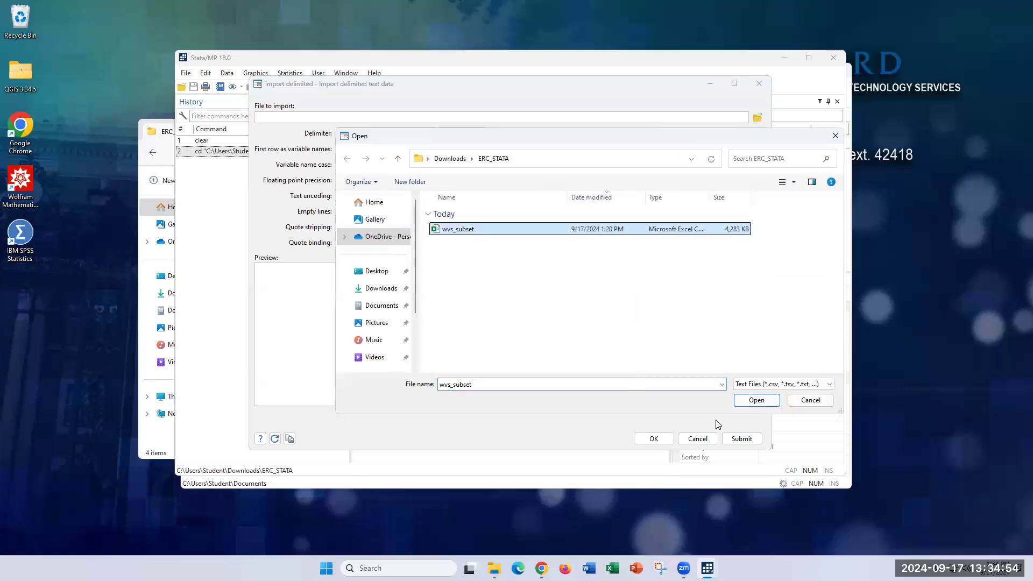
click(756, 399)
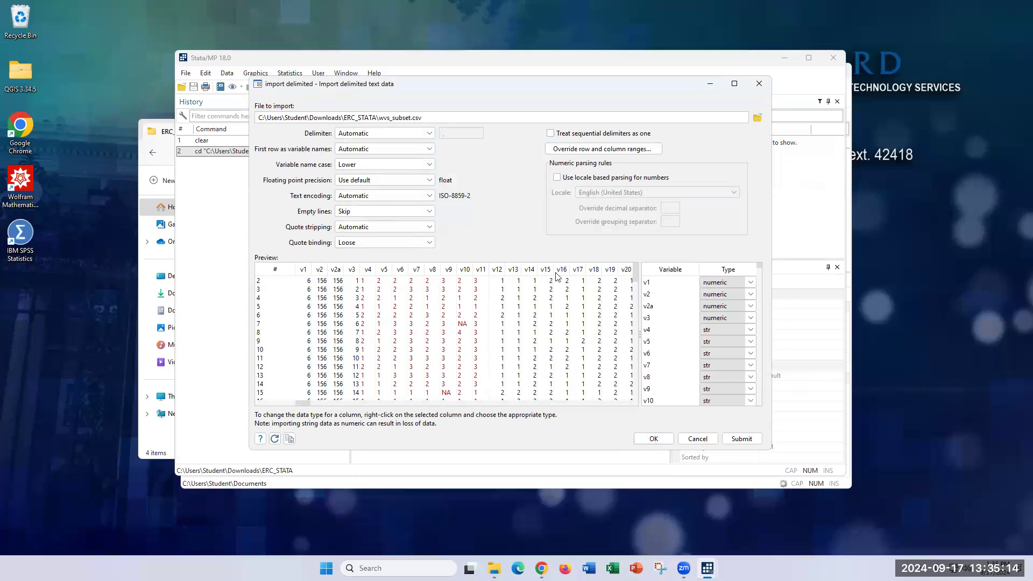
click(654, 439)
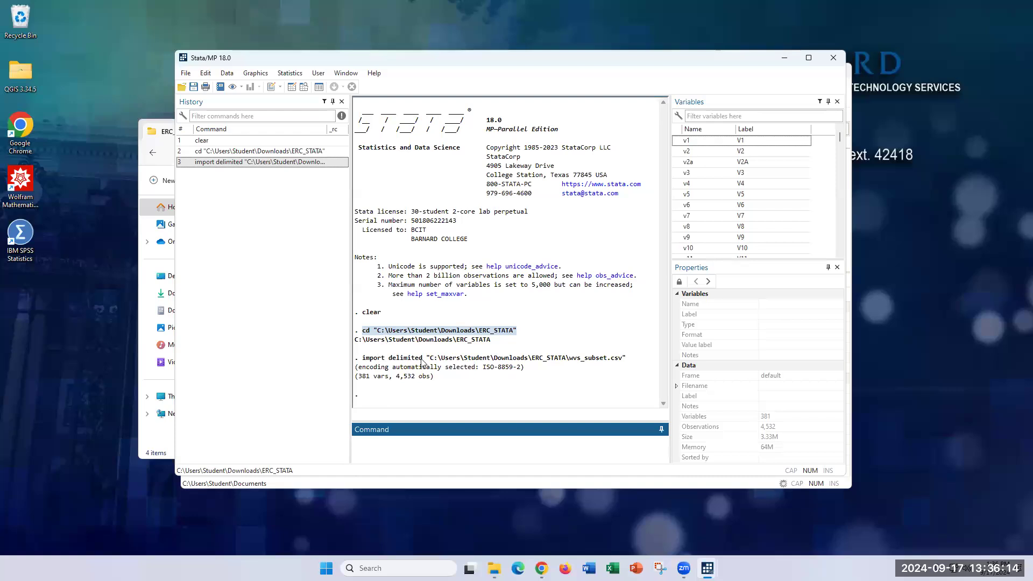
Save the imported data in the ERC_STATA folder as a Stata dataset named wvs.
click(187, 73)
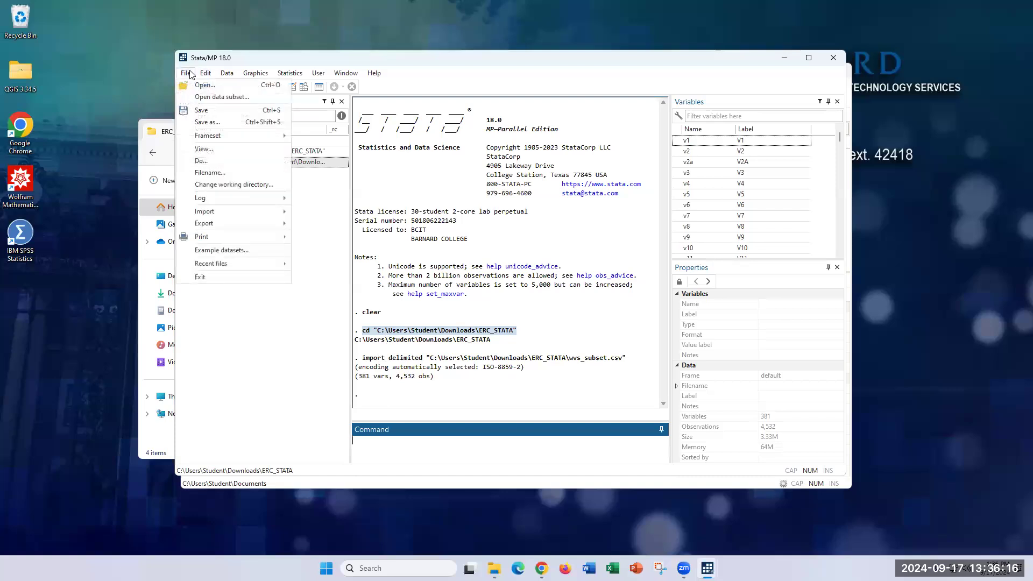
click(207, 122)
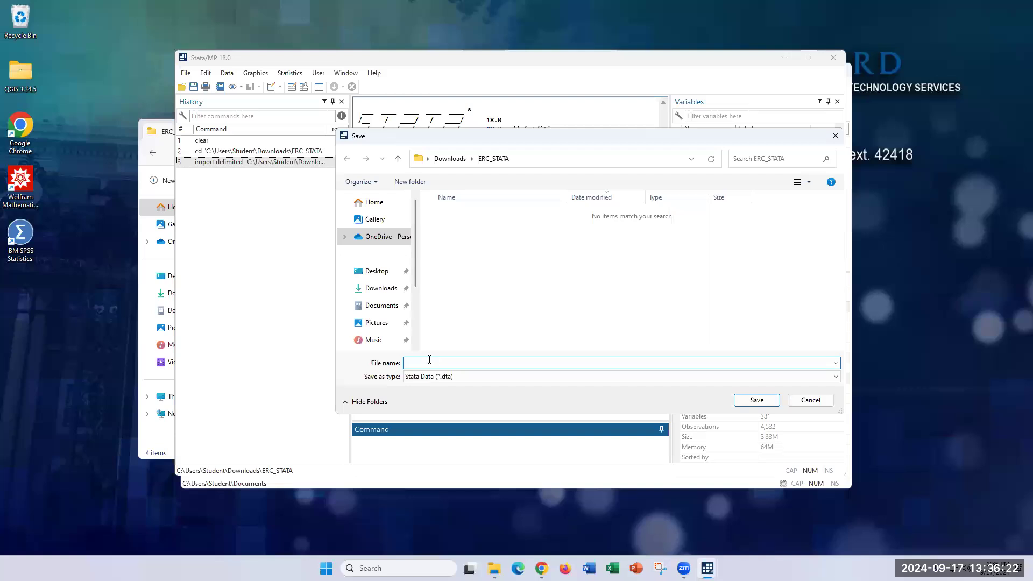
text(e)
key(BackSpace)
text(wvs)
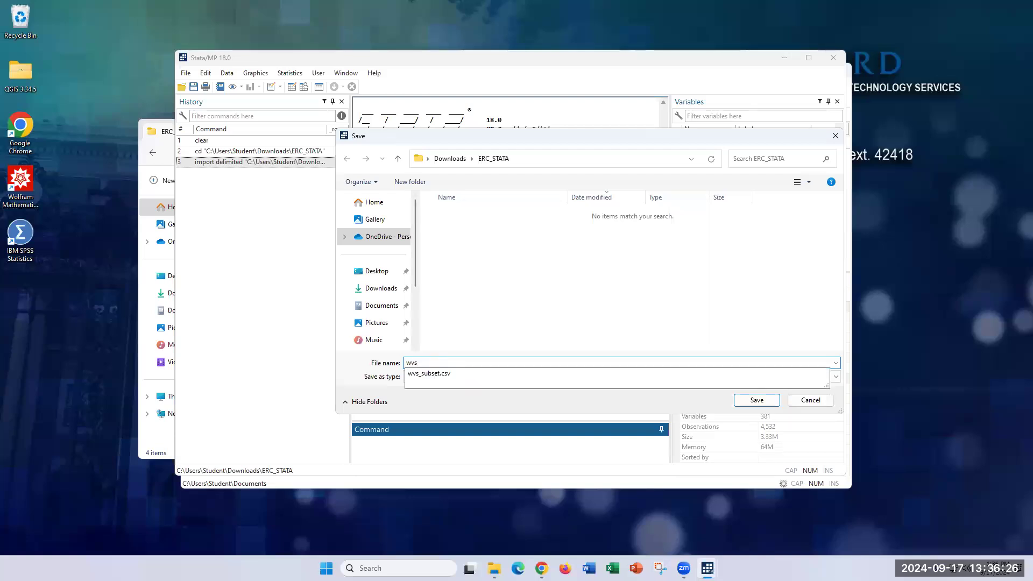
key(Escape)
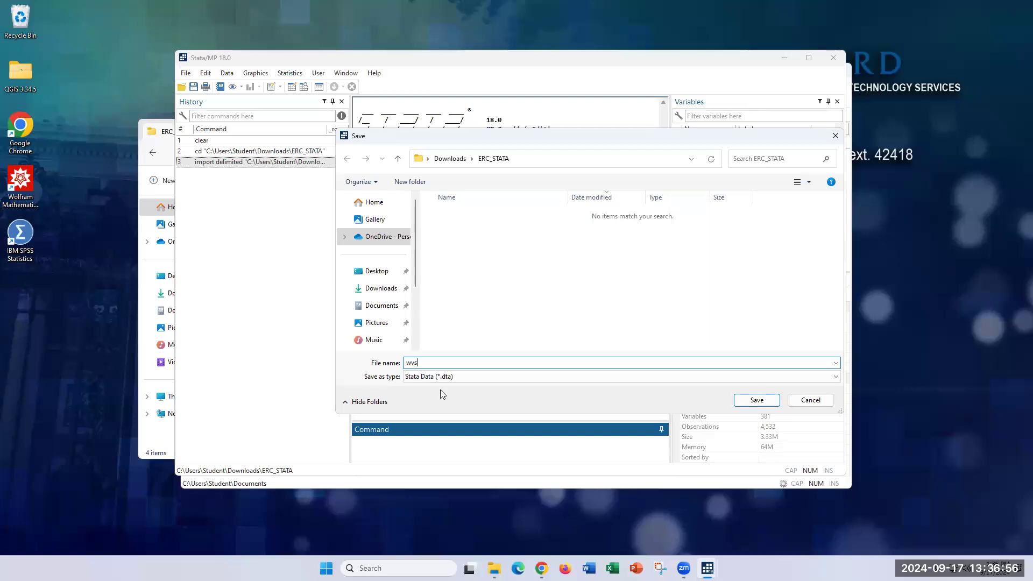
click(737, 400)
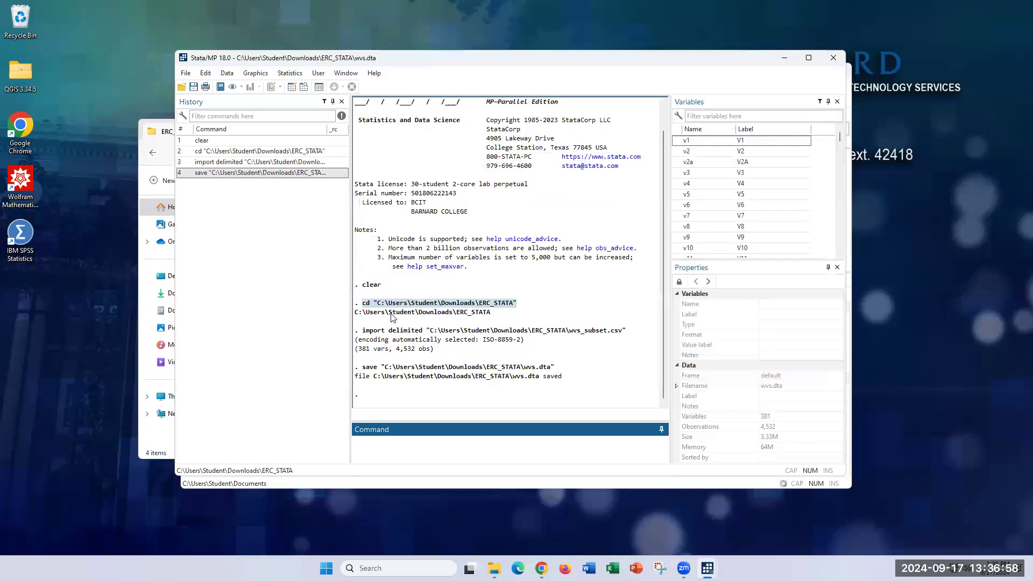
Check the saved wvs.dta file in the ERC_STATA folder in File Explorer, then return to Stata.
click(494, 482)
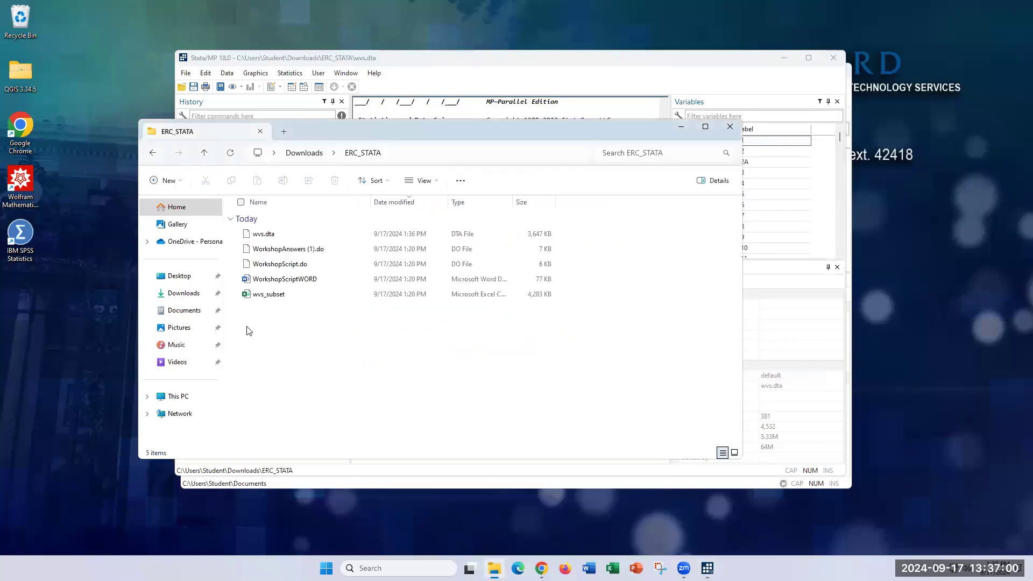
right_click(273, 372)
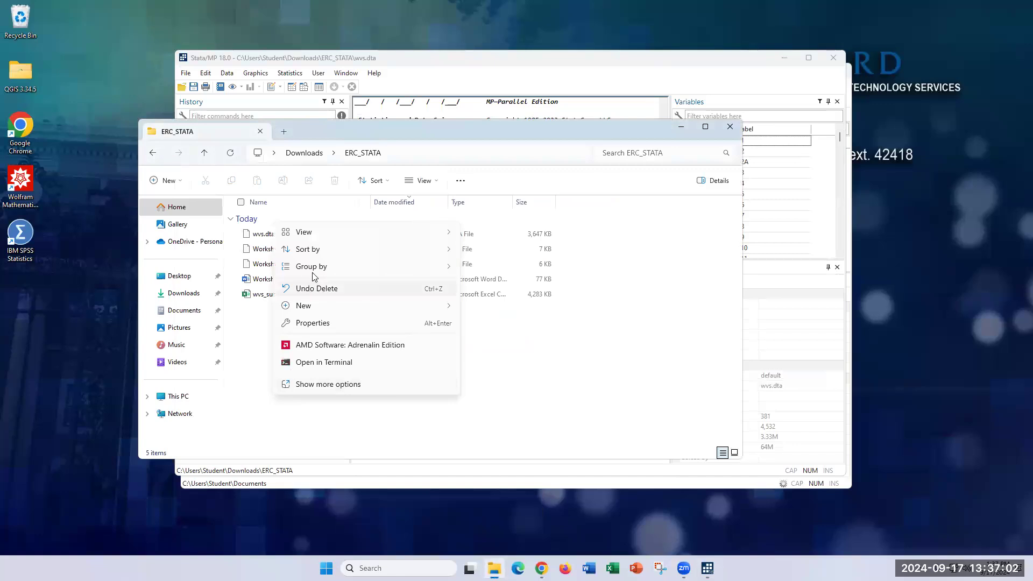
click(273, 237)
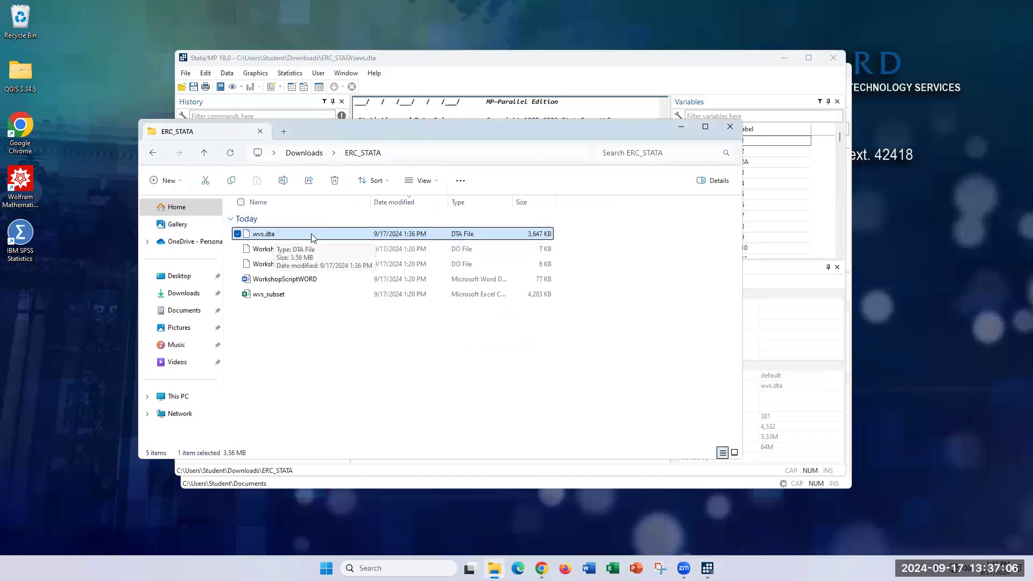
click(707, 76)
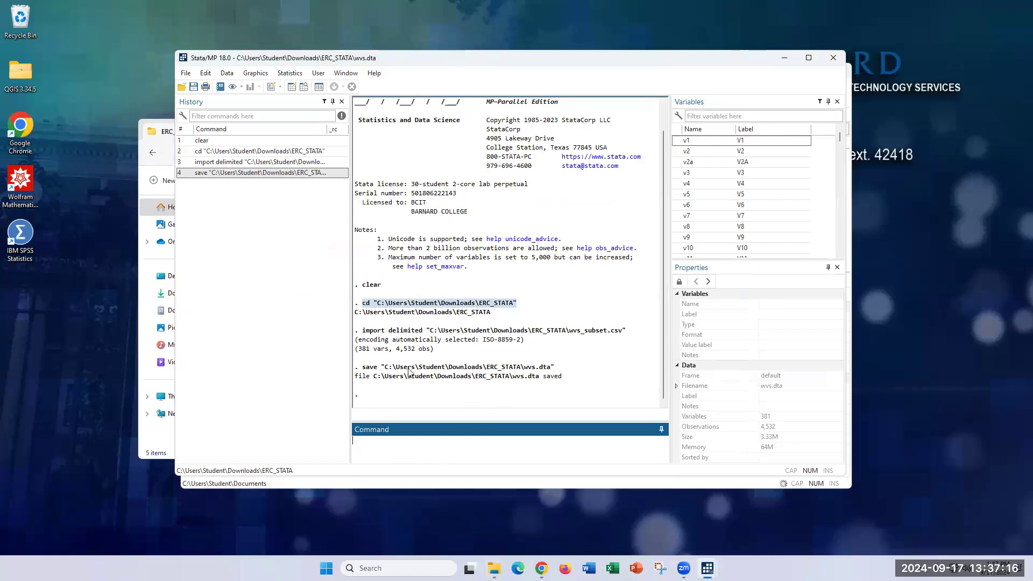
Open the saved Stata dataset wvs.dta from the ERC_STATA folder.
click(186, 74)
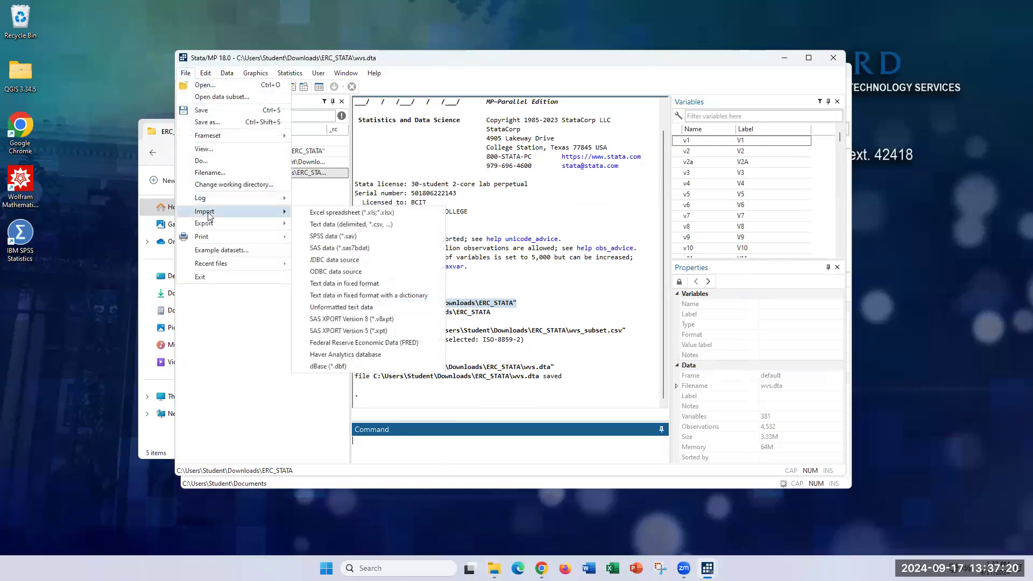
click(214, 87)
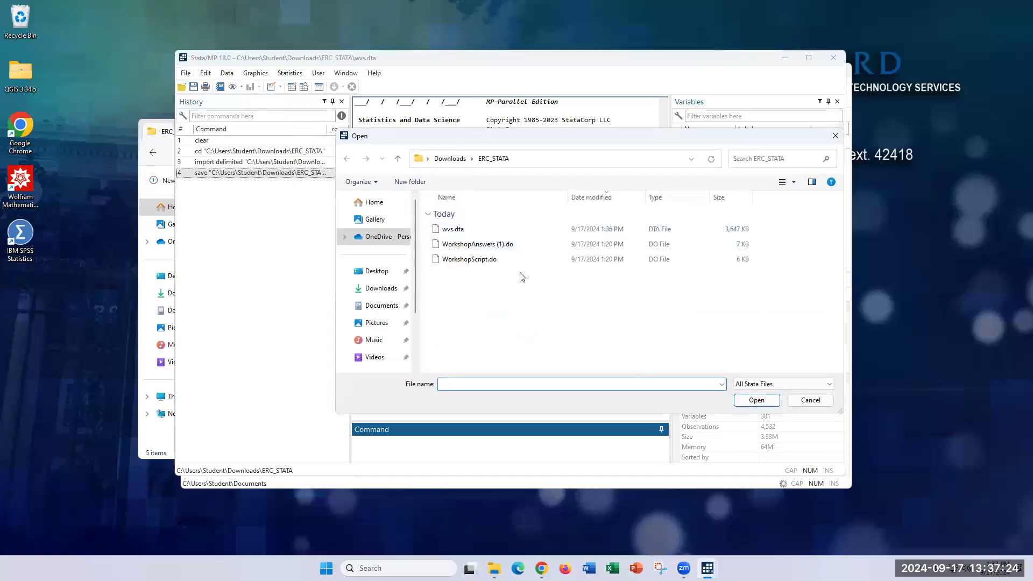
click(483, 229)
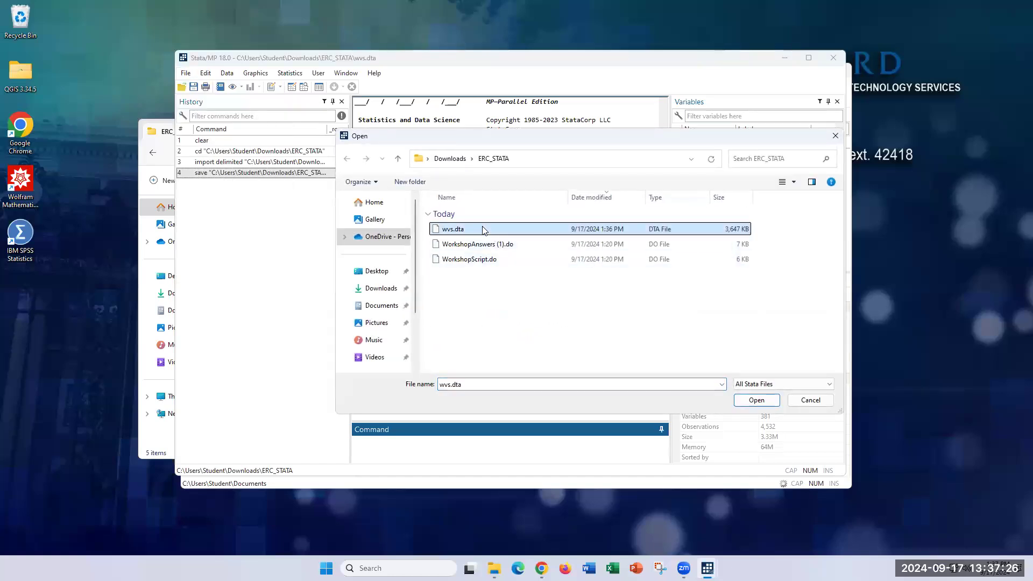
click(756, 400)
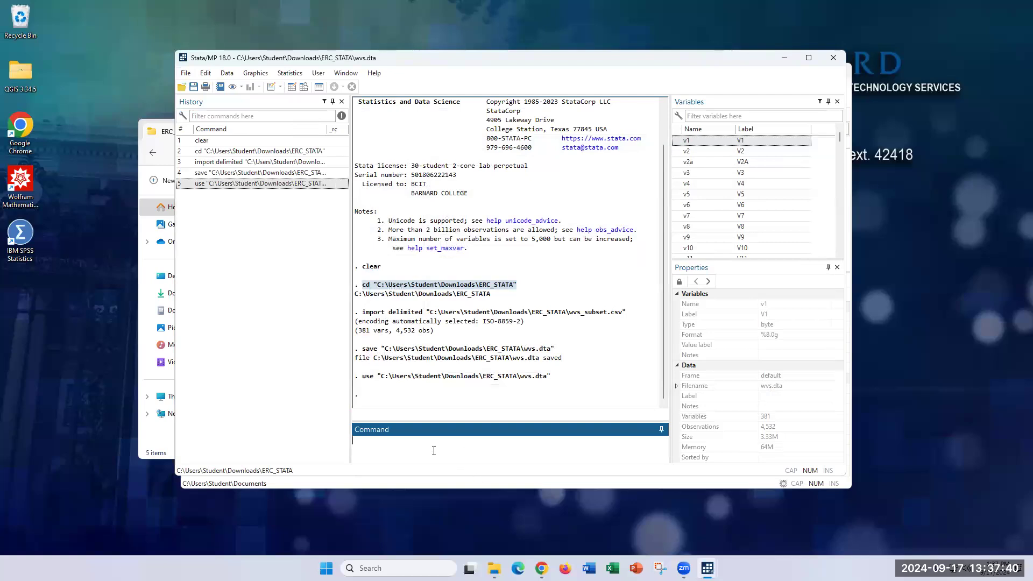
Browse the dataset, examine the storage types of v1, v2 and v4 and the v9 value in row 14, and close the data view.
text(browse)
key(Return)
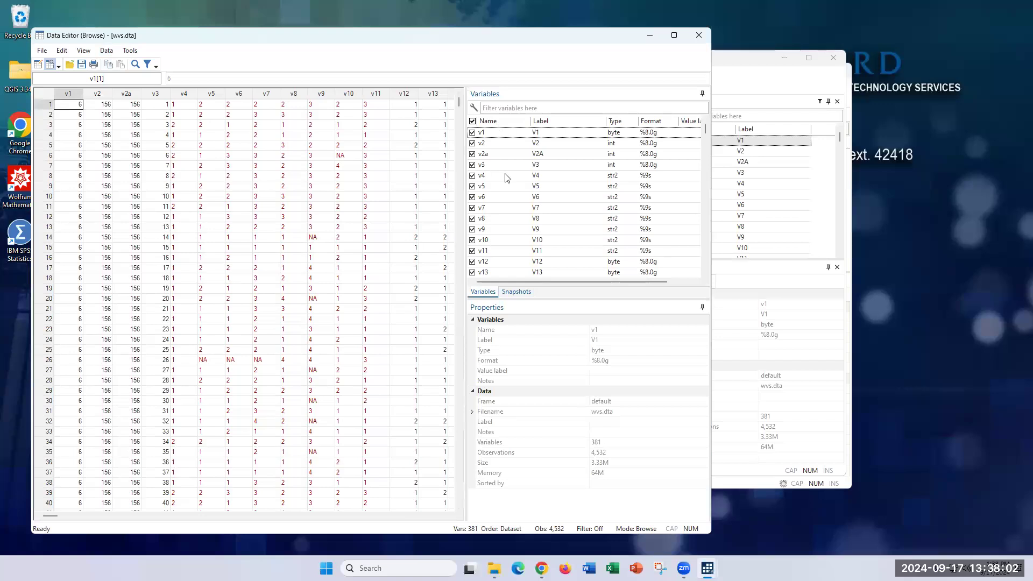
click(617, 144)
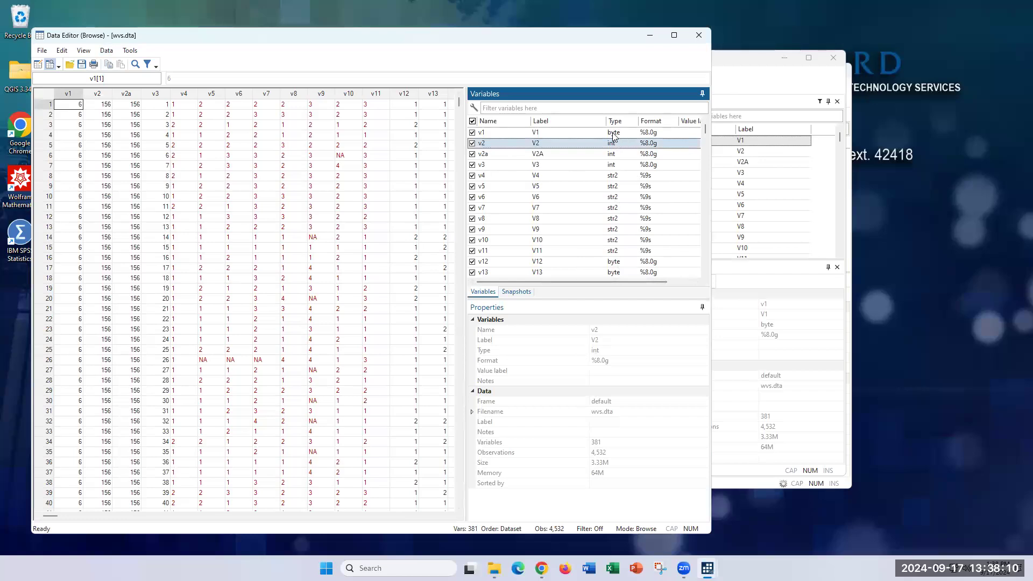
click(614, 134)
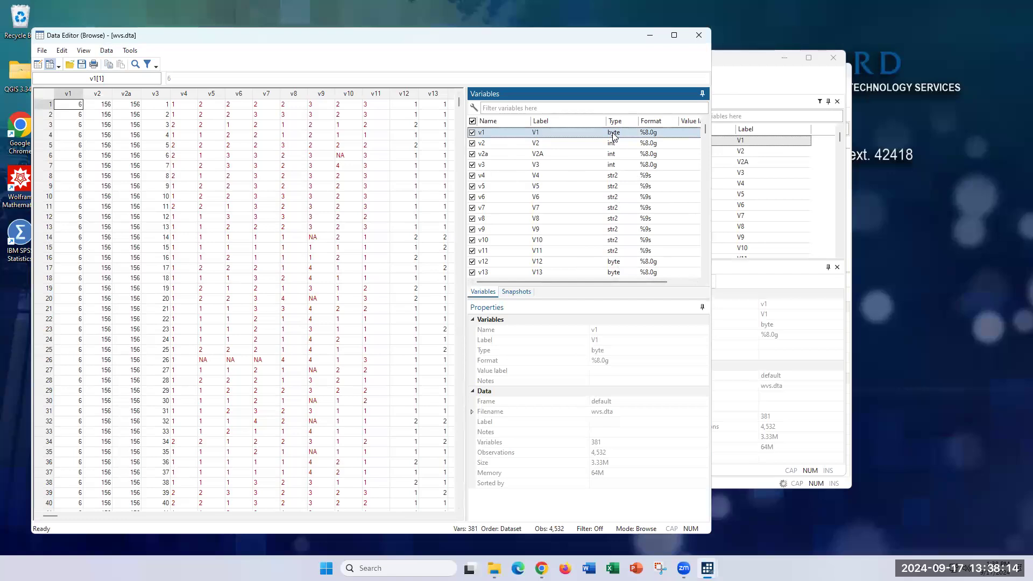
click(627, 177)
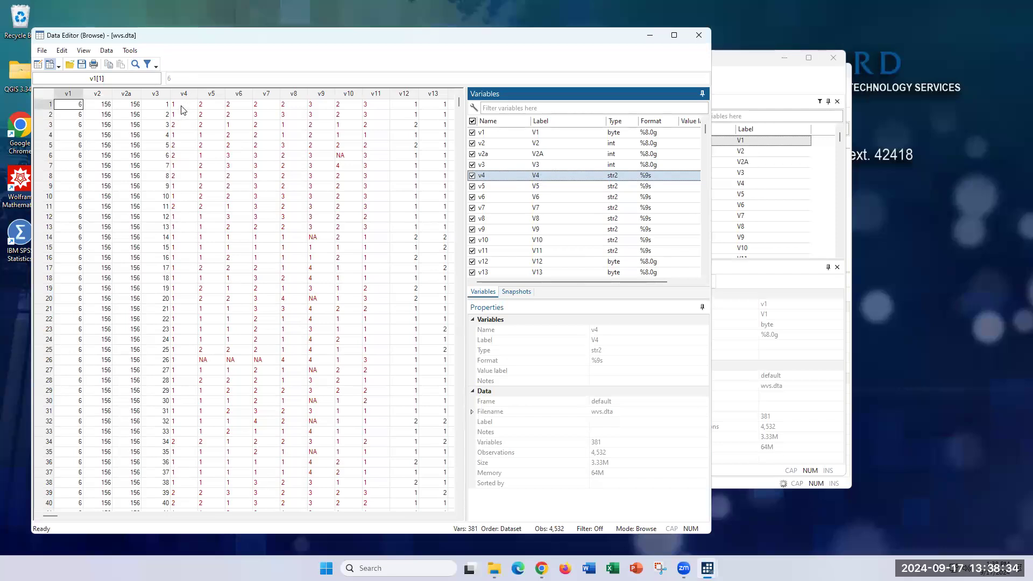
click(317, 240)
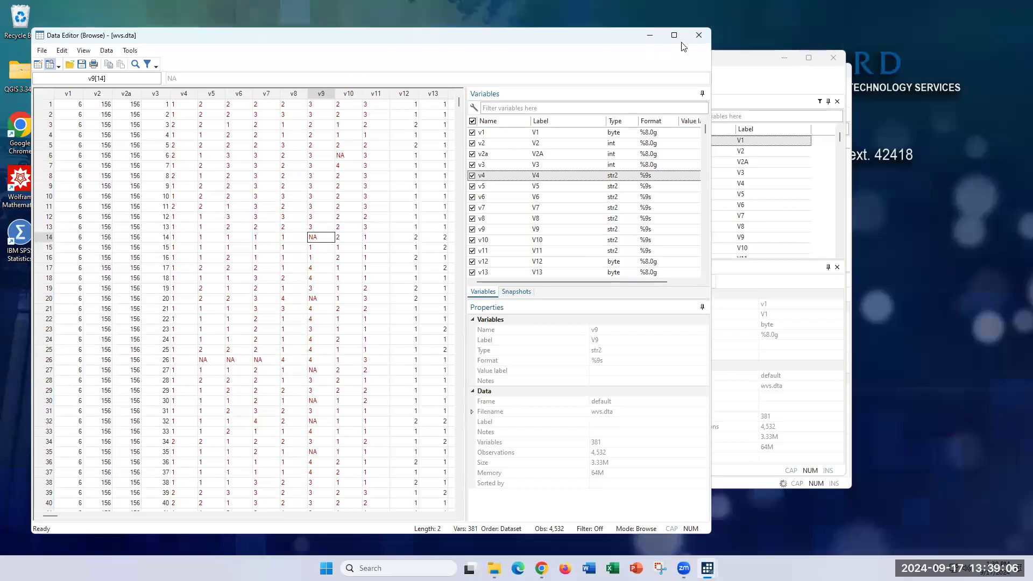
click(698, 34)
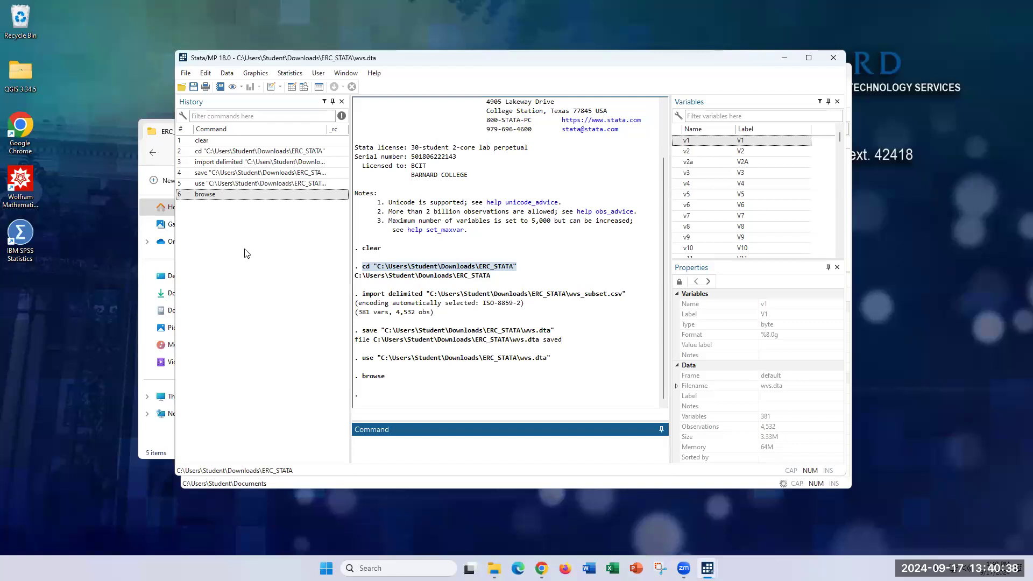
Open the do-file WorkshopAnswers (1).do from the ERC_STATA folder.
click(181, 75)
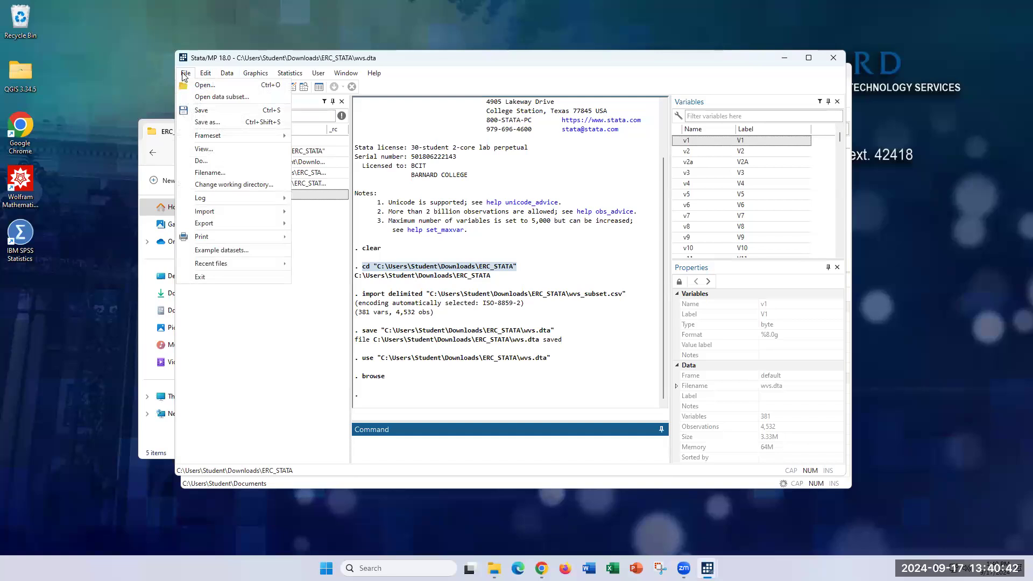
click(195, 86)
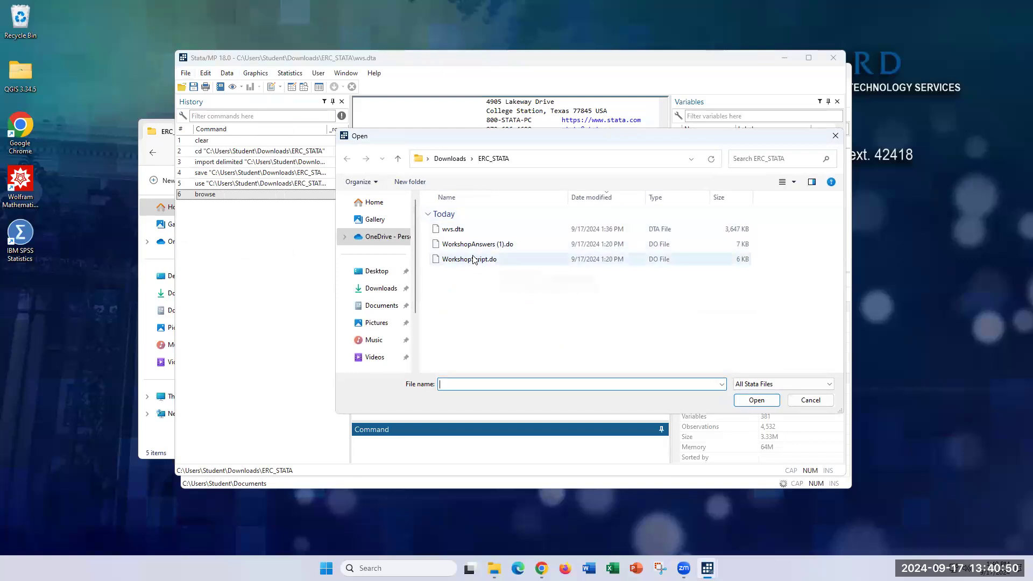
click(475, 259)
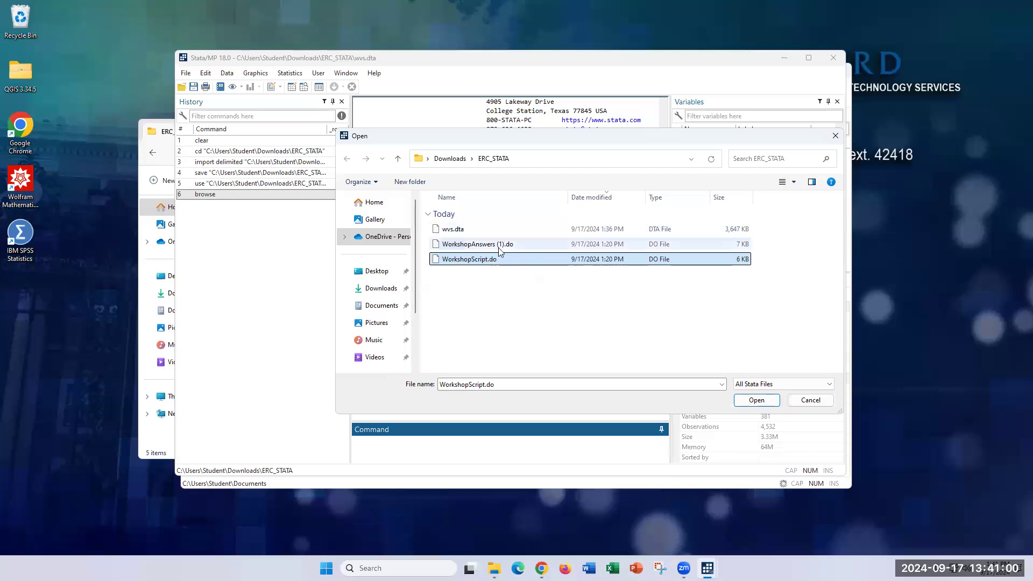
click(499, 247)
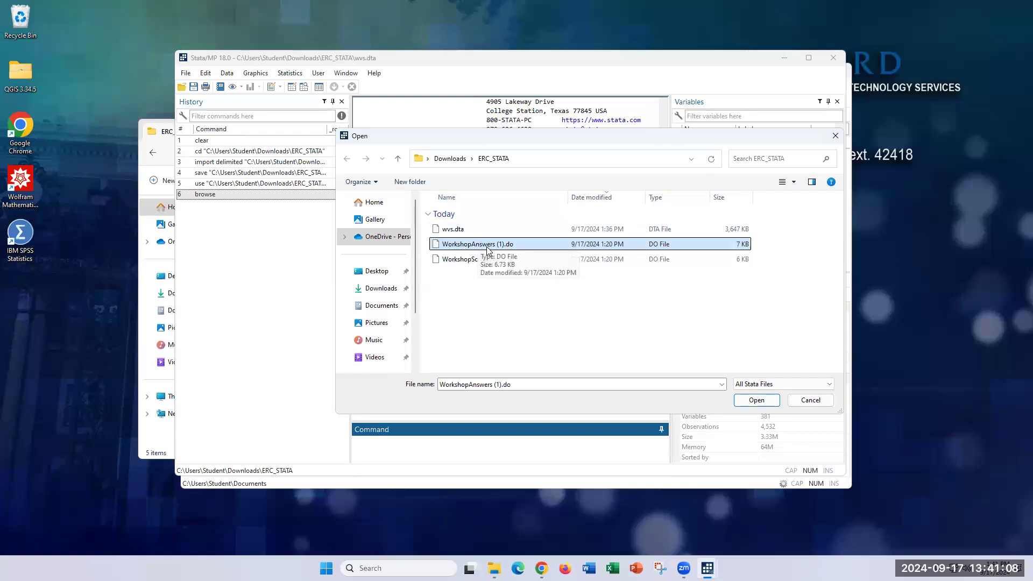
click(756, 401)
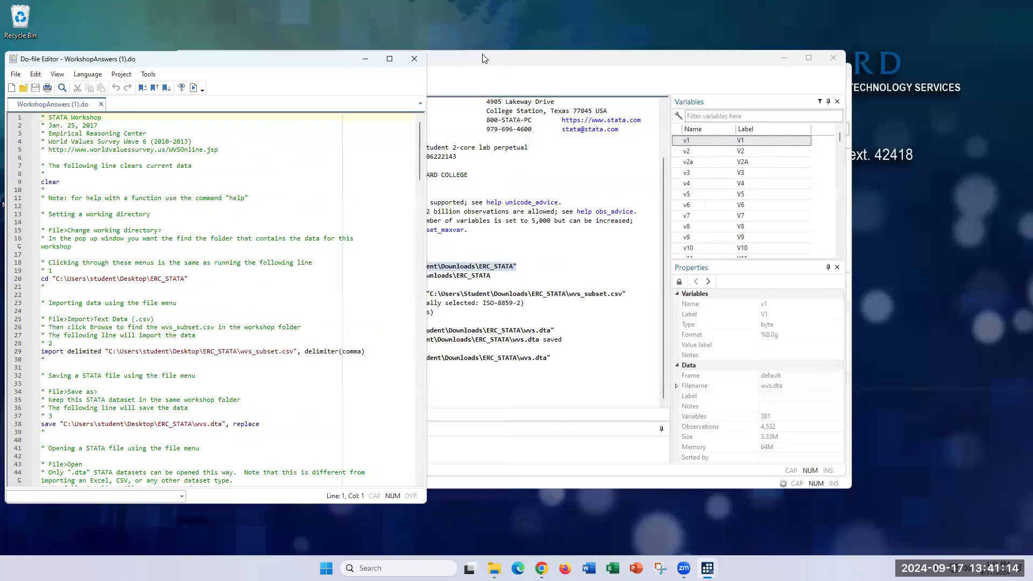
Move the main Stata window beside the Do-file Editor and narrow both windows so they do not overlap.
click(482, 54)
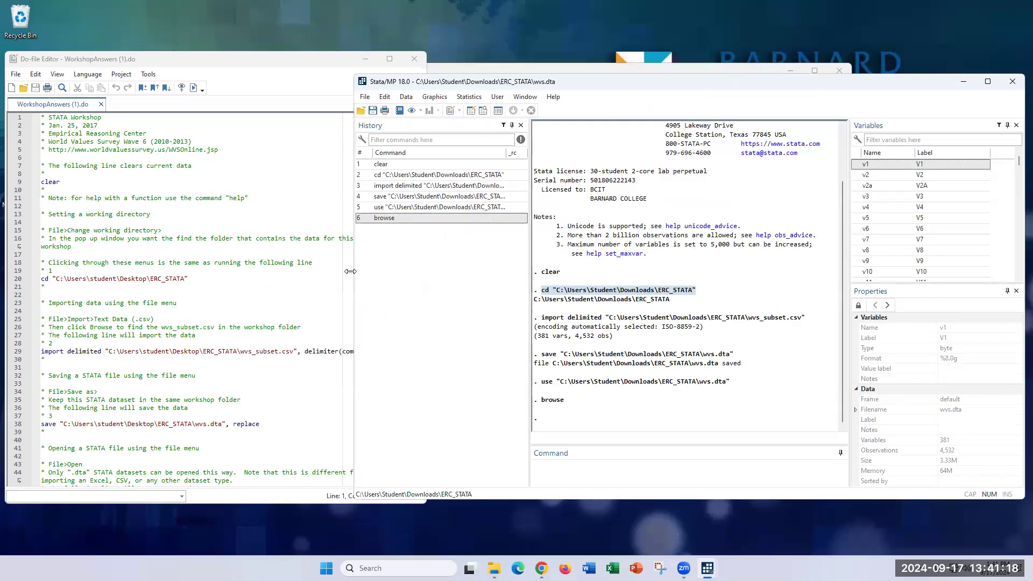
drag(351, 272, 451, 272)
click(416, 279)
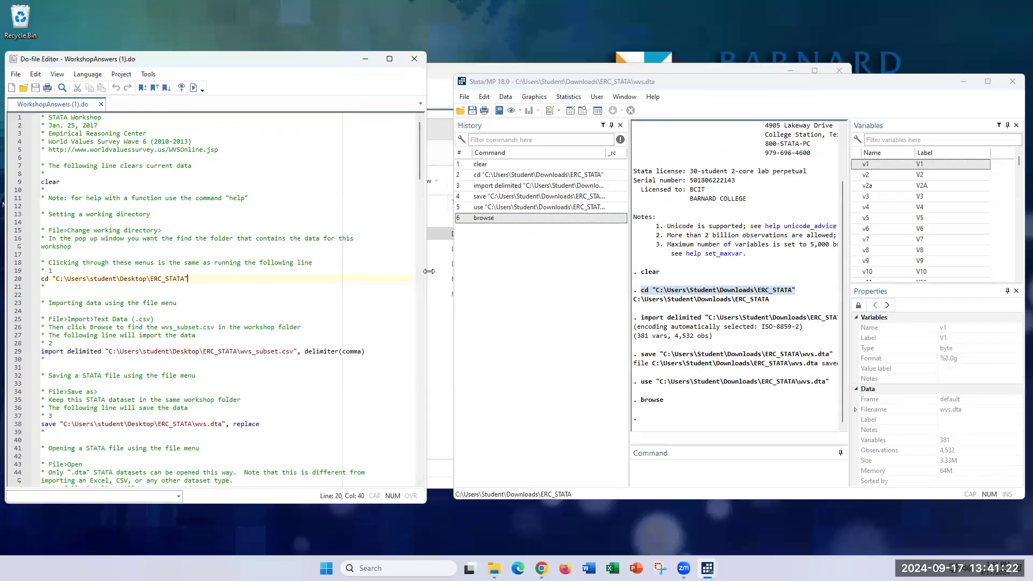
drag(429, 271, 388, 271)
Close the ERC_STATA File Explorer window and the empty second Stata window, postponing its update check until the next launch.
click(415, 323)
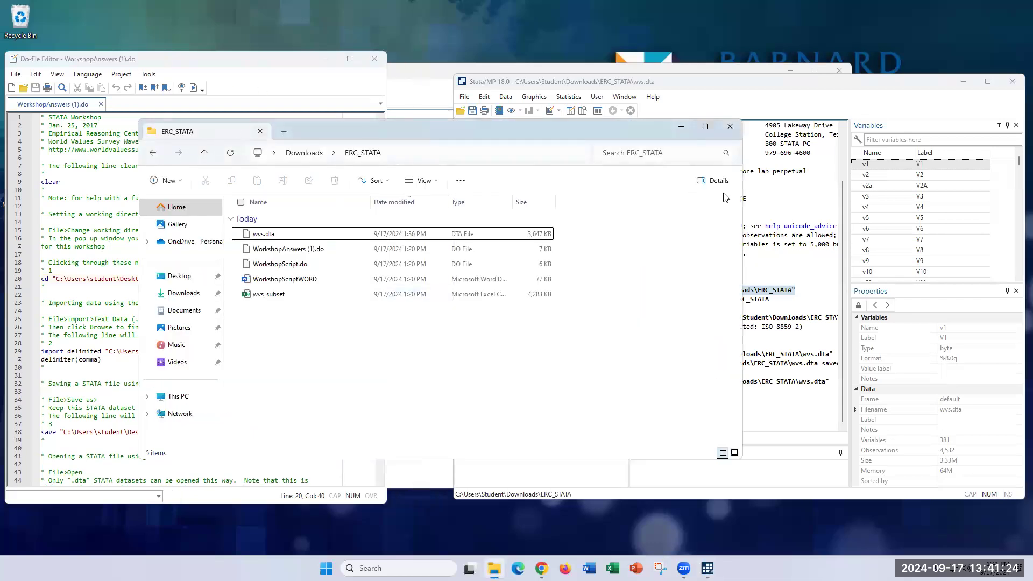
click(723, 128)
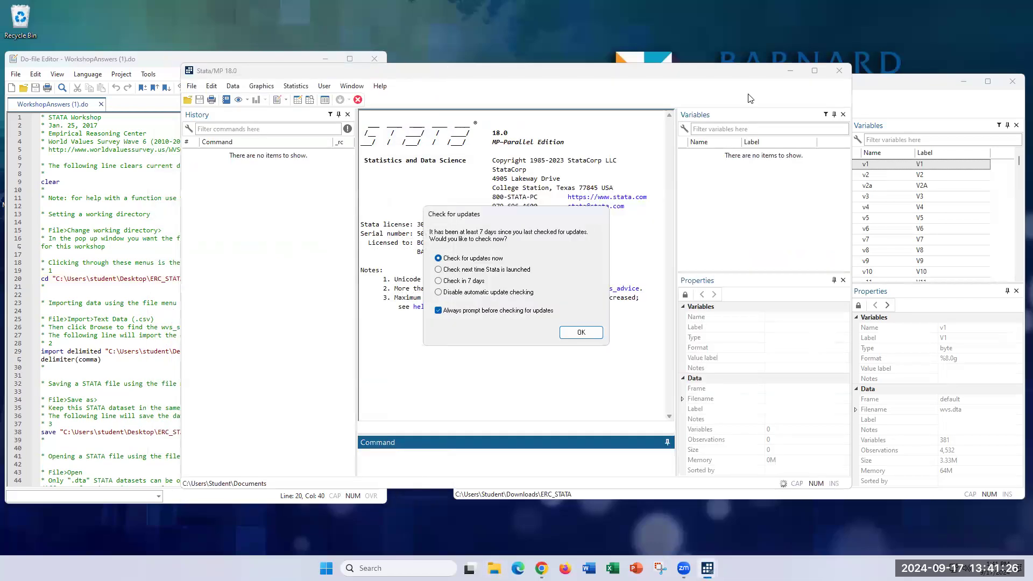
click(491, 269)
click(581, 332)
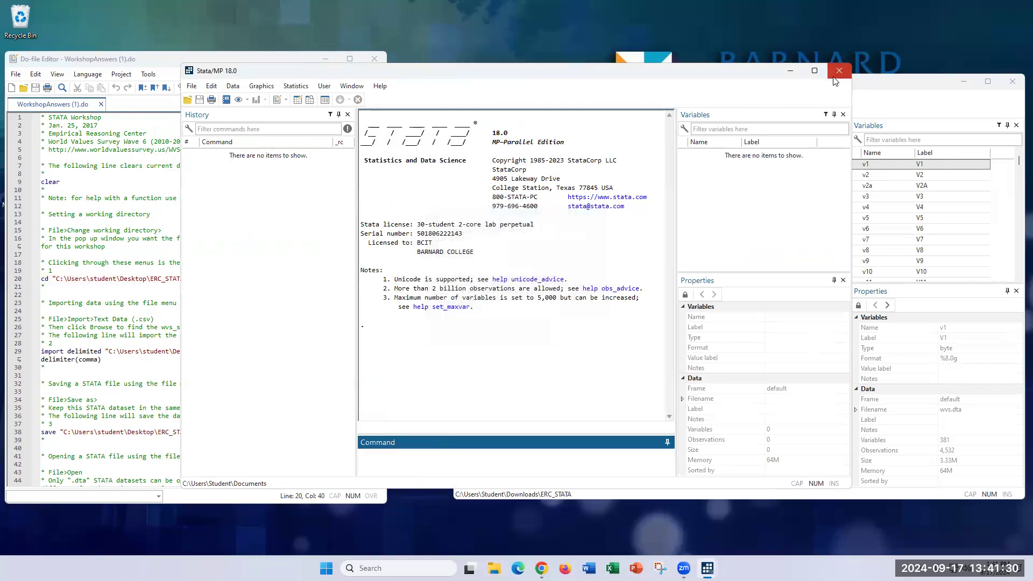
click(835, 74)
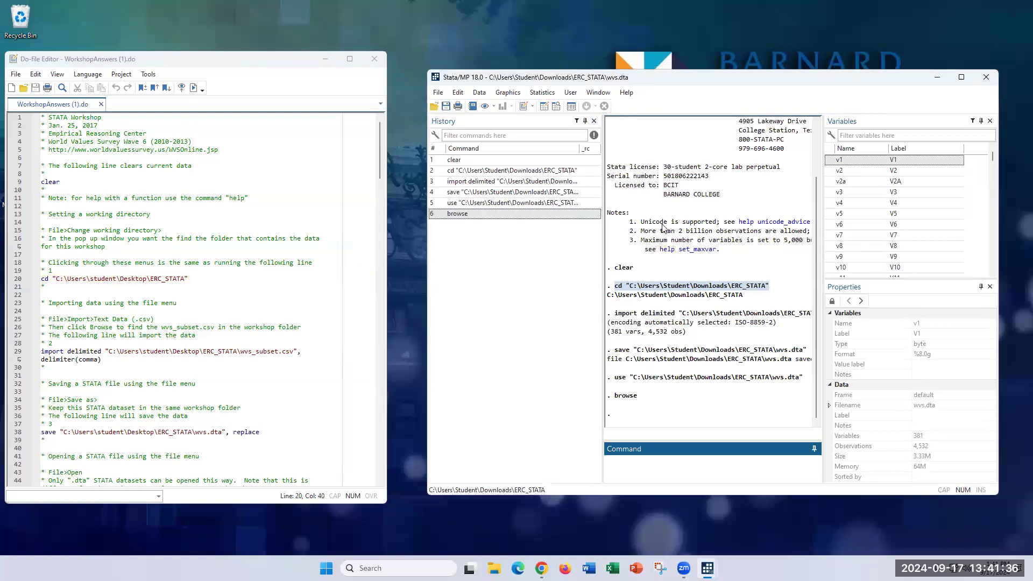
Widen the remaining Stata window slightly toward the Do-file Editor.
click(441, 301)
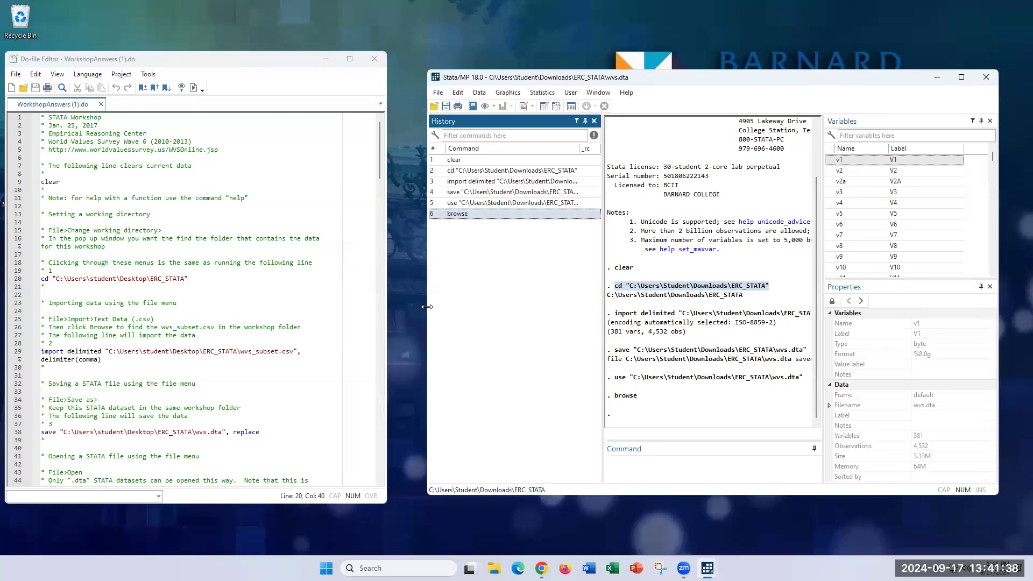
drag(427, 307, 407, 316)
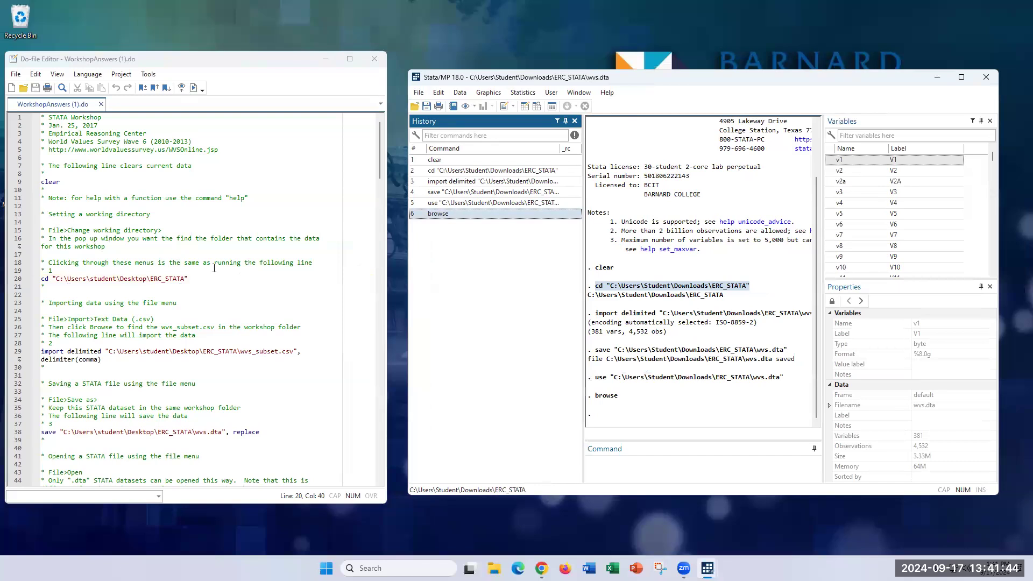
Compare the do-file's cd command on line 20 and its file path with the commands in the Stata history and results.
drag(209, 280, 32, 282)
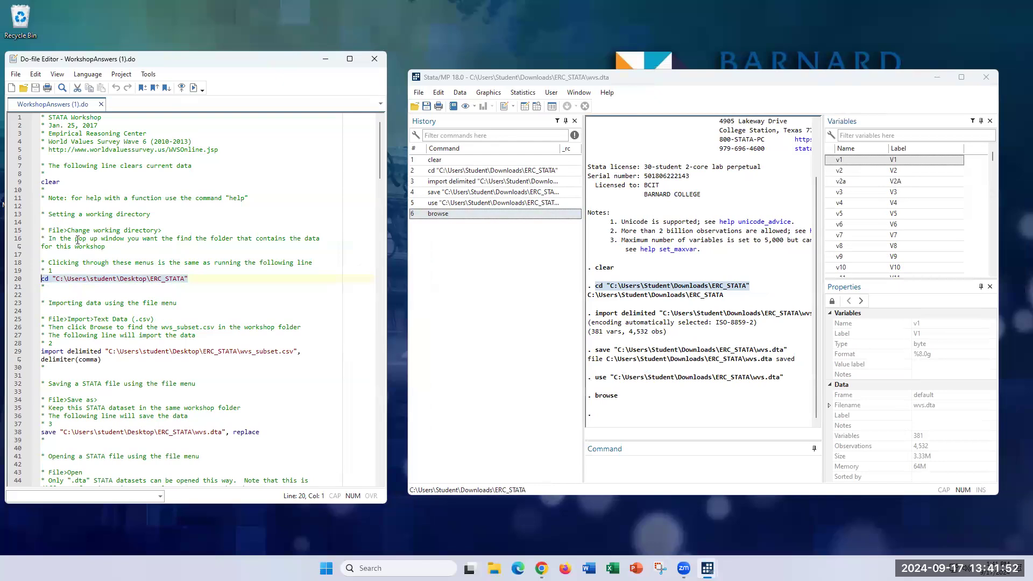
scroll(105, 257, down, 2)
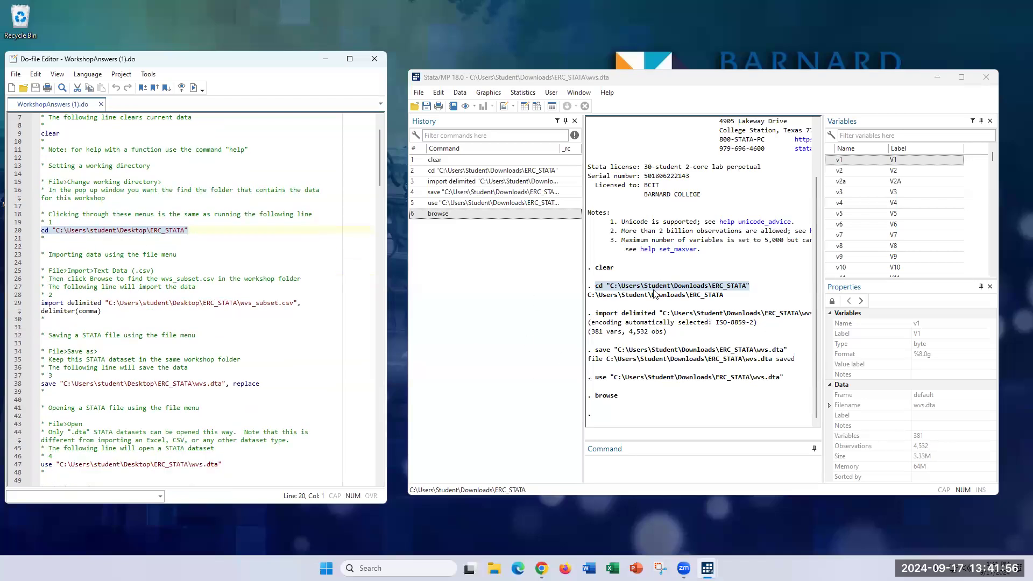
click(51, 237)
drag(51, 230, 179, 226)
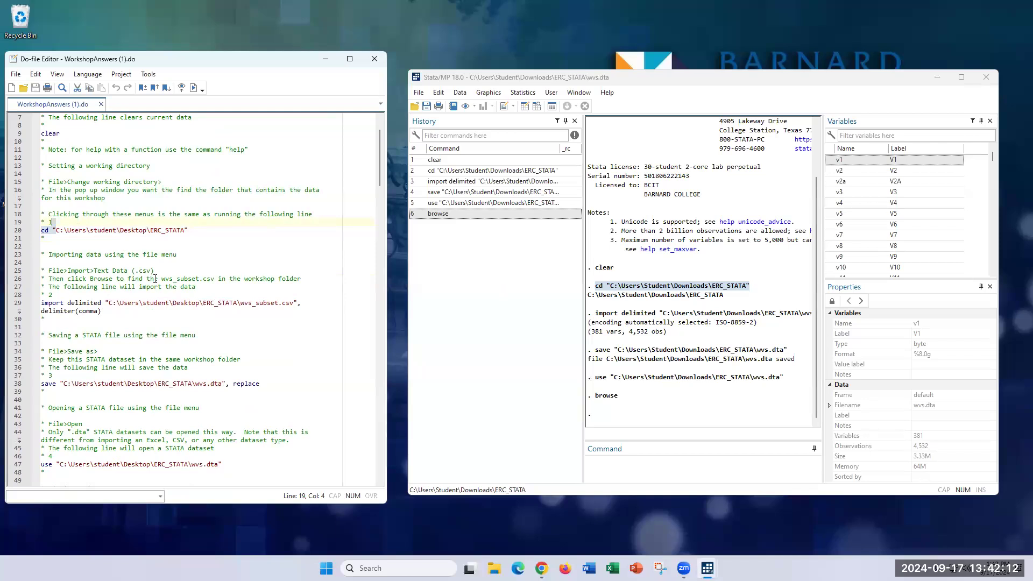
scroll(155, 278, down, 1)
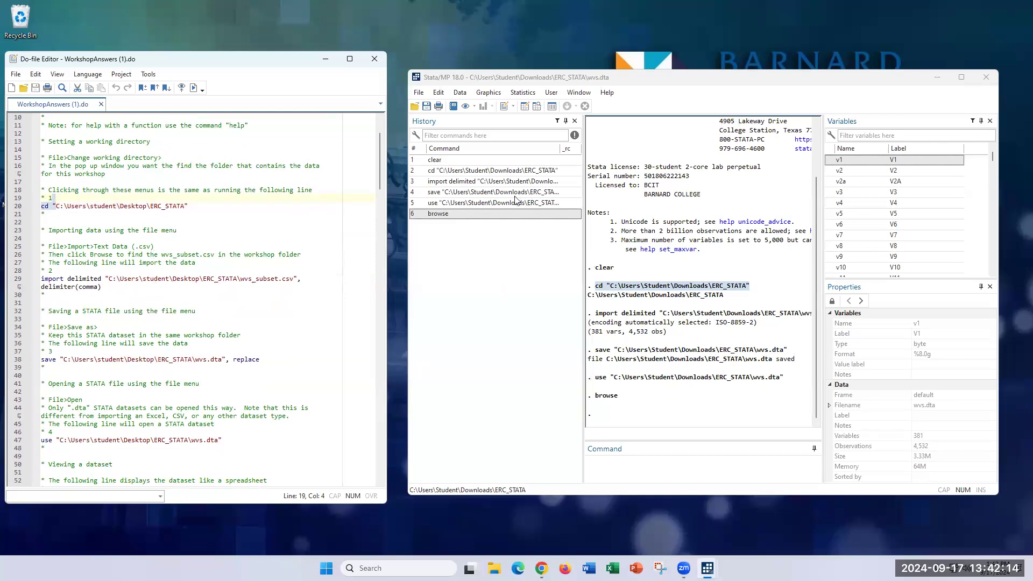
click(615, 467)
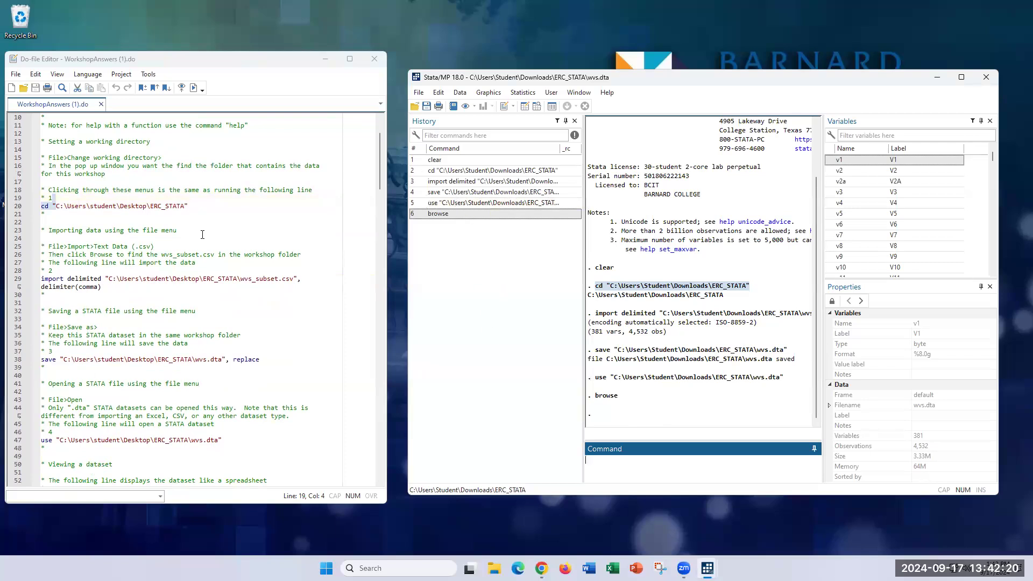
Copy the save command for wvs.dta from the command history and return to the beginning of the do-file.
right_click(477, 194)
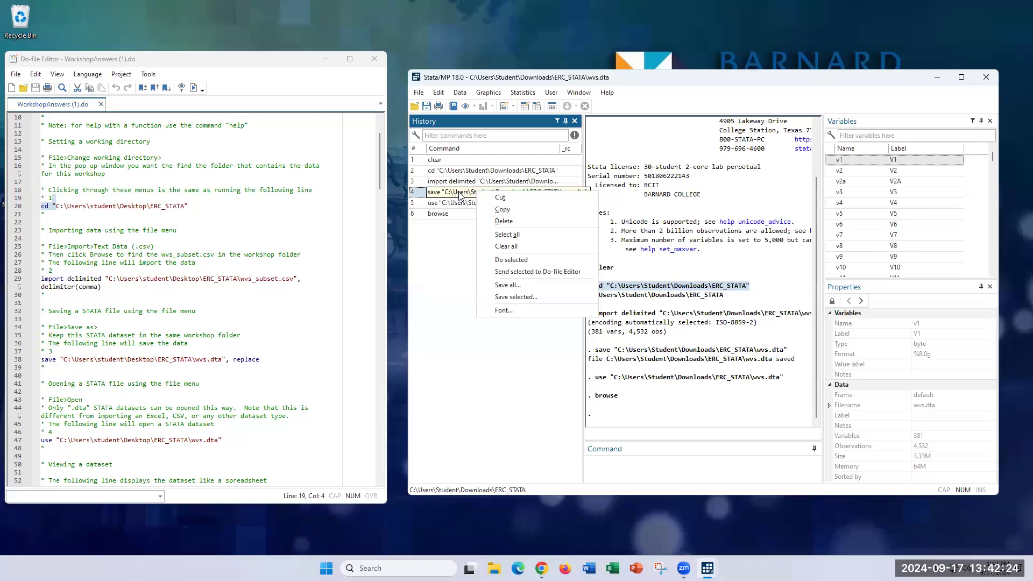
click(500, 210)
scroll(95, 356, down, 1)
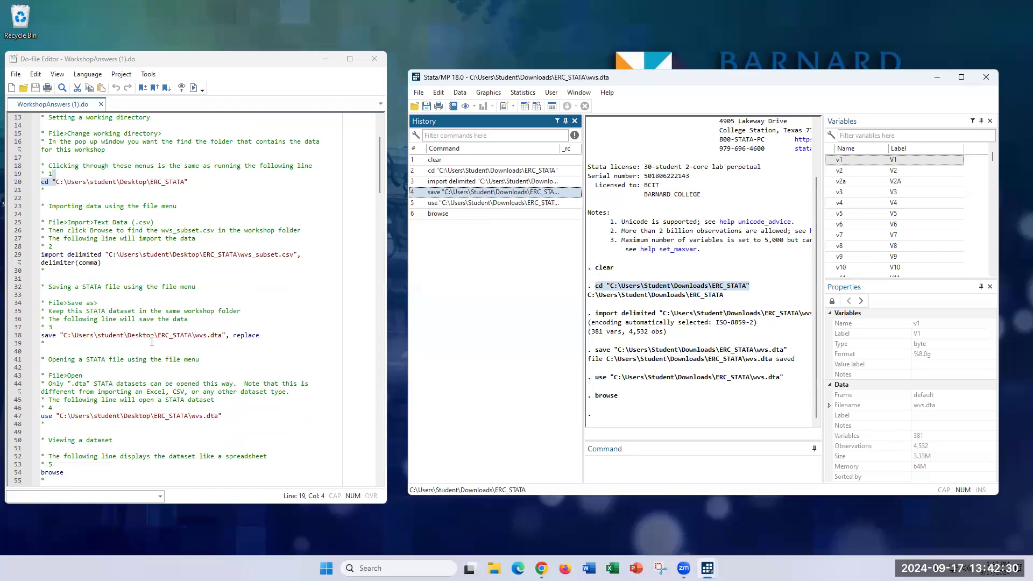
scroll(152, 342, up, 4)
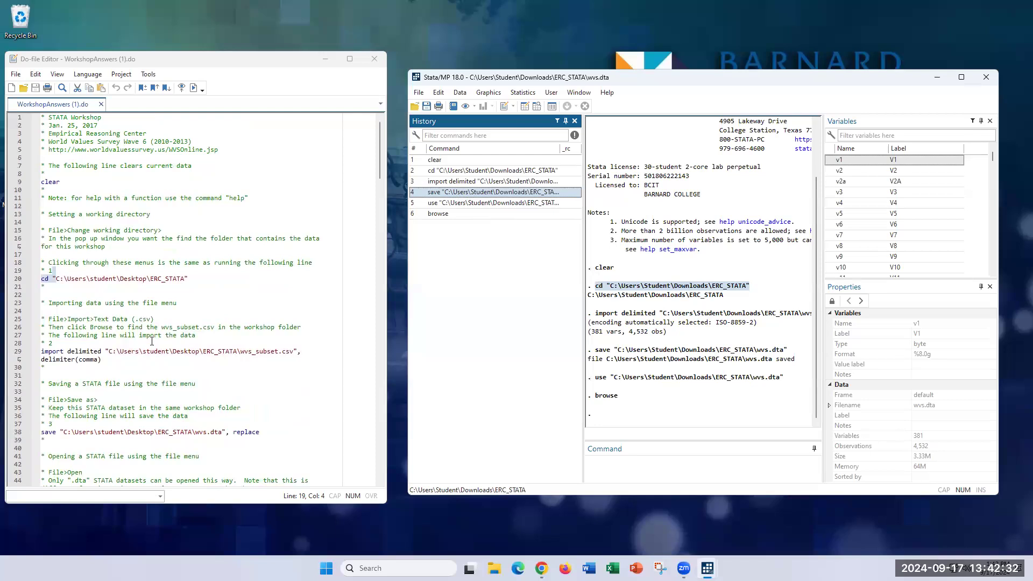
Examine the do-file's opening comments on lines 1 to 8, highlighting them and the text STATA Workshop on line 1.
drag(45, 174, 31, 116)
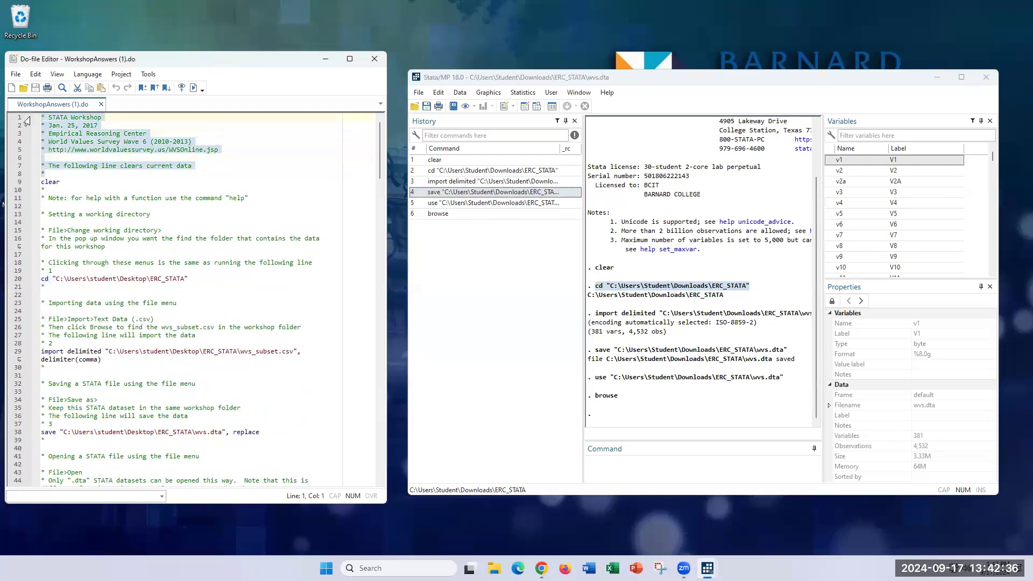
click(54, 173)
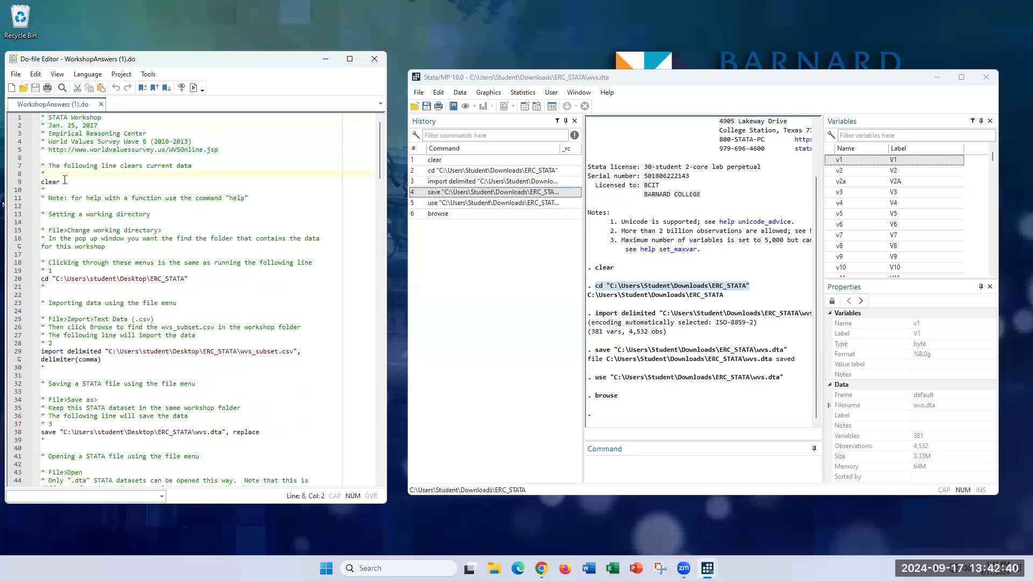
key(Up)
key(Up)
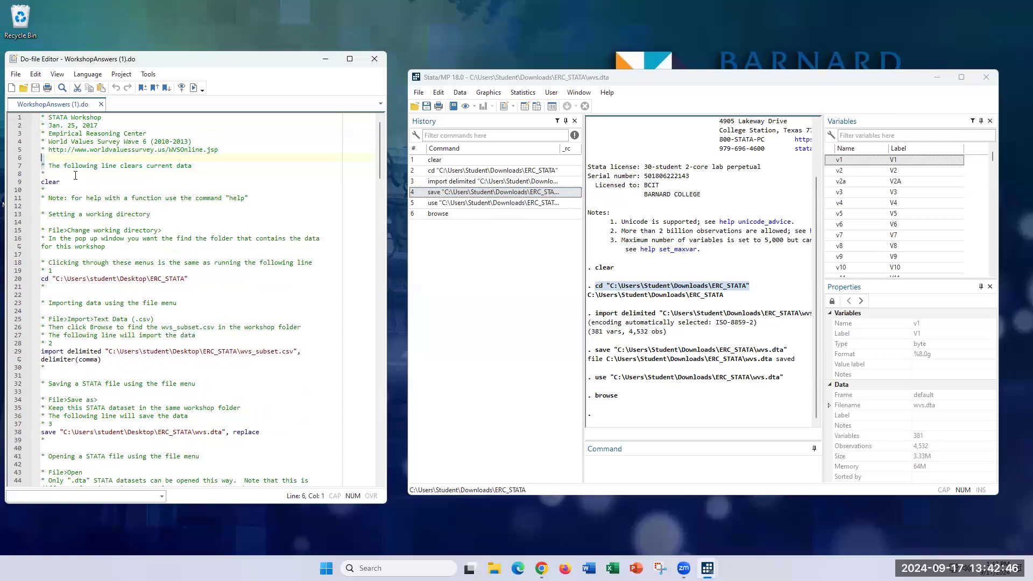
drag(102, 118, 48, 120)
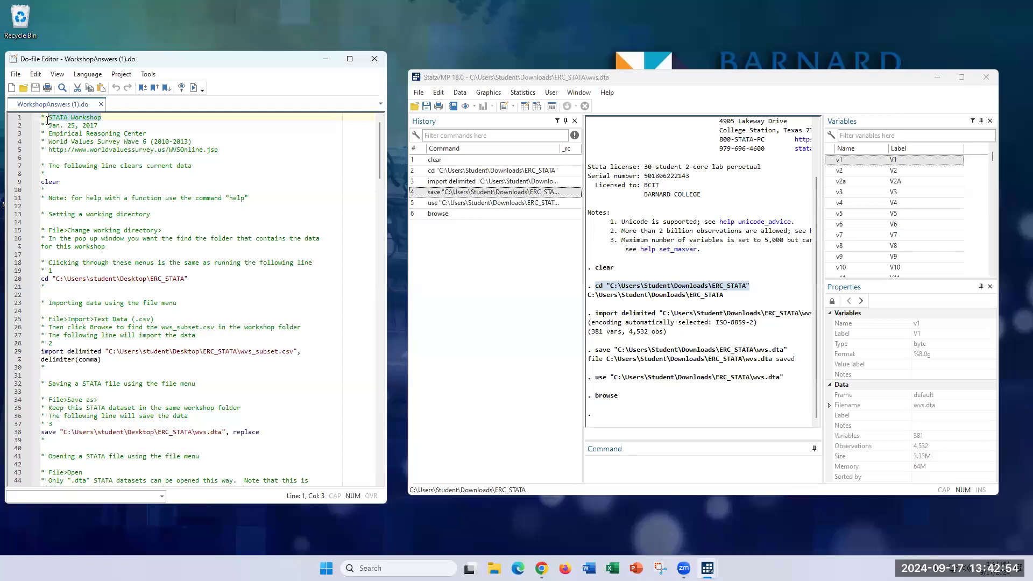
scroll(107, 303, down, 3)
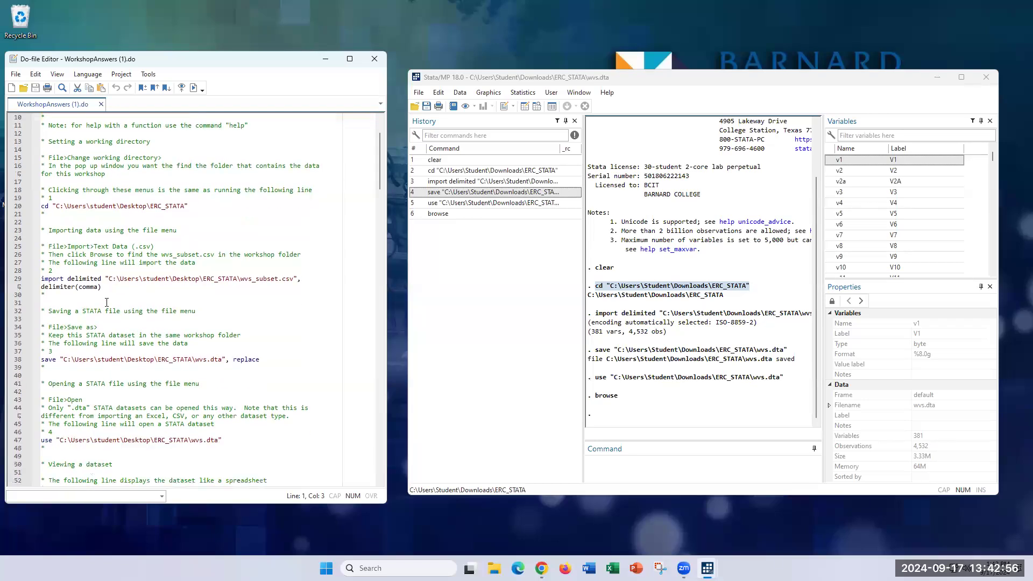
scroll(106, 302, up, 3)
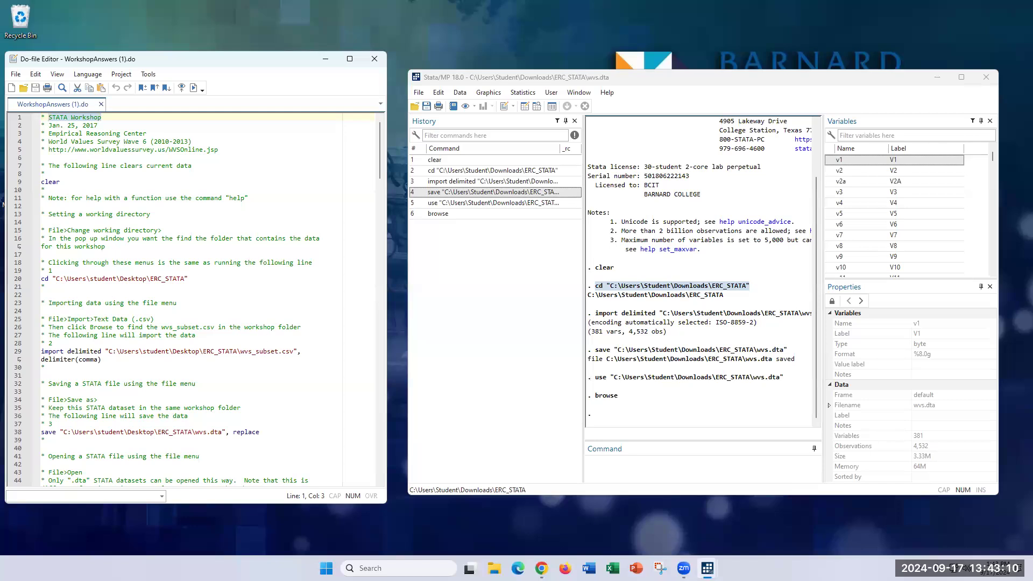
click(494, 569)
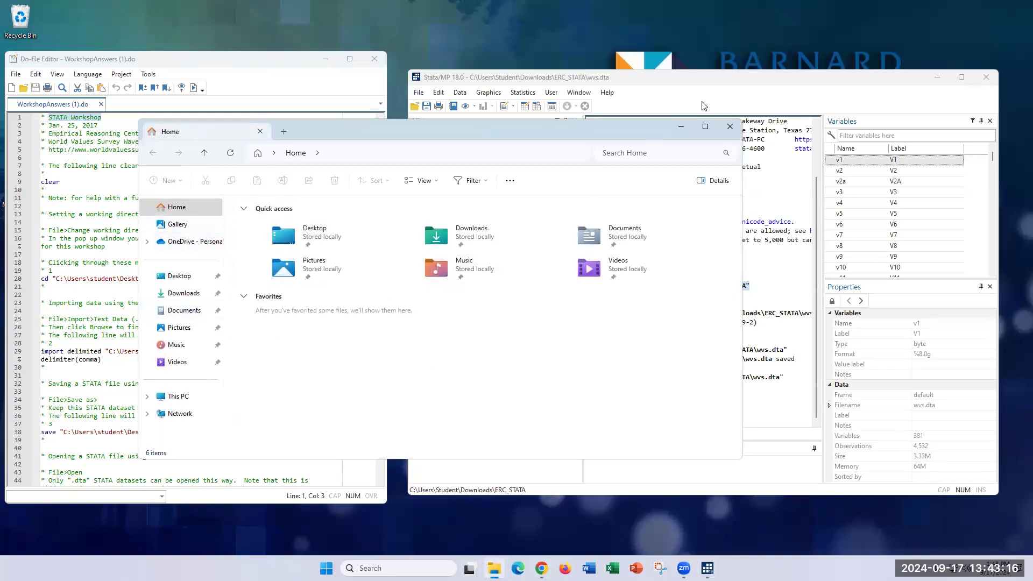
click(731, 129)
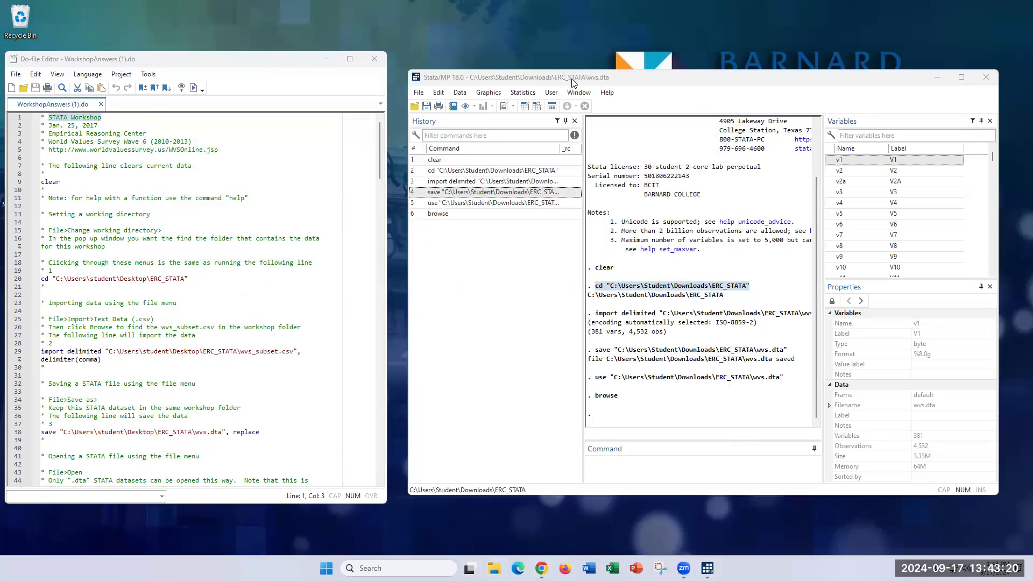
Check which Stata files the ERC_STATA folder offers for opening, and cancel without opening one.
click(418, 92)
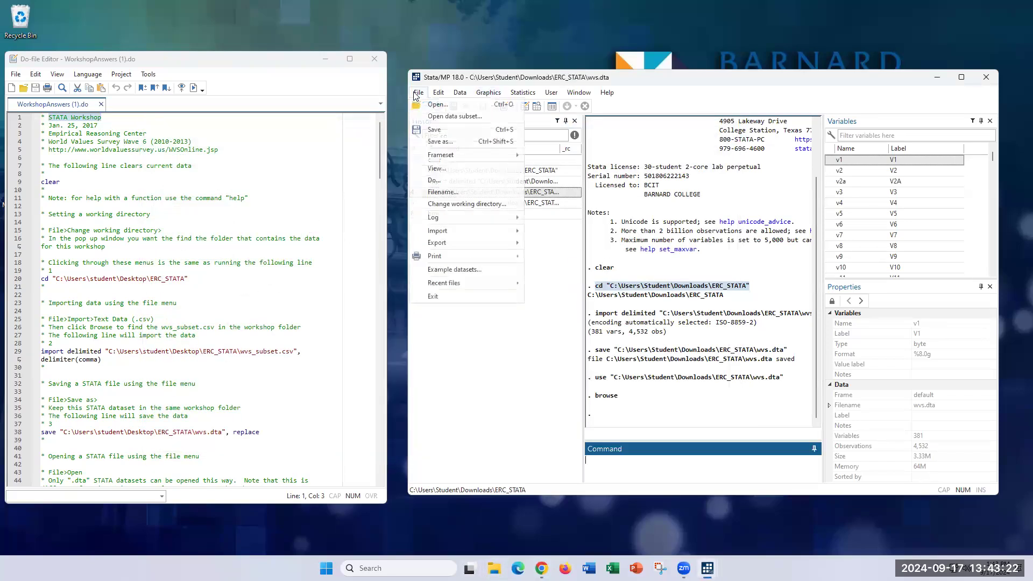
click(433, 107)
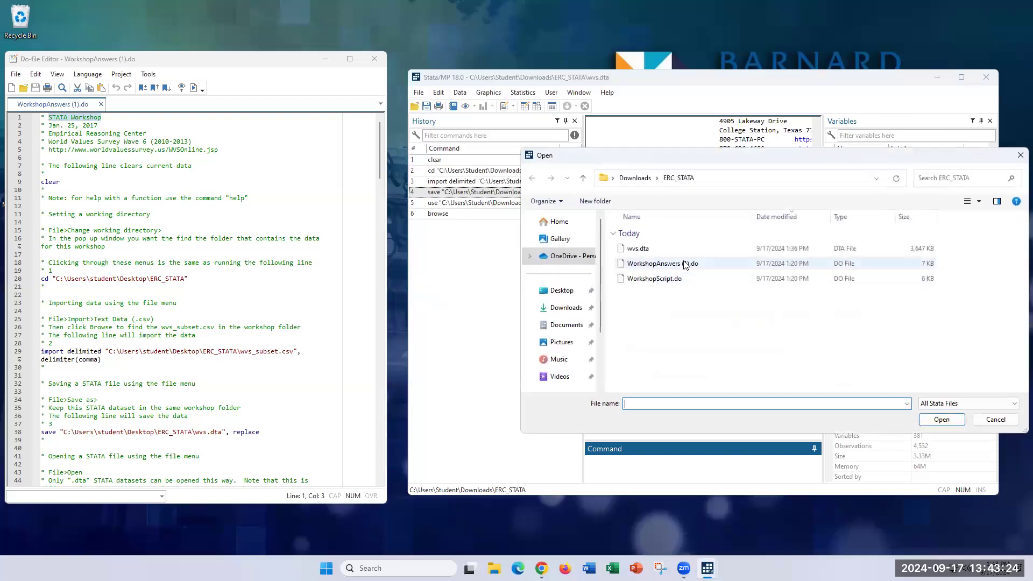
click(983, 420)
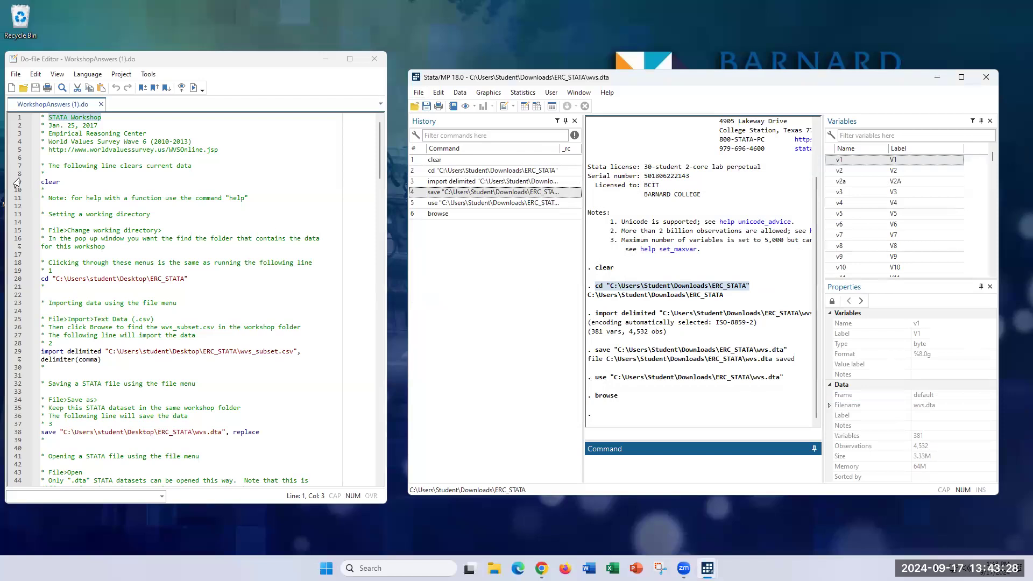
Replace the cd command on line 20 with the one from the history, cd "C:\Users\Student\Downloads\ERC_STATA".
drag(71, 182, 41, 182)
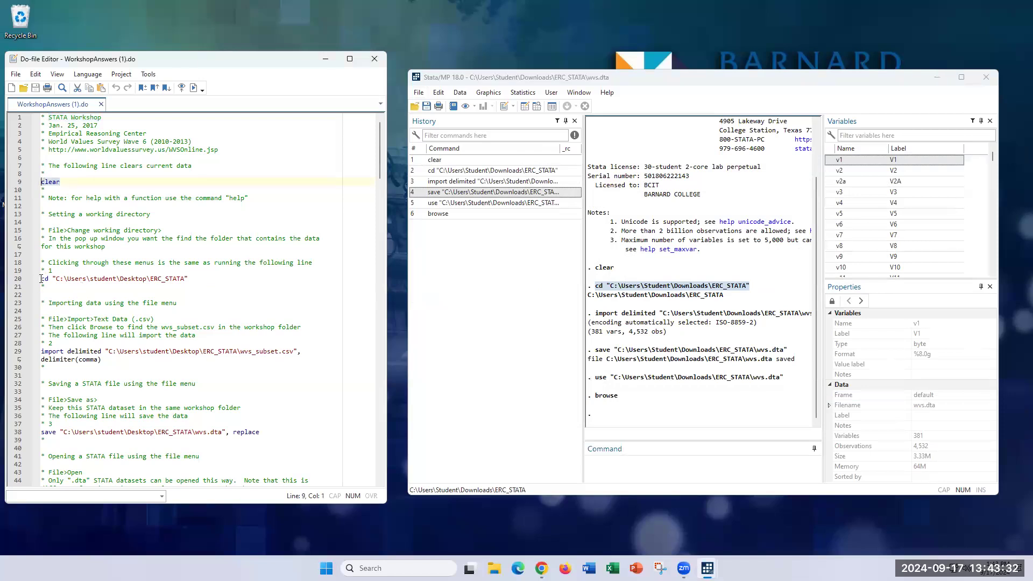
click(445, 171)
right_click(445, 171)
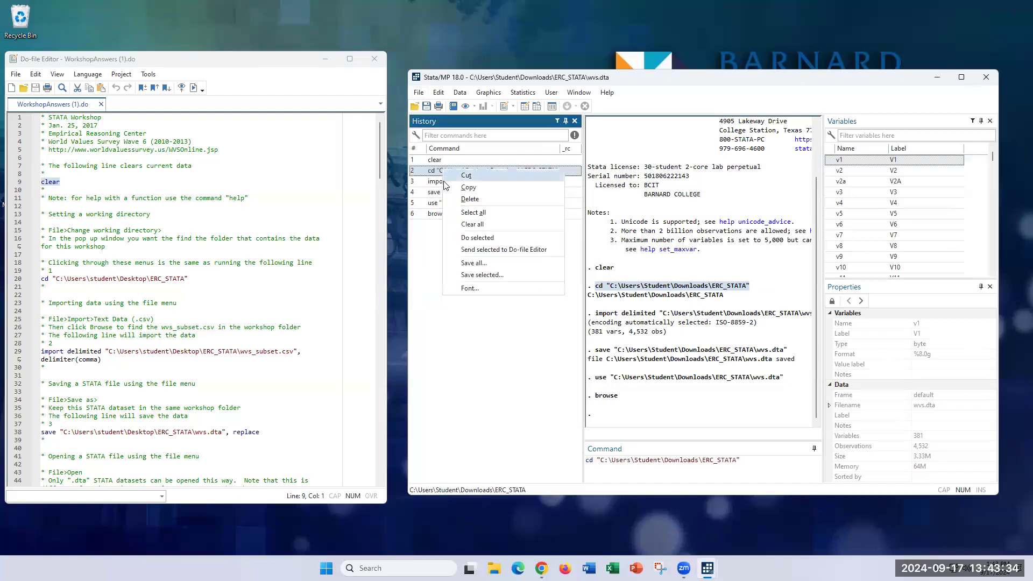
click(172, 241)
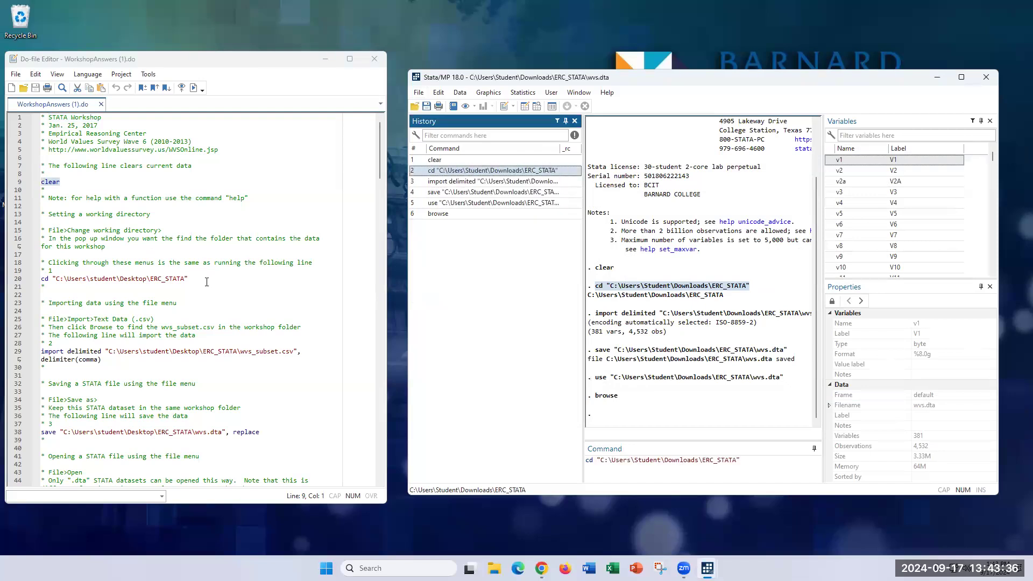
triple_click(42, 282)
text(cd "C:\Users\Student\Downloads\ERC_STATA")
Replace the import command on line 29 with the history's import delimited "C:\Users\Student\Downloads\ERC_STATA\wvs_subset.csv".
scroll(158, 257, down, 1)
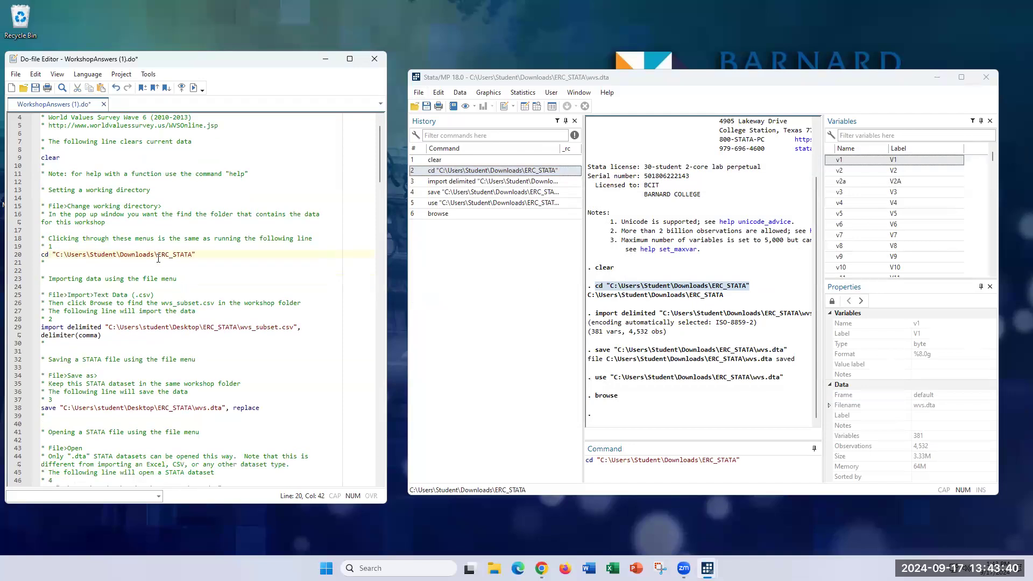
right_click(466, 182)
click(485, 194)
triple_click(107, 328)
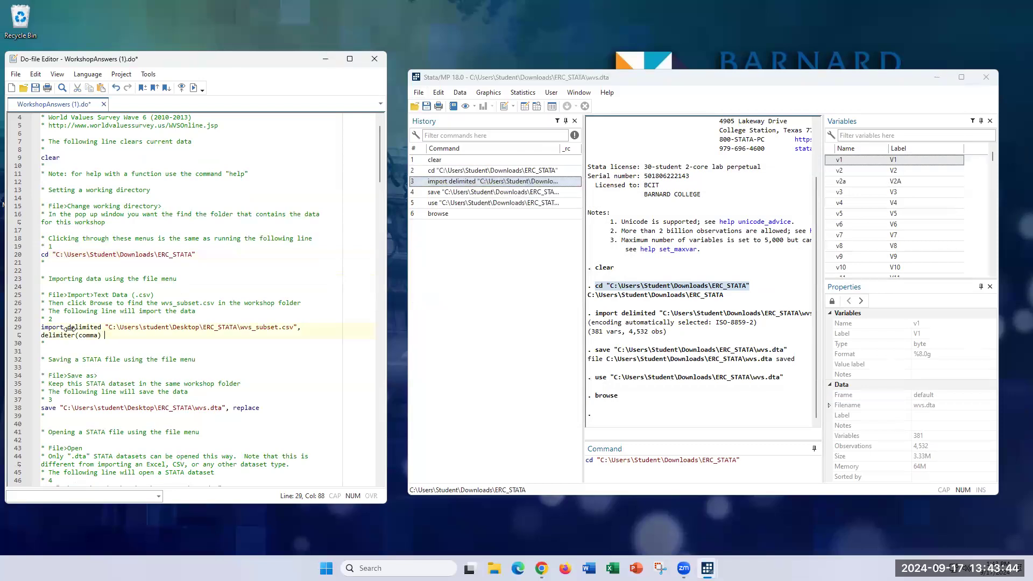
text(import delimited "C:\Users\Student\Downloads\ERC_STATA\wvs_subset.csv")
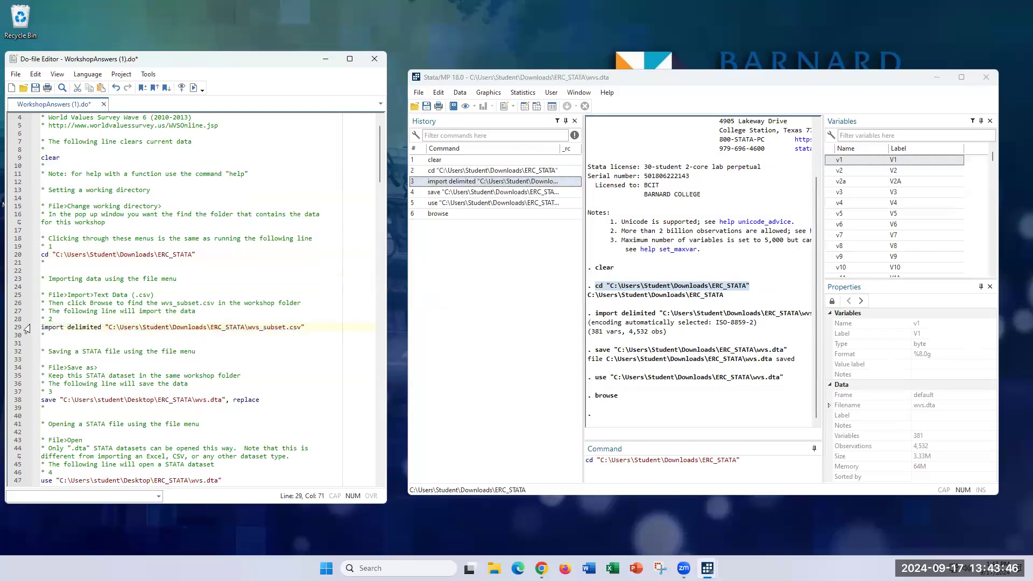
Replace the save command on line 38 with the history's save "C:\Users\Student\Downloads\ERC_STATA\wvs.dta".
right_click(455, 193)
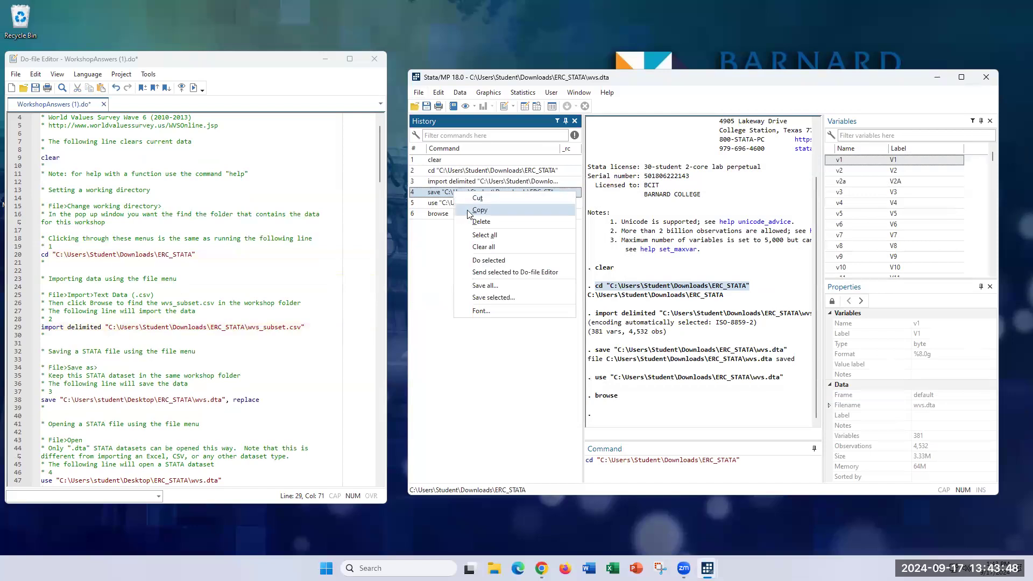
click(468, 210)
scroll(97, 296, down, 1)
drag(260, 376, 33, 376)
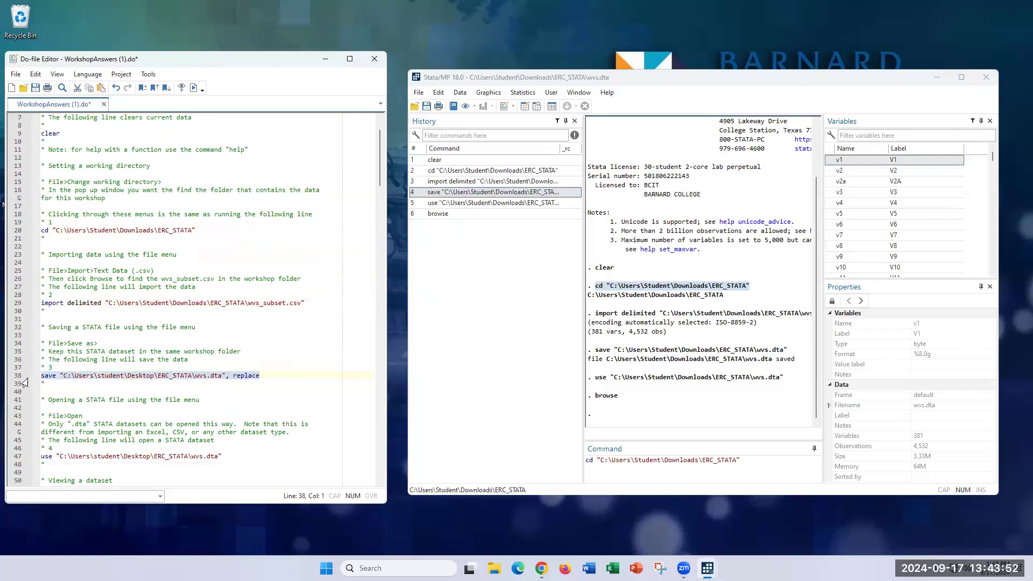
key(ctrl+v)
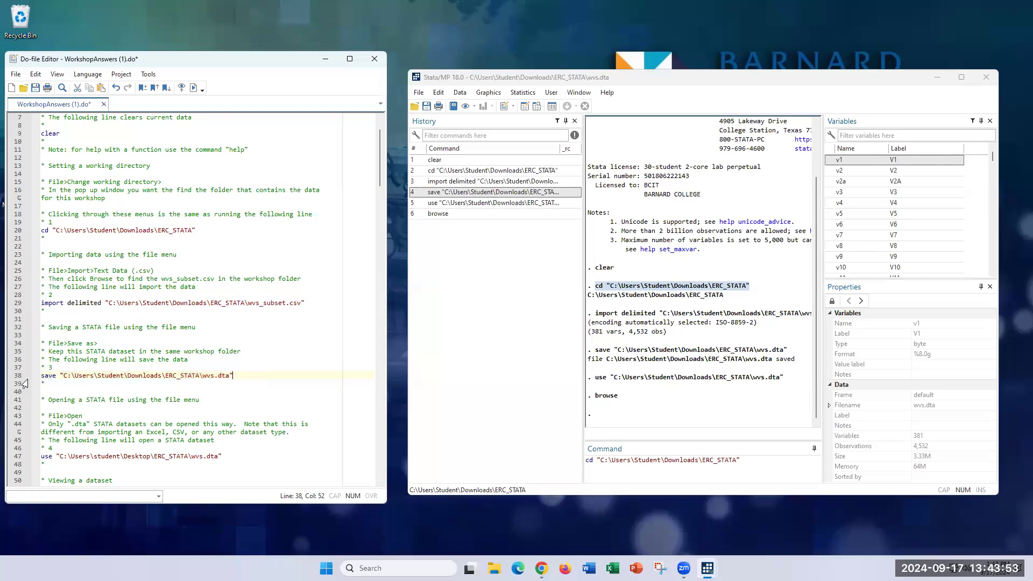
Replace the use command on line 47 with the history's use "C:\Users\Student\Downloads\ERC_STATA\wvs.dta".
right_click(451, 203)
click(469, 225)
scroll(248, 429, down, 1)
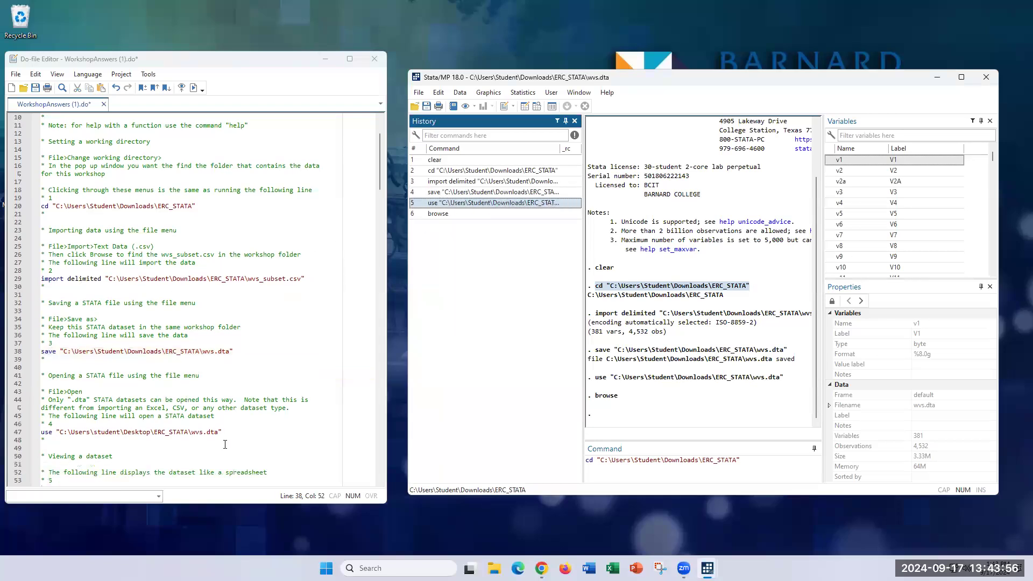
drag(236, 432, 32, 433)
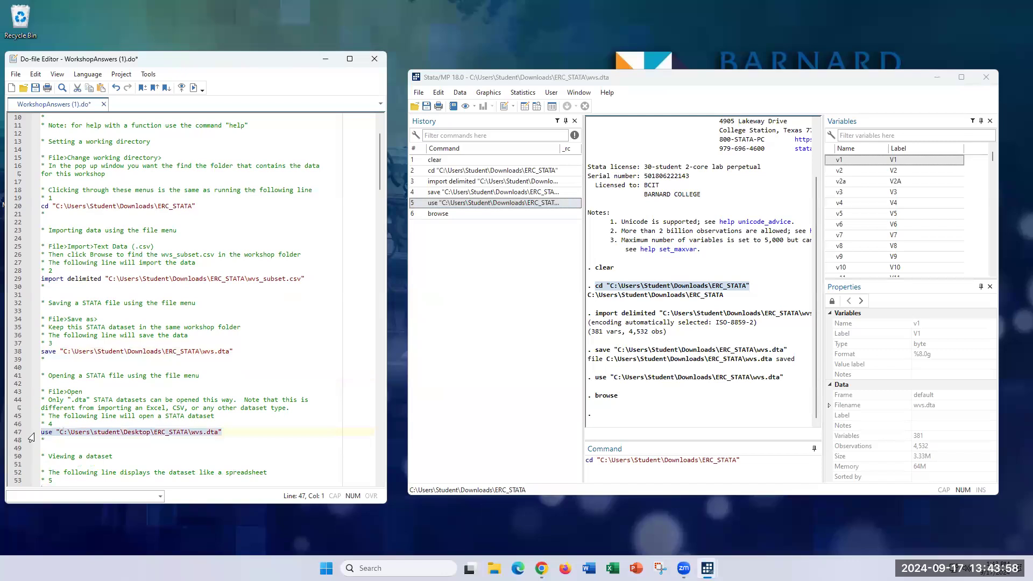
key(ctrl+v)
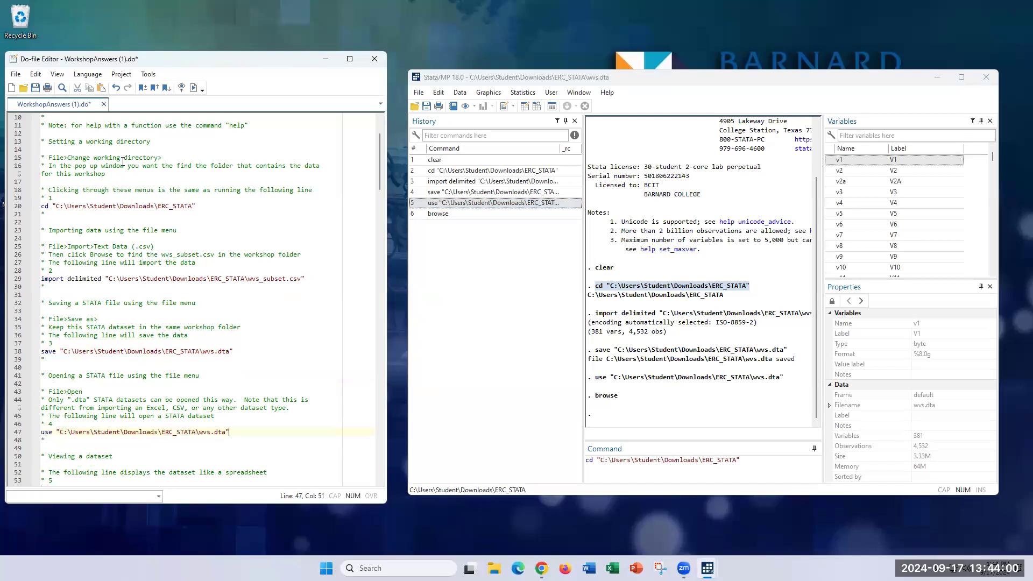
Review the edited path in the cd command on line 20 and check the option for showing Stata's History window.
scroll(81, 162, up, 1)
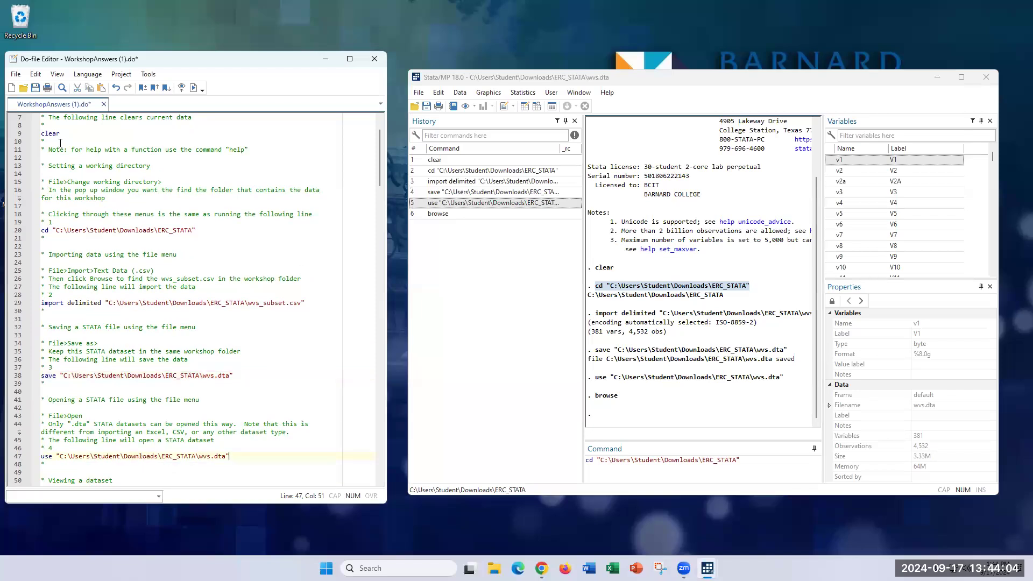
scroll(60, 143, down, 1)
click(135, 206)
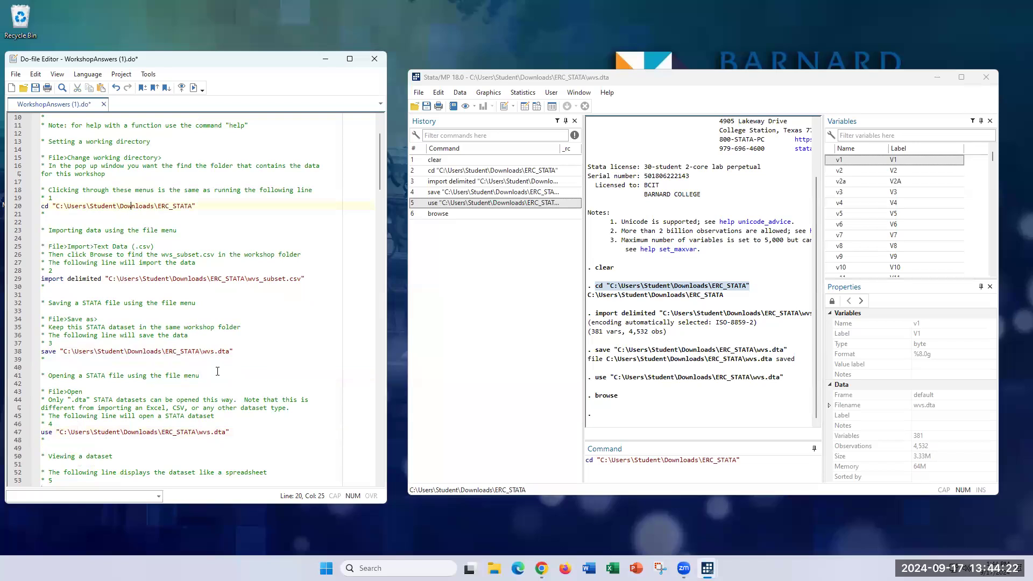
click(586, 94)
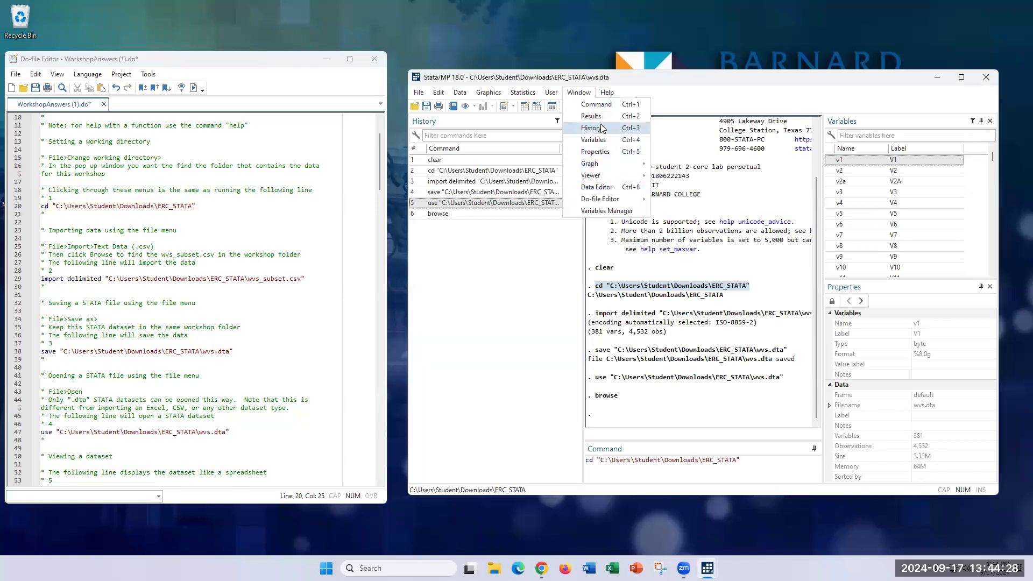
click(495, 264)
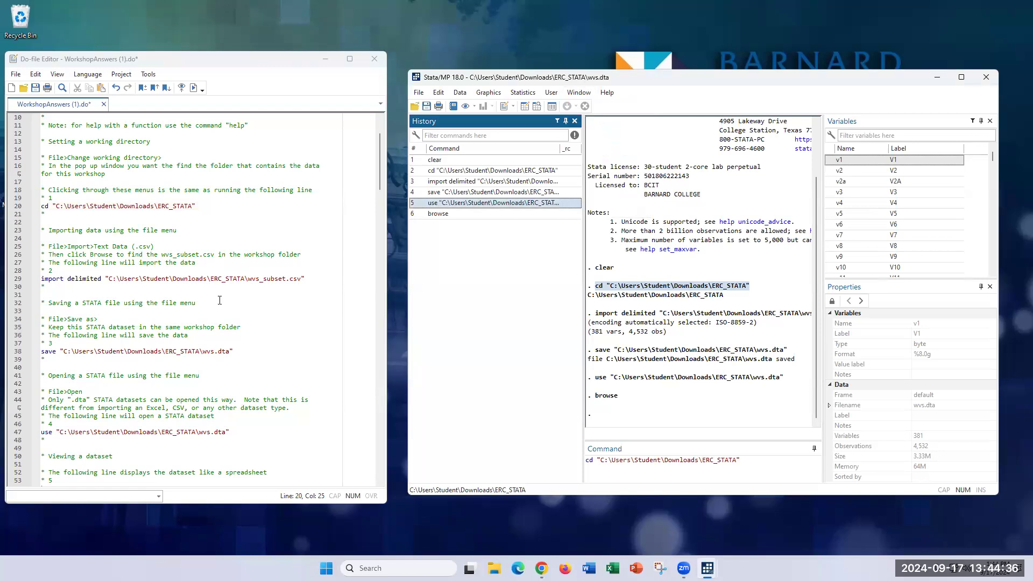
Go to the do-file's section on tabulating a variable and highlight the word tab on line 62.
scroll(220, 301, down, 4)
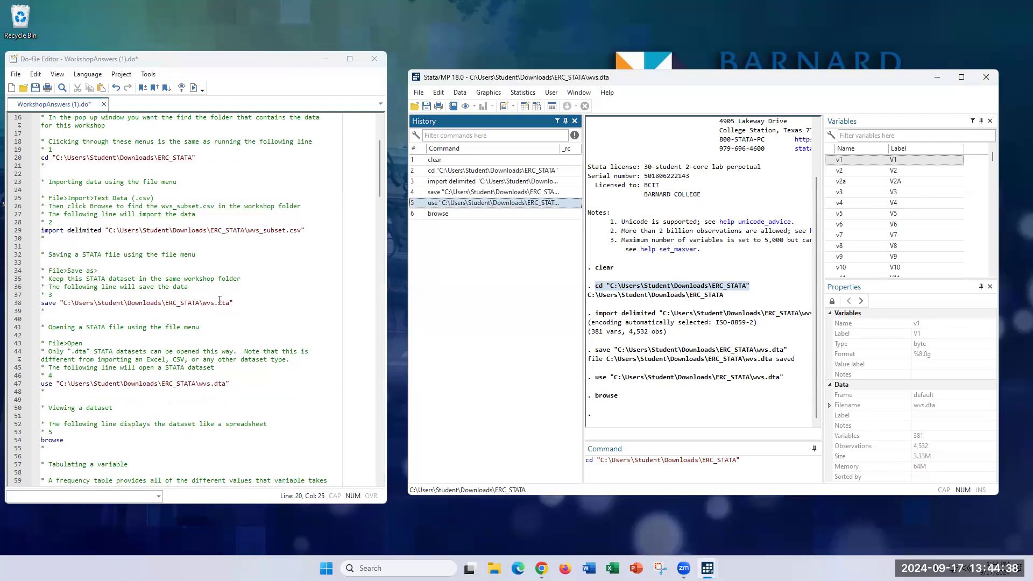
scroll(220, 300, down, 6)
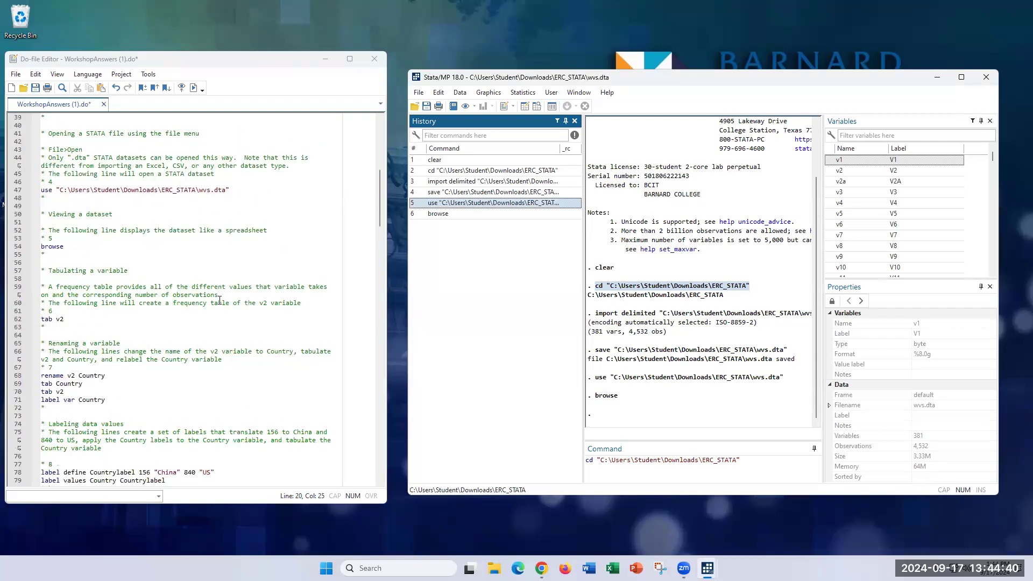
scroll(220, 300, down, 2)
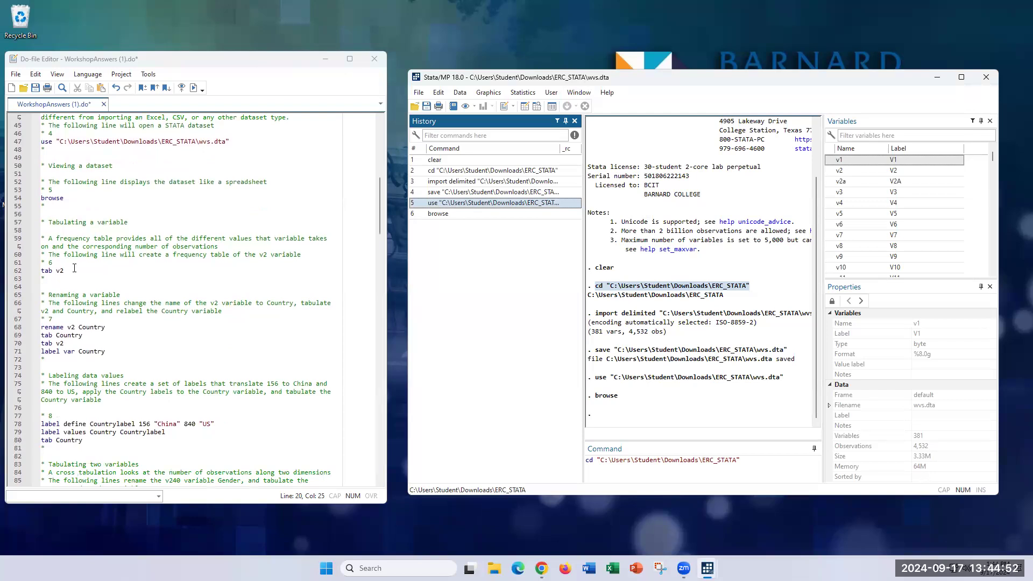
drag(55, 271, 42, 271)
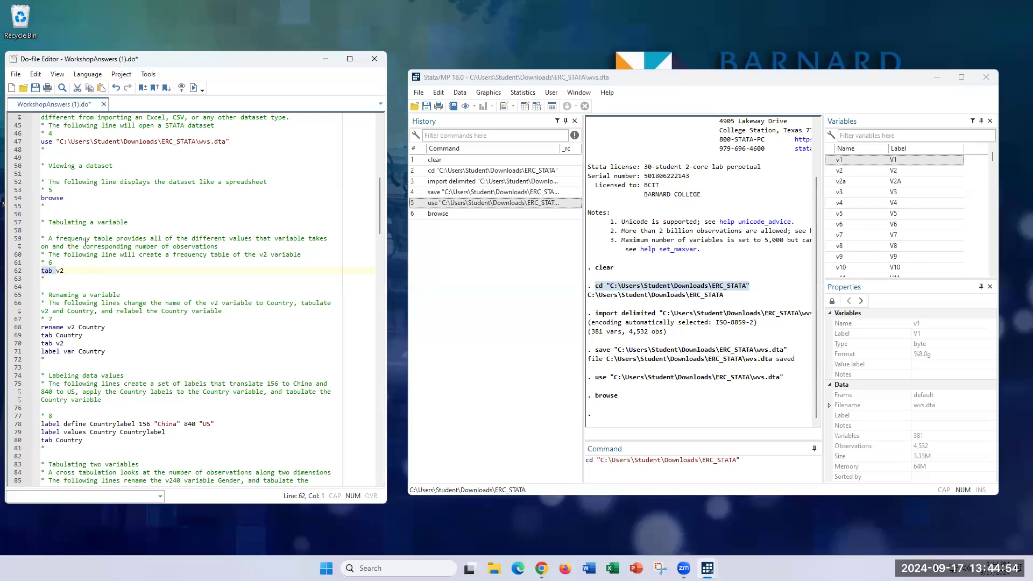
Enlarge the do-file text by zooming in twice.
click(31, 75)
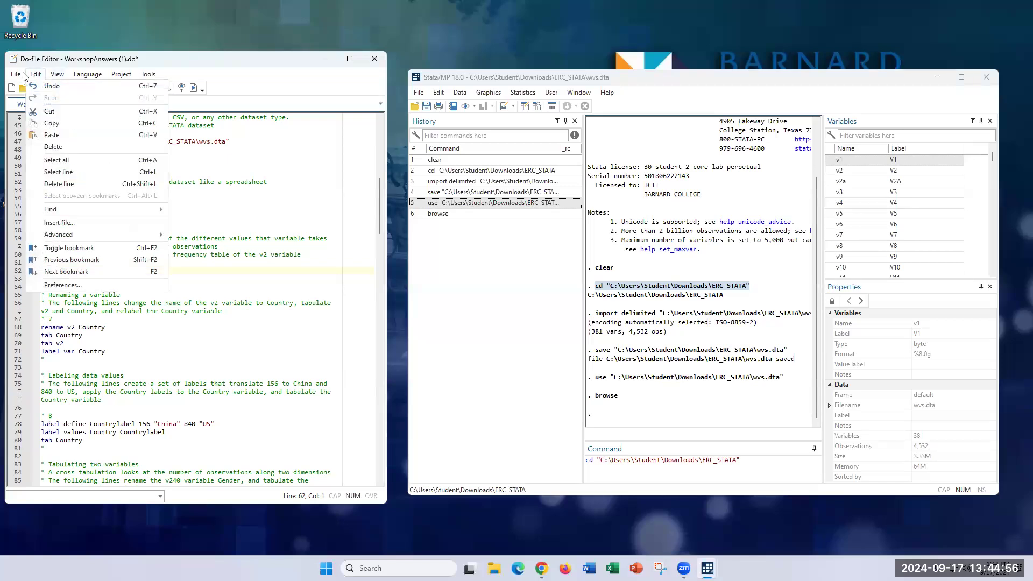
mouse_move(57, 75)
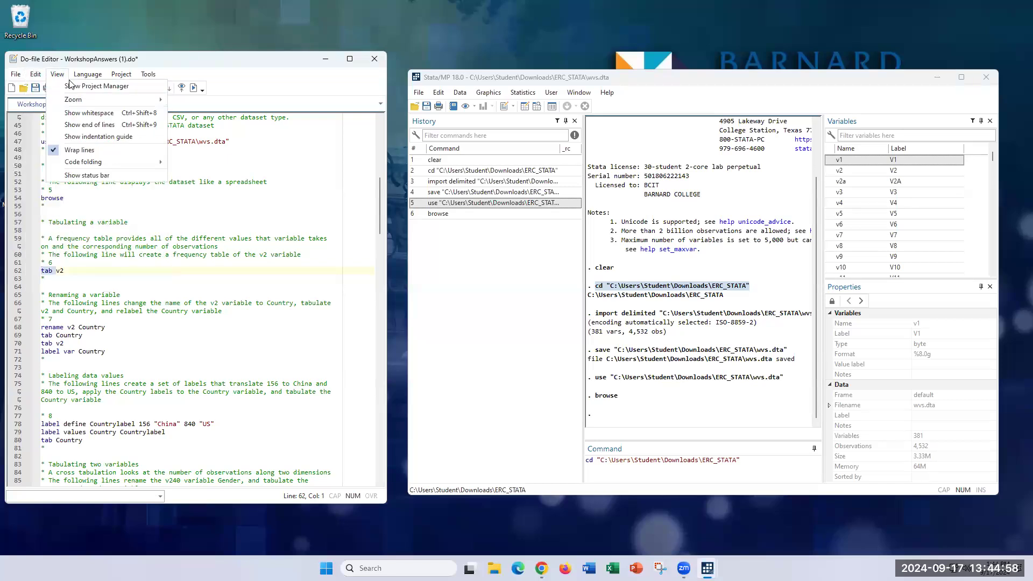
mouse_move(107, 100)
click(199, 100)
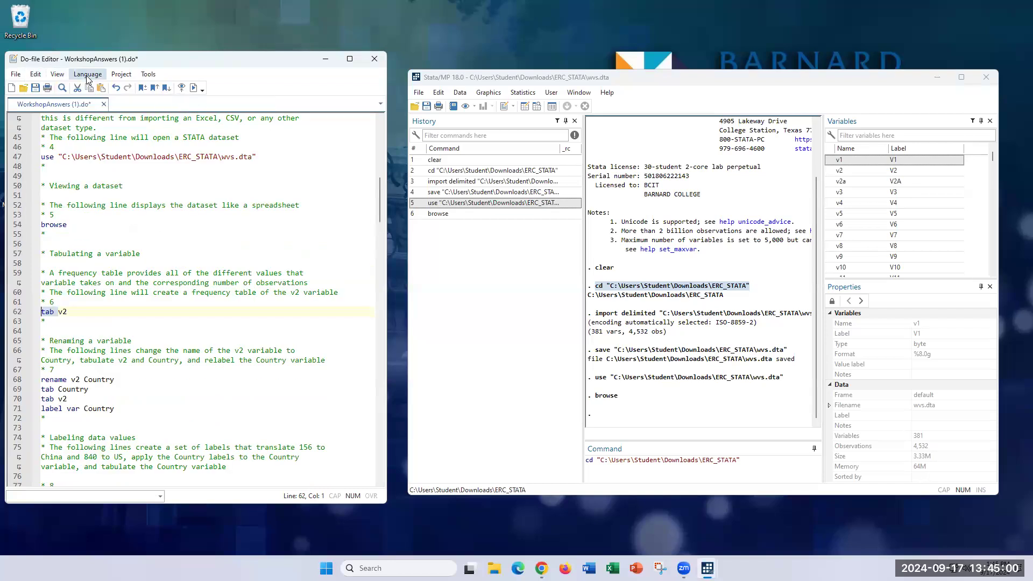
click(88, 76)
mouse_move(57, 75)
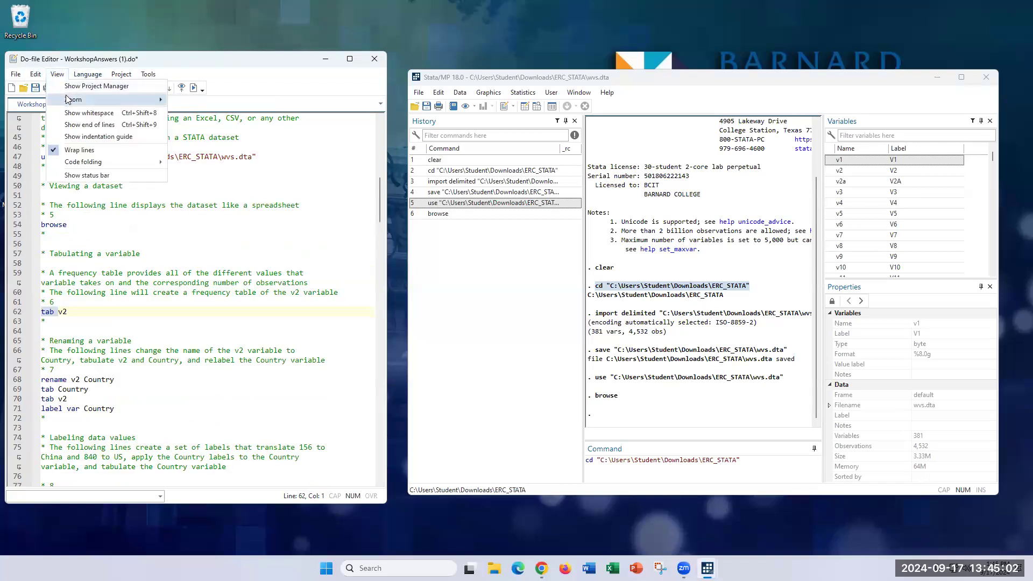
click(199, 100)
Execute the tab v2 command on line 62 of the do-file as an include selection.
scroll(112, 224, down, 4)
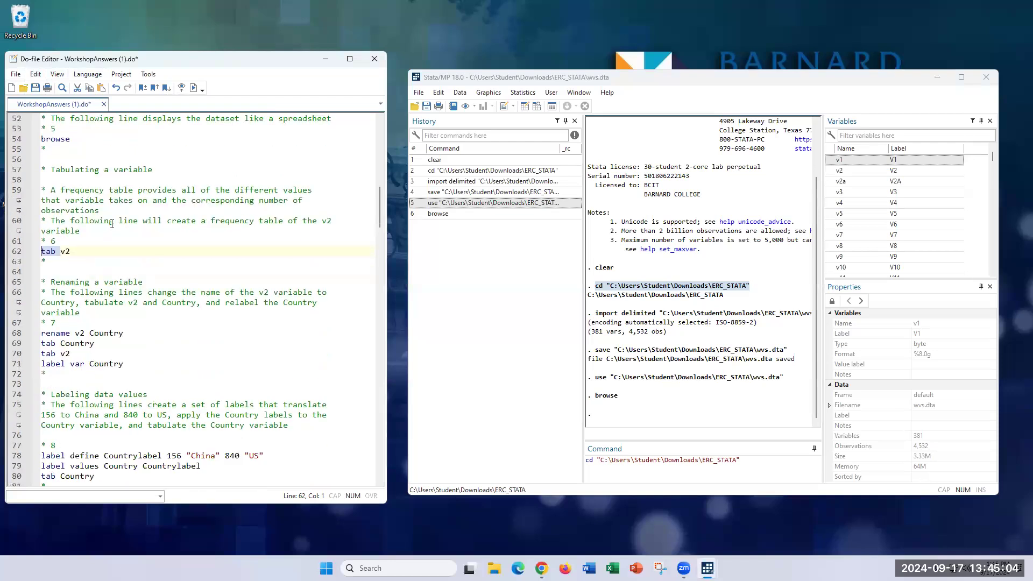
click(99, 247)
scroll(99, 247, up, 7)
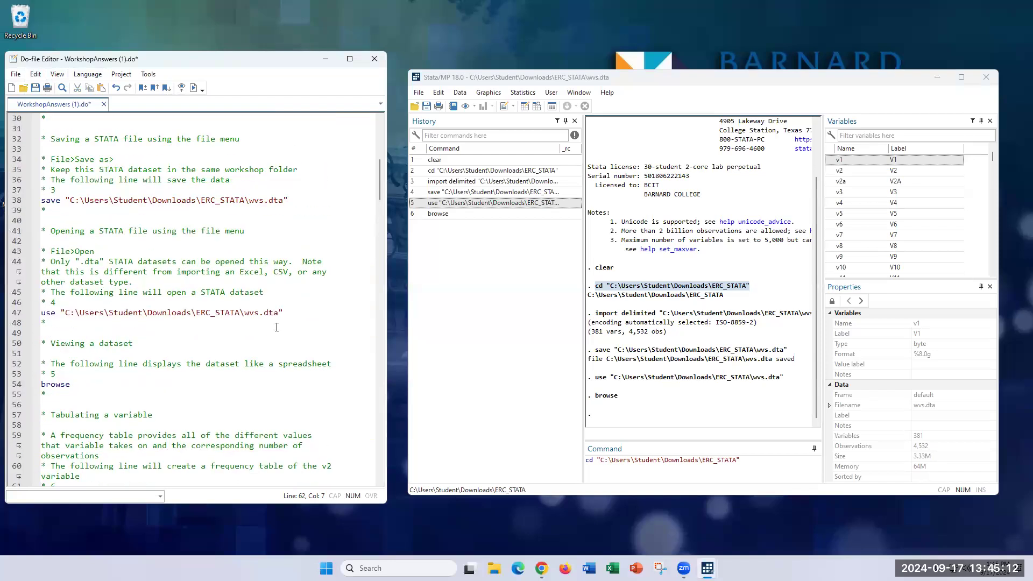
scroll(138, 312, down, 8)
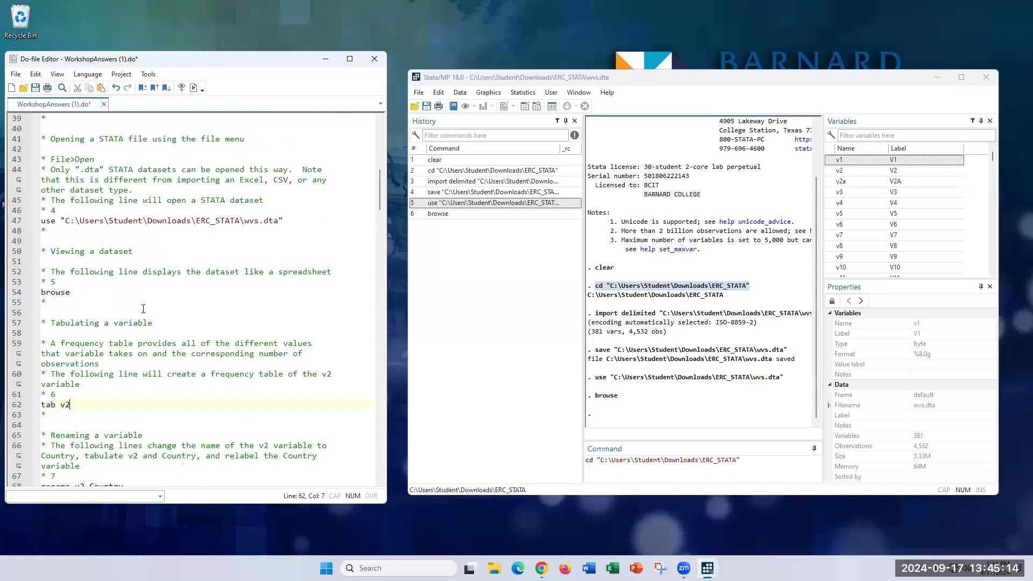
shift+click(39, 220)
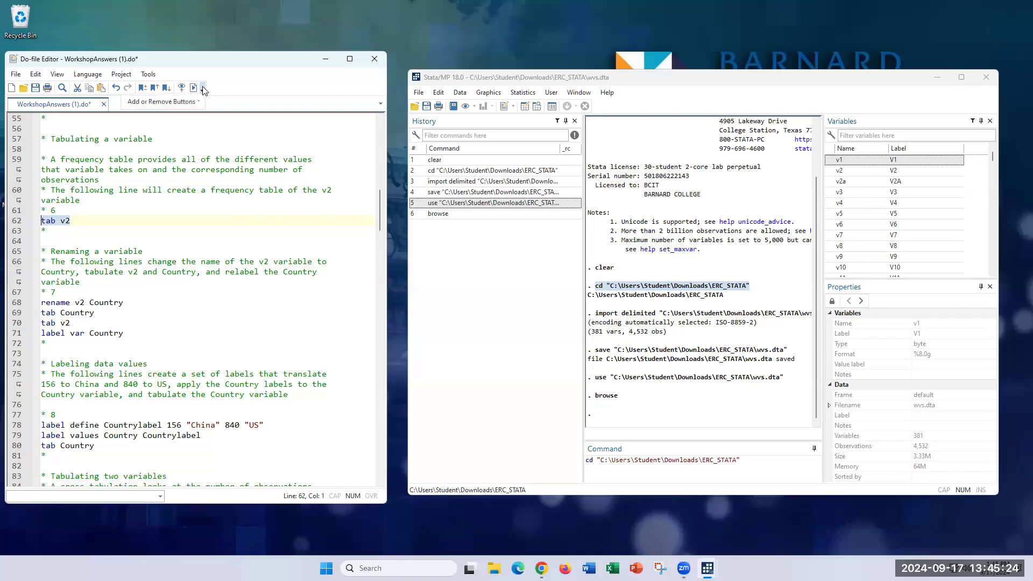
click(151, 76)
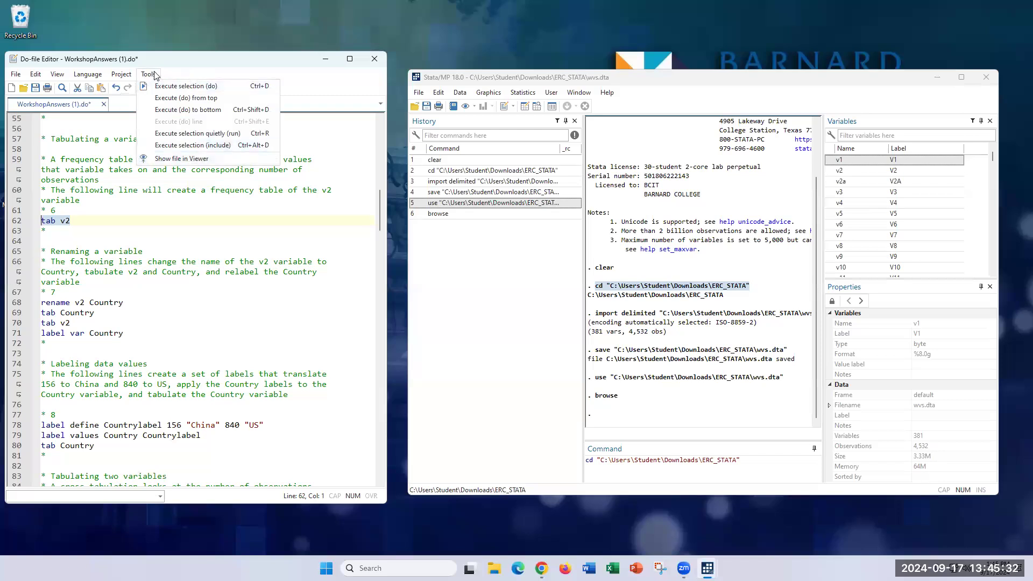
click(221, 145)
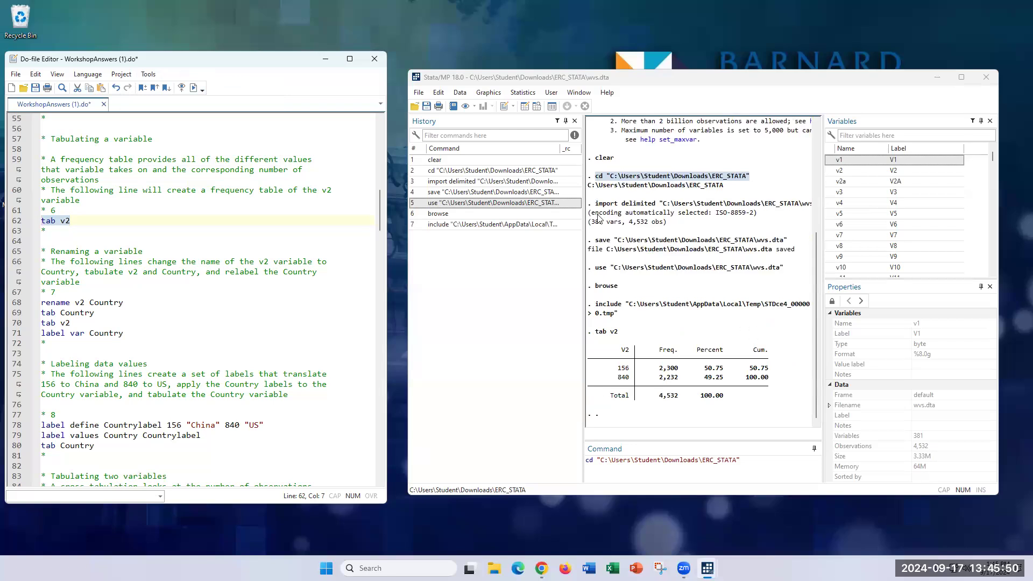
Review the tab v2 output in the results, highlighting the command, the value codes, their frequencies and their percentages.
drag(625, 166, 630, 293)
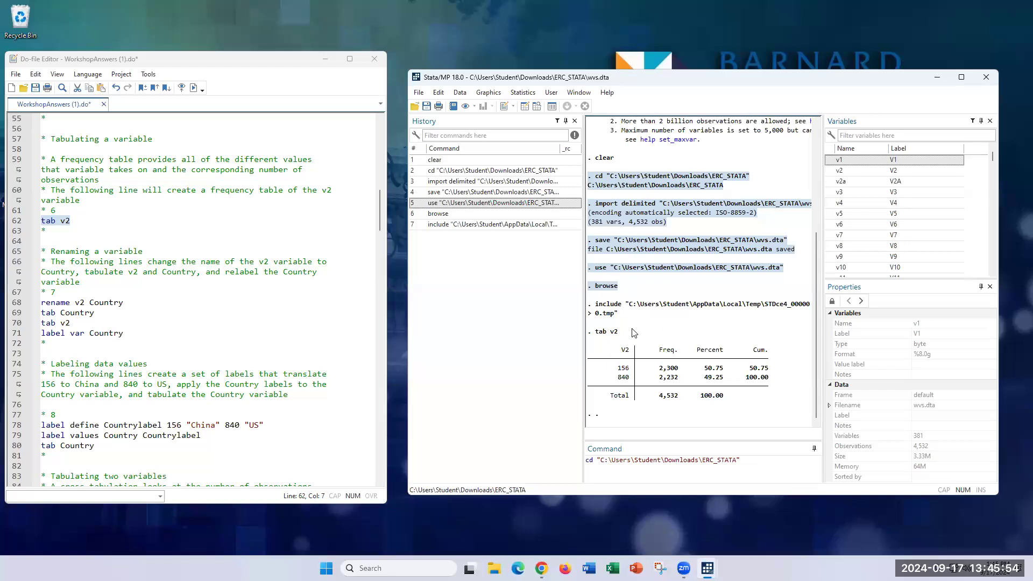
click(613, 342)
drag(619, 332, 597, 333)
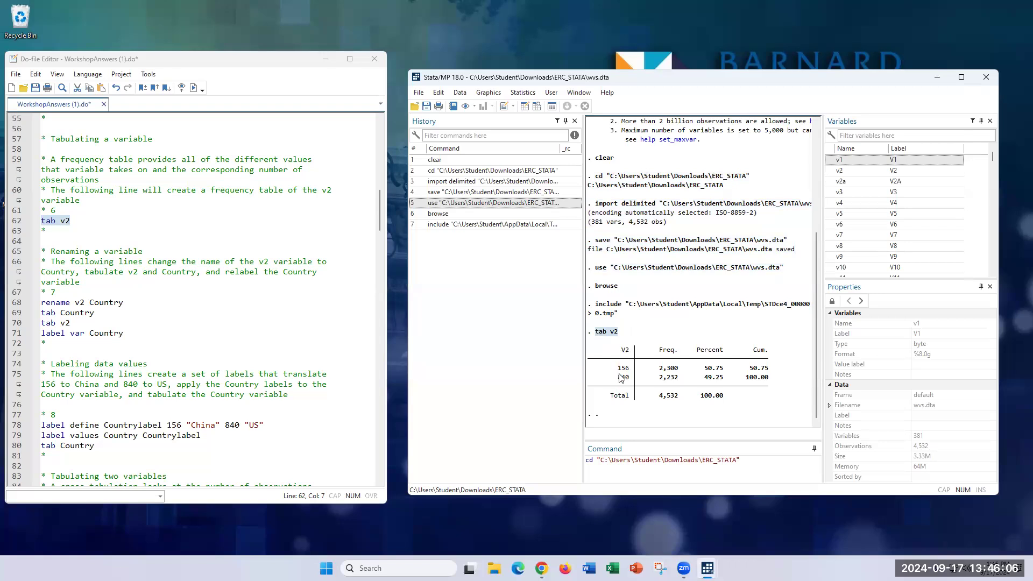
drag(618, 369, 661, 379)
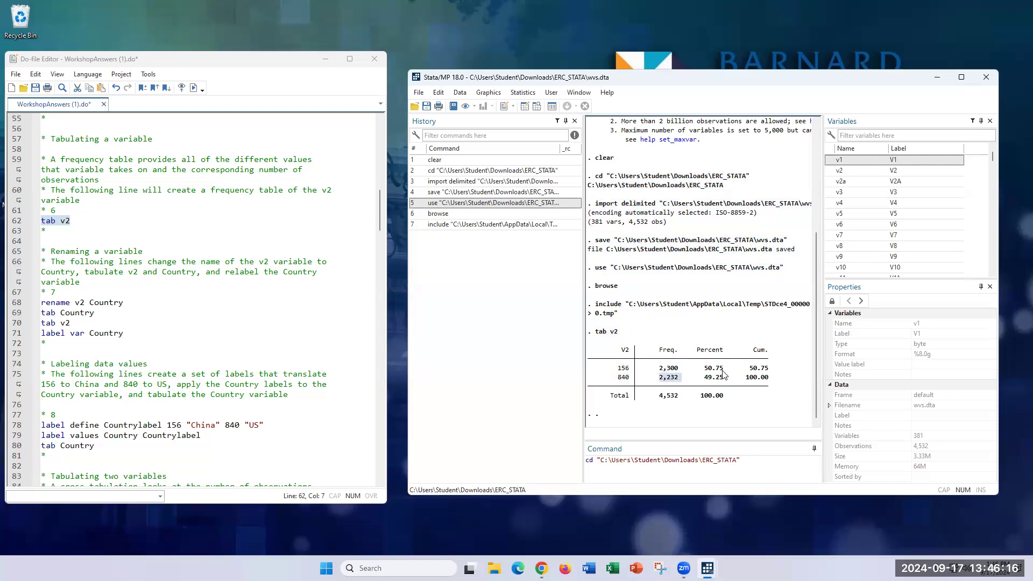
drag(704, 368, 722, 371)
click(664, 397)
double_click(615, 332)
Execute rename v2 Country from line 68 as an include selection and select the Country variable in the variable list.
drag(141, 303, 19, 305)
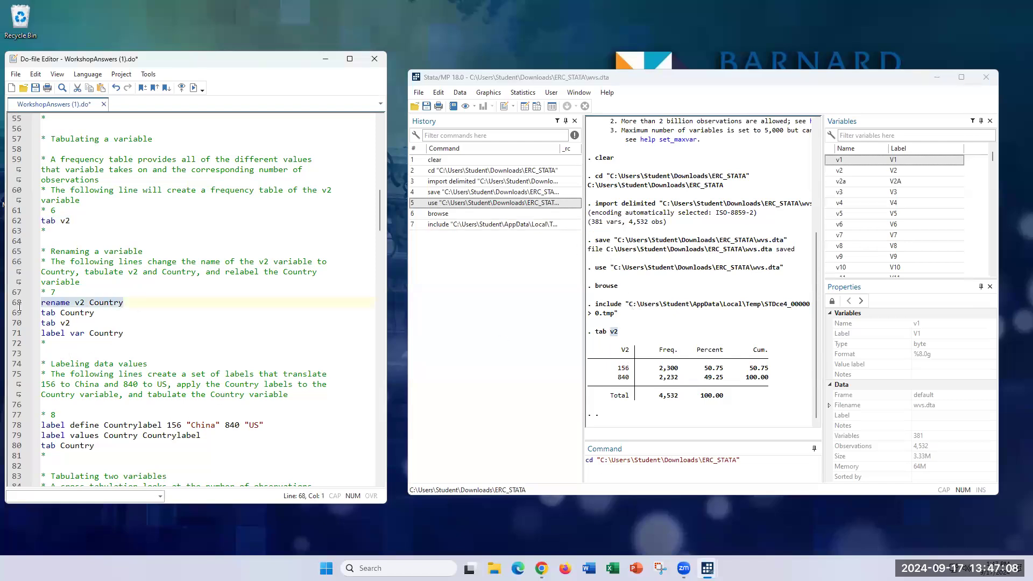
click(80, 300)
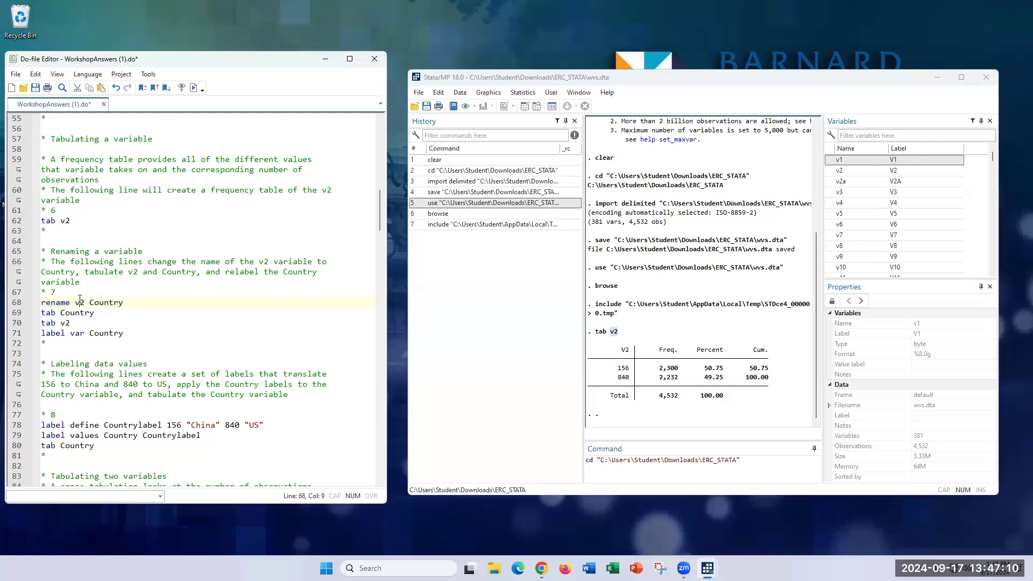
click(90, 303)
drag(124, 303, 36, 306)
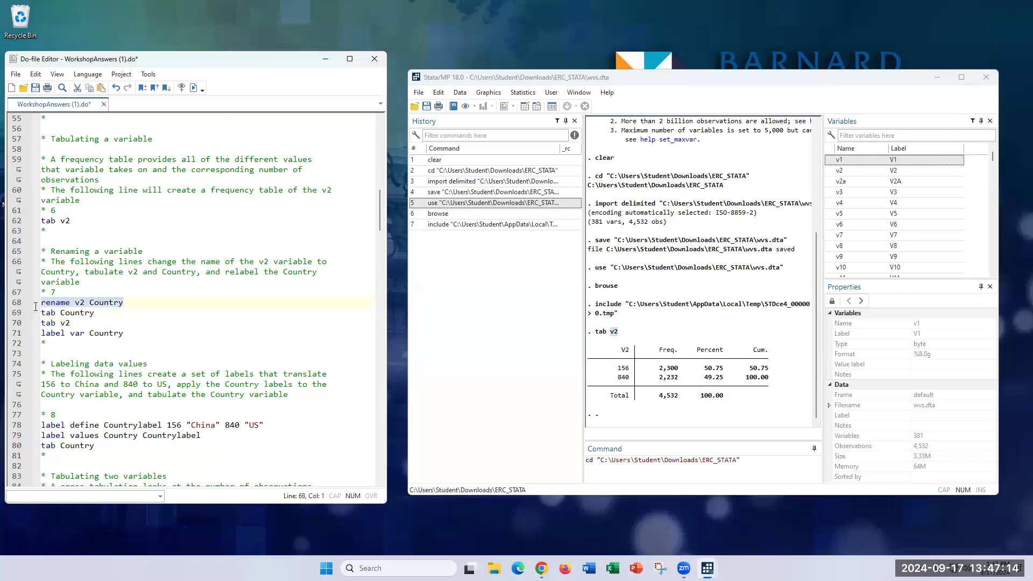
click(148, 74)
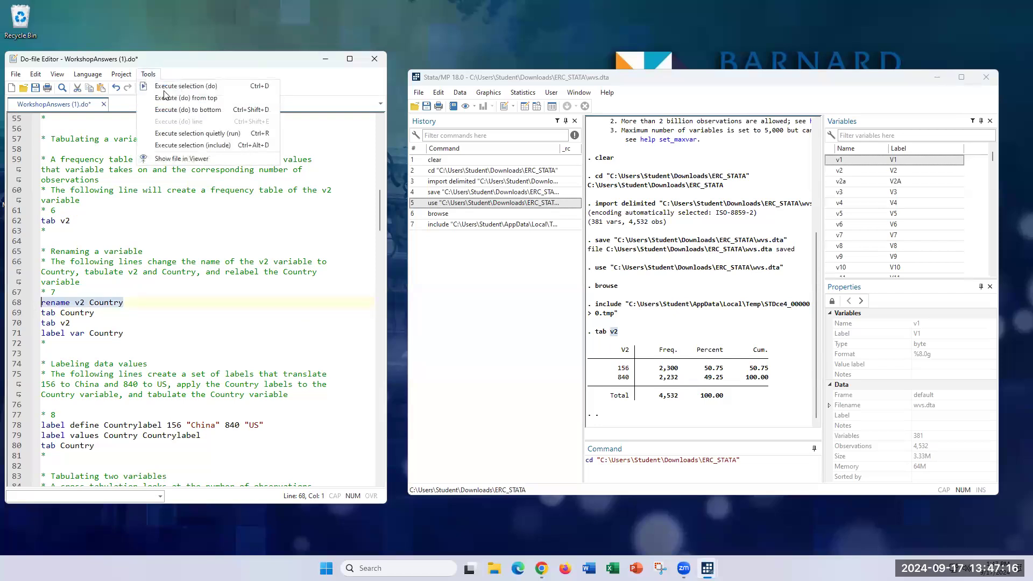
click(183, 145)
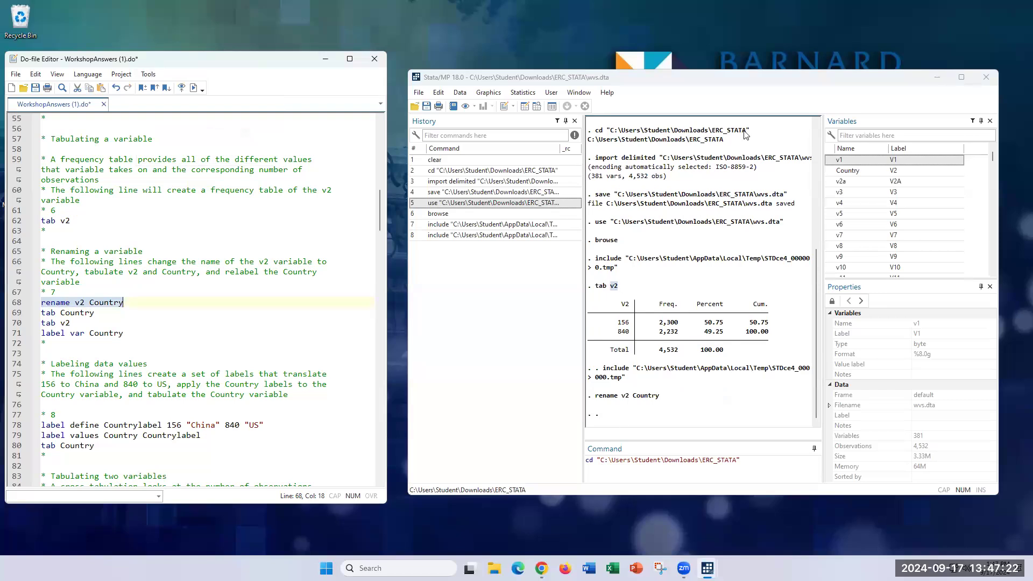
click(845, 173)
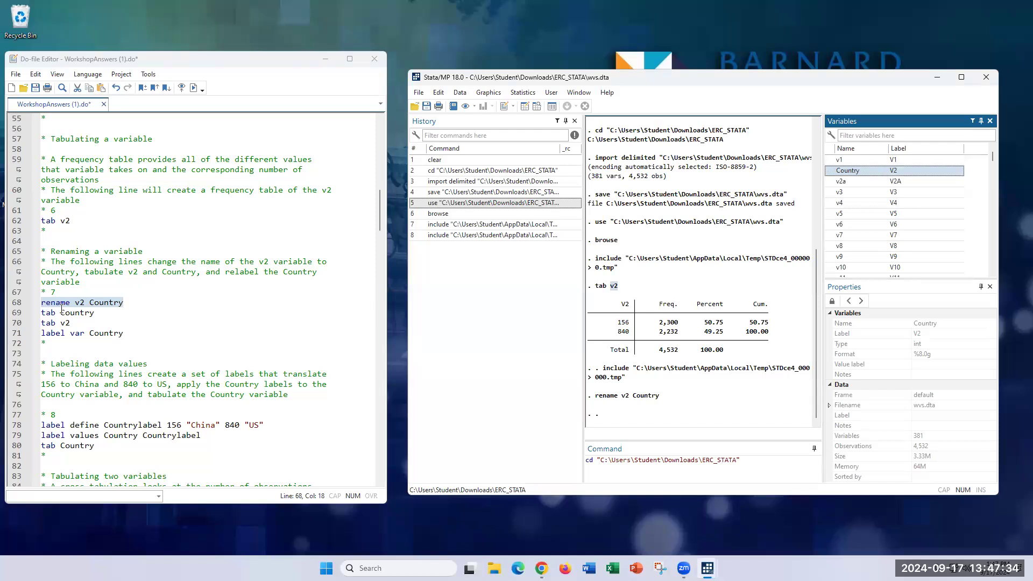
Execute the tab Country command on line 69 of the do-file.
drag(112, 315, 42, 313)
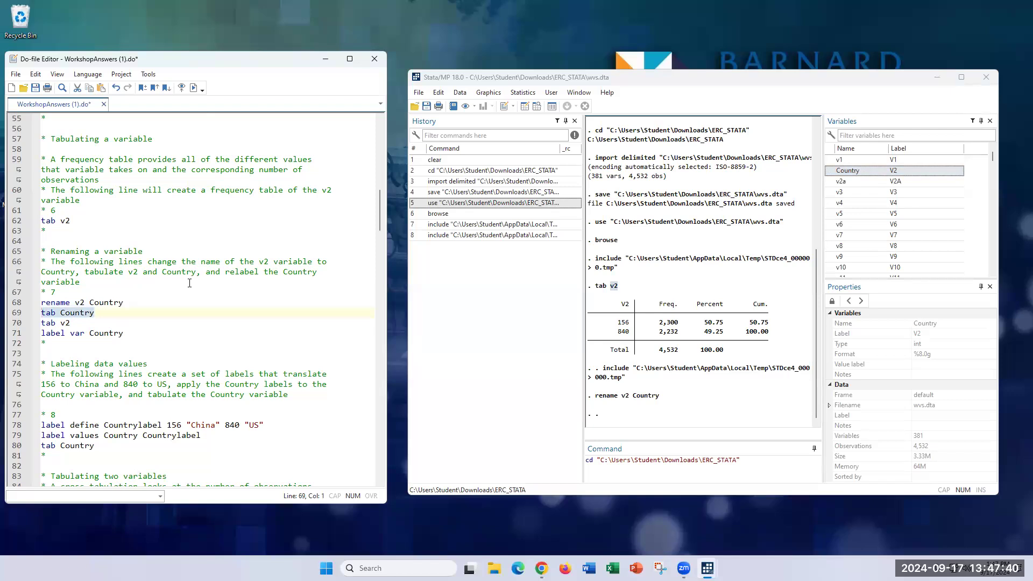
click(148, 74)
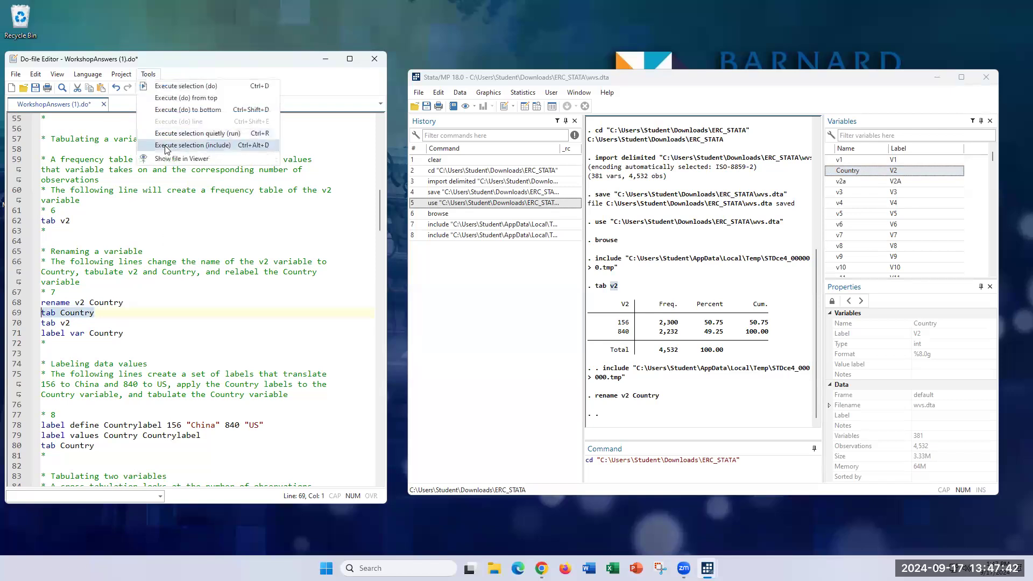
click(94, 308)
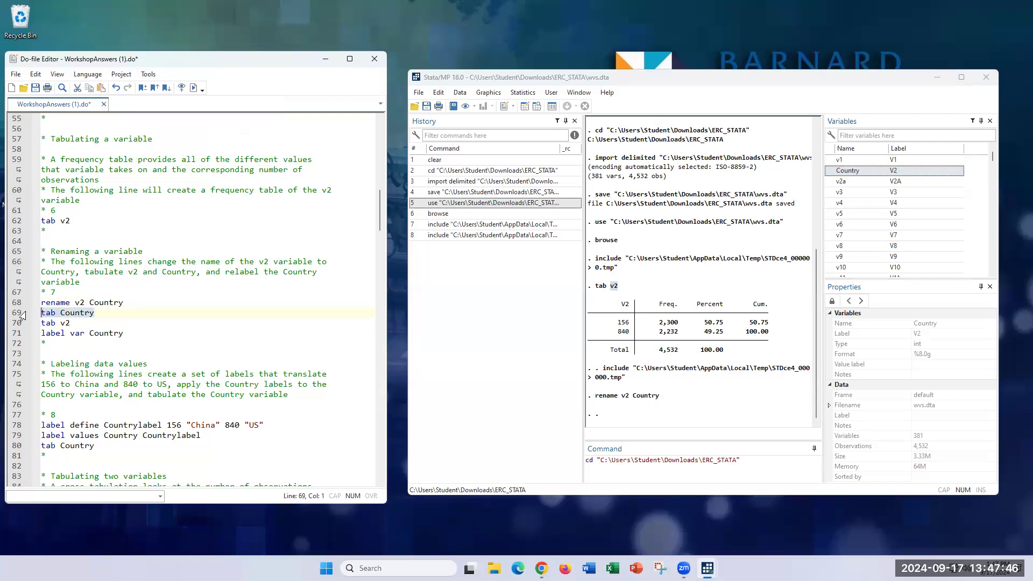
key(ctrl+d)
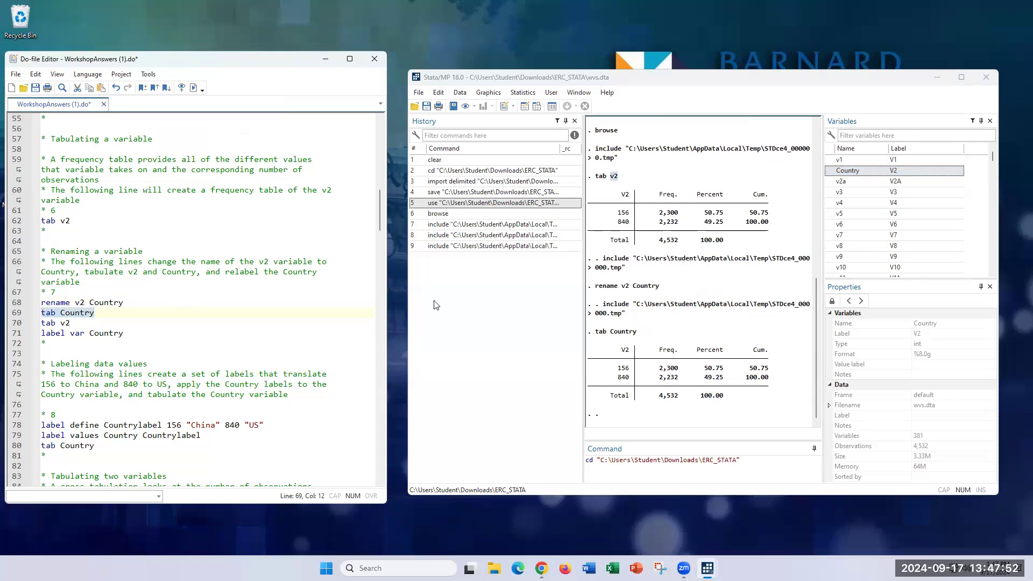
Clear the leftover cd command from the command line and highlight the V2 heading in the tab Country table.
drag(742, 460, 585, 460)
key(BackSpace)
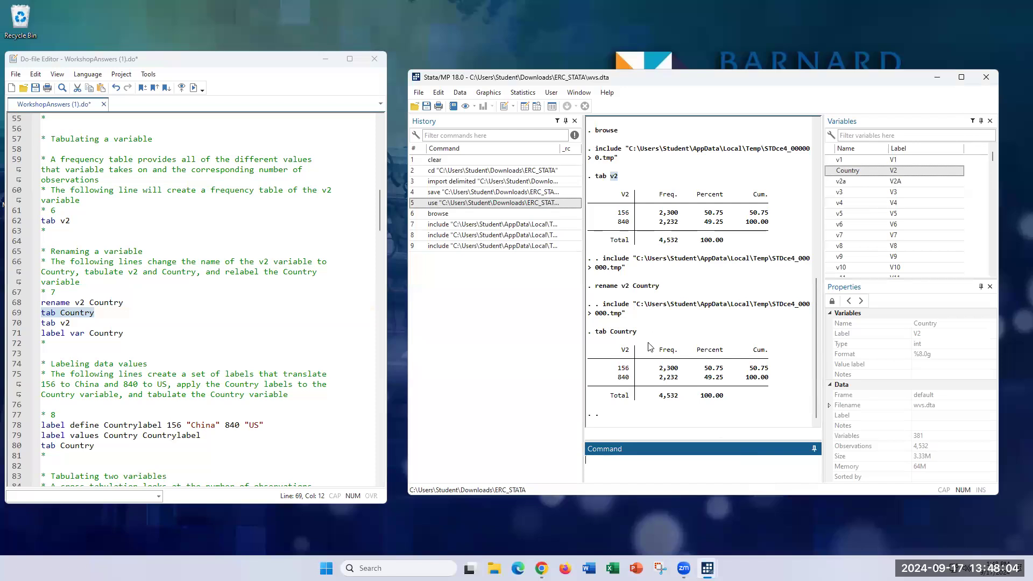
click(625, 357)
double_click(625, 355)
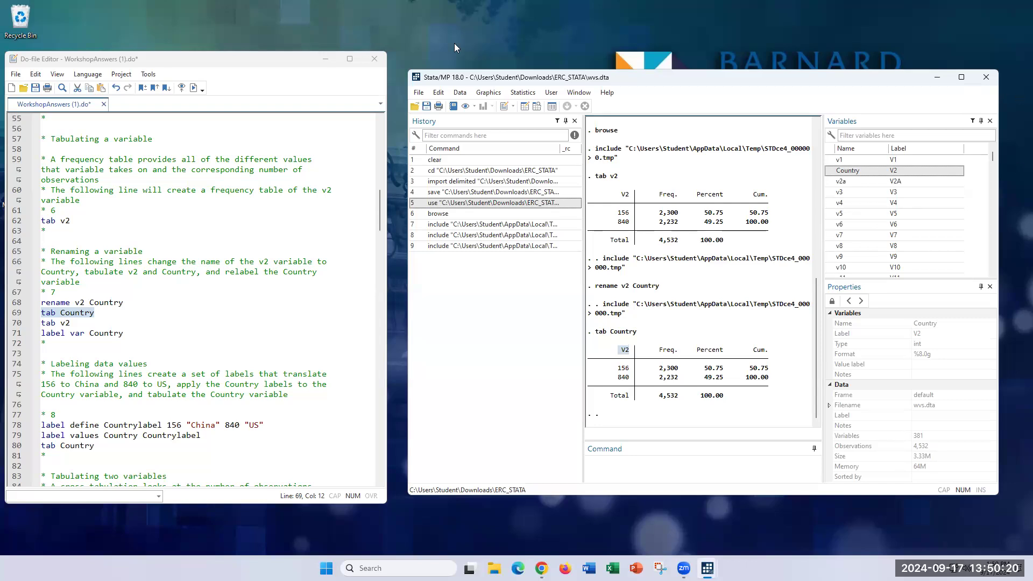
Comment out the tab v2 command on line 70 by putting an asterisk in front of it.
click(92, 320)
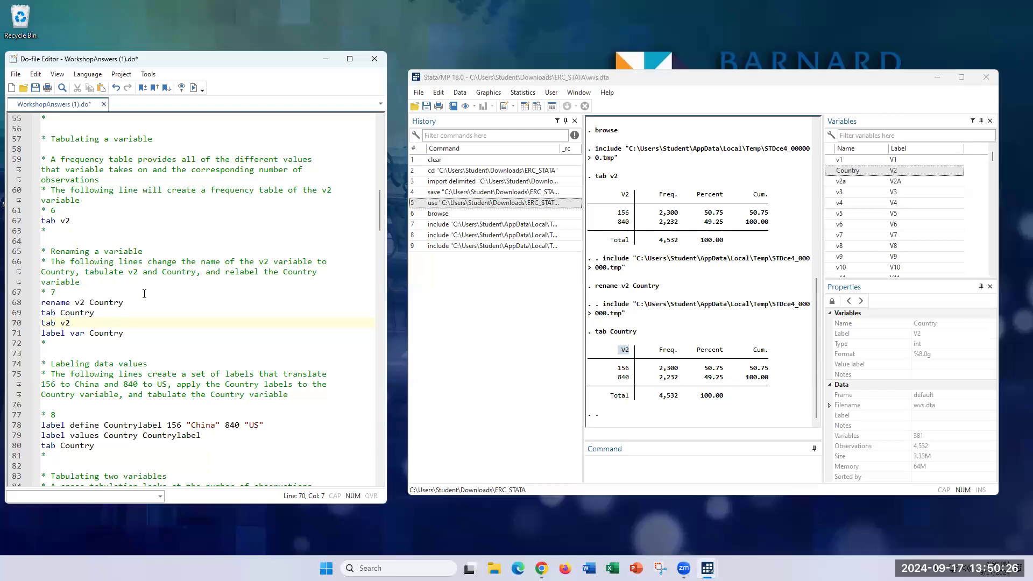
mouse_move(42, 325)
mouse_down()
mouse_move(98, 334)
mouse_move(42, 325)
mouse_up()
click(93, 328)
key(Left)
text(*)
Execute the label var Country command on line 71 to remove the variable's old label.
scroll(119, 368, down, 1)
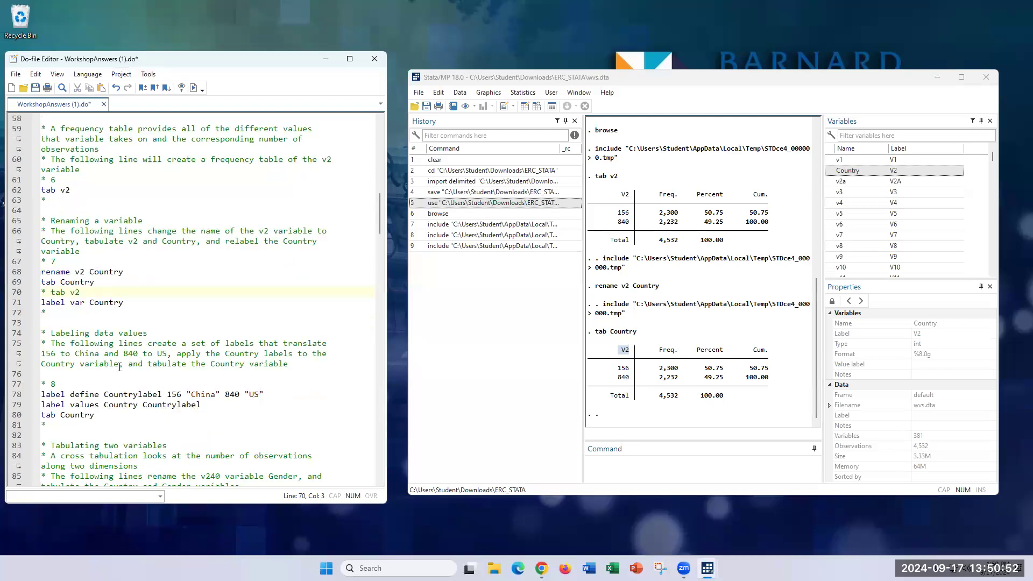
scroll(120, 368, down, 1)
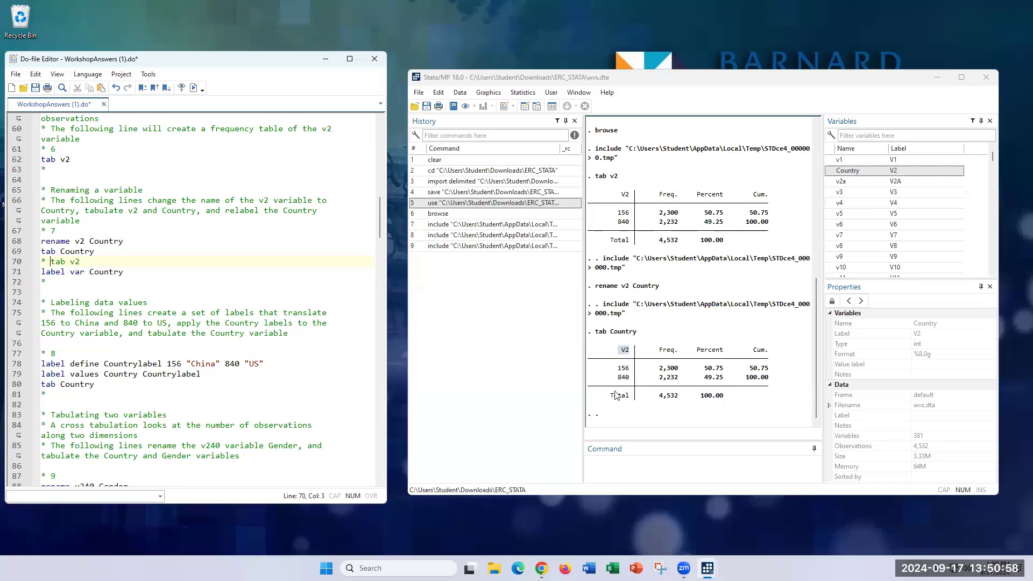
click(623, 355)
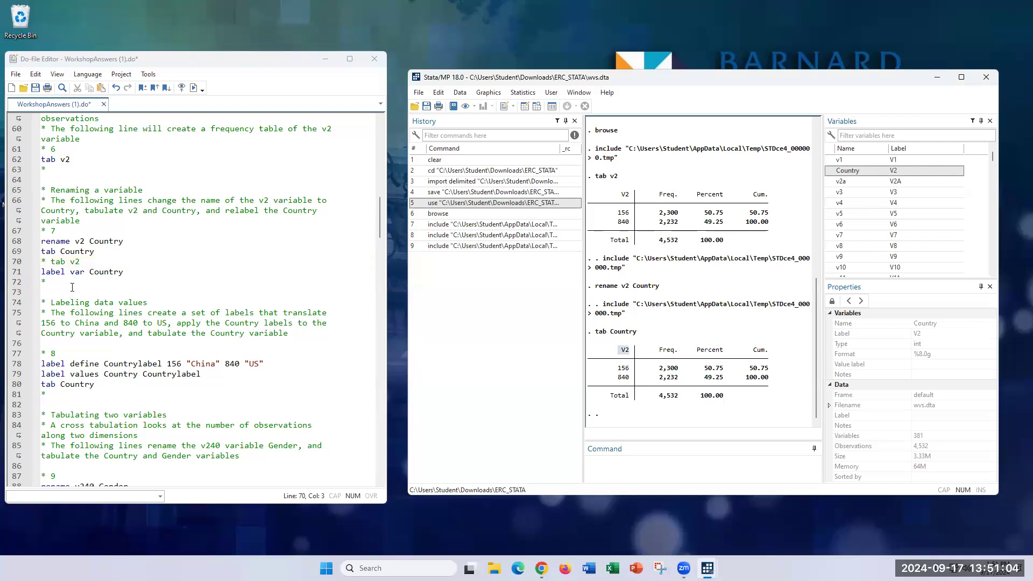
drag(58, 272, 46, 273)
click(56, 272)
click(79, 272)
click(99, 271)
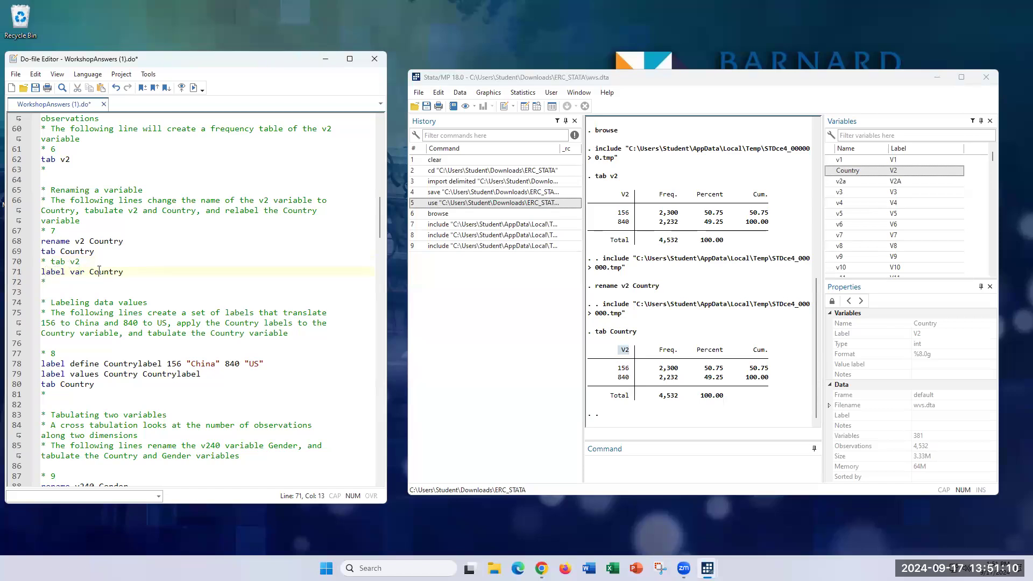
drag(123, 272, 34, 274)
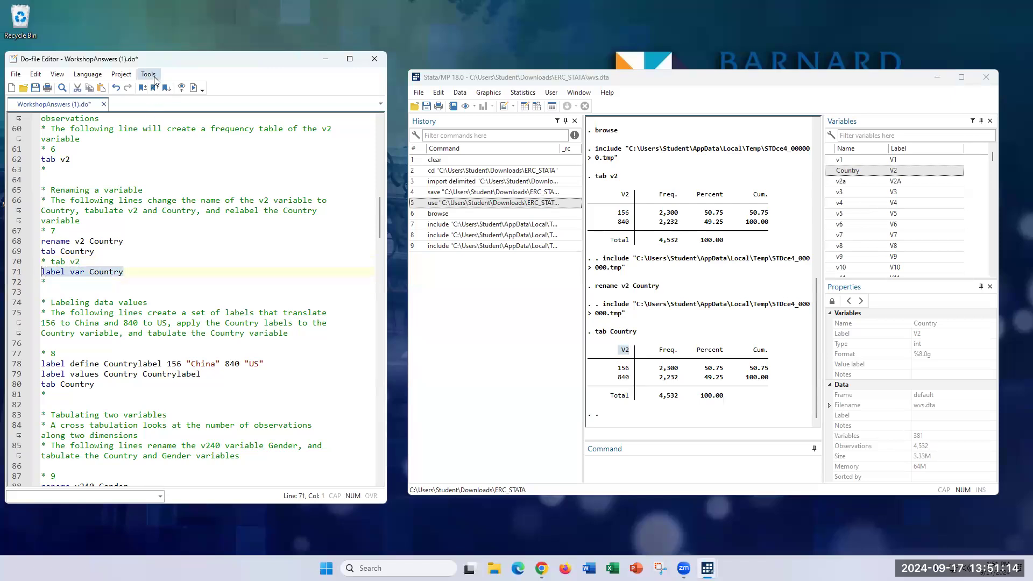
key(ctrl+d)
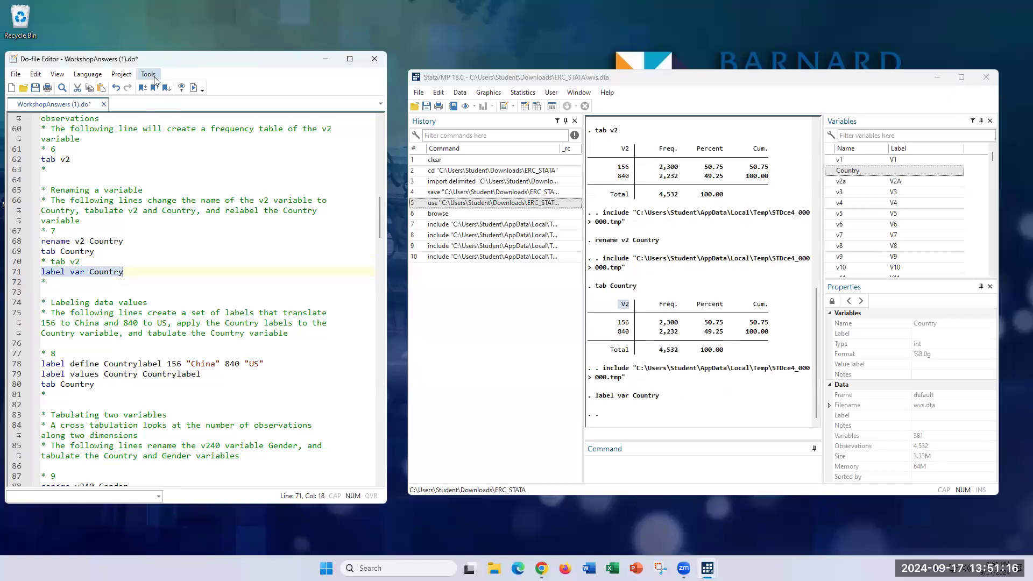
Run tab Country from the command line and highlight the Country heading in the new table.
click(594, 469)
text(tab Country)
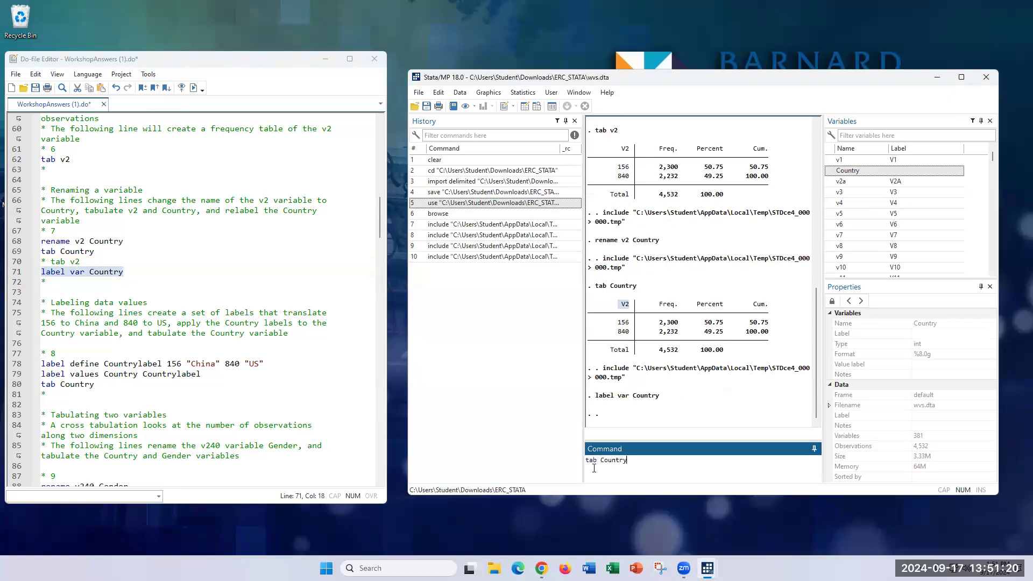
key(Return)
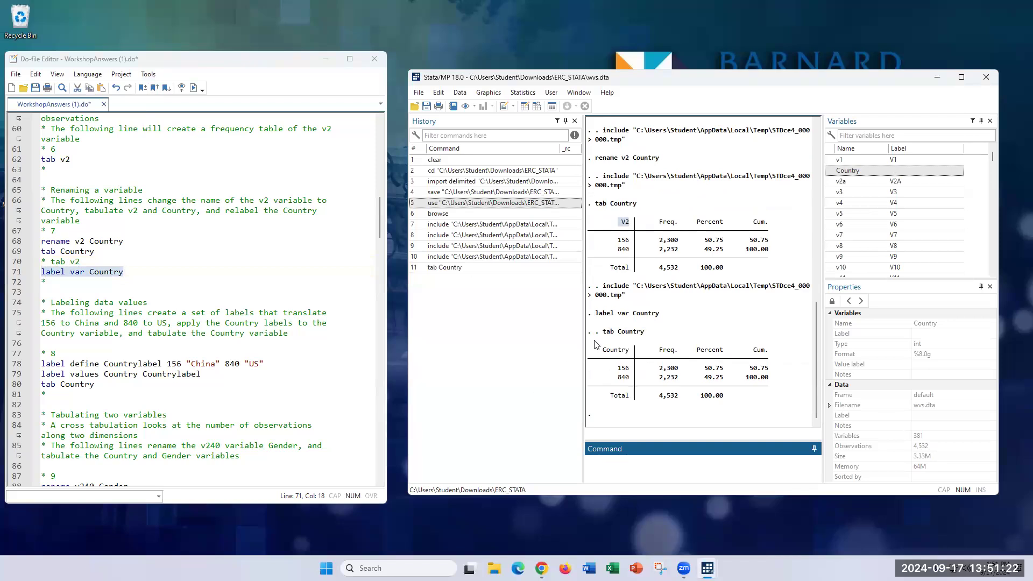
double_click(619, 351)
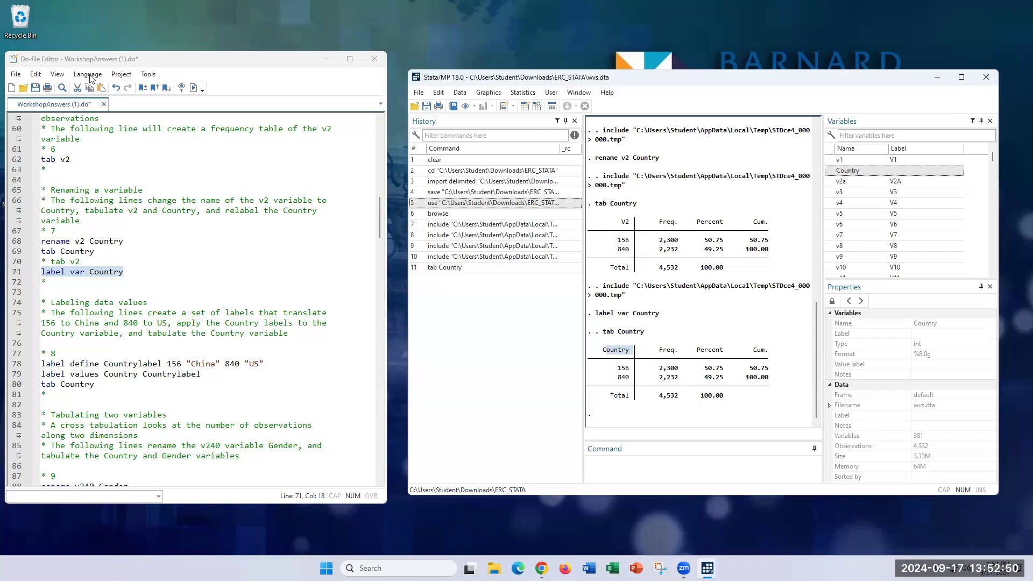
Highlight the codes 156 and 840 in the Country table and go to the do-file's section on labeling data values.
double_click(622, 370)
shift+click(626, 378)
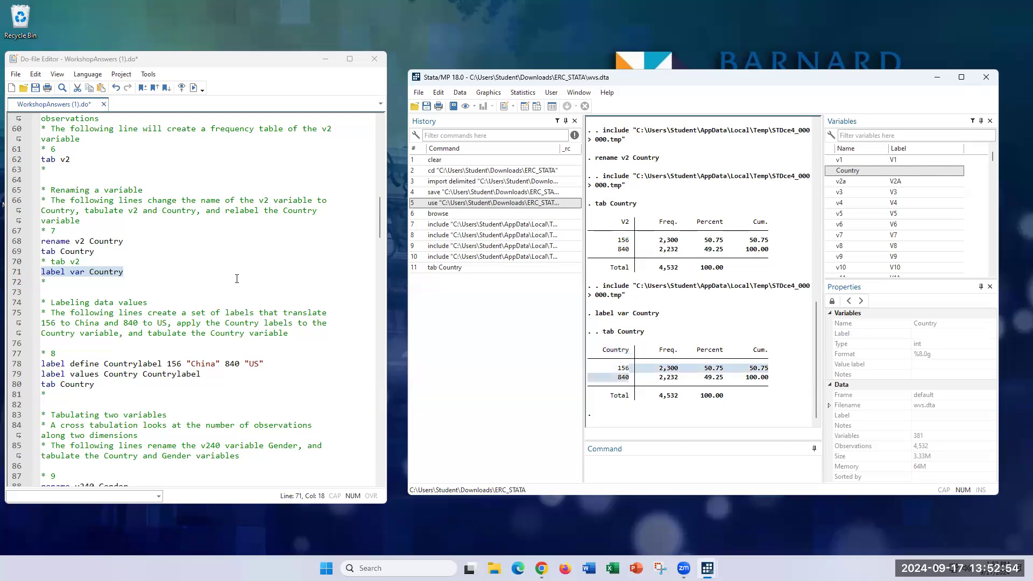
scroll(236, 278, down, 1)
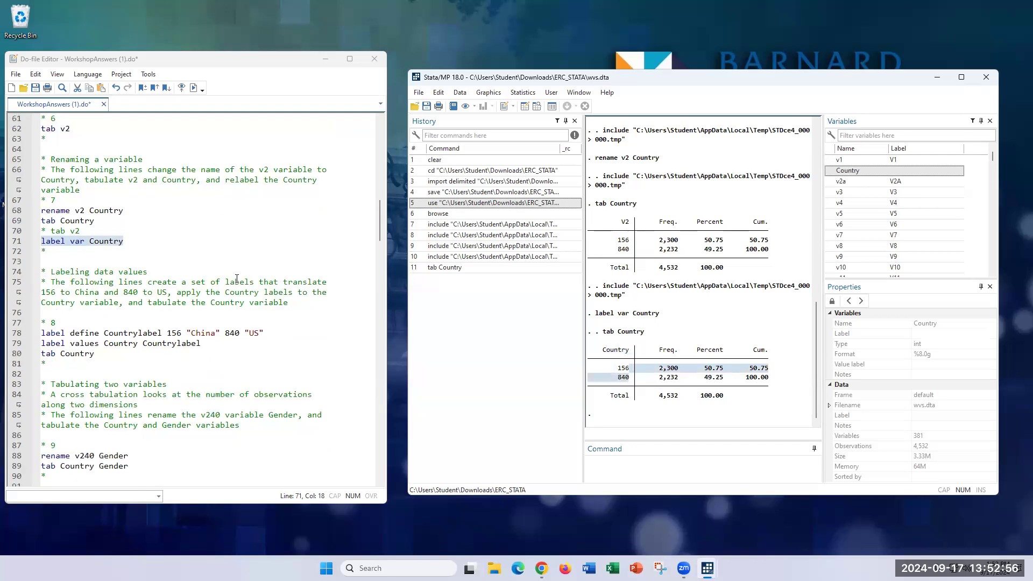
scroll(237, 279, down, 1)
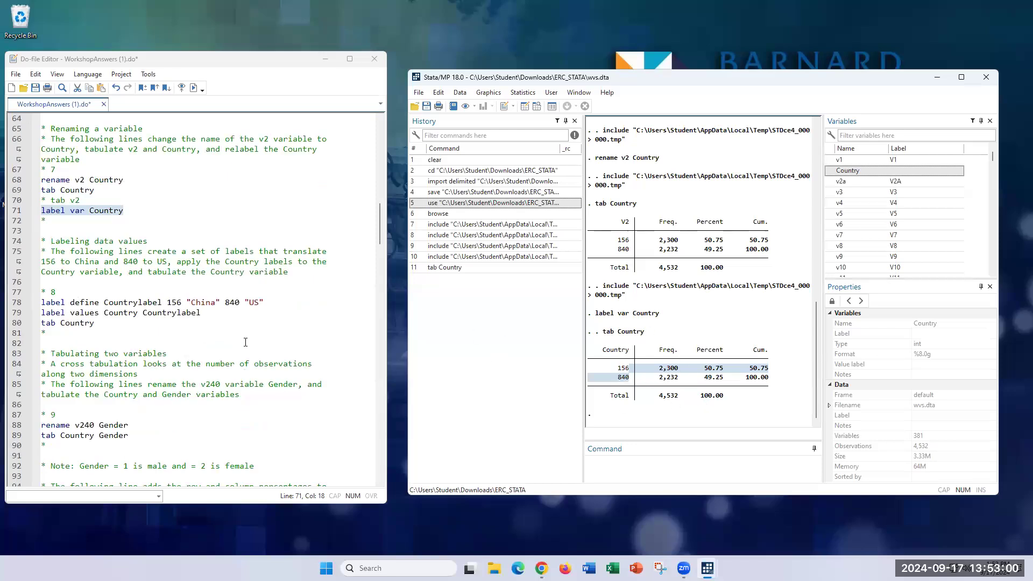
scroll(245, 342, down, 1)
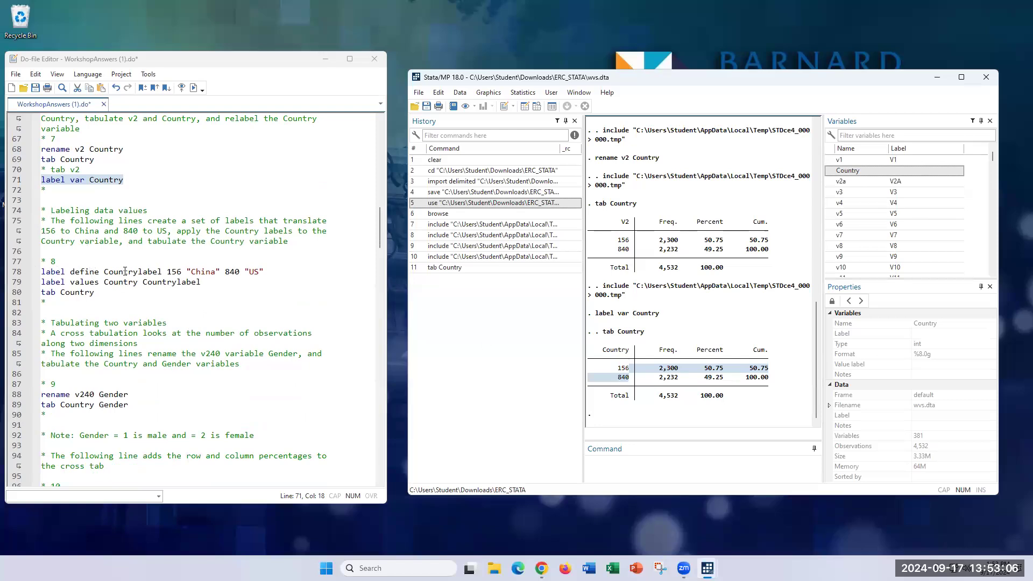
Highlight the Countrylabel name and the value pairs 156 "China" and 840 "US" in the label define command on line 78.
drag(159, 269, 104, 270)
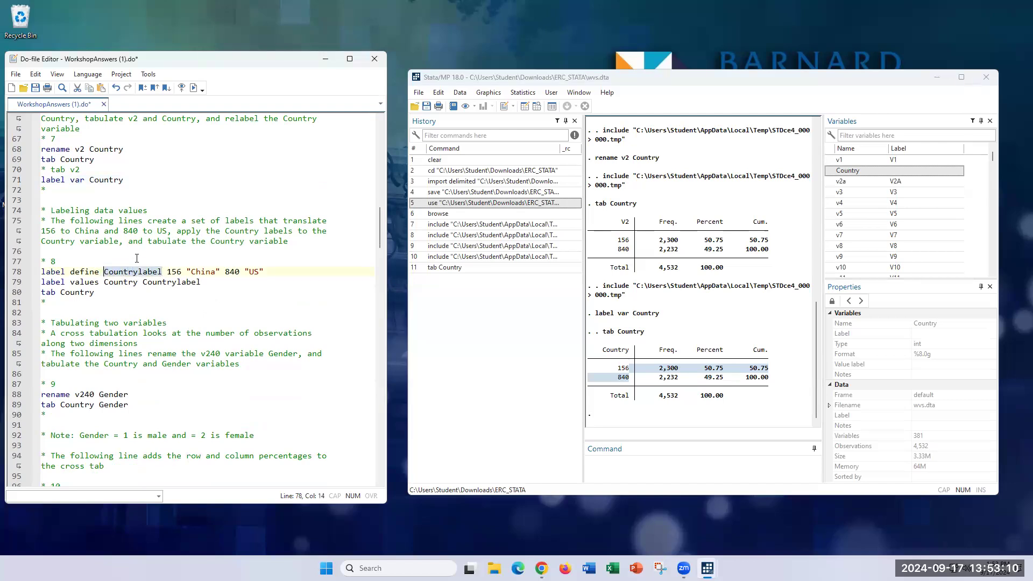
click(84, 272)
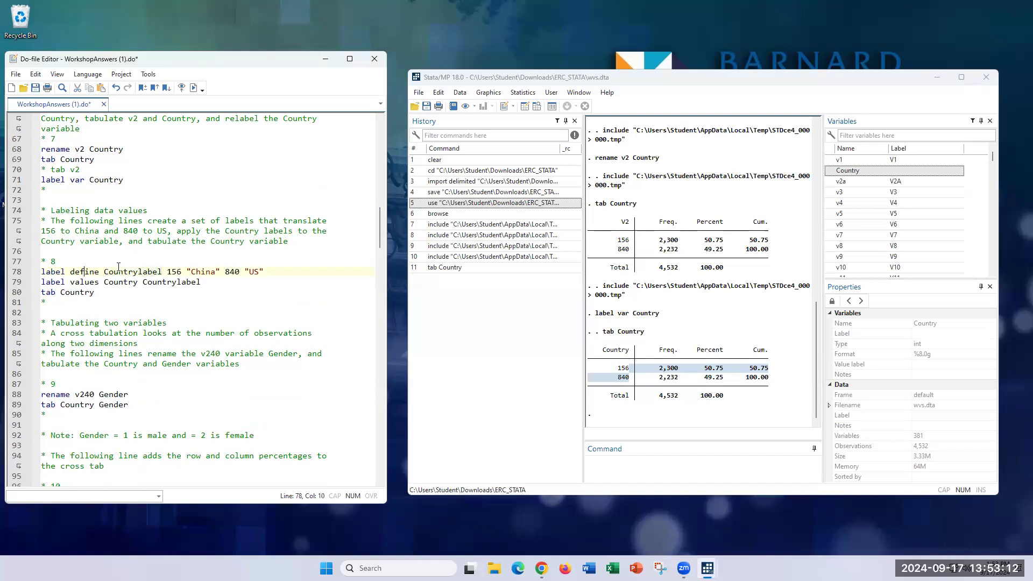
drag(168, 272, 210, 274)
click(231, 272)
drag(250, 272, 263, 276)
Go through the label values command on line 79, highlighting Countrylabel there and where it is defined on line 78.
click(50, 281)
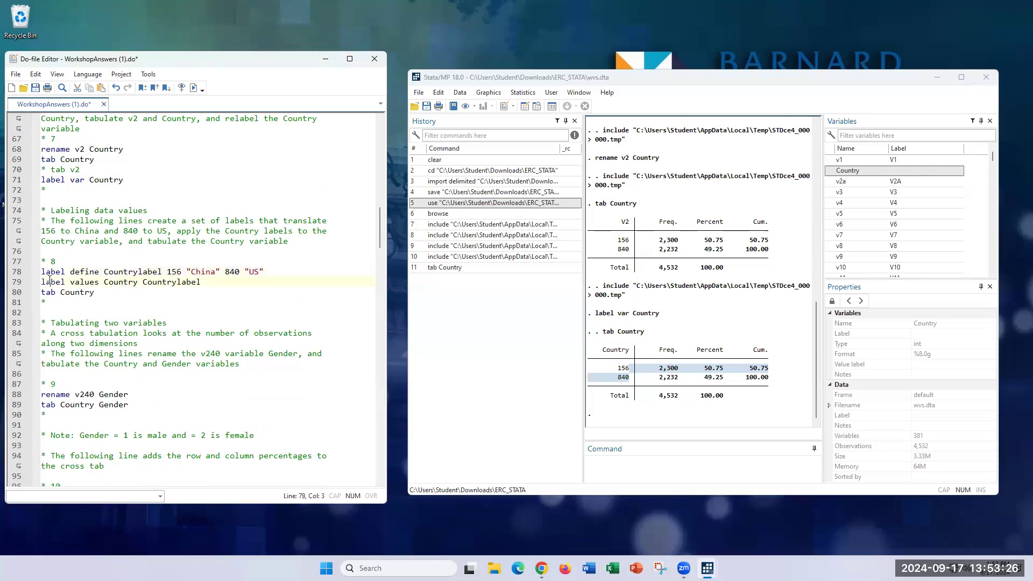
click(89, 283)
click(118, 282)
drag(213, 286, 143, 282)
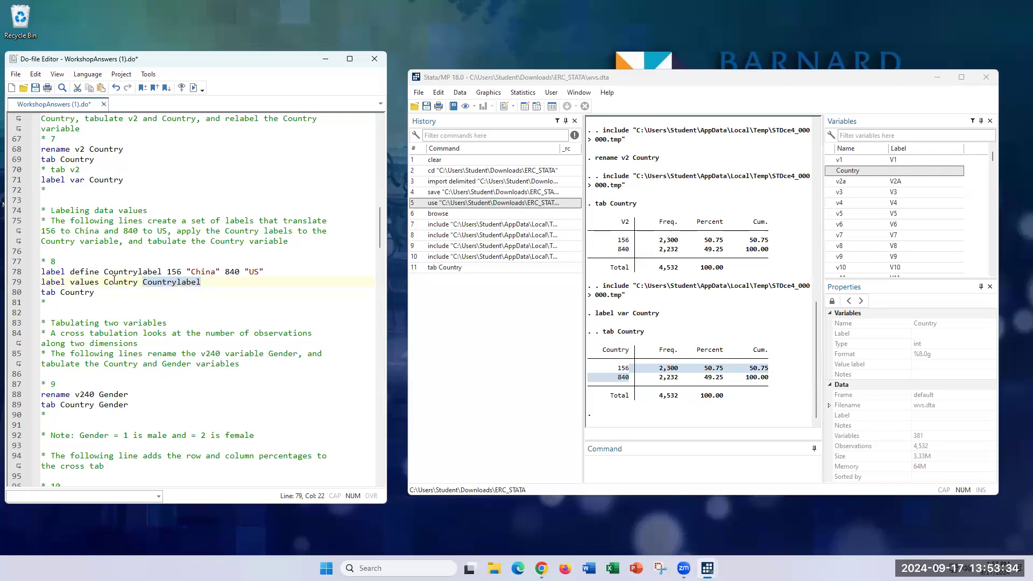
drag(105, 272, 200, 284)
click(108, 271)
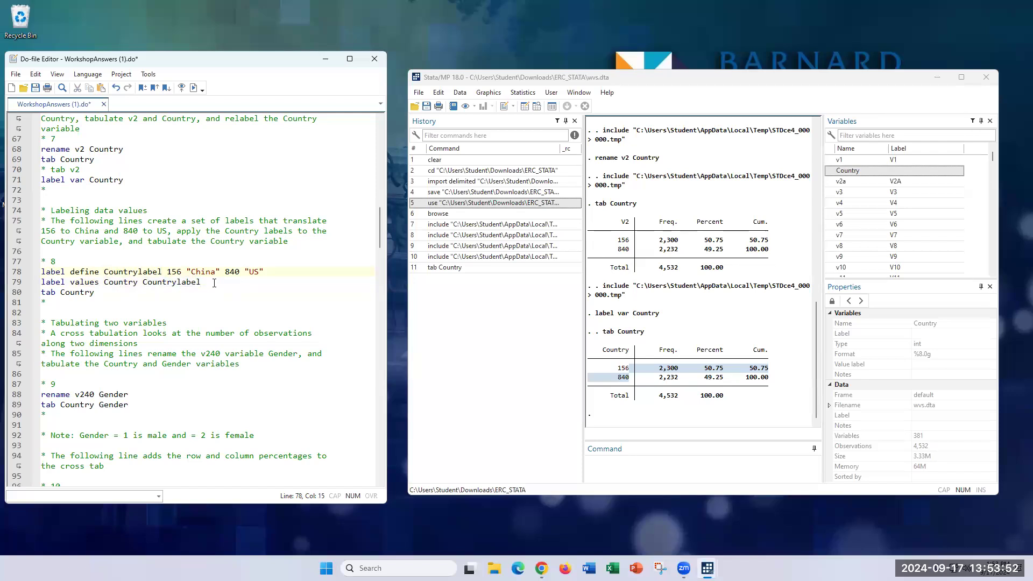
Execute lines 78 to 80 to define Countrylabel, apply it to Country and tabulate Country.
drag(112, 291, 35, 270)
click(149, 75)
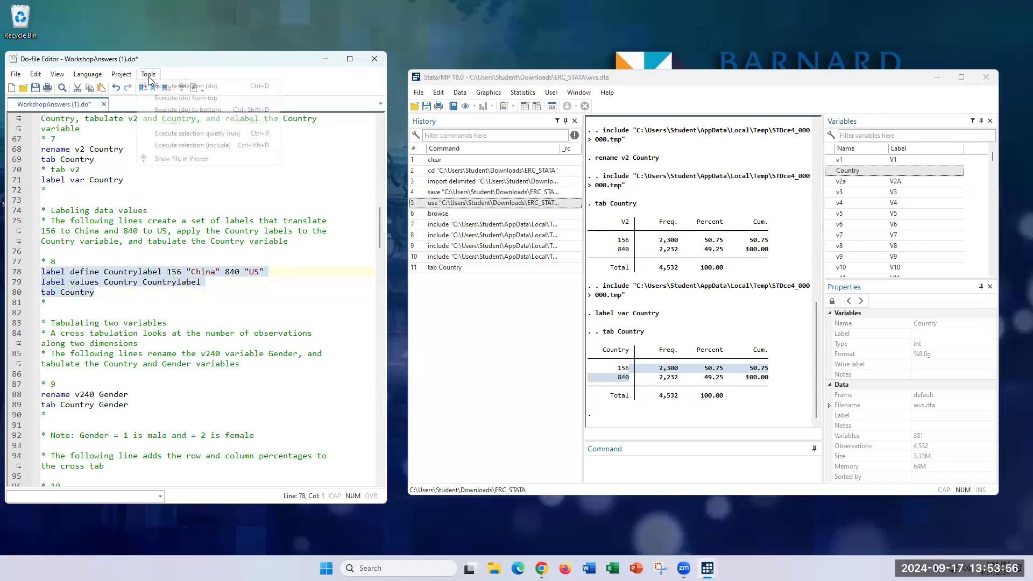
click(163, 146)
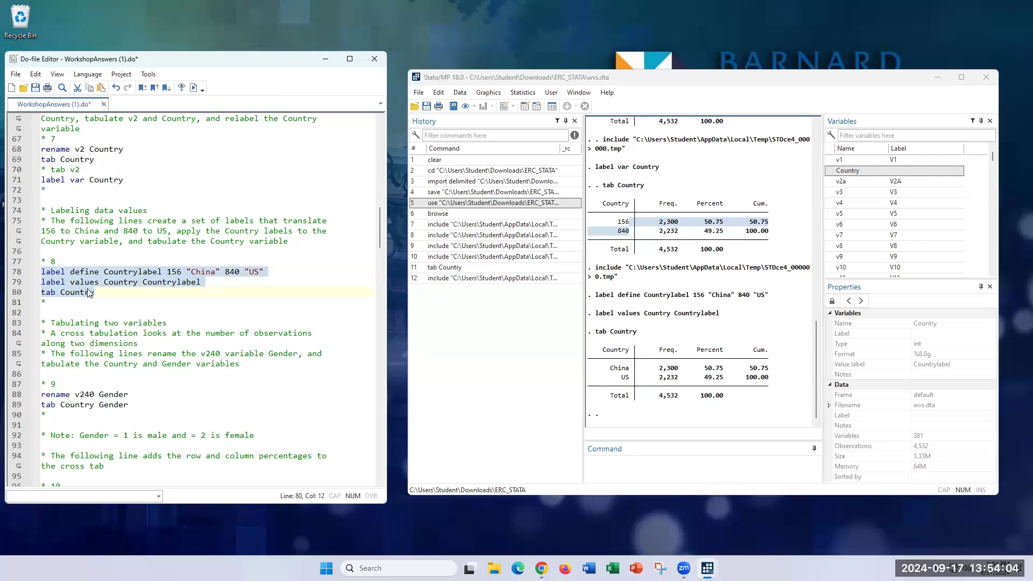
Execute lines 88 and 89 to rename v240 to Gender and cross-tabulate Country with Gender, and highlight the resulting table.
scroll(198, 295, down, 4)
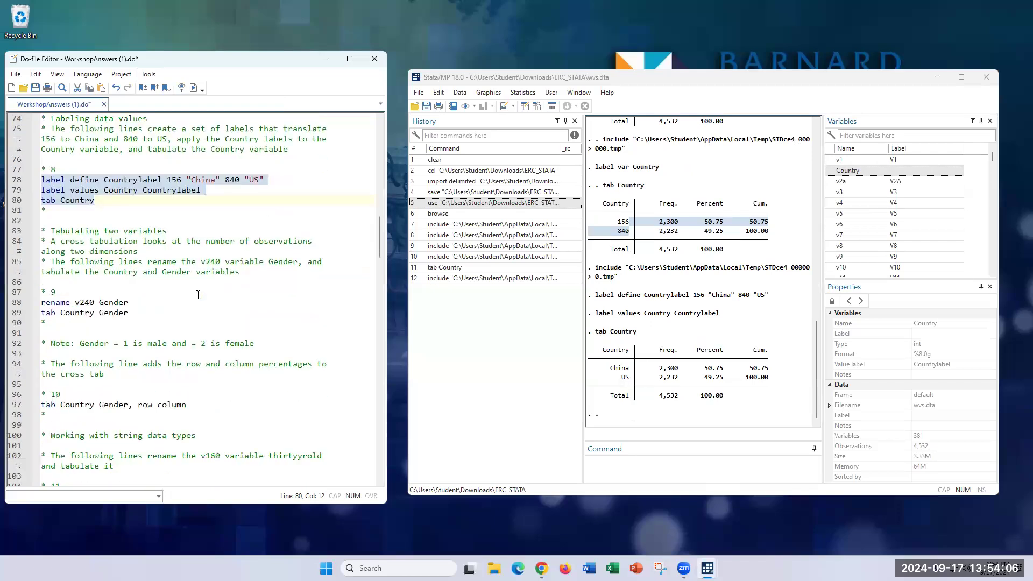
scroll(198, 295, down, 1)
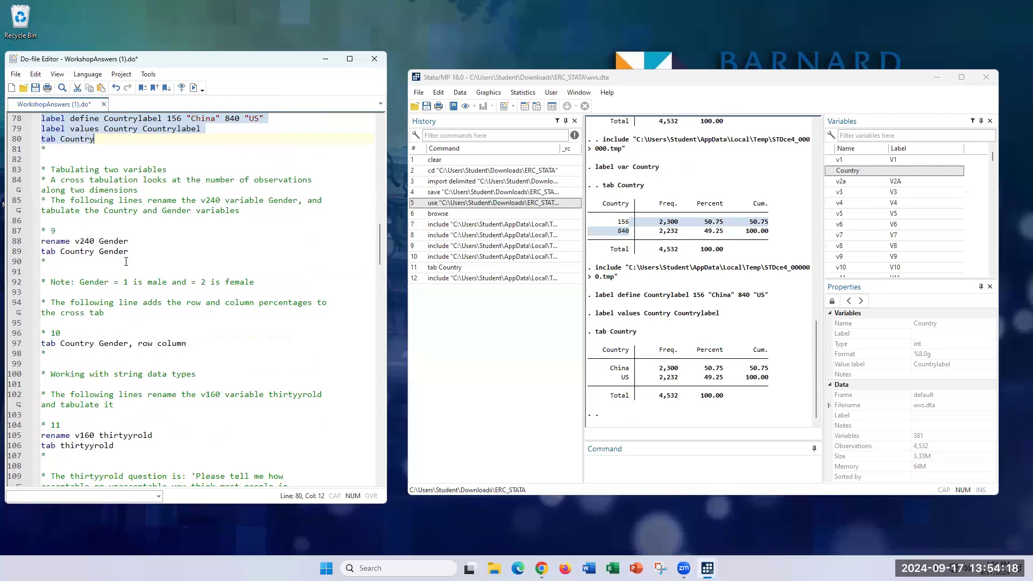
drag(137, 250, 23, 237)
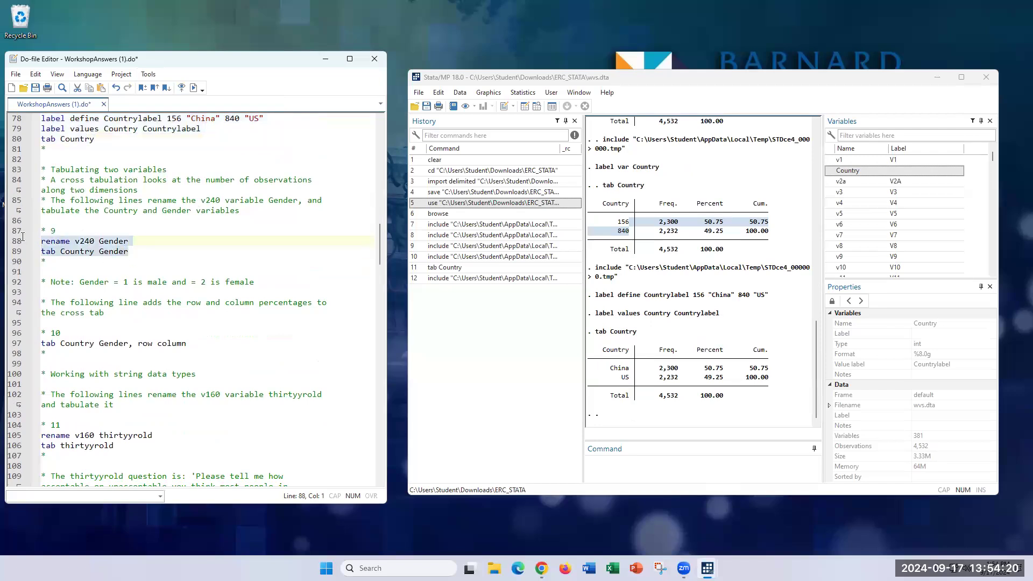
click(148, 74)
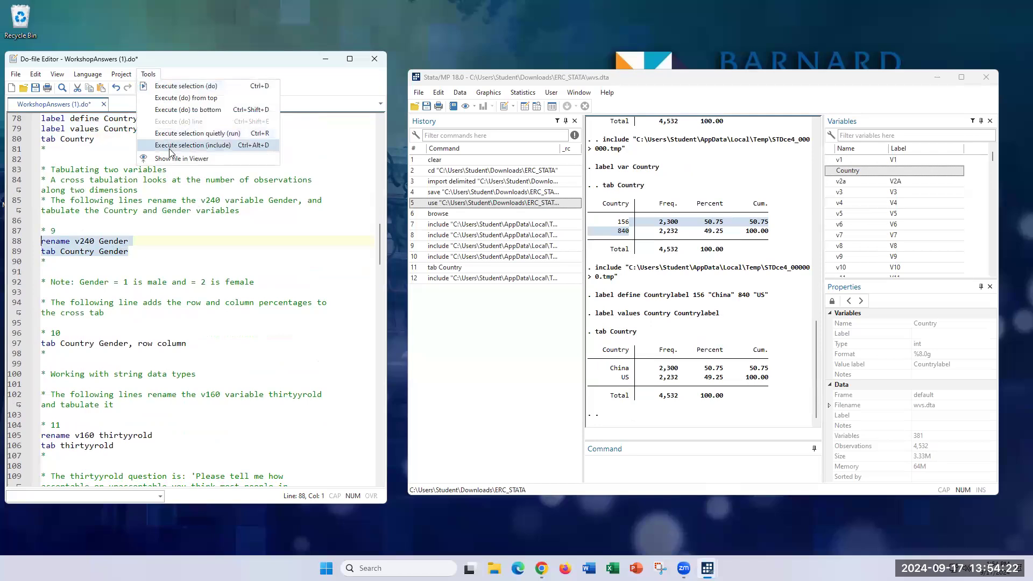
click(169, 149)
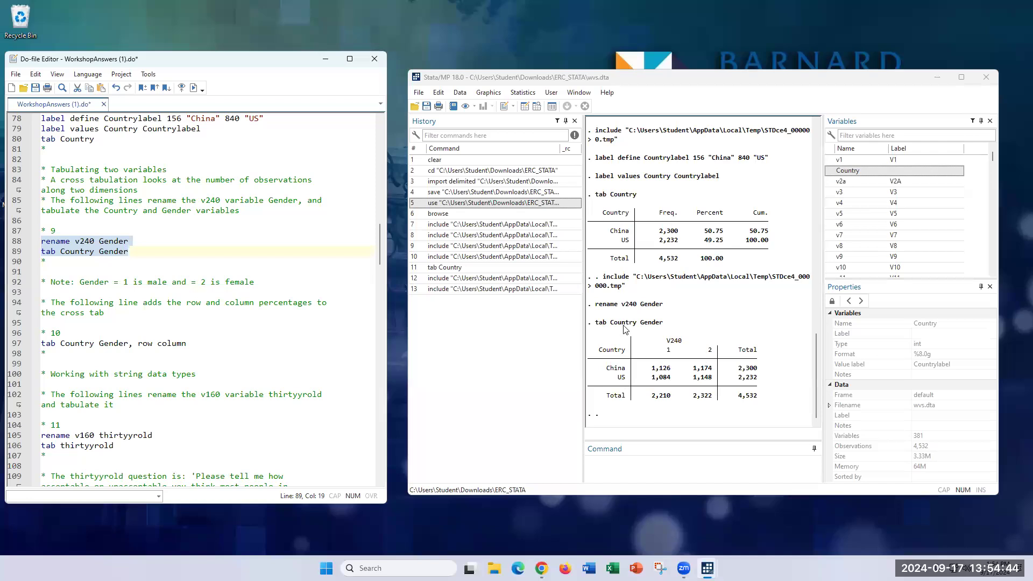
drag(602, 279, 589, 283)
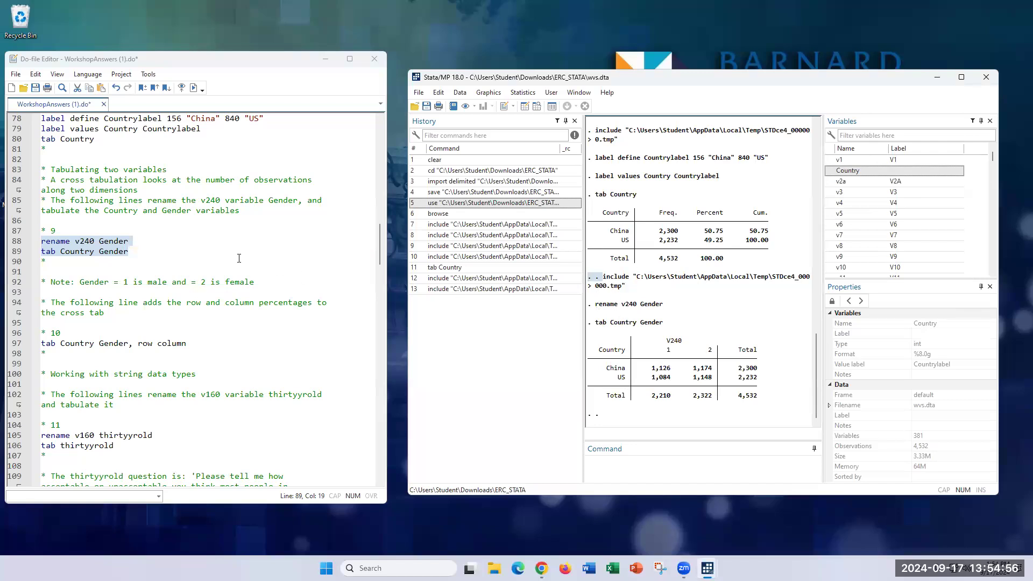
drag(605, 340, 775, 407)
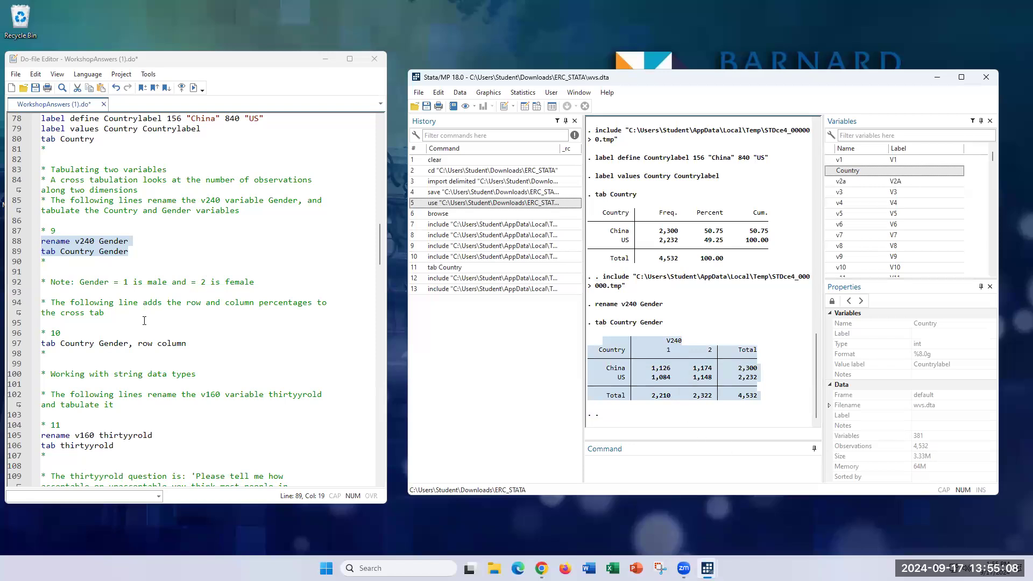
Execute the tab Country Gender, row column command on line 97 to add row and column percentages.
scroll(146, 320, down, 2)
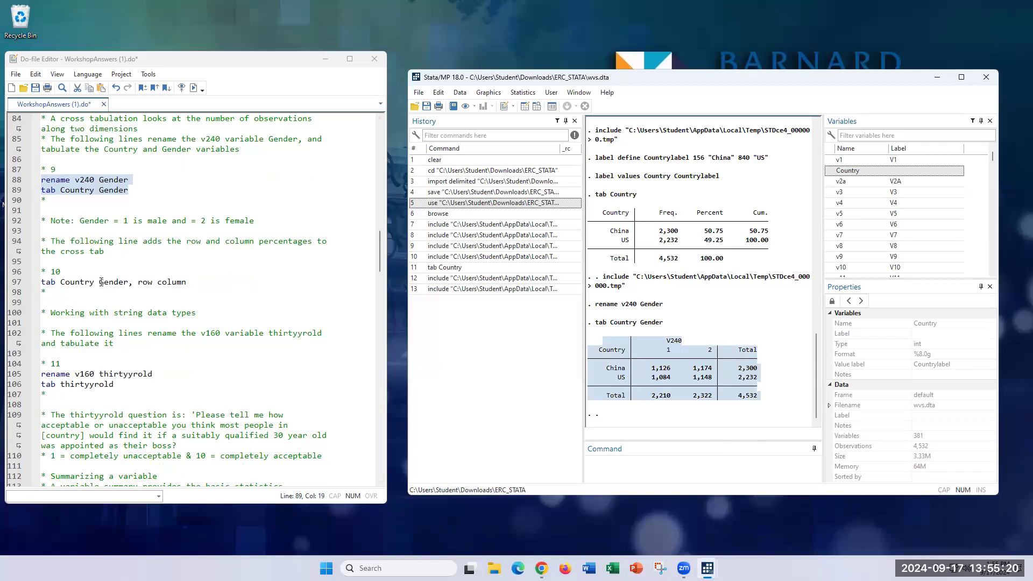
click(132, 282)
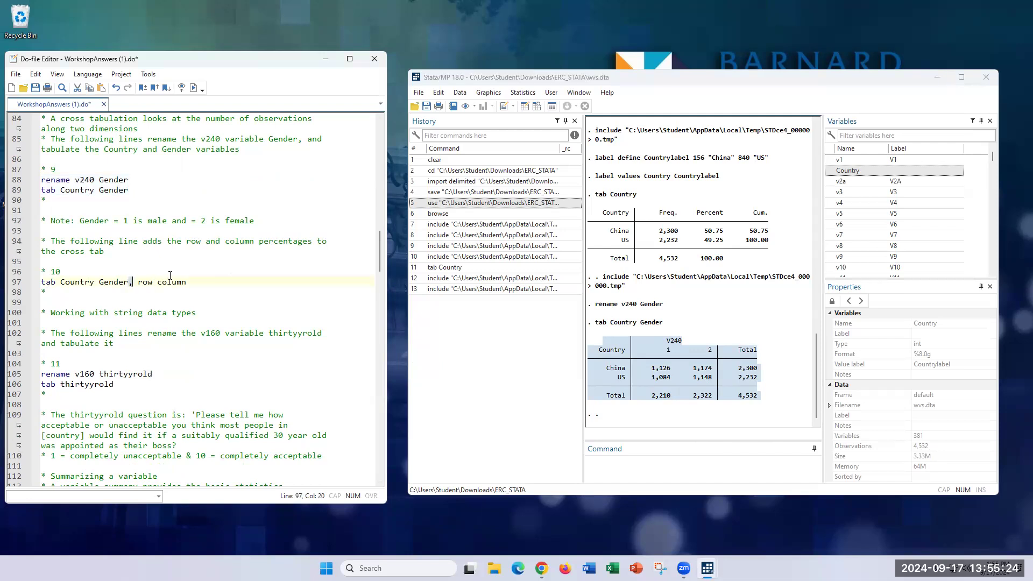
drag(188, 282, 15, 284)
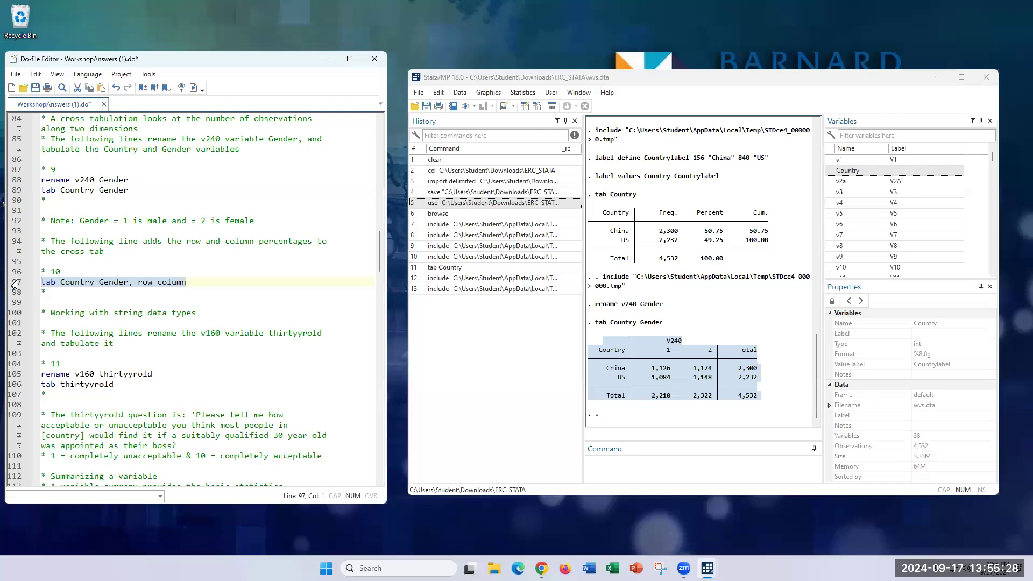
key(ctrl+d)
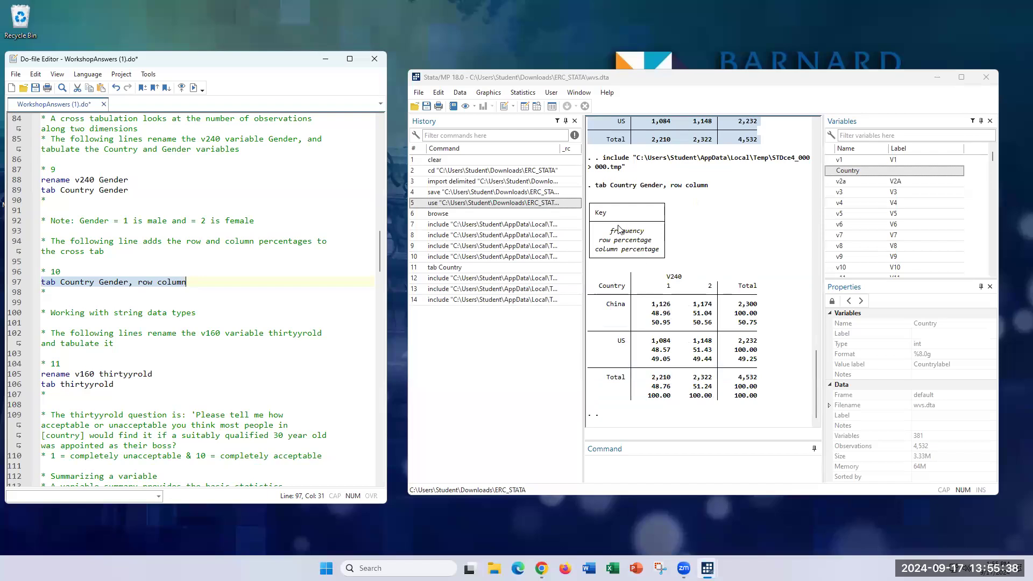
Highlight the frequency, row percentage and column percentage entries for China and the US in the Country by Gender table.
drag(660, 295, 665, 302)
double_click(665, 303)
double_click(668, 314)
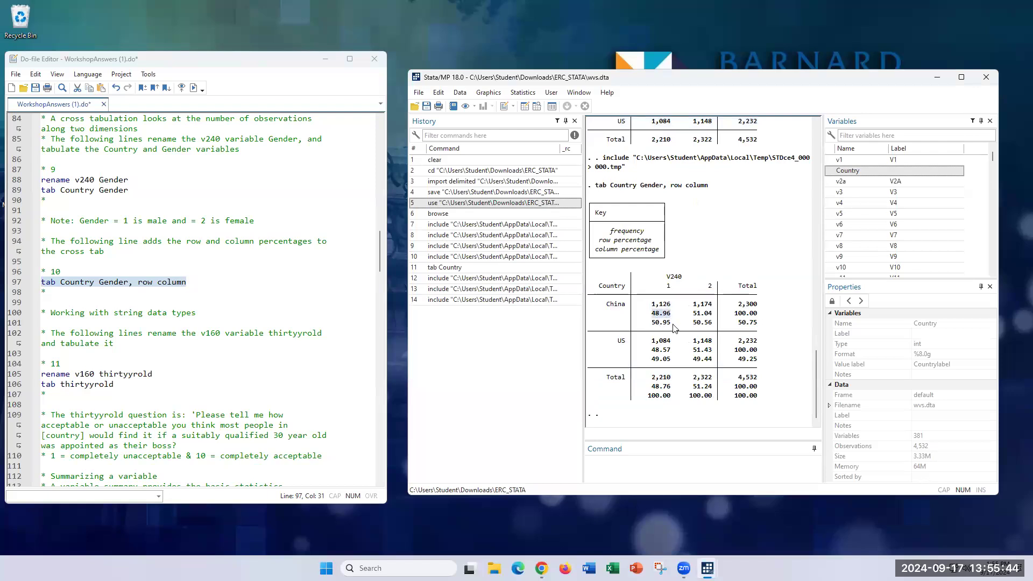
click(670, 314)
drag(650, 313, 714, 315)
drag(674, 323, 652, 359)
Execute lines 105 and 106 to rename v160 to thirtyyrold and tabulate it.
scroll(249, 316, down, 2)
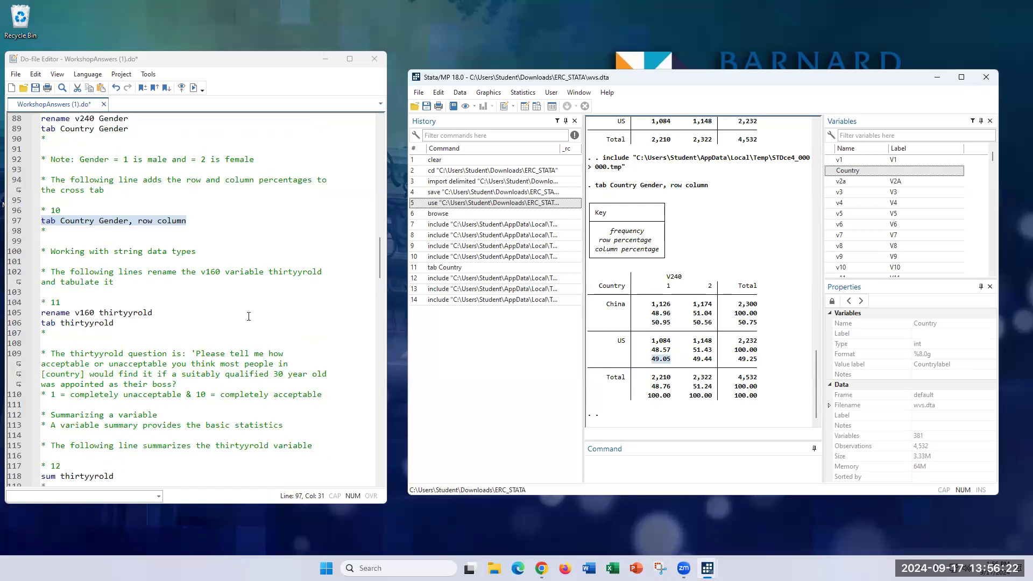
click(83, 312)
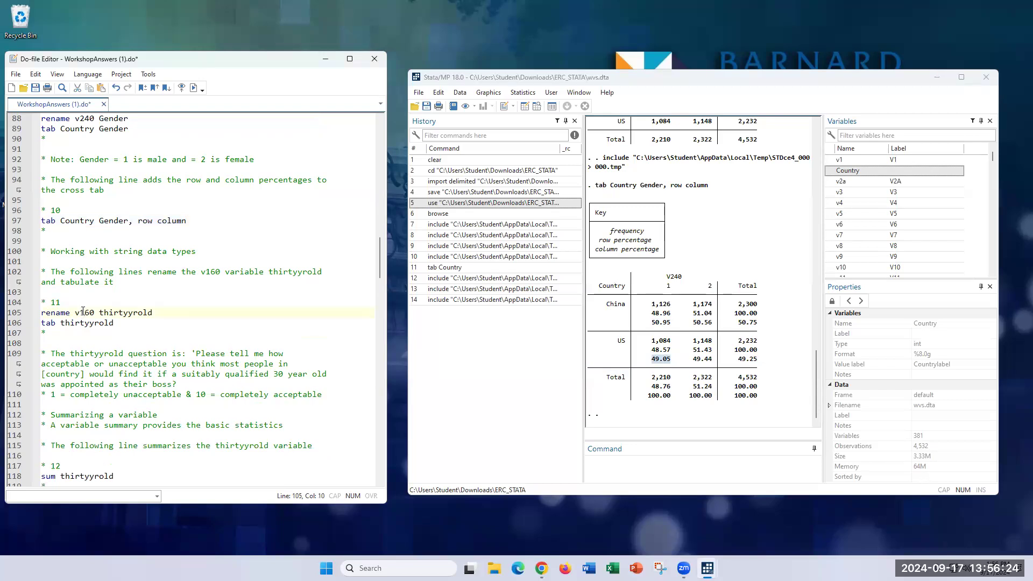
drag(113, 323, 16, 313)
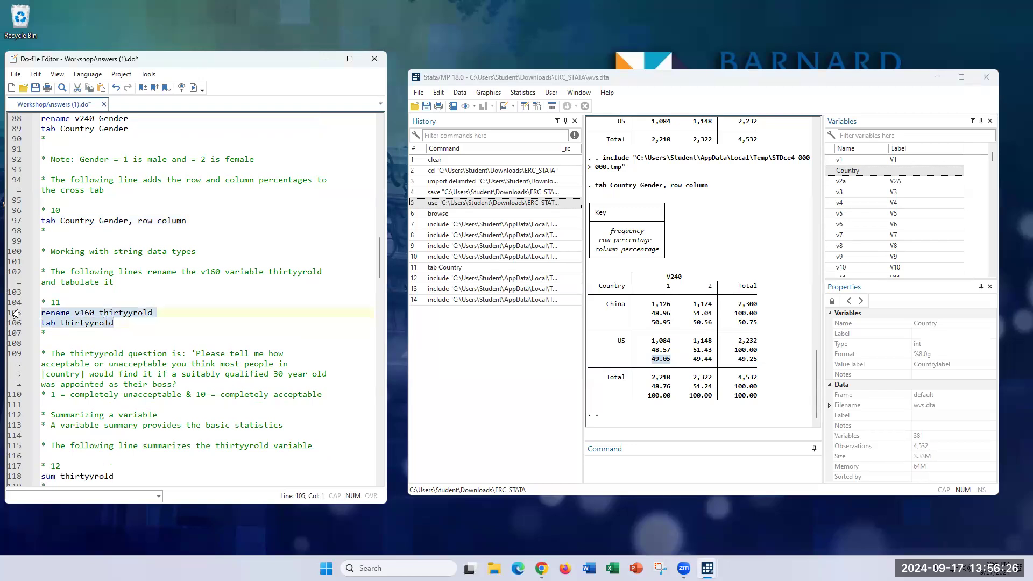
click(148, 74)
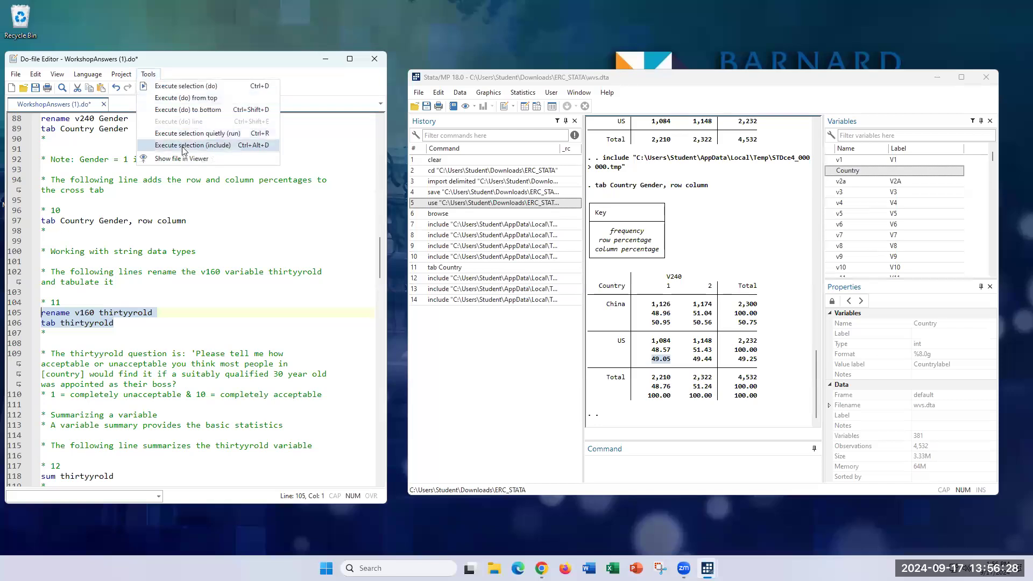
click(167, 135)
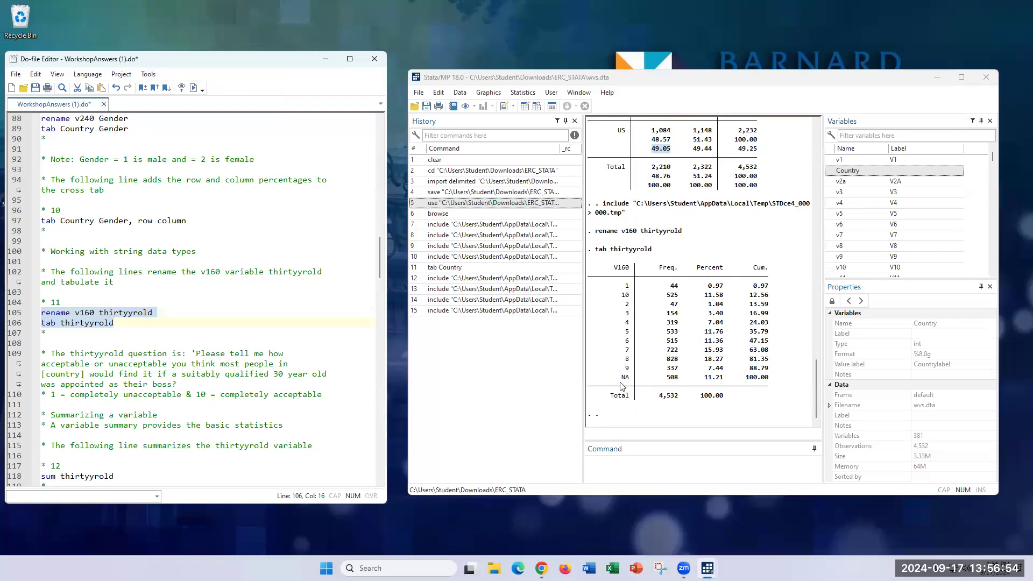
Execute the sum thirtyyrold command on line 118 to summarize the variable.
scroll(209, 361, down, 4)
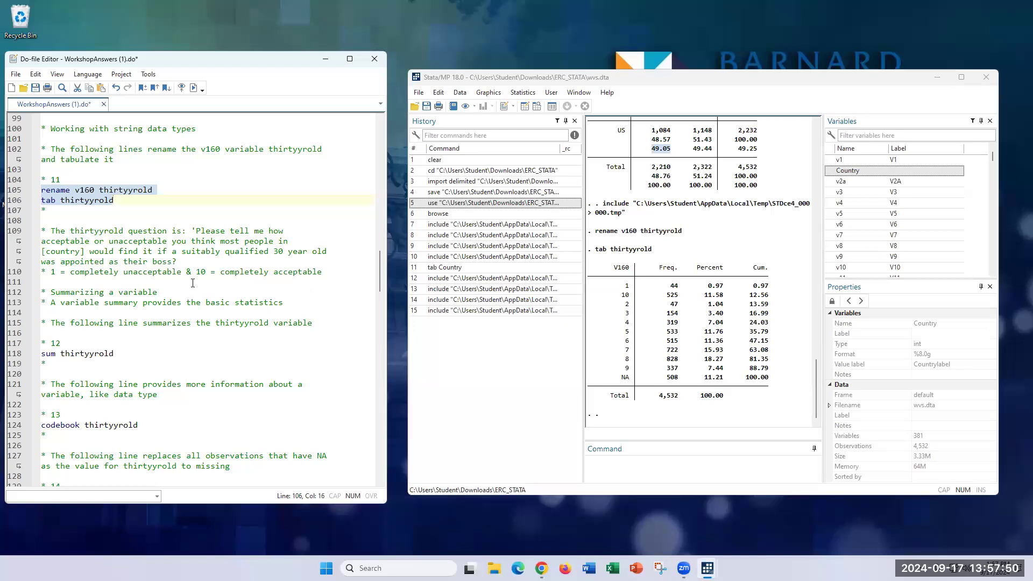
scroll(193, 283, down, 1)
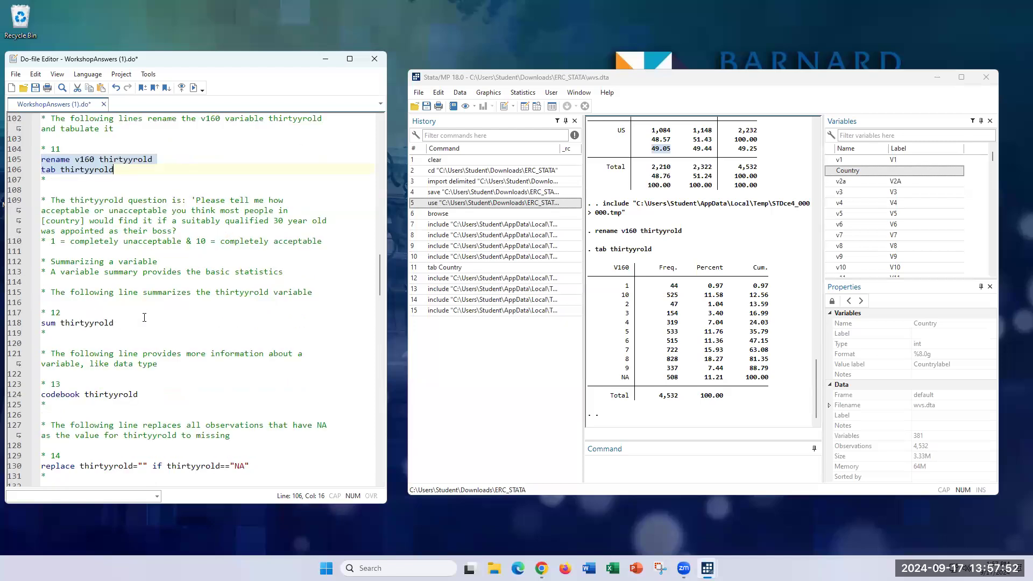
drag(115, 325, 42, 326)
click(148, 74)
click(157, 145)
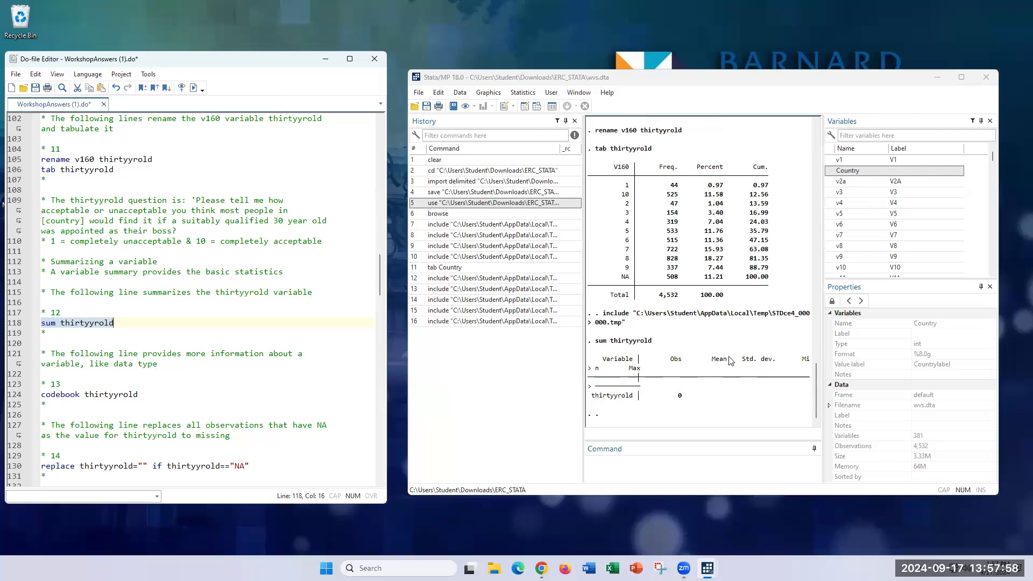
Widen the main window and its results area, and execute sum thirtyyrold again so the summary table fits.
drag(409, 371, 324, 371)
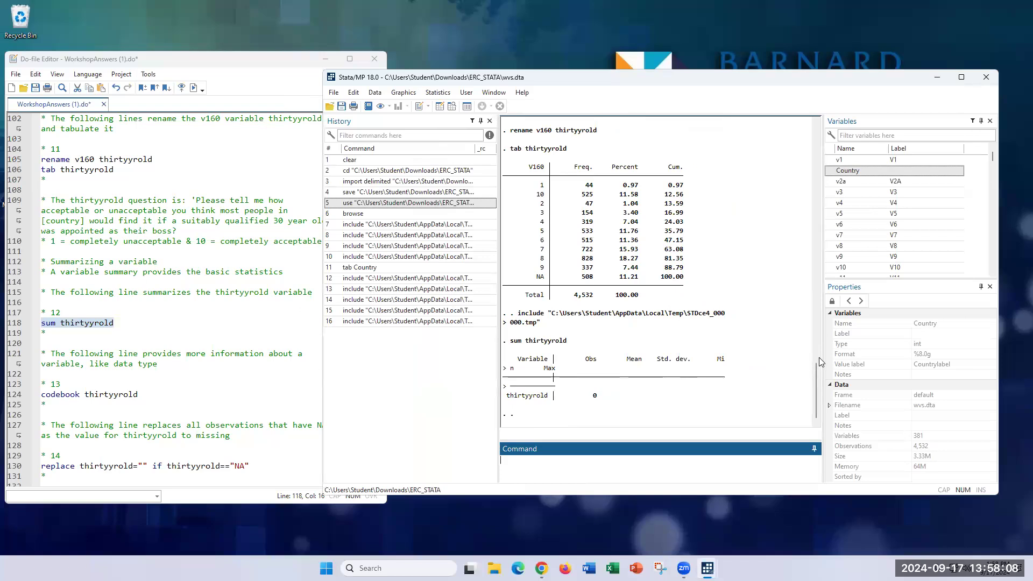
drag(824, 358, 868, 356)
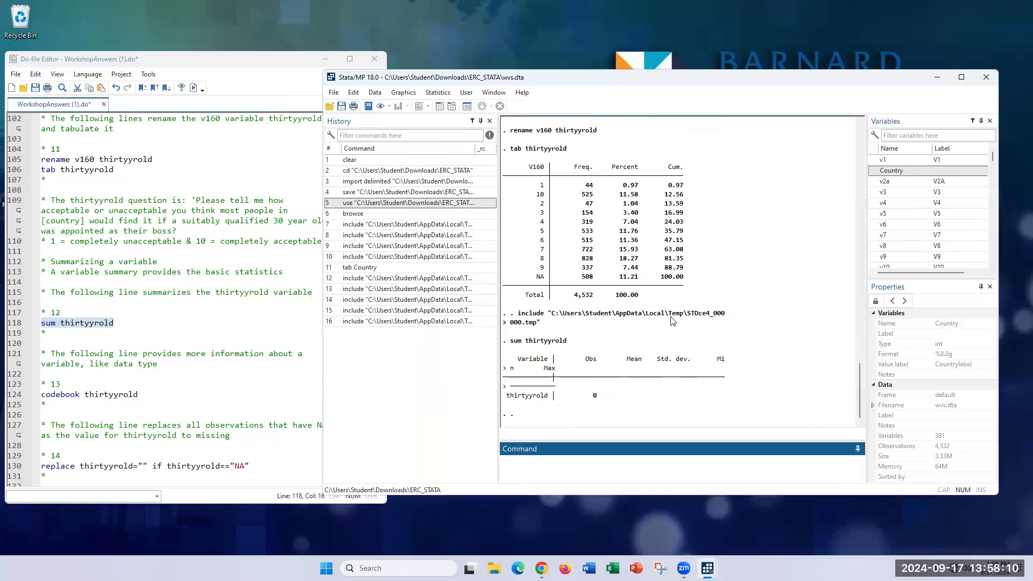
click(148, 74)
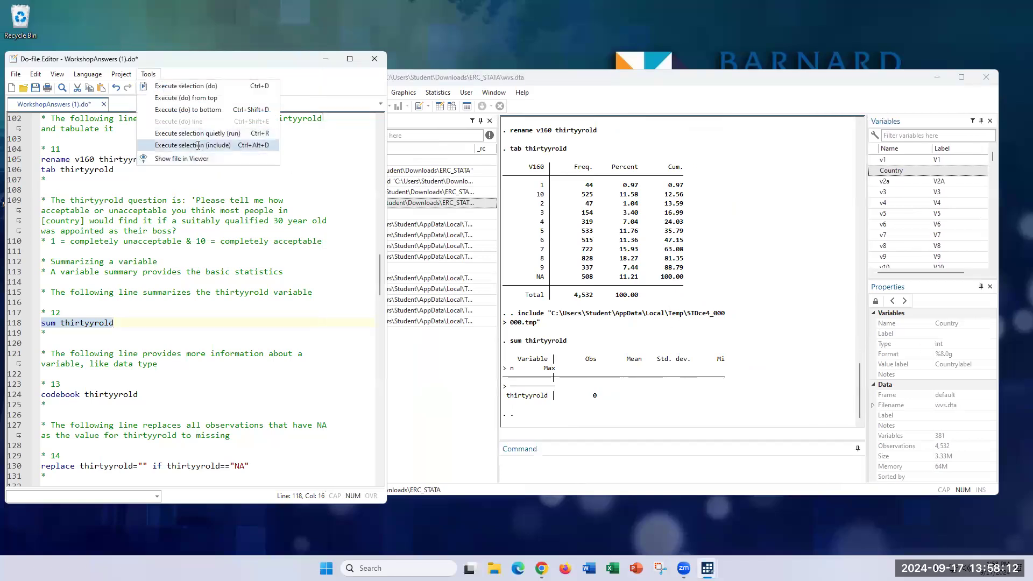
click(200, 145)
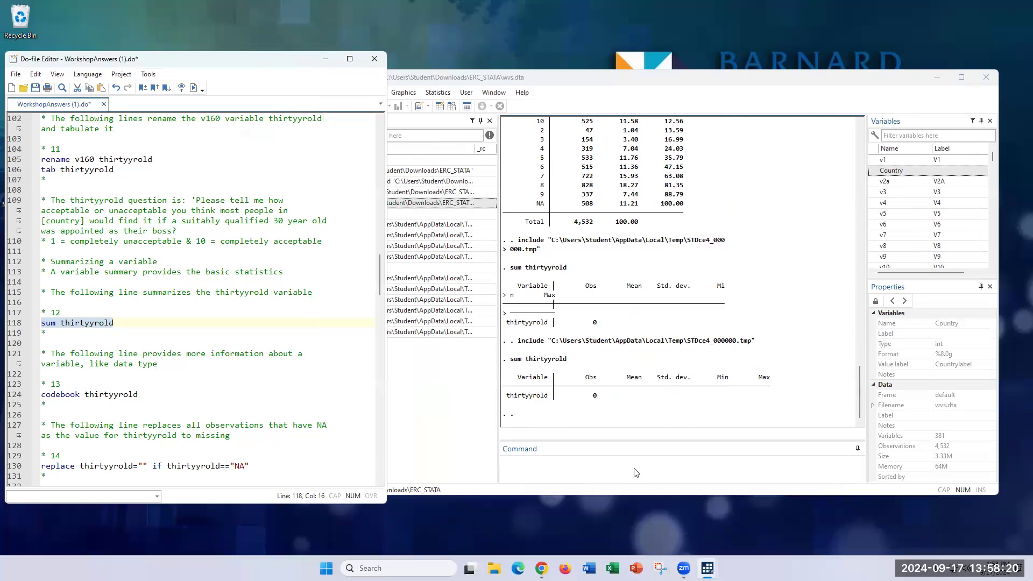
Execute the codebook thirtyyrold command on line 124 to get the variable's data type details.
scroll(203, 311, down, 3)
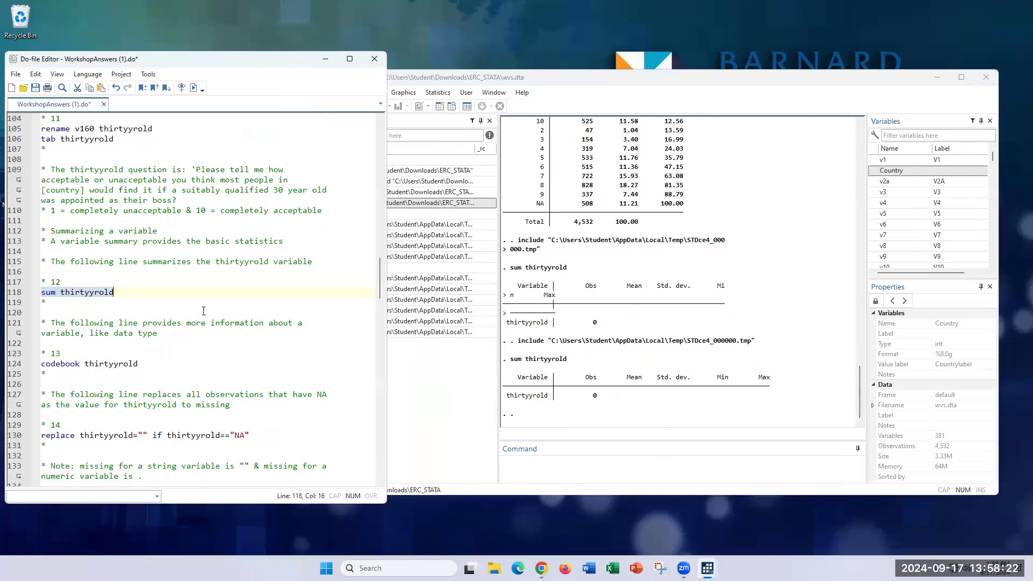
drag(150, 302, 24, 304)
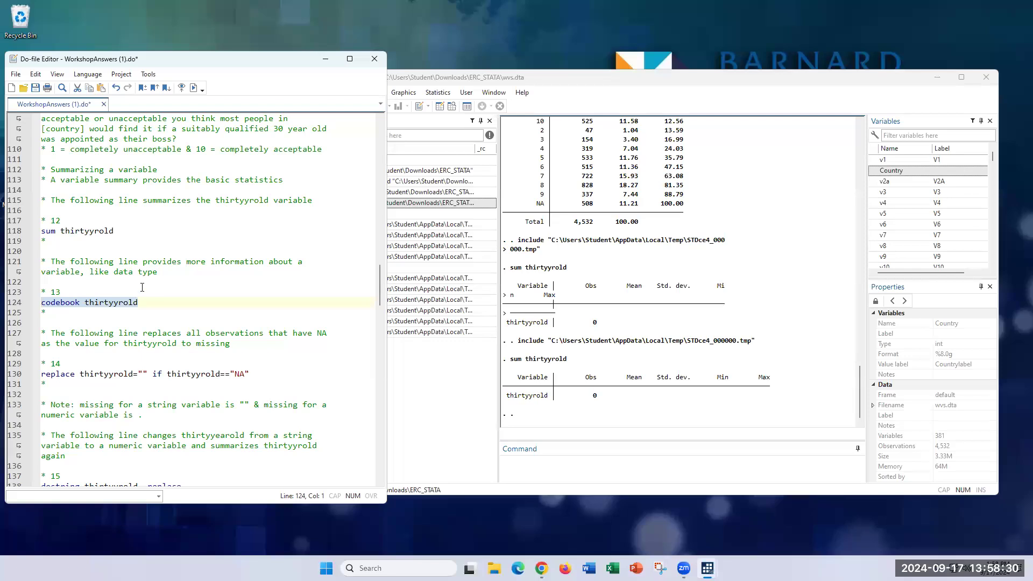
click(151, 74)
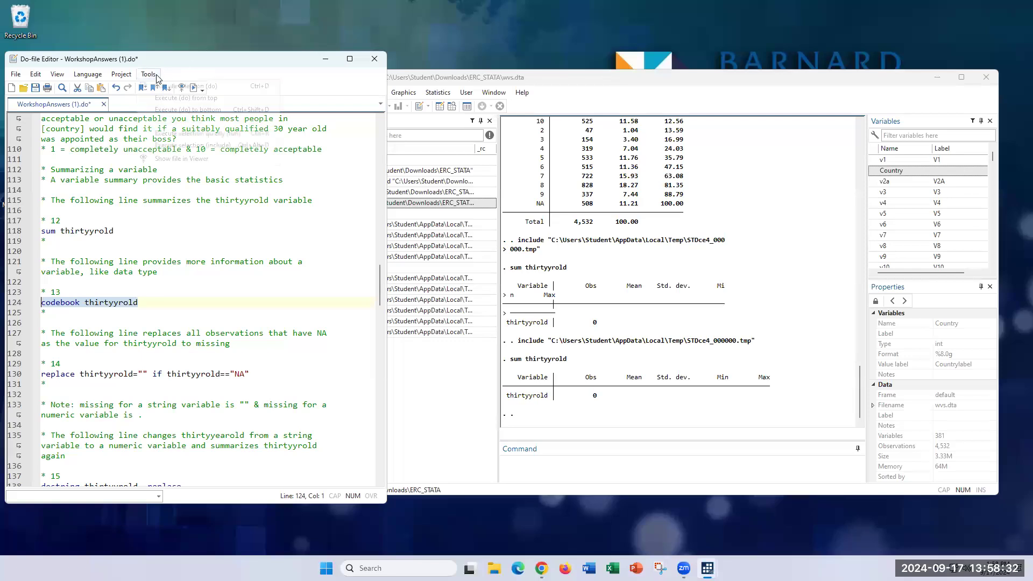
click(169, 147)
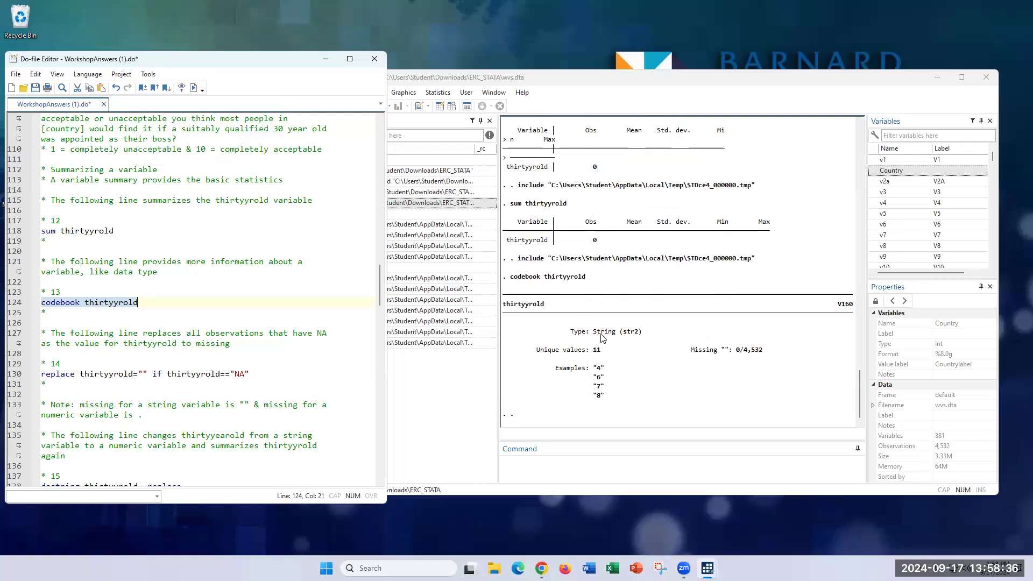
Examine the type, unique values and missing count in the codebook output for thirtyyrold, and the parts of the section 14 replace command.
drag(573, 334, 647, 336)
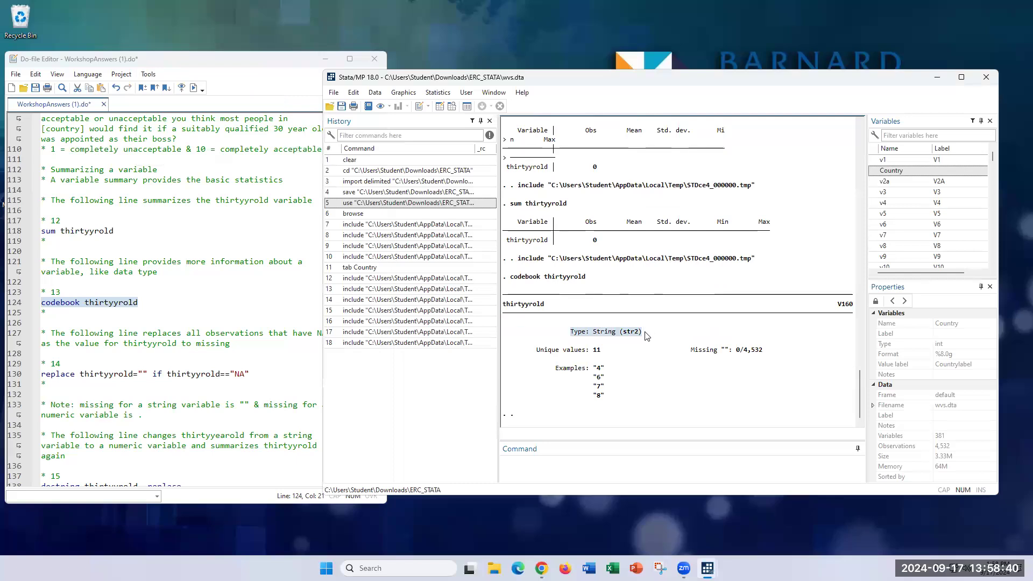
drag(605, 356, 528, 357)
drag(701, 353, 769, 352)
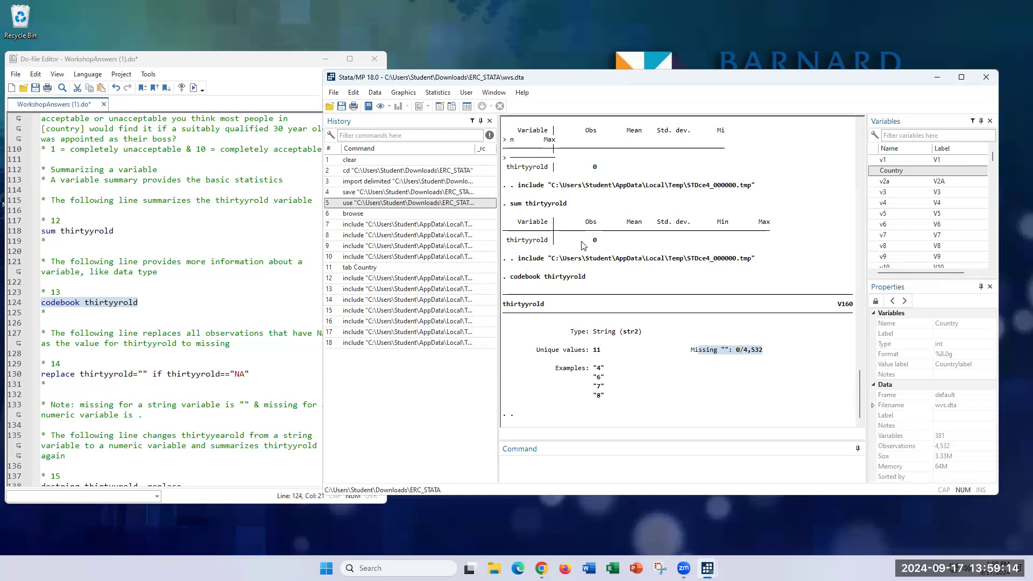
click(47, 373)
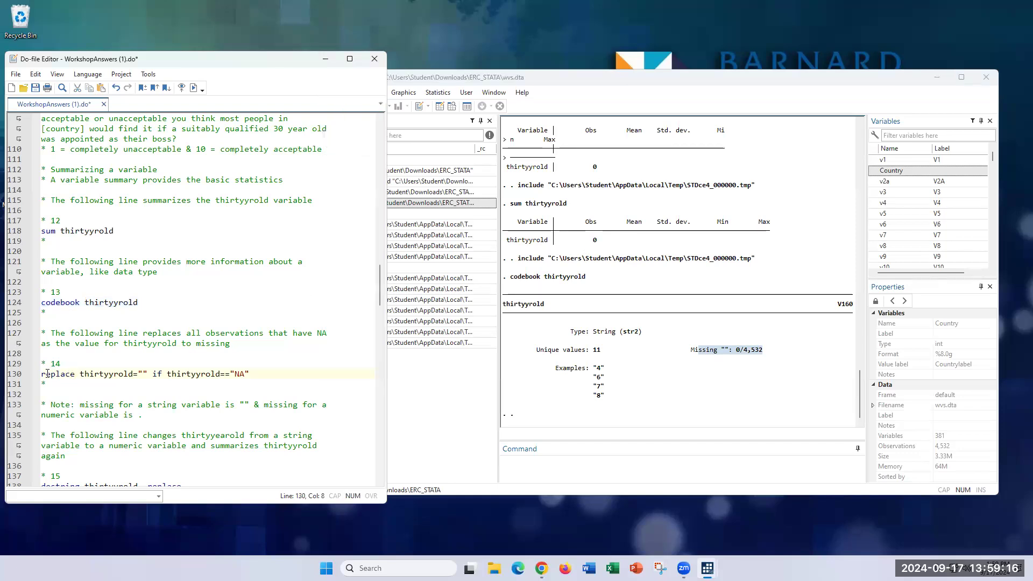
scroll(53, 371, down, 2)
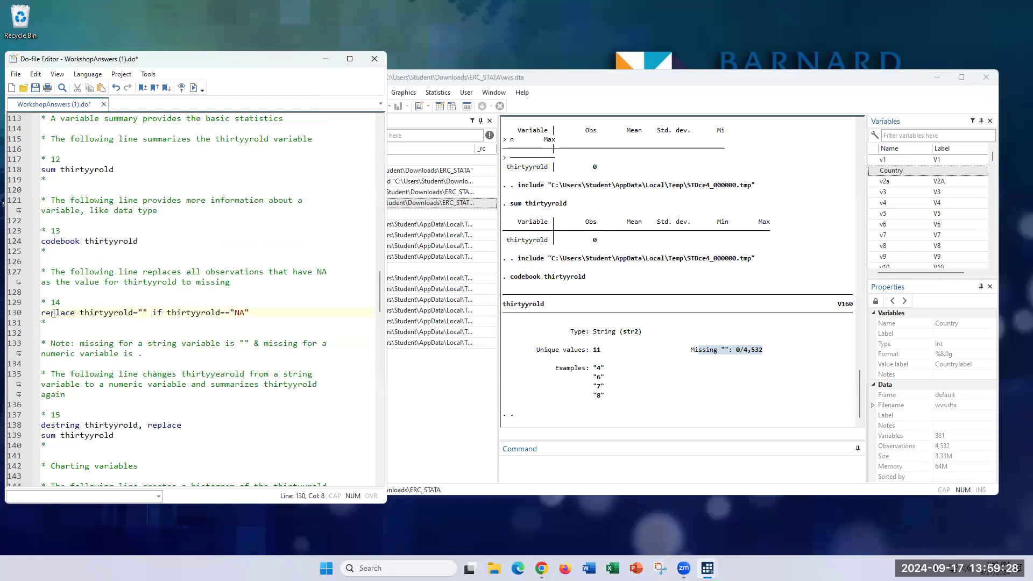
drag(79, 313, 42, 314)
drag(168, 314, 255, 316)
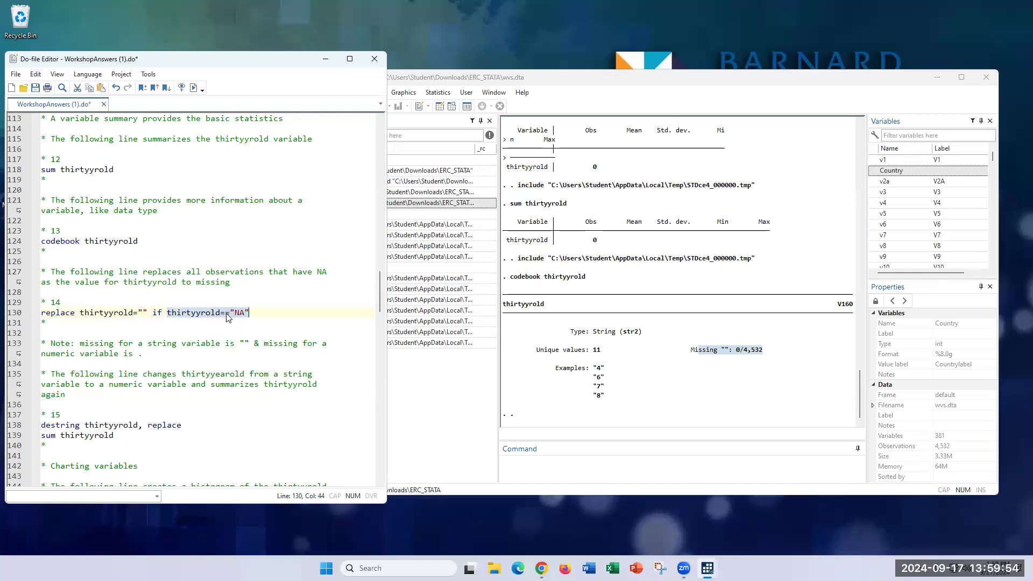
click(233, 311)
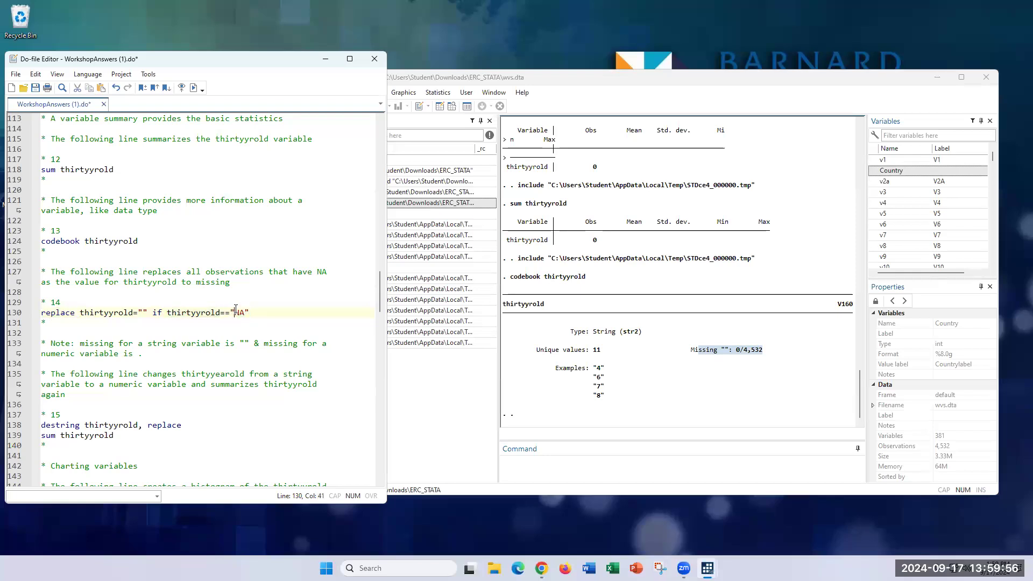
drag(147, 312, 80, 312)
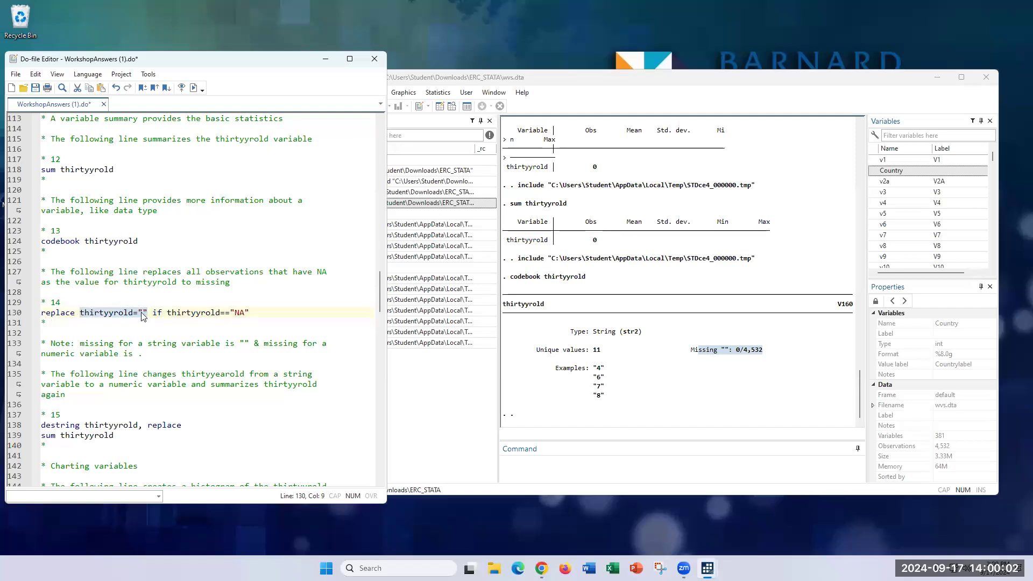
click(251, 313)
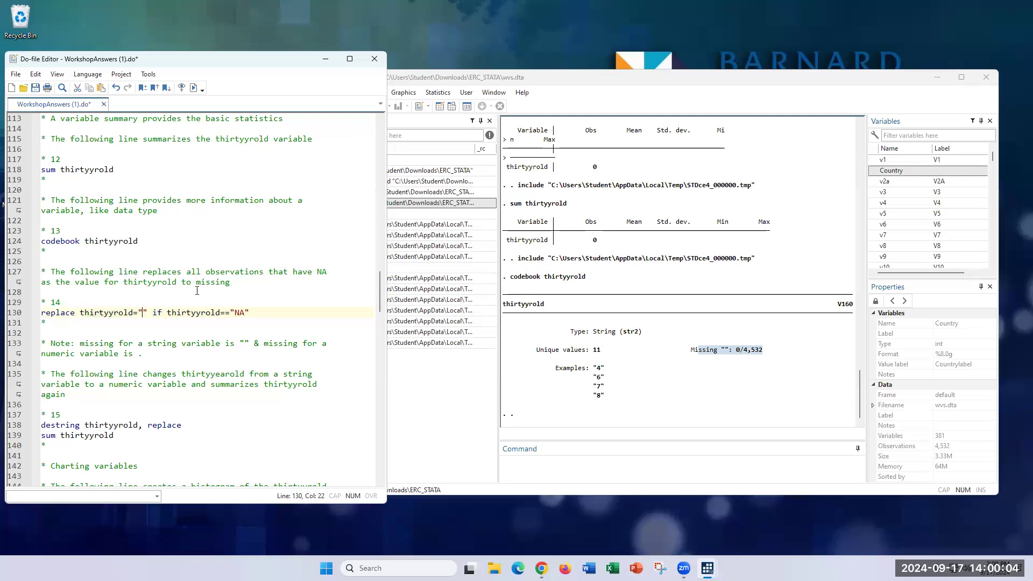
drag(251, 312, 41, 313)
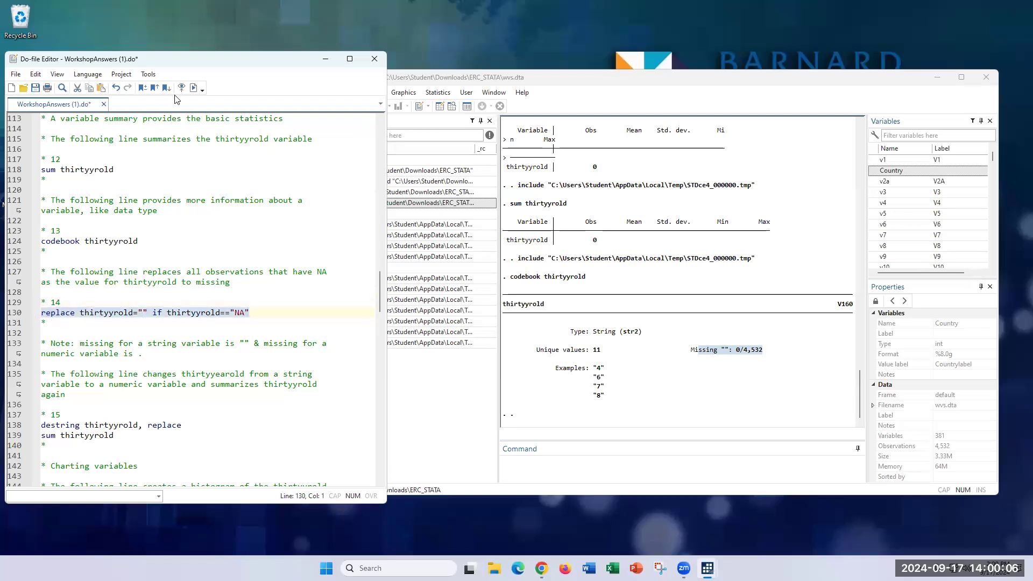
Add the line "tab thirtyyrold" directly below the replace command in section 14 of the do-file.
click(260, 313)
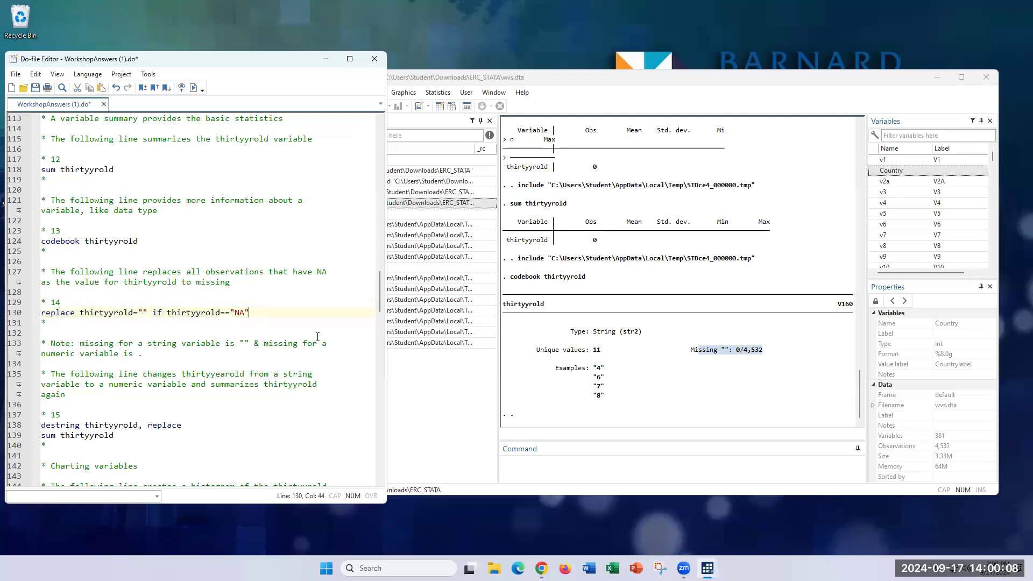
key(Return)
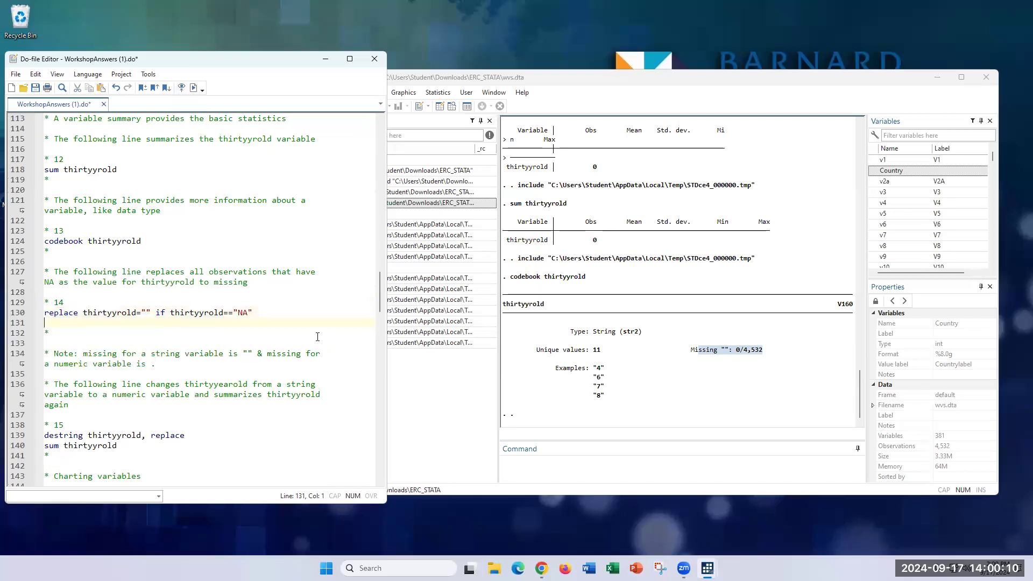
scroll(317, 337, up, 4)
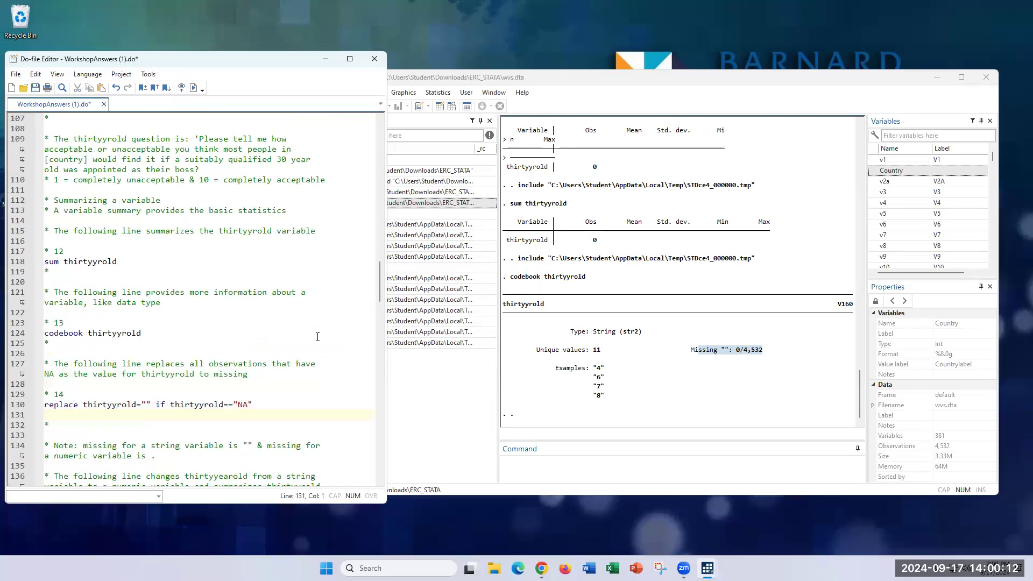
scroll(318, 337, down, 3)
text(tab thirtyyearold)
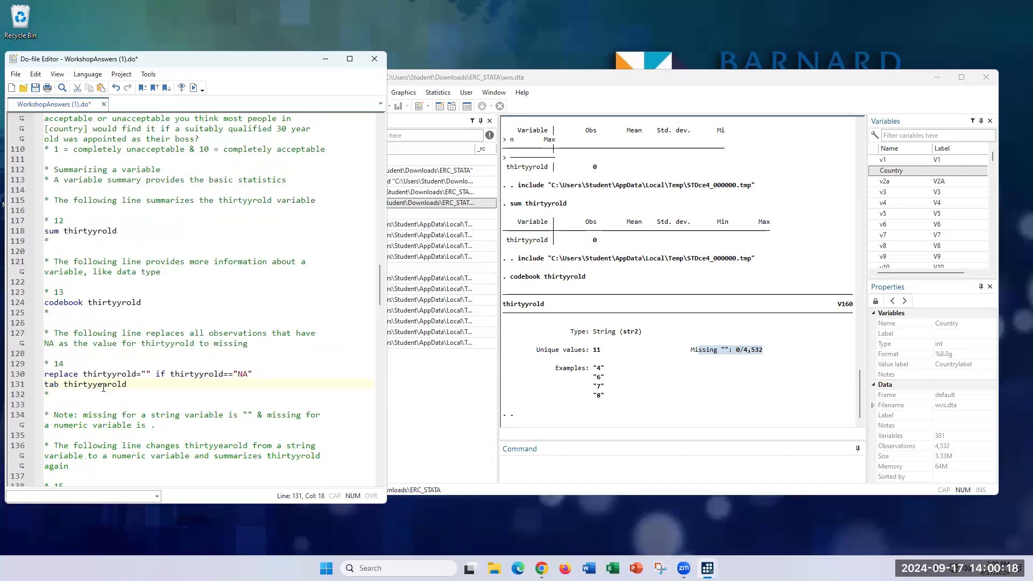
click(106, 383)
key(BackSpace)
key(BackSpace)
Execute the section 14 replace and tab lines together with include, and compare the frequency table with the earlier codebook missing count.
drag(122, 383, 45, 374)
click(148, 74)
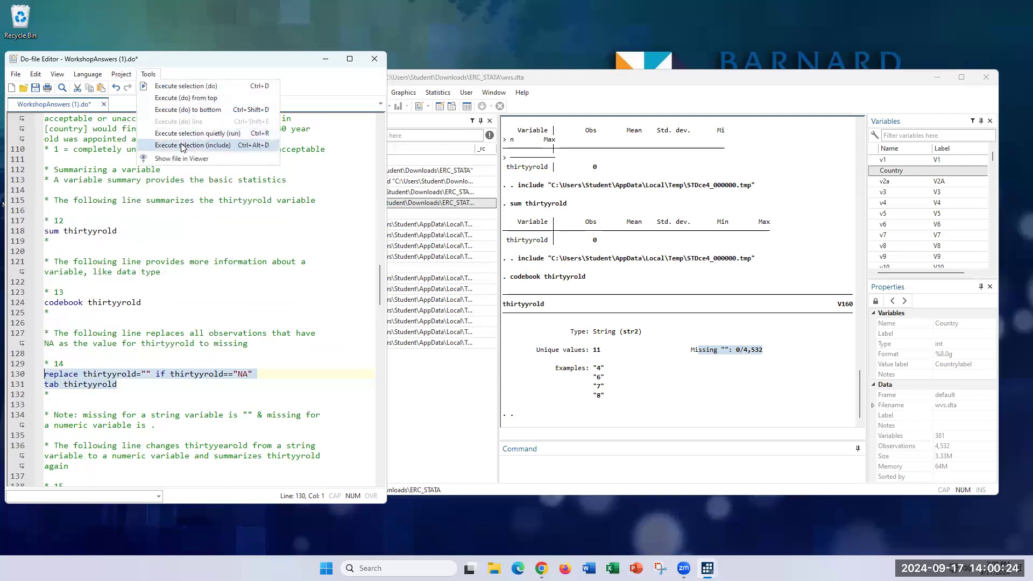
click(178, 138)
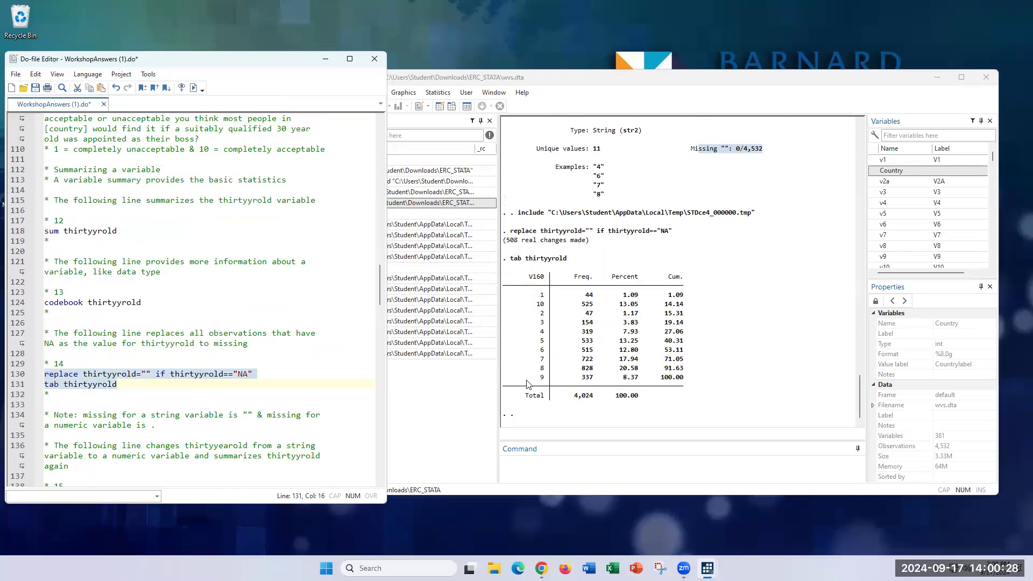
scroll(550, 198, up, 2)
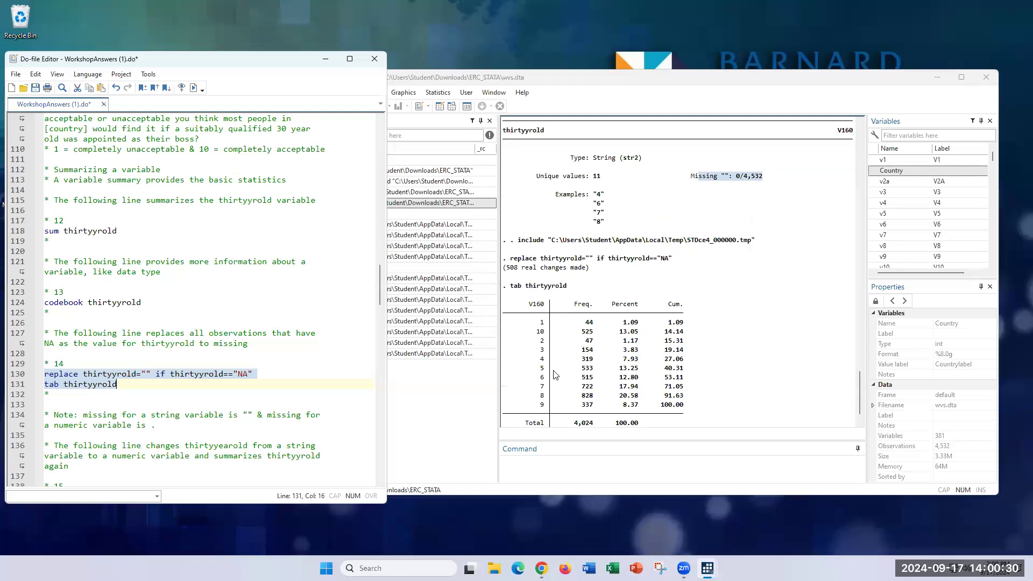
scroll(550, 198, up, 2)
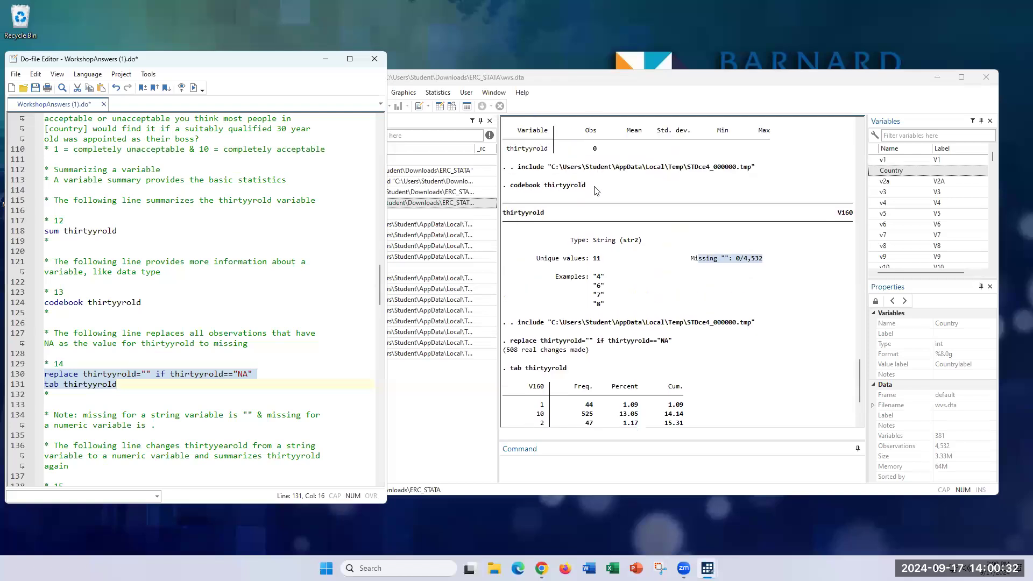
click(565, 189)
scroll(614, 342, down, 4)
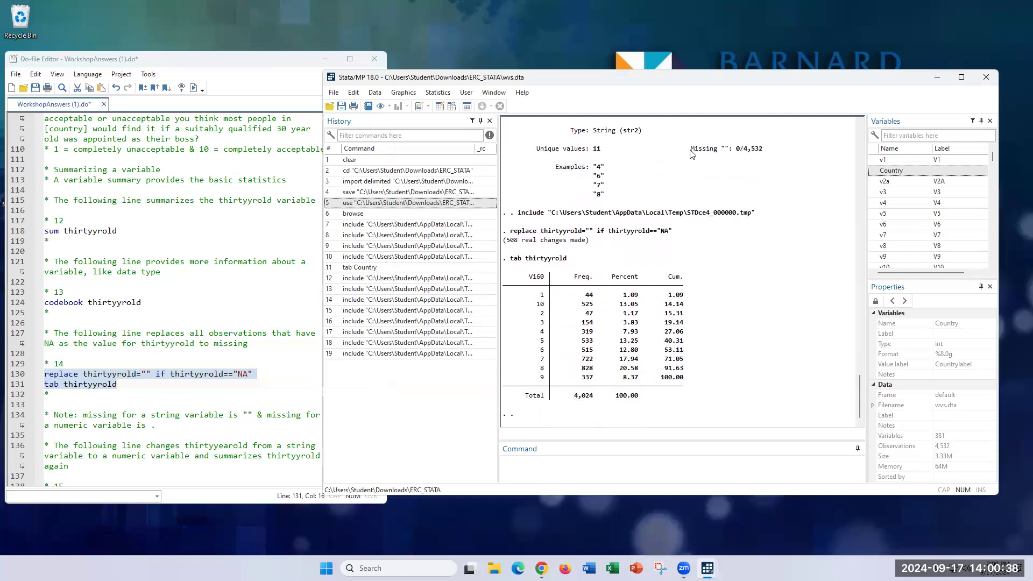
drag(691, 149, 763, 153)
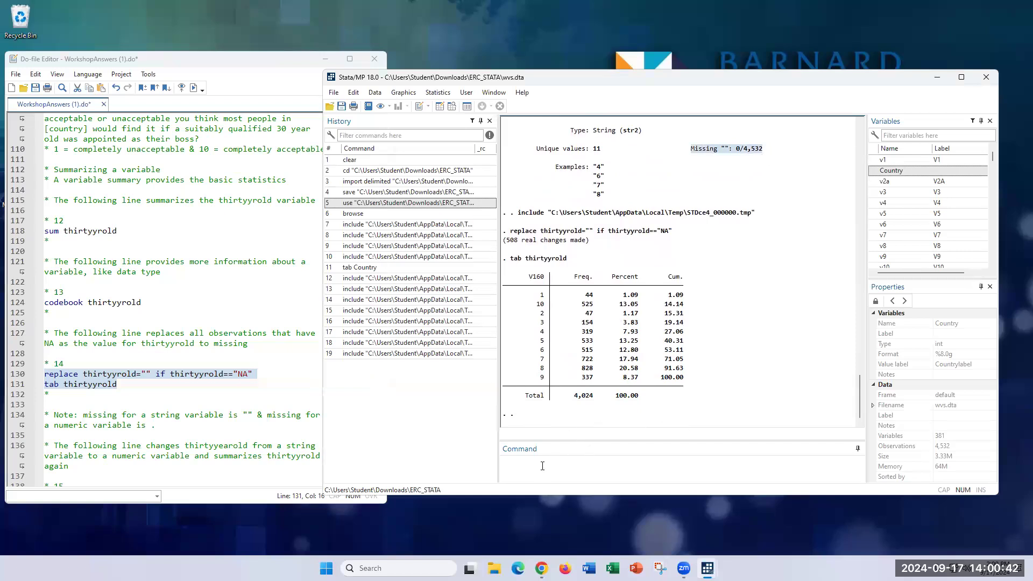
Execute the section 15 lines "destring thirtyyrold, replace" and "sum thirtyyrold" with include, and review the conversion notes and summary statistics.
scroll(225, 380, down, 3)
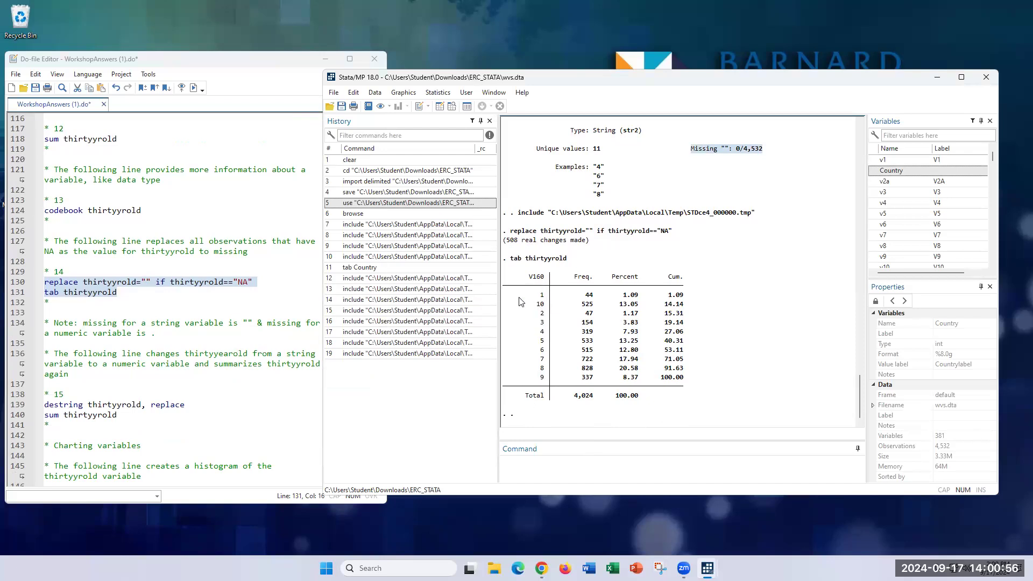
click(70, 393)
scroll(72, 385, down, 1)
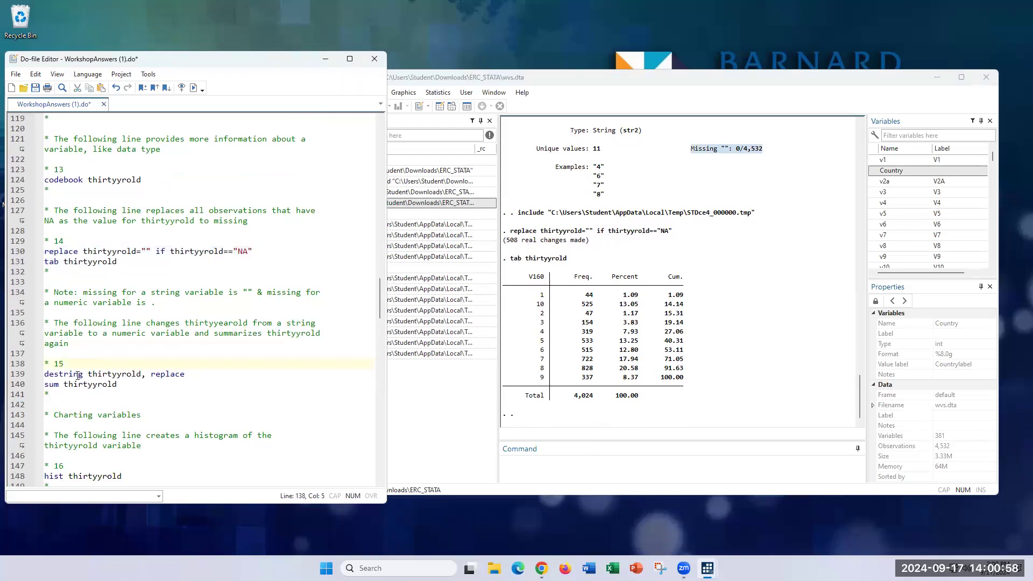
drag(83, 374, 44, 373)
click(104, 374)
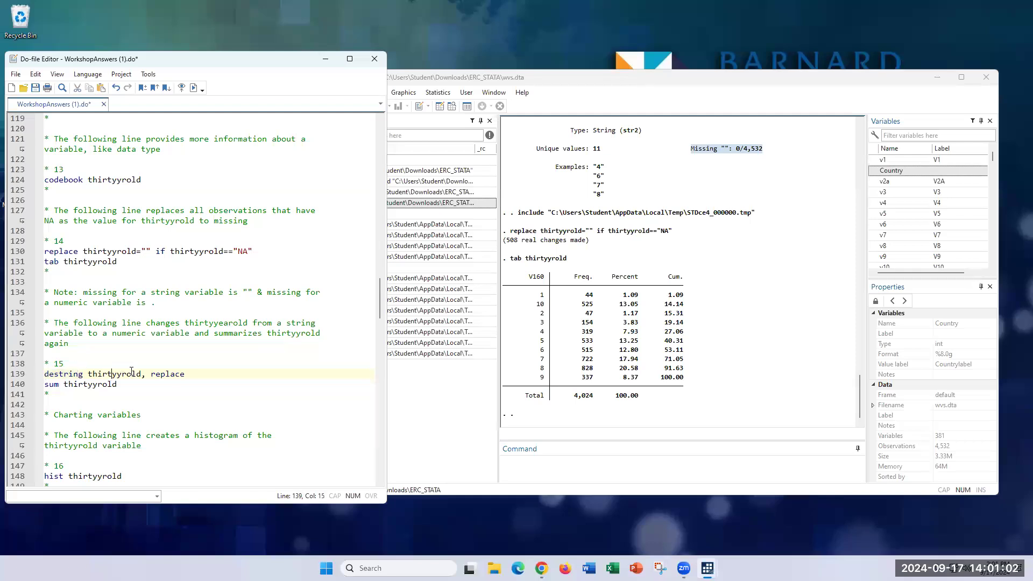
drag(151, 374, 192, 384)
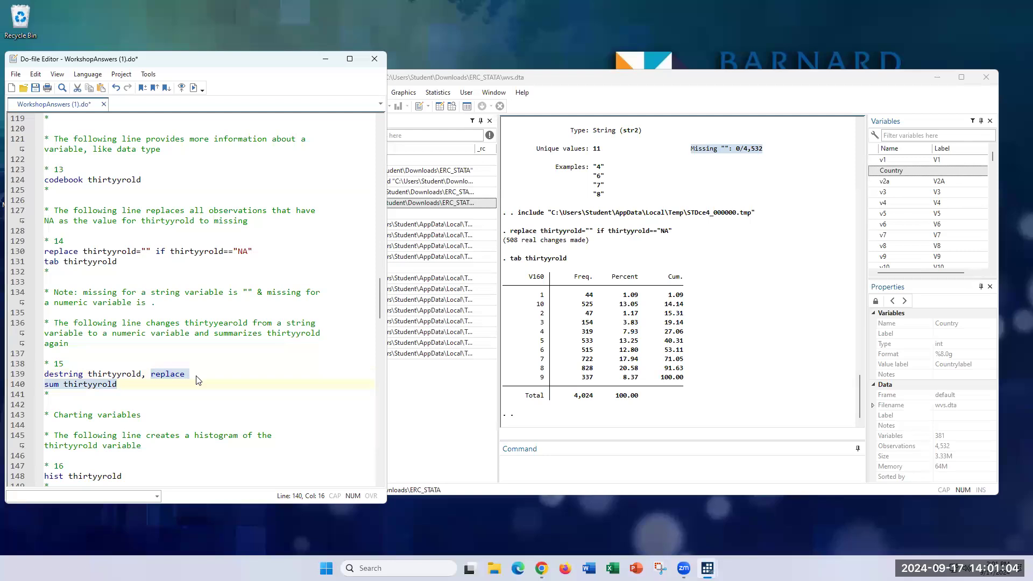
click(203, 374)
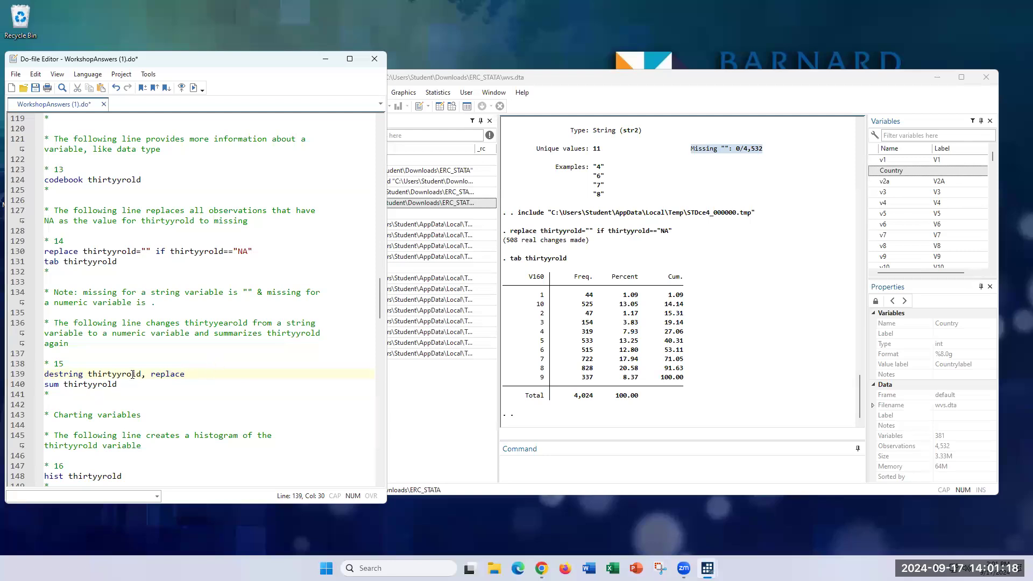
drag(117, 384, 44, 374)
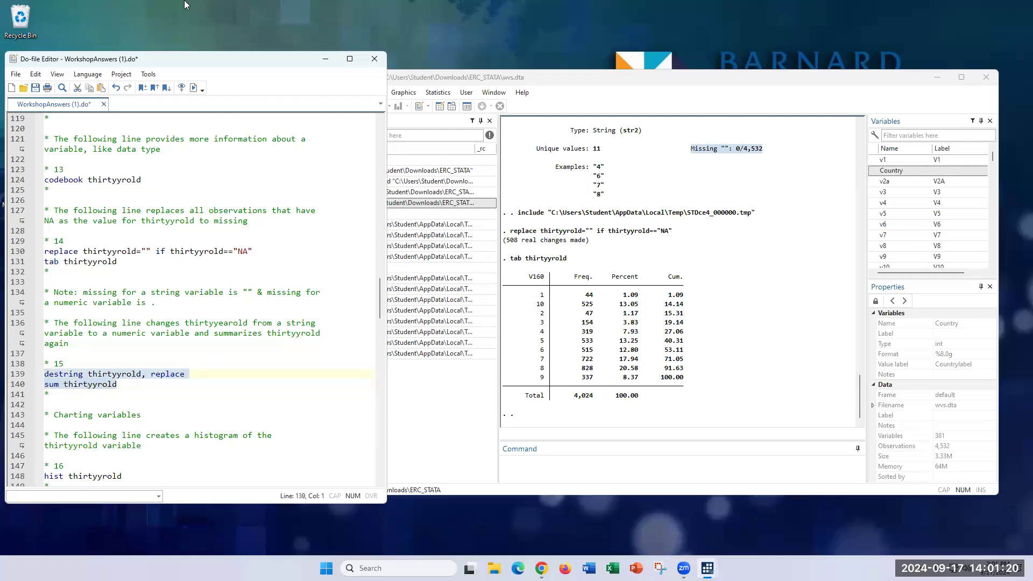
click(148, 74)
click(192, 145)
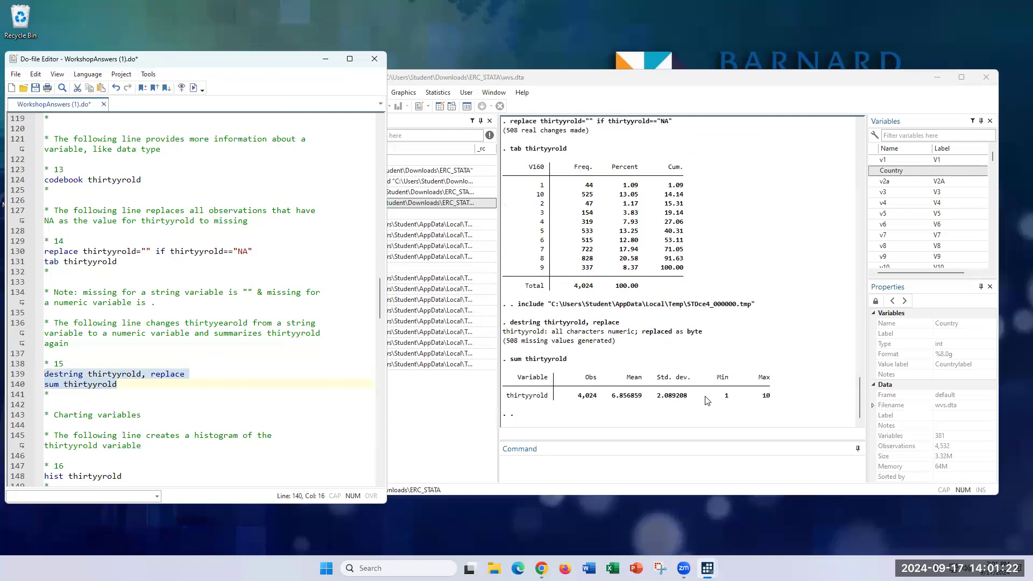
drag(572, 322, 638, 337)
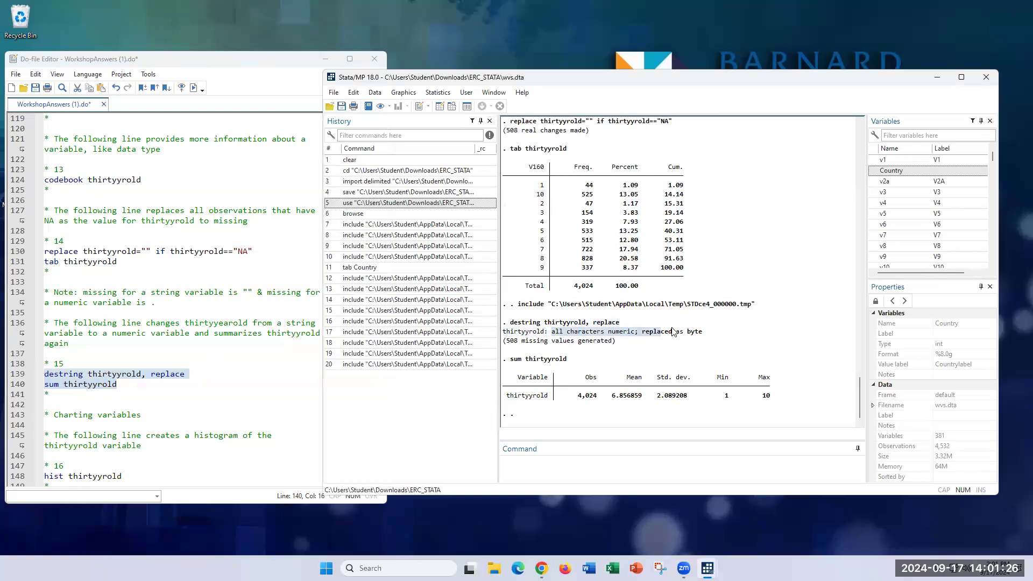
drag(521, 341, 617, 344)
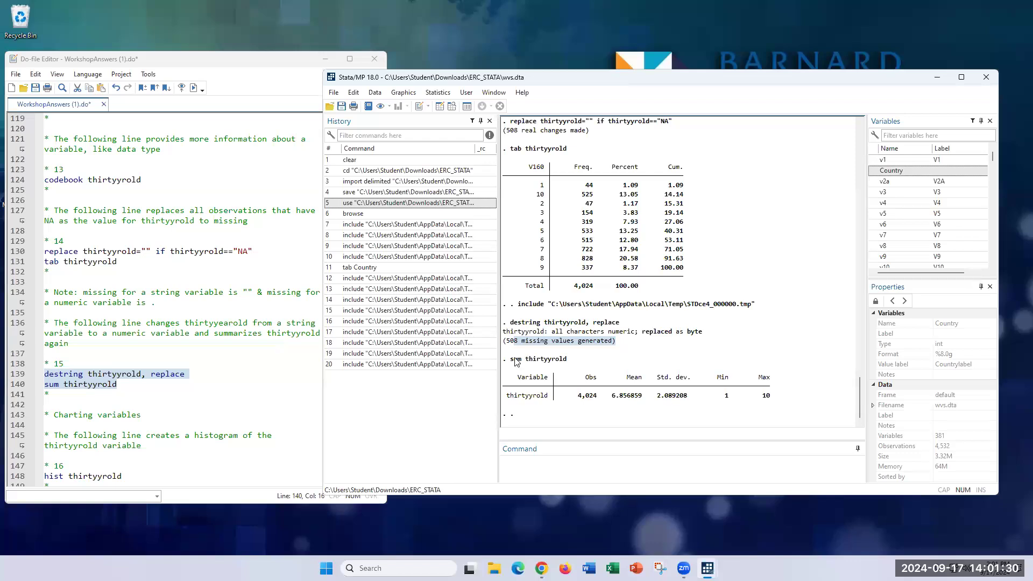
drag(653, 405, 709, 398)
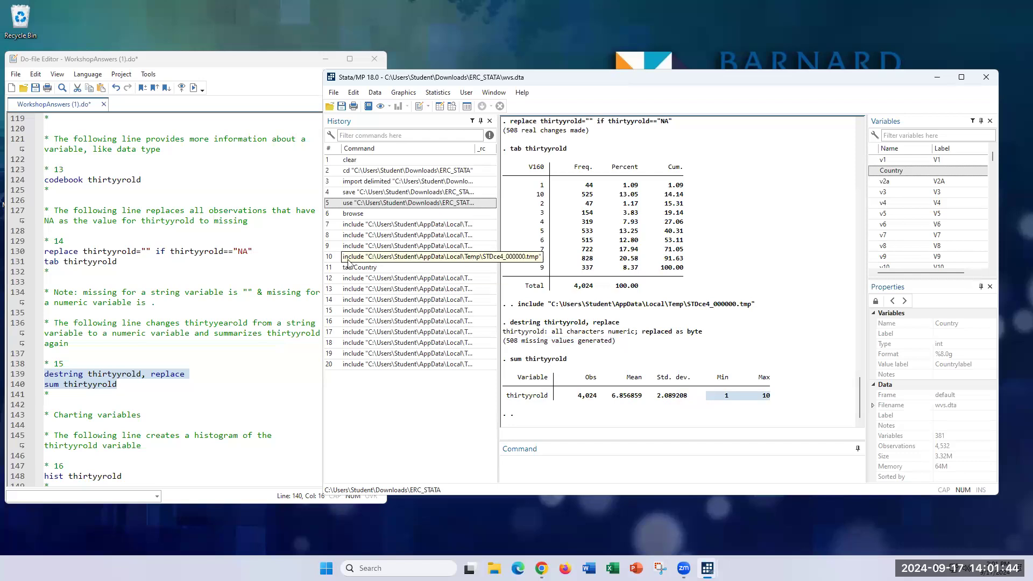
Execute the section 16 line "hist thirtyyrold" with include to create a histogram of the variable.
scroll(229, 288, down, 3)
scroll(230, 289, down, 3)
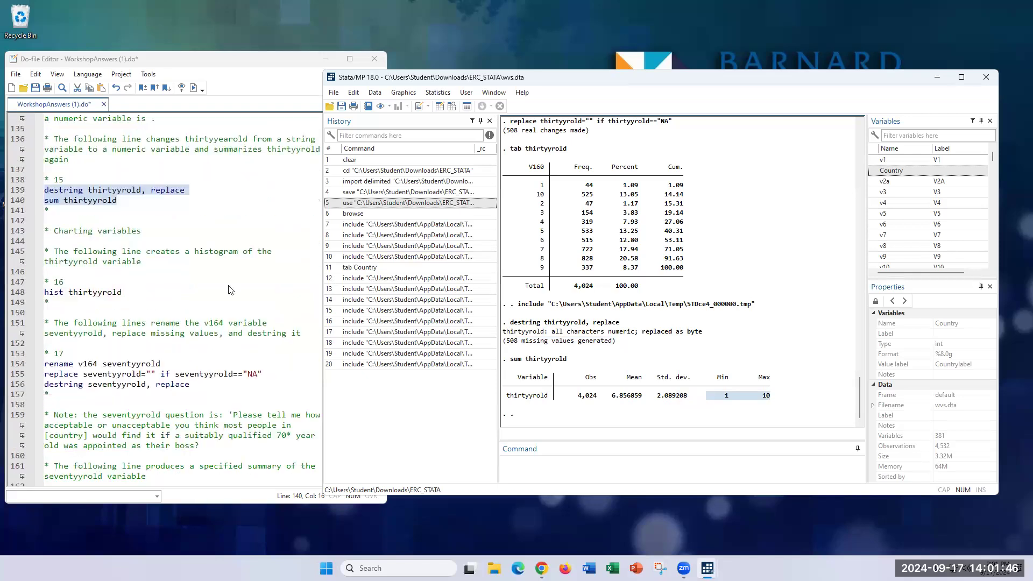
scroll(224, 302, down, 1)
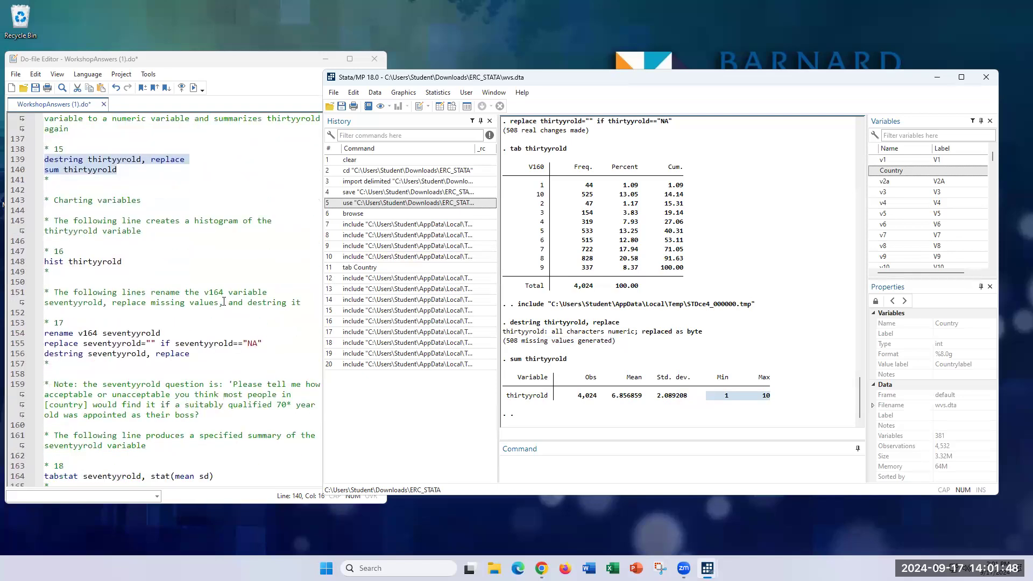
click(152, 259)
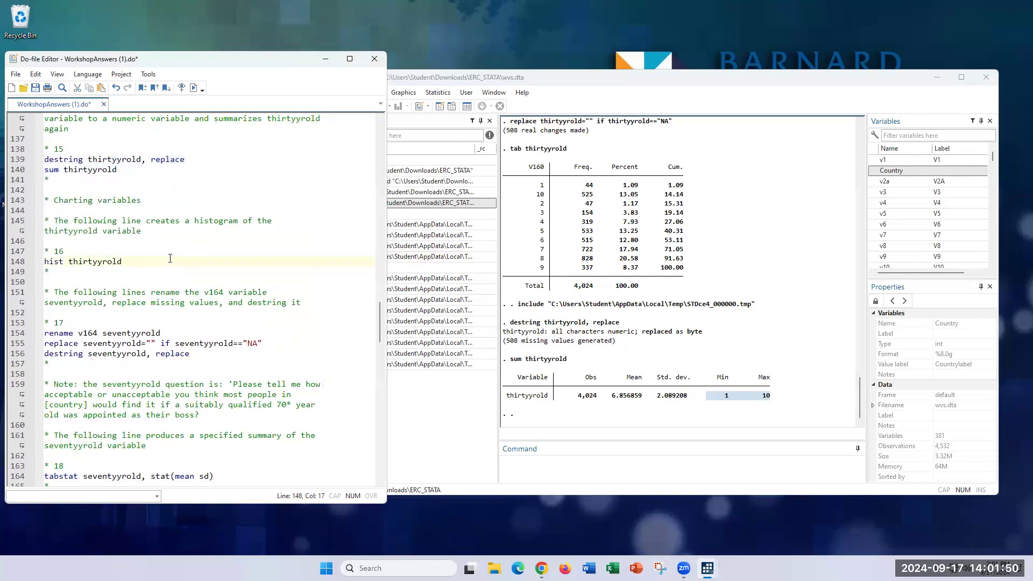
shift+click(38, 261)
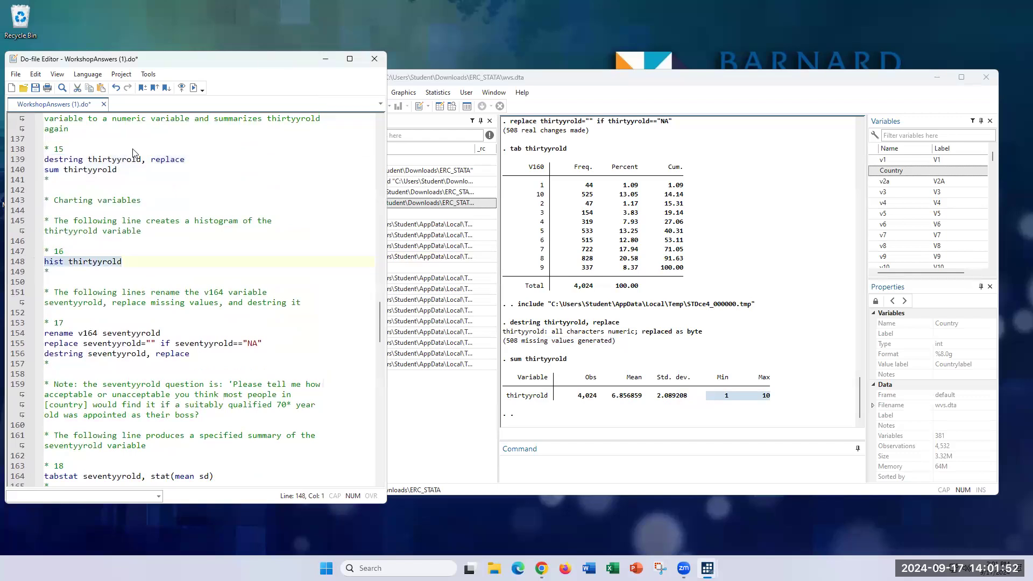
click(148, 75)
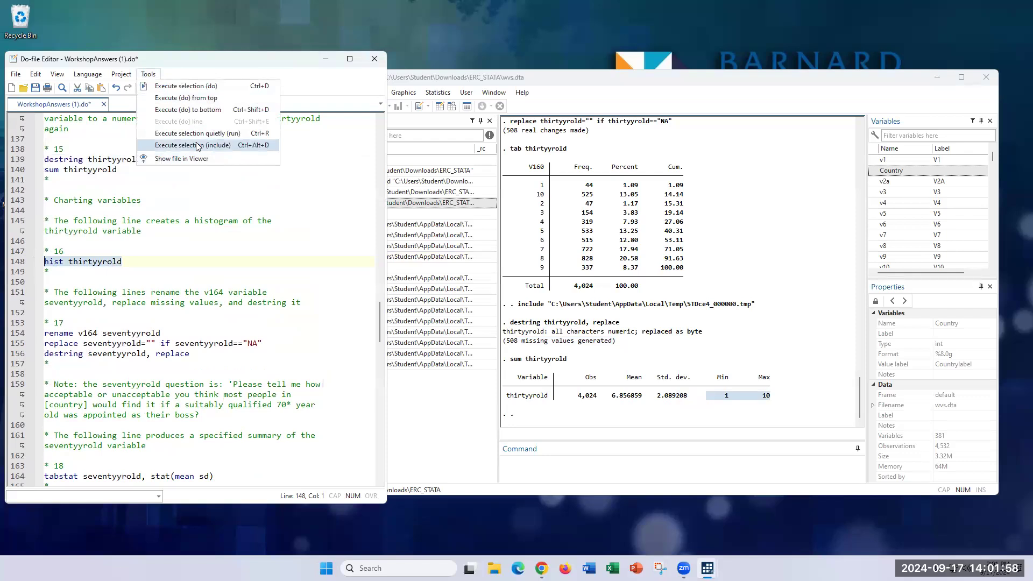
click(197, 146)
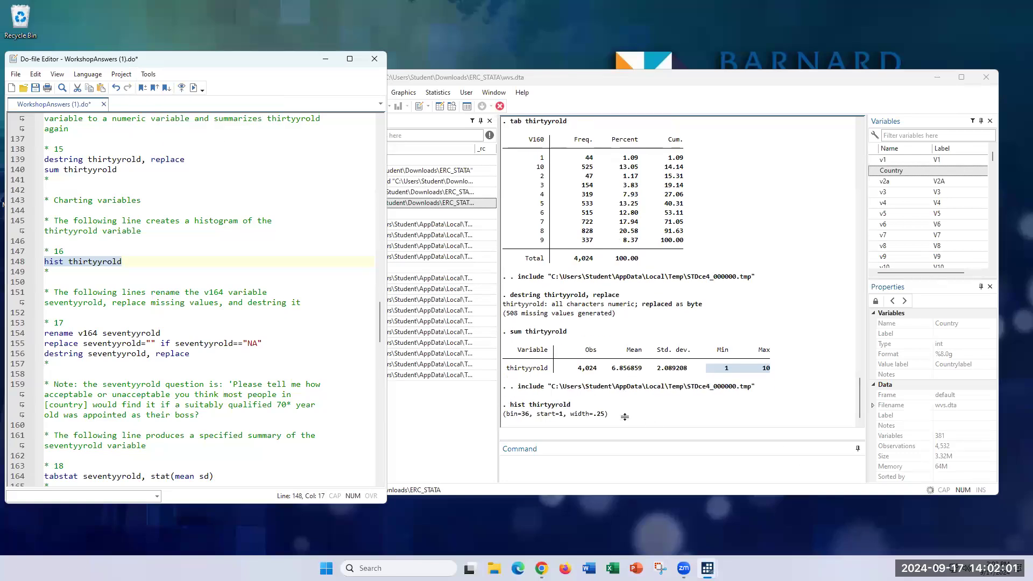
Examine the bin, start and width notes and the histogram of thirtyyrold, and close the graph window.
double_click(527, 409)
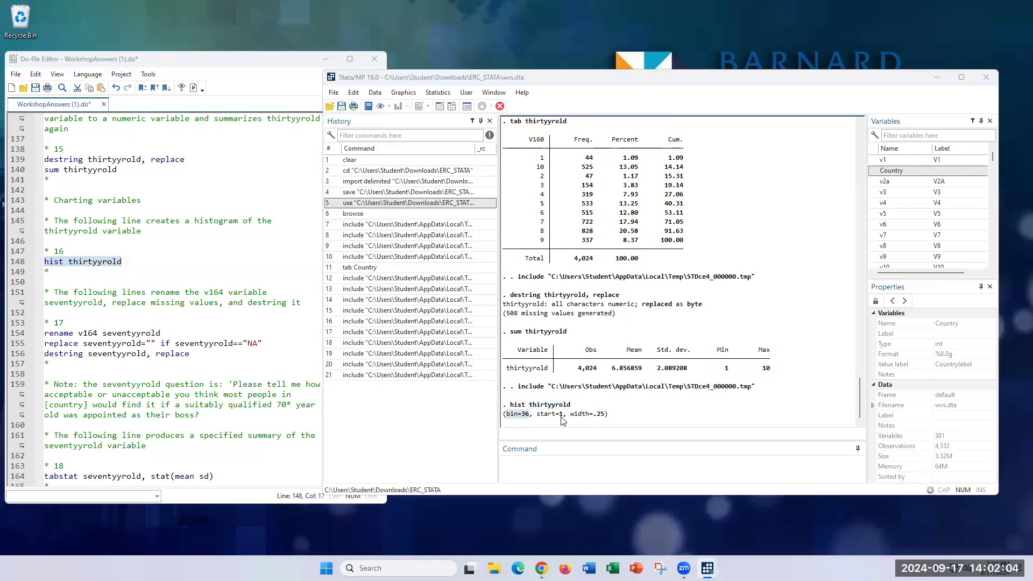
drag(561, 396, 549, 398)
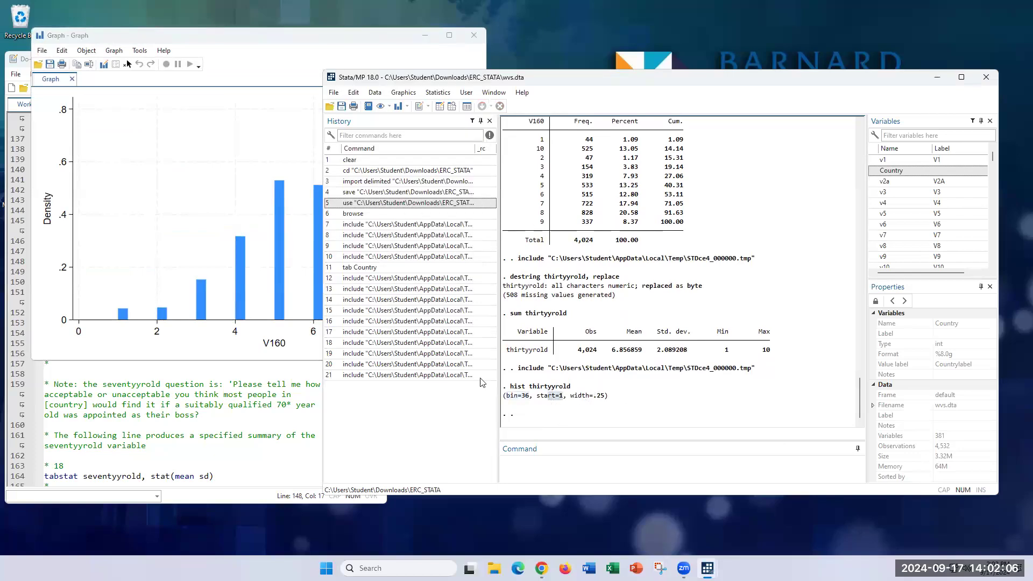
click(288, 343)
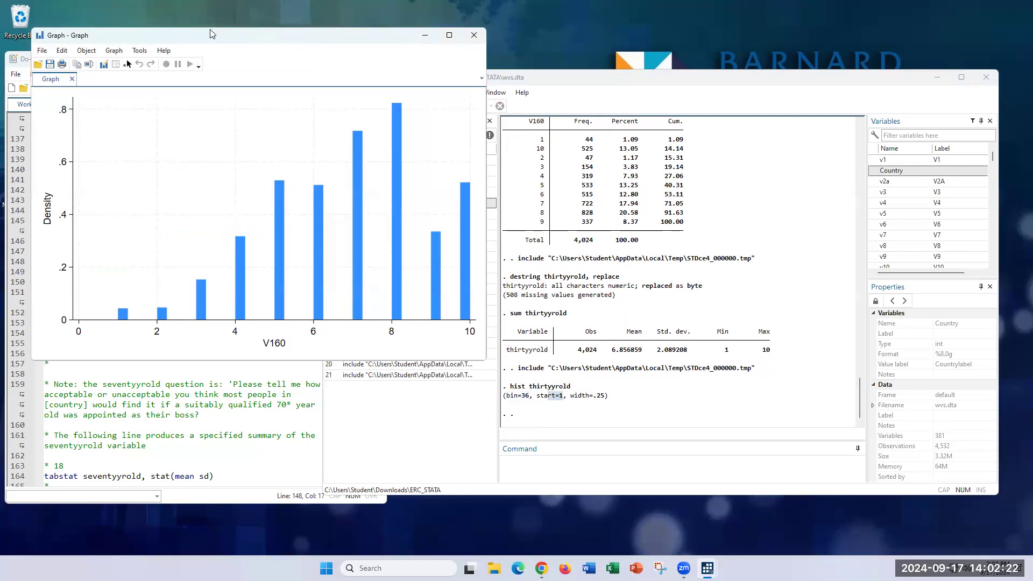
drag(210, 33, 328, 53)
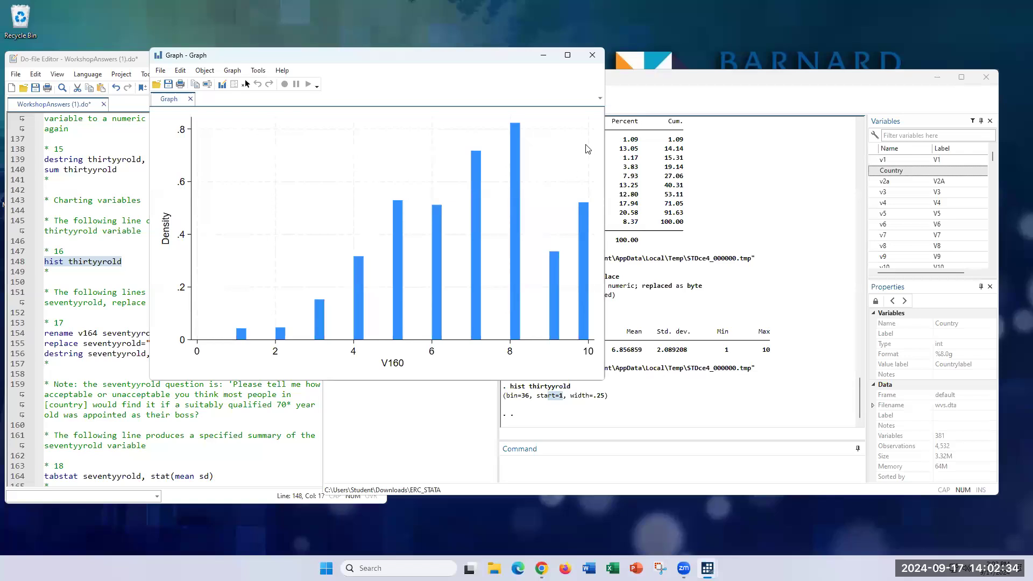
click(591, 55)
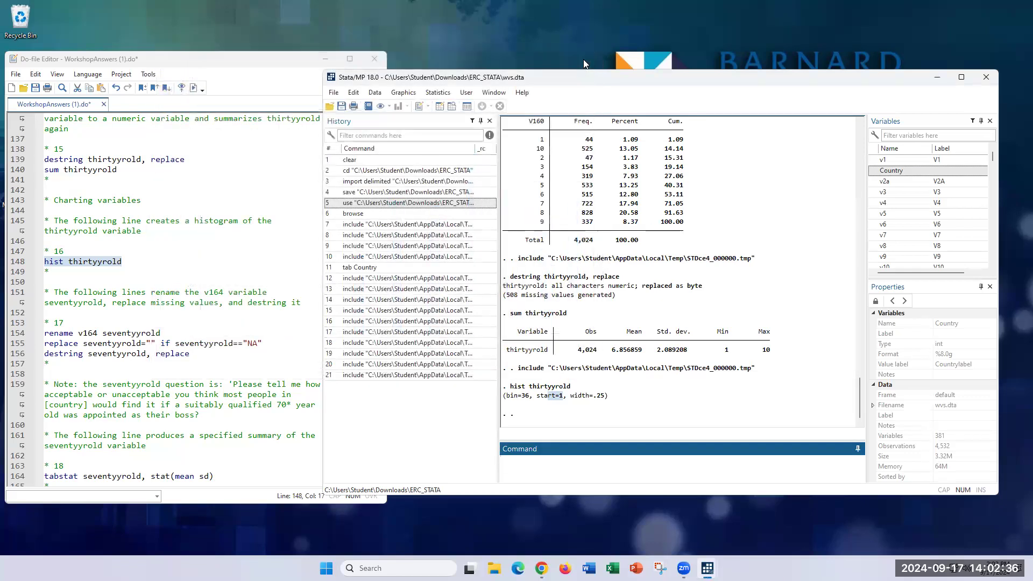
Create a histogram of thirtyyrold with the number of bins set to 6, using the histogram dialog.
click(405, 92)
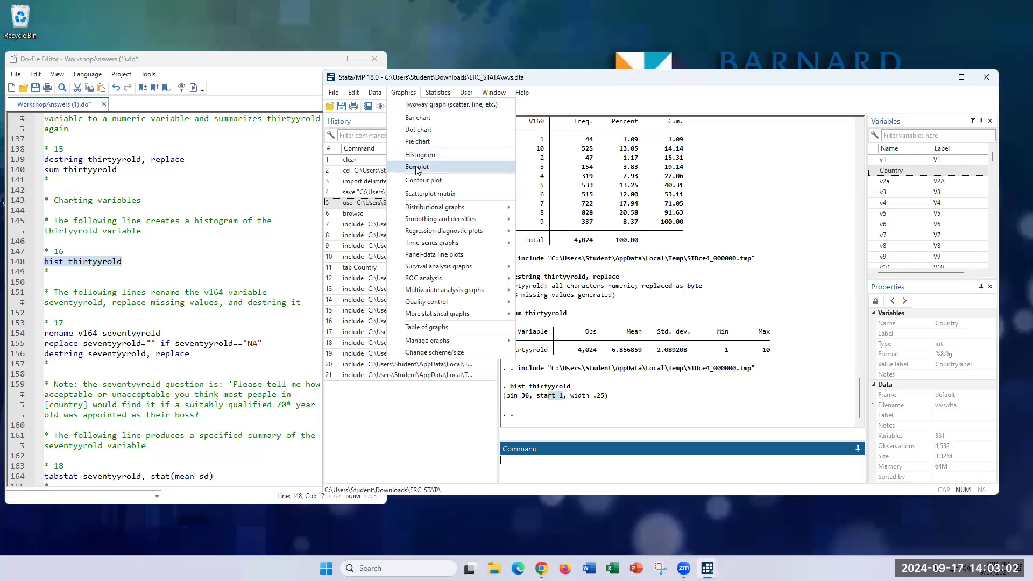
click(437, 155)
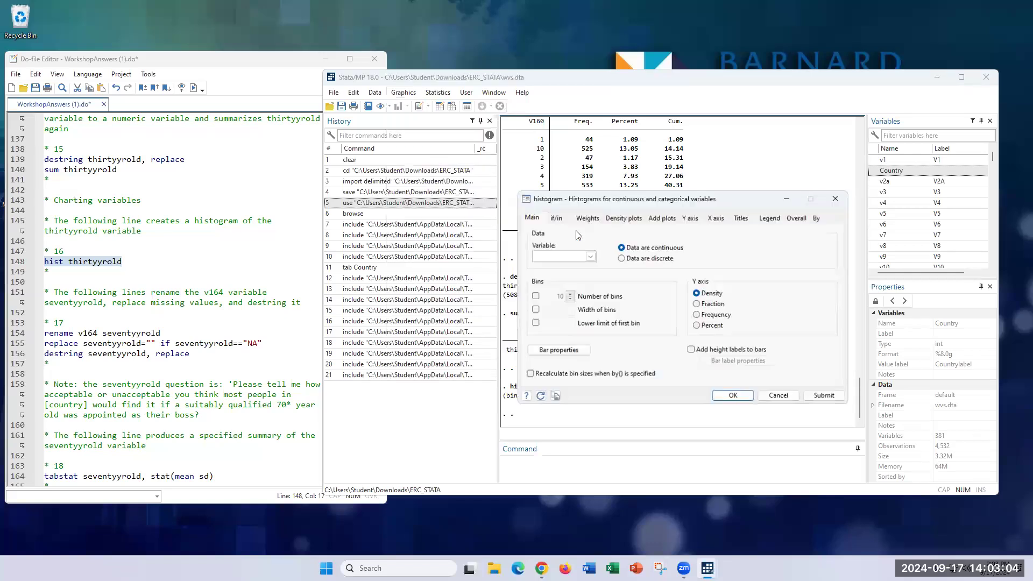
click(590, 257)
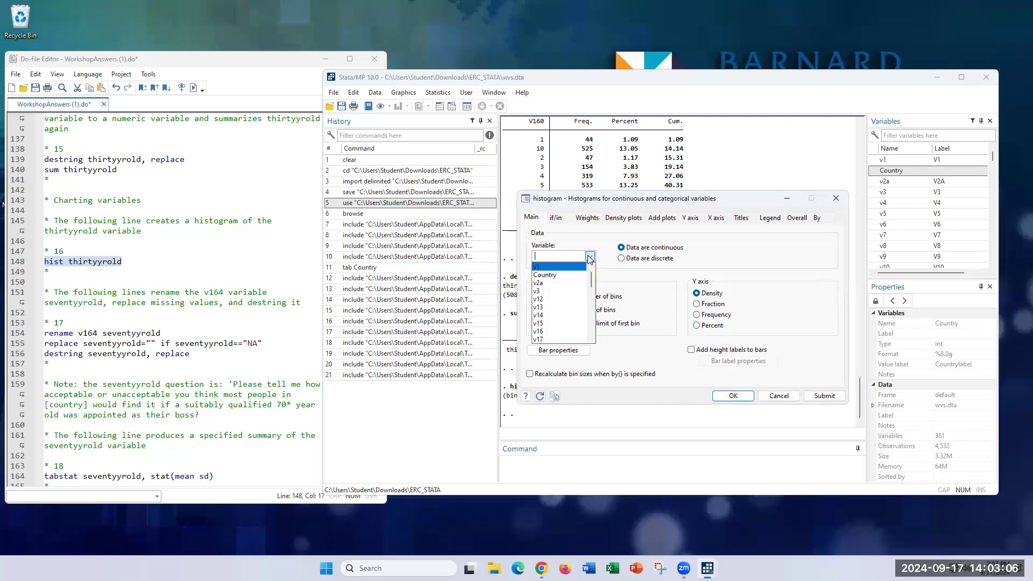
click(567, 279)
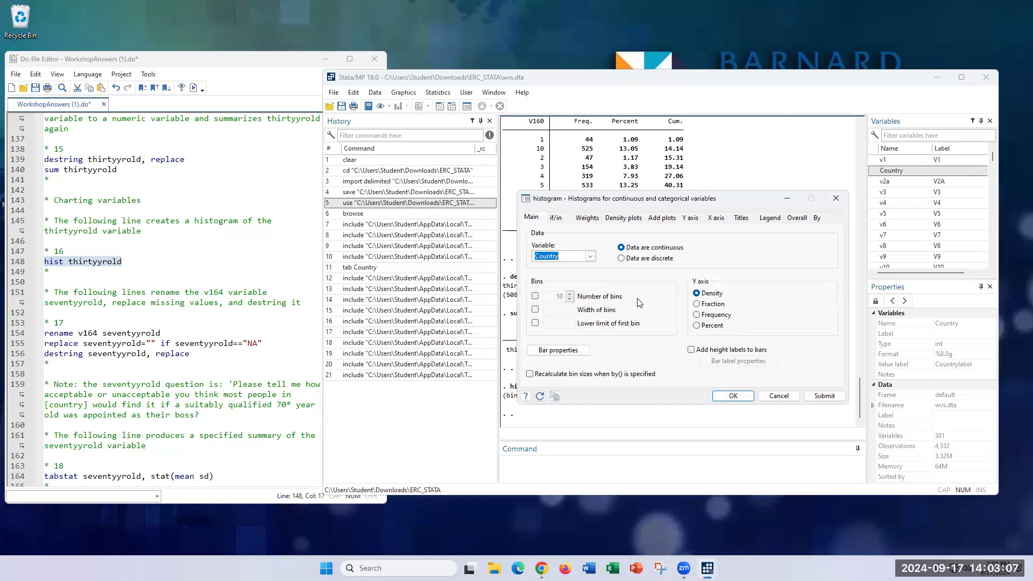
click(587, 257)
scroll(559, 302, down, 10)
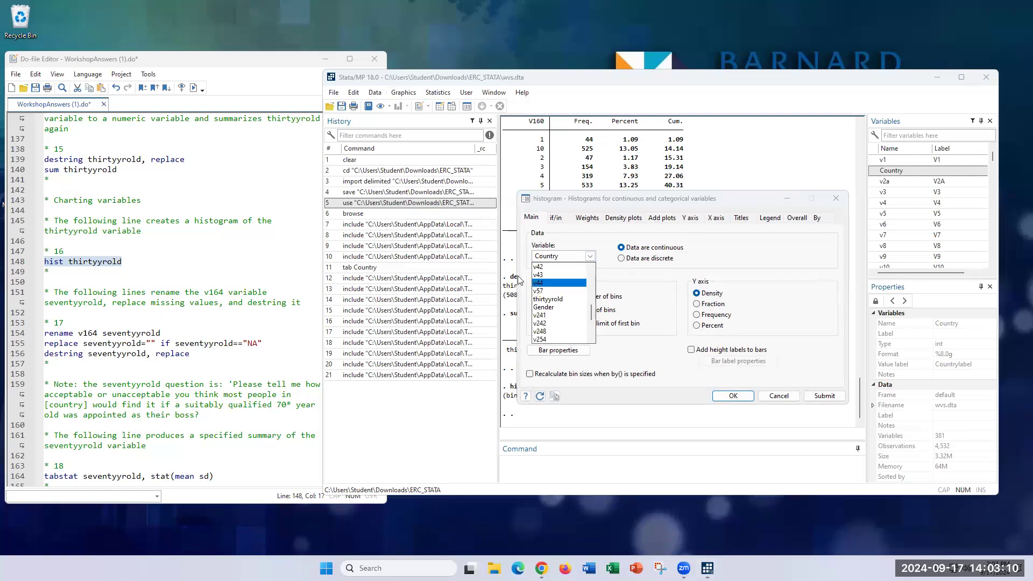
click(549, 299)
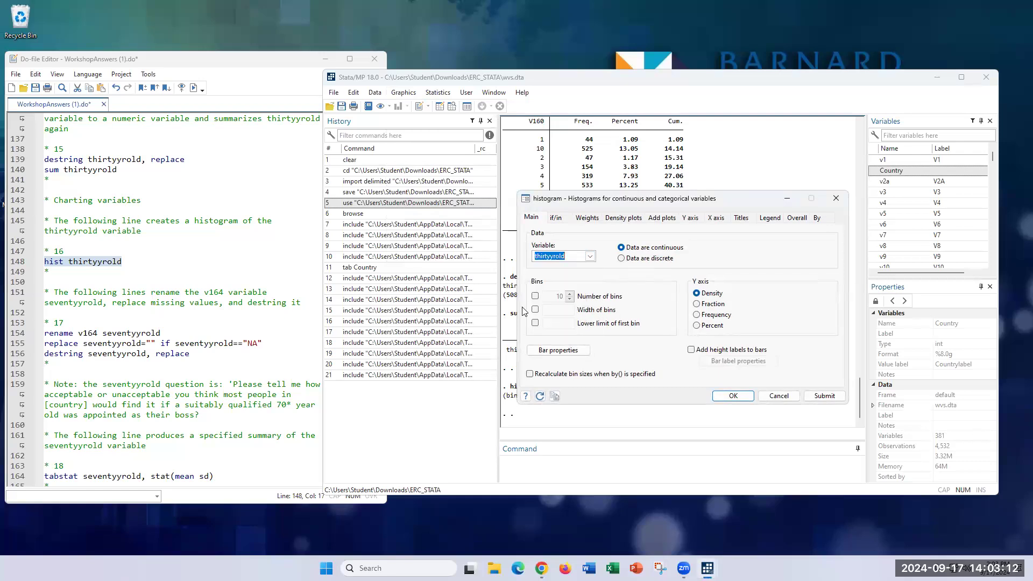
click(537, 296)
double_click(558, 296)
text(6)
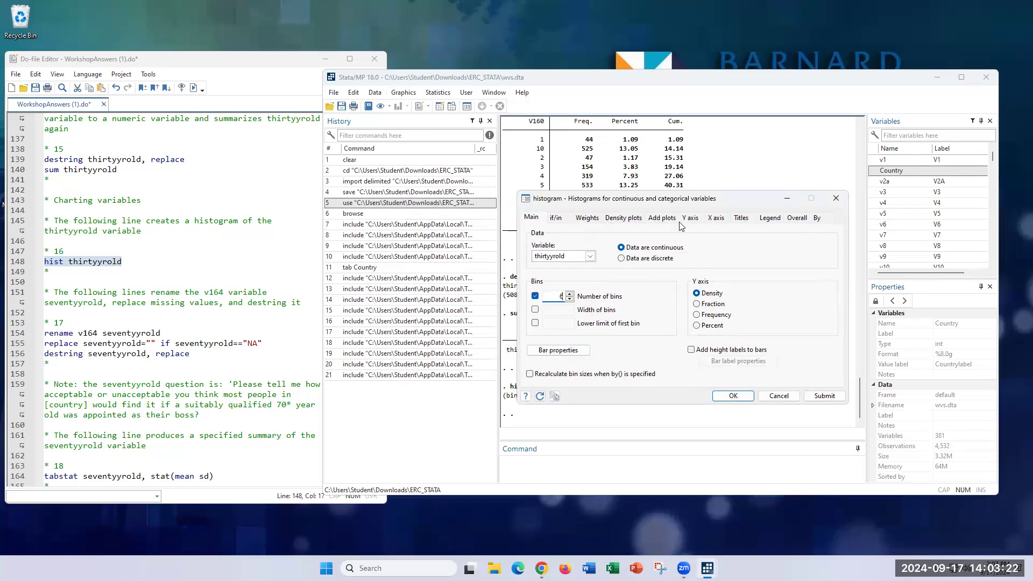
click(743, 394)
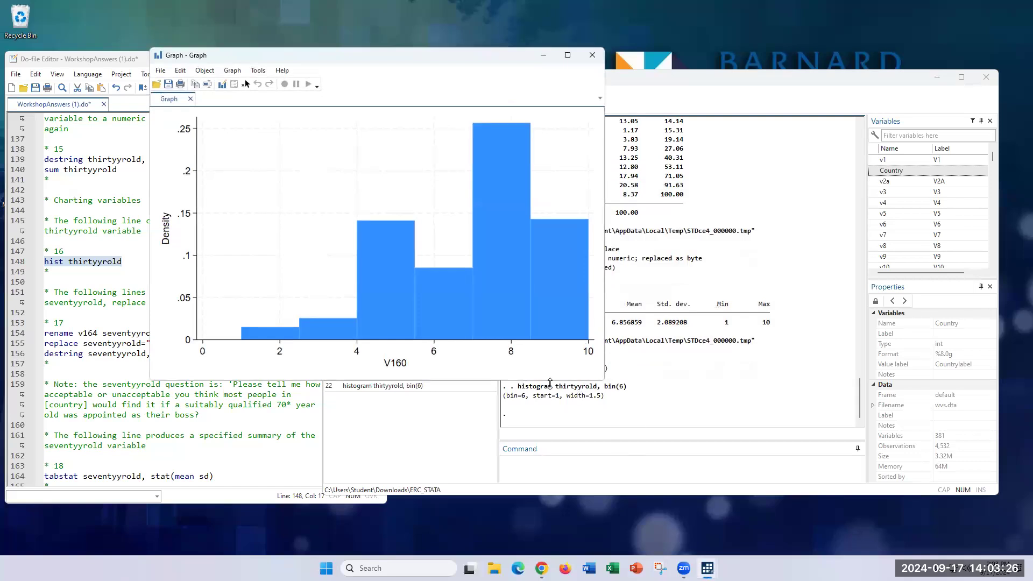
Replace the section 16 line in the do-file with the generated command "histogram thirtyyrold, bin(6)" copied from the results, and close the graph.
drag(518, 390, 648, 394)
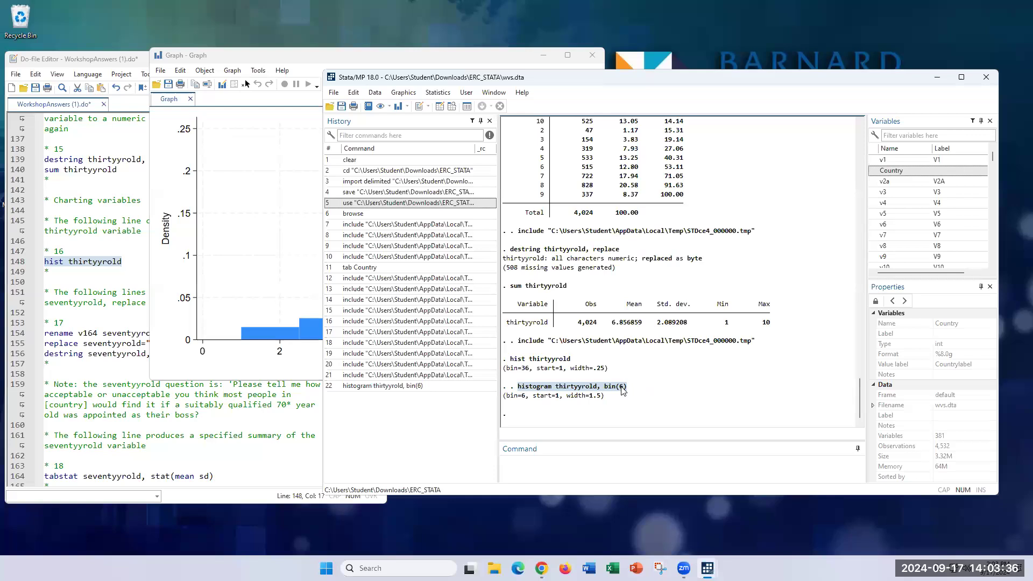
click(623, 390)
drag(639, 393, 605, 387)
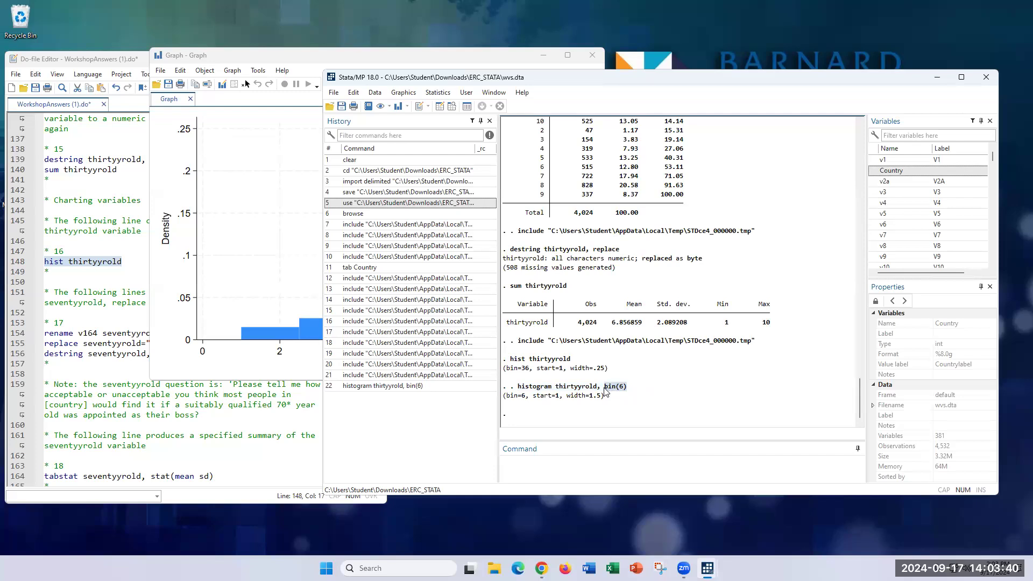
drag(649, 391, 521, 392)
key(ctrl+c)
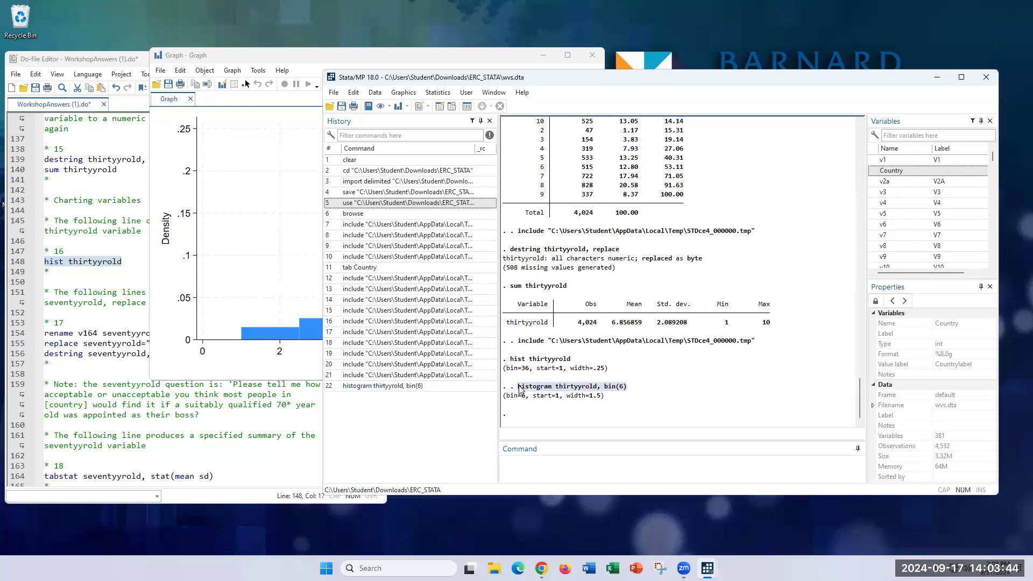
drag(122, 262, 45, 265)
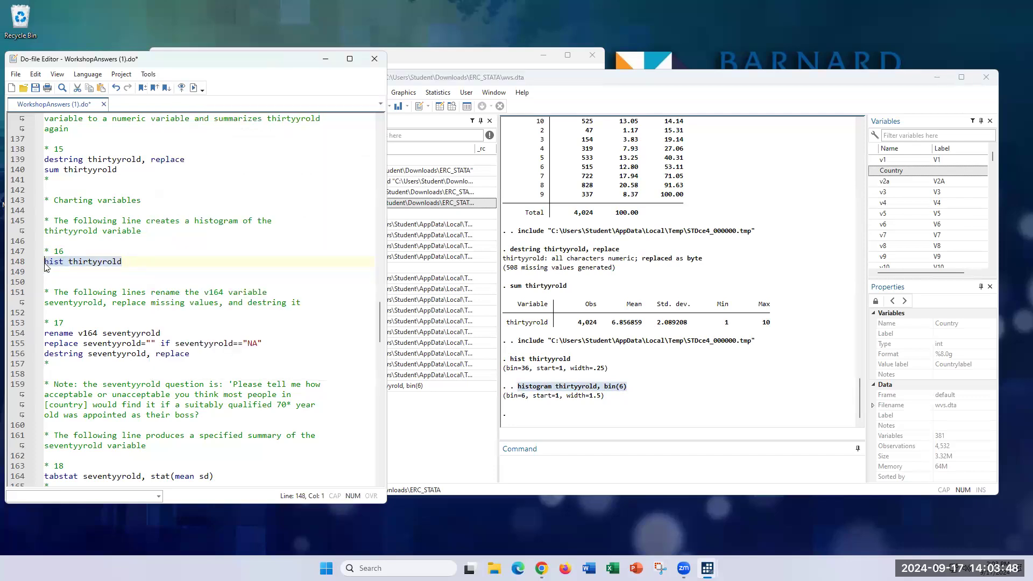
key(ctrl+v)
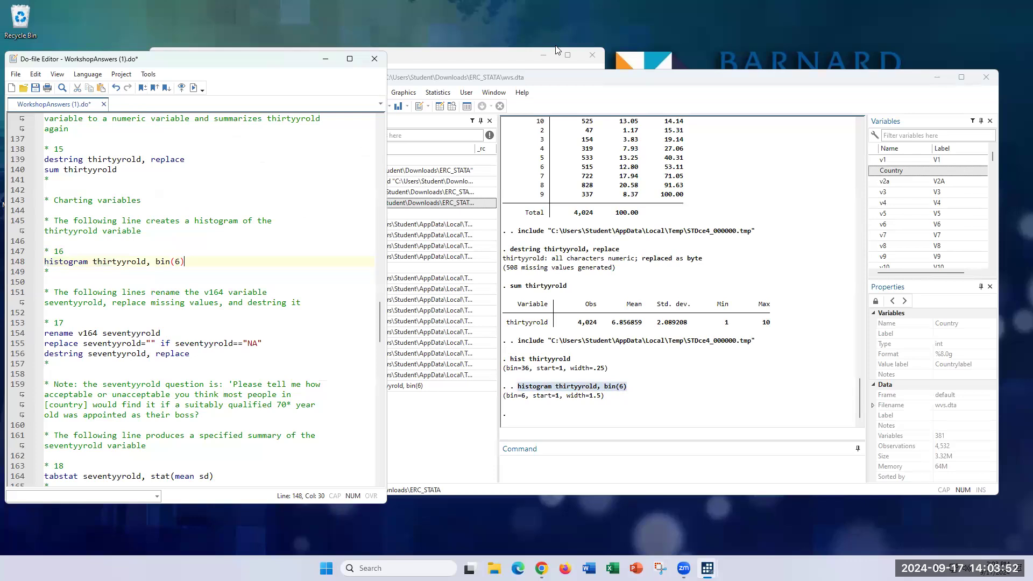
click(528, 57)
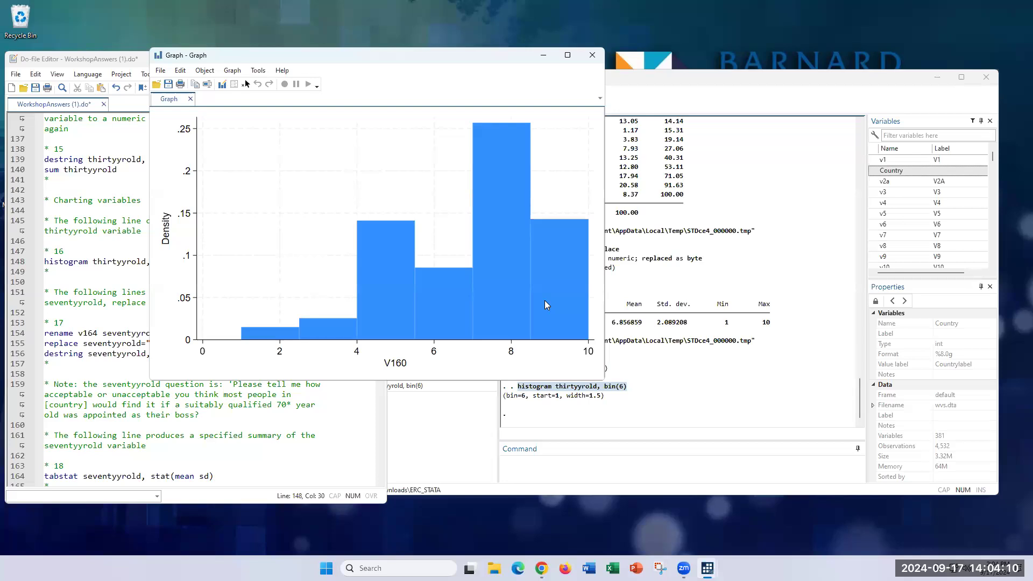
click(593, 56)
click(399, 93)
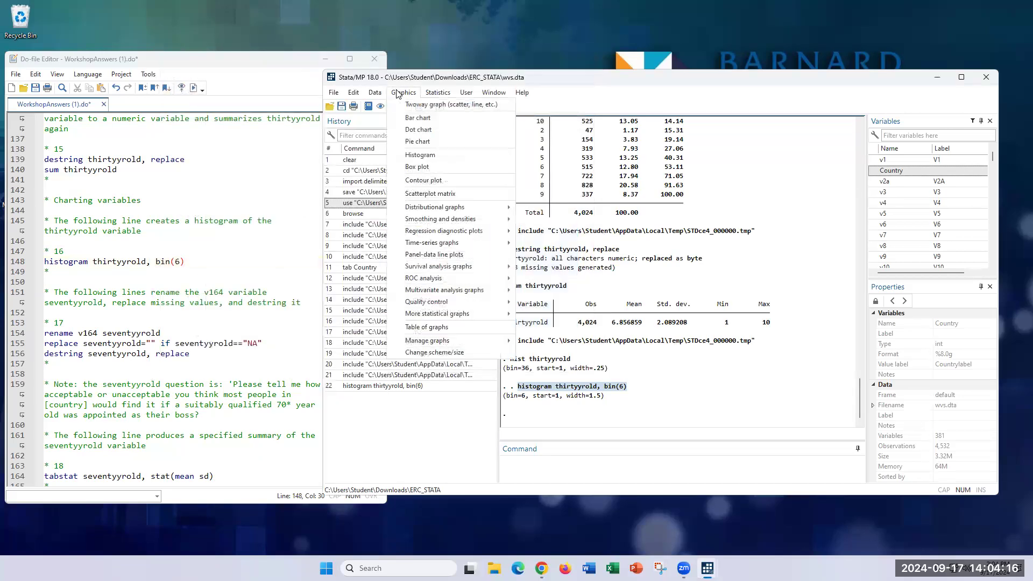
click(420, 155)
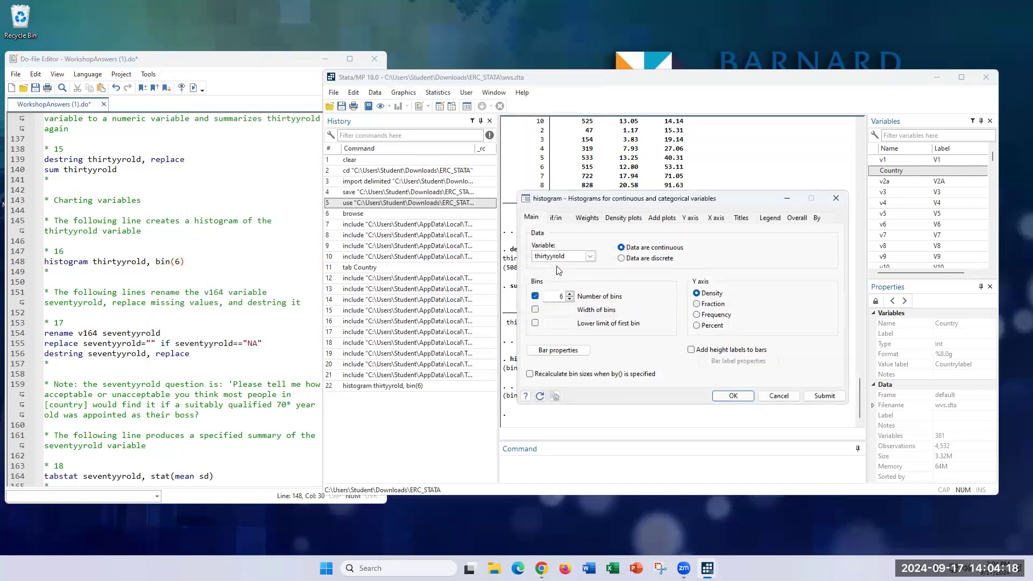
double_click(559, 298)
click(536, 297)
click(536, 297)
double_click(548, 297)
click(771, 395)
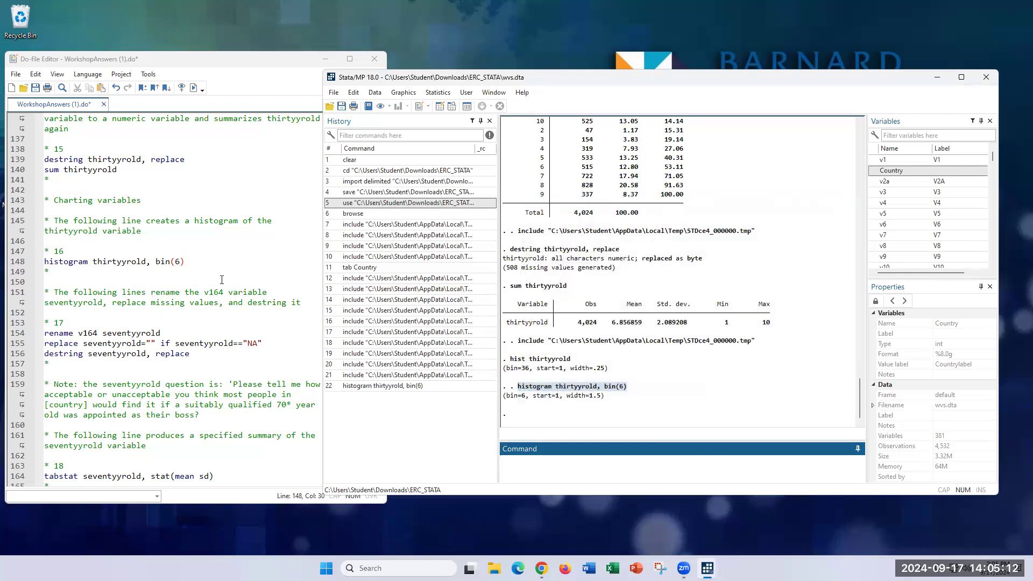
Execute the section 17 rename, replace and destring lines for seventyyrold together with include.
scroll(230, 282, down, 2)
click(208, 270)
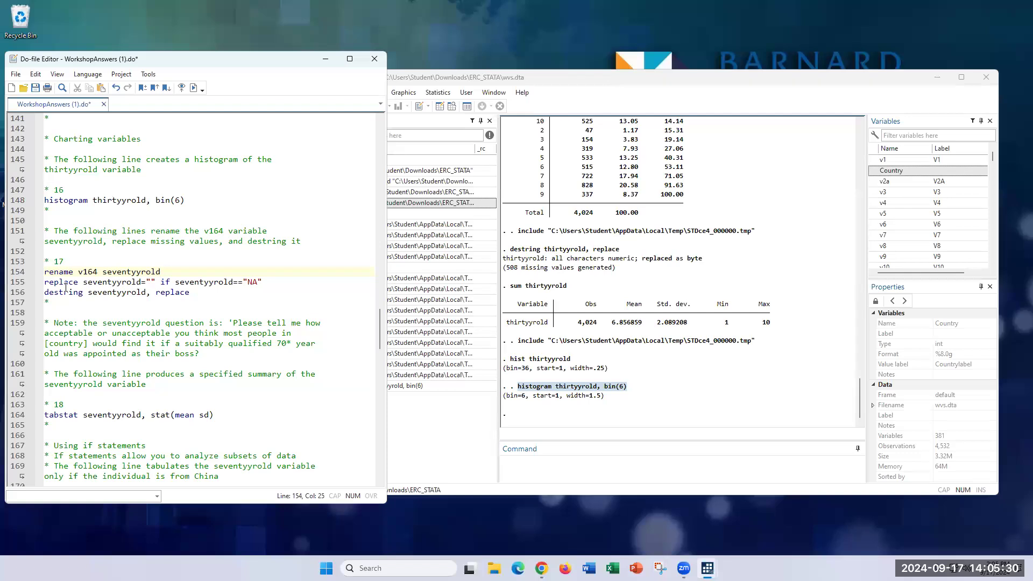
drag(262, 282, 42, 272)
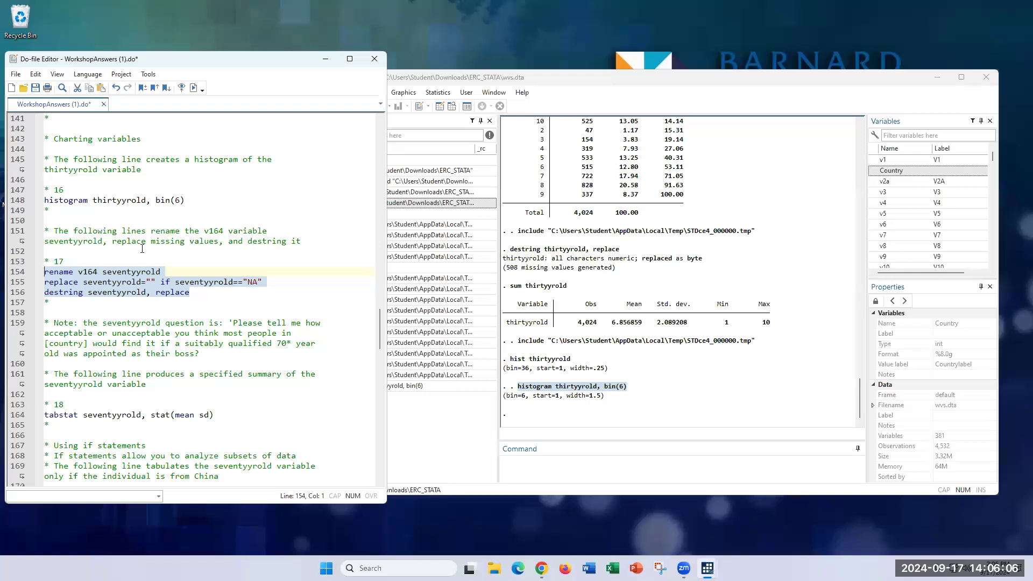
click(149, 74)
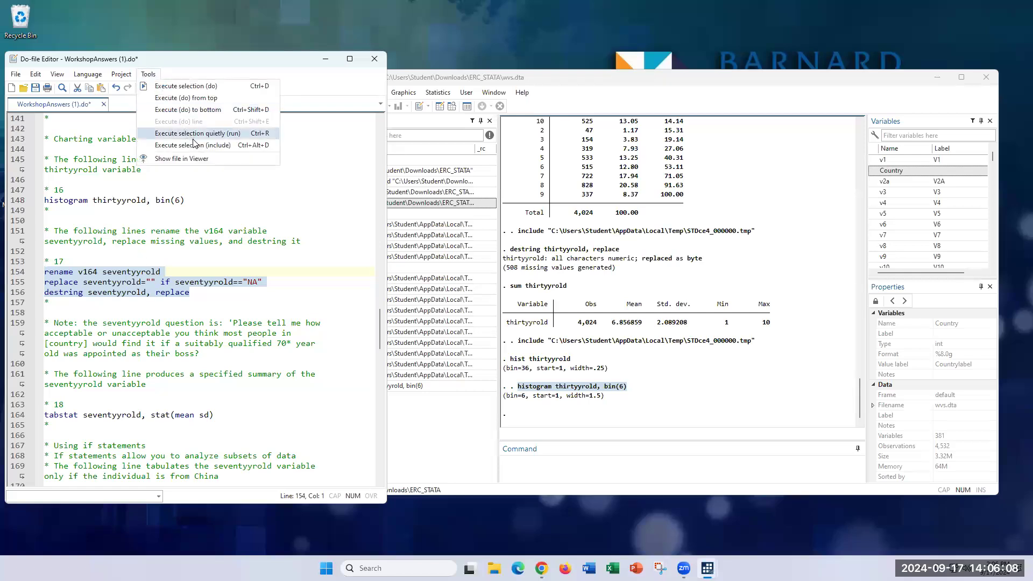
click(194, 145)
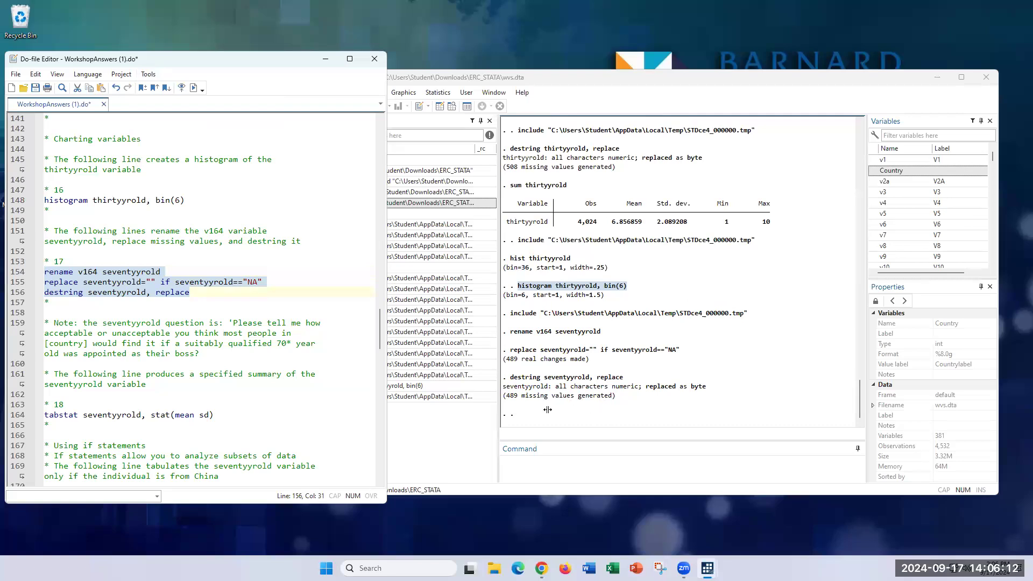
Execute the section 18 line "tabstat seventyyrold, stat(mean sd)" with include.
scroll(108, 380, down, 2)
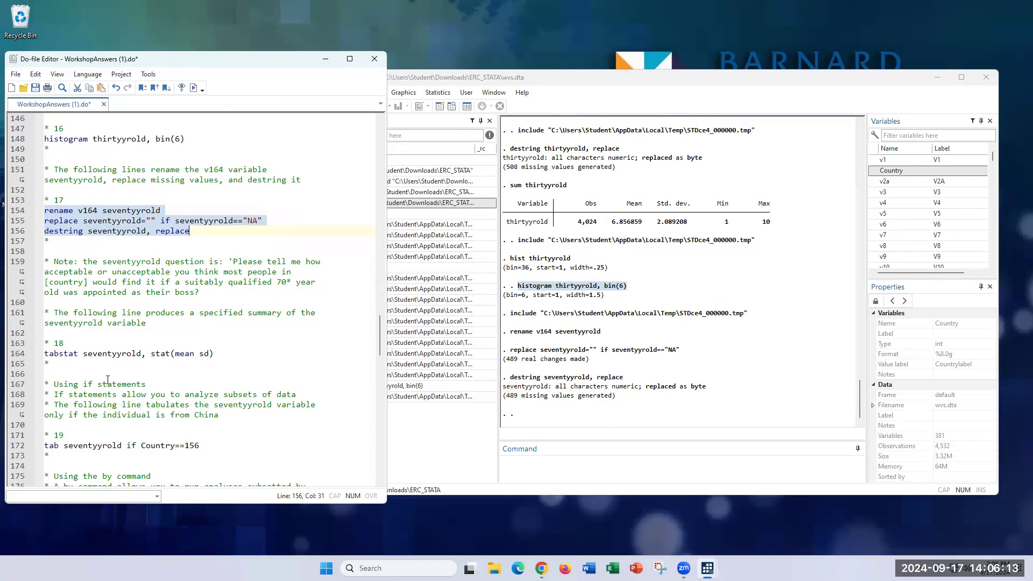
click(71, 353)
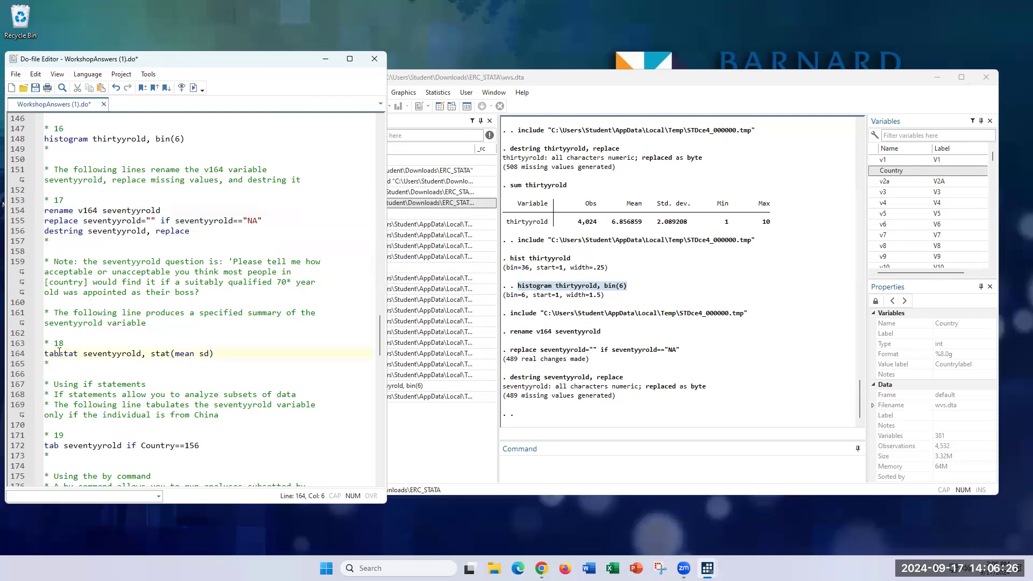
double_click(156, 354)
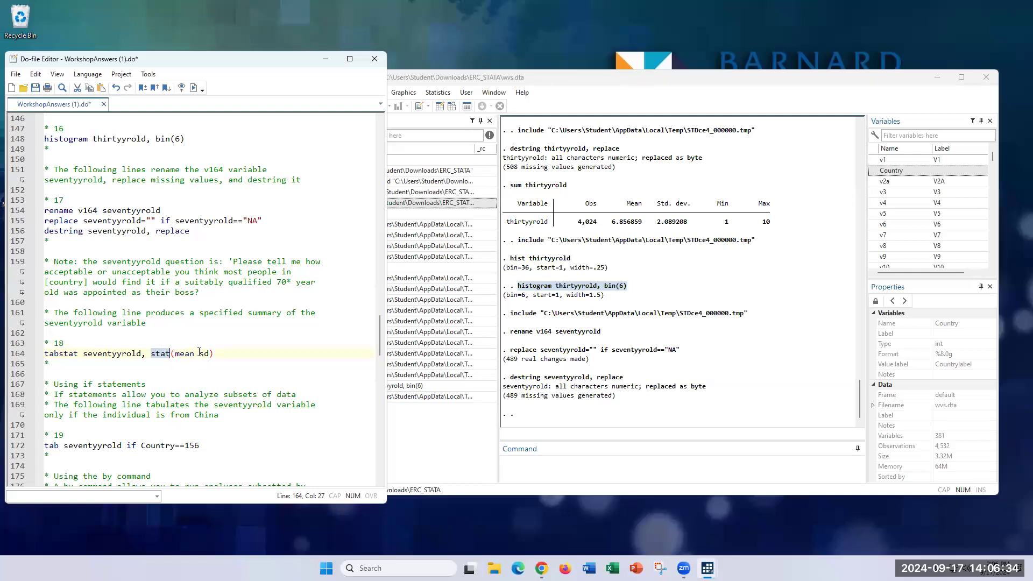
drag(237, 353, 44, 353)
click(149, 73)
click(180, 143)
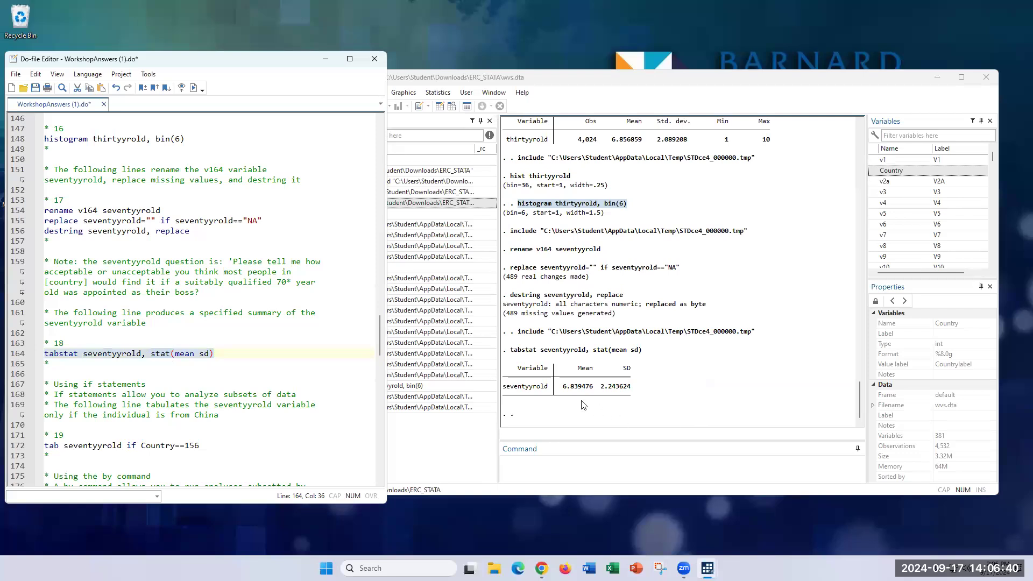
Compare the tabstat output for seventyyrold with the earlier sum table for thirtyyrold in the results.
click(519, 368)
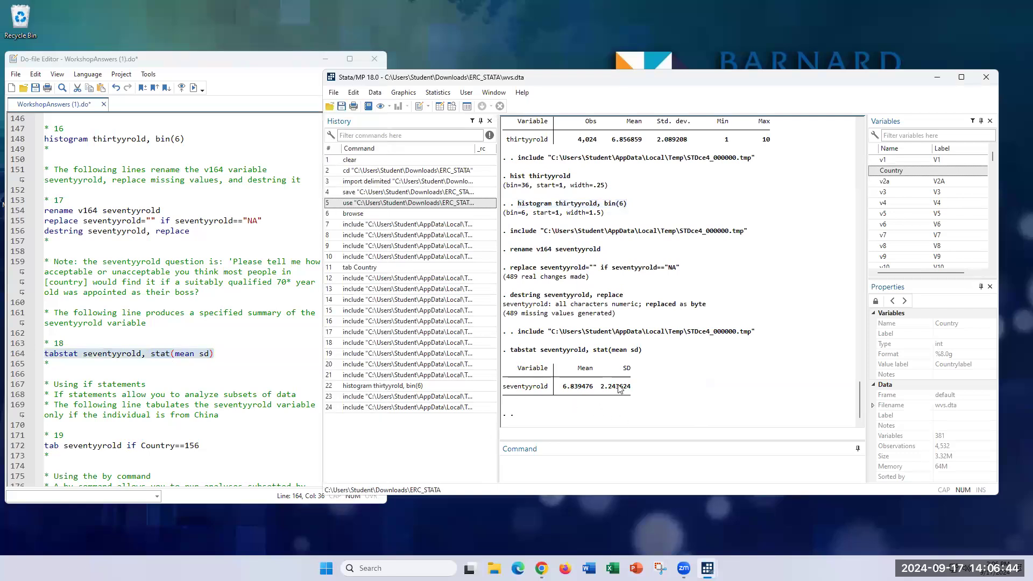
scroll(522, 183, up, 1)
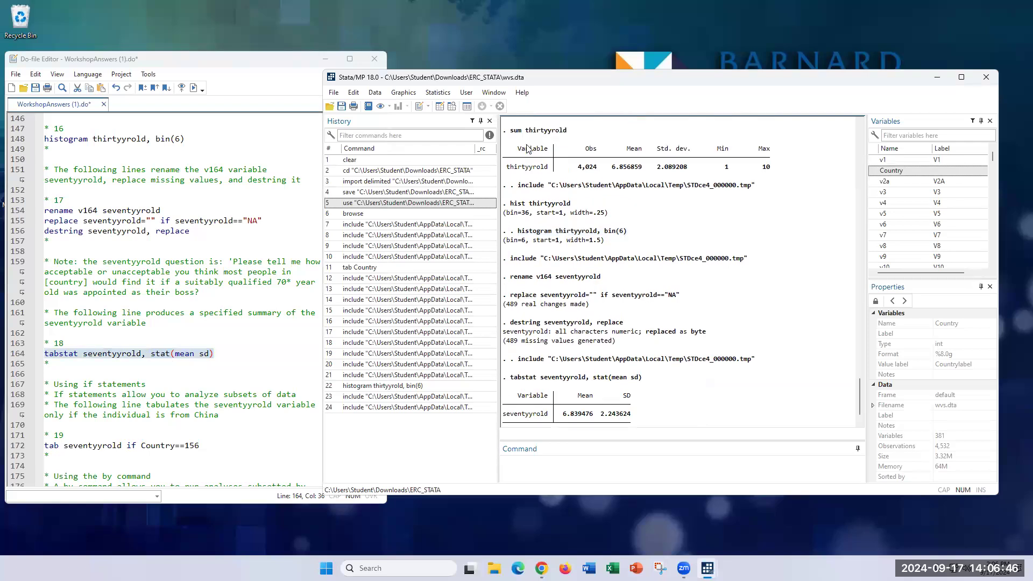
drag(506, 146, 789, 173)
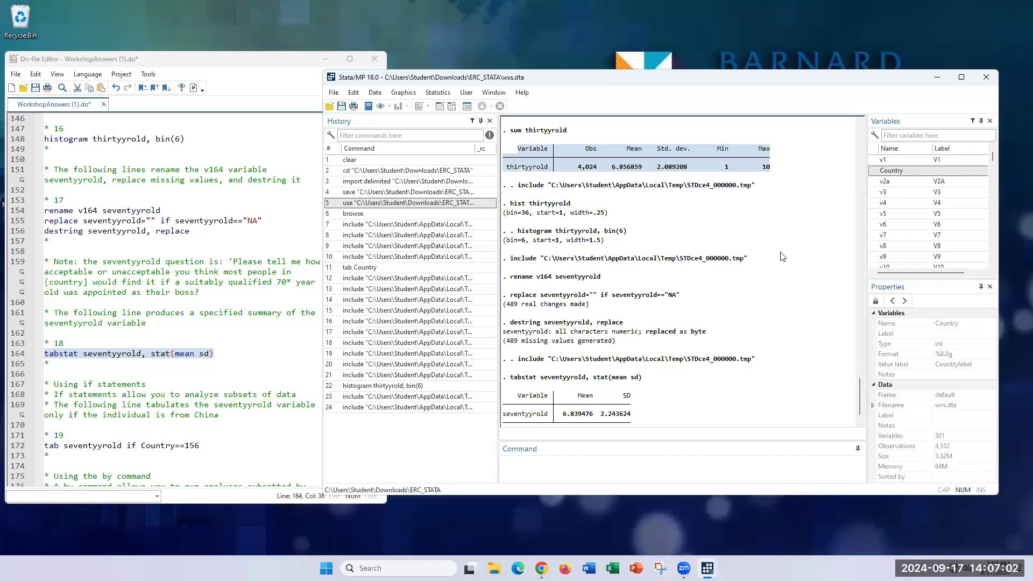
scroll(614, 403, up, 3)
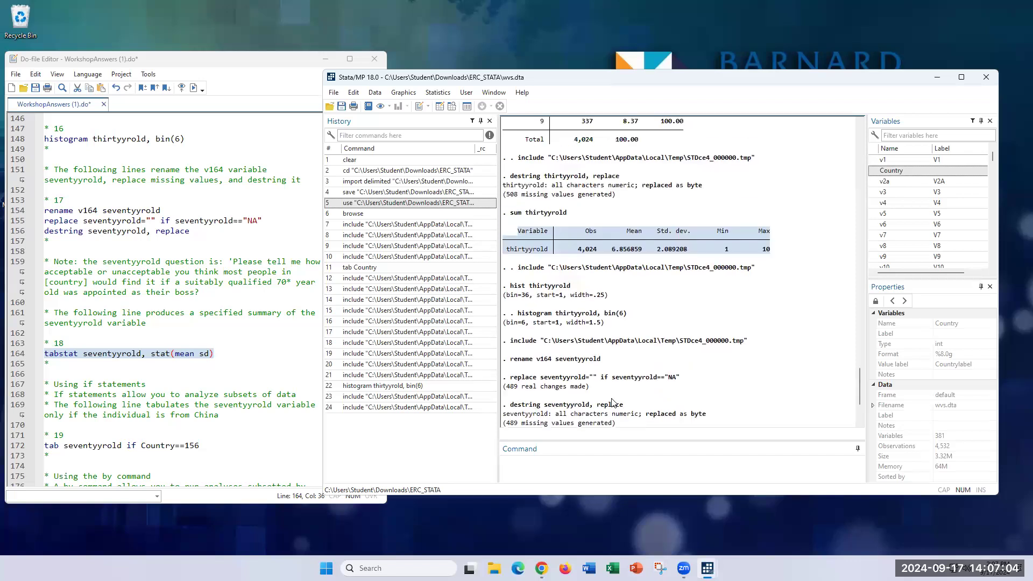
scroll(633, 402, down, 4)
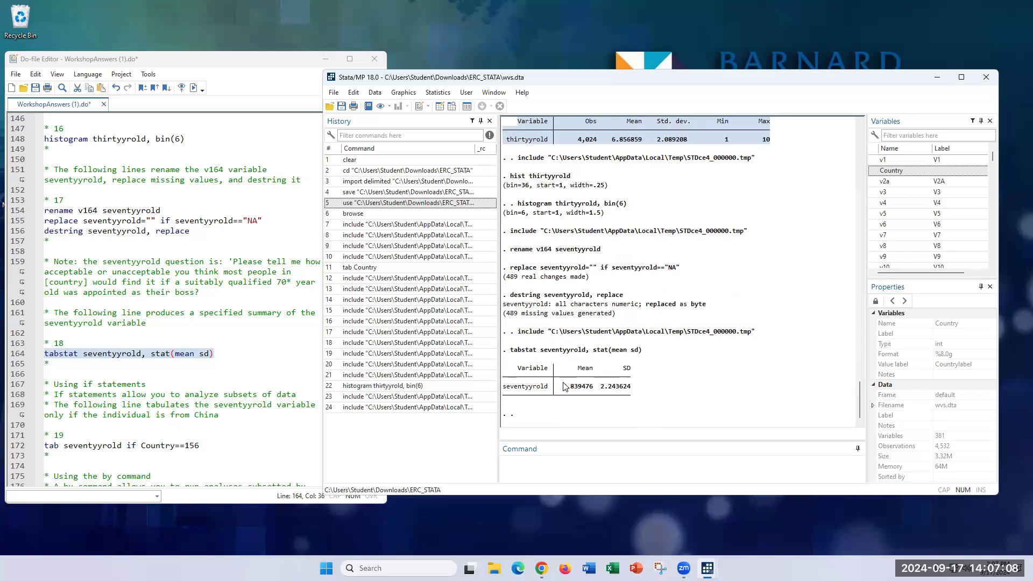
Add the line "tabstat thirtyyrold, stat(mean sd)" below the seventyyrold tabstat line in section 18 of the do-file.
drag(562, 385, 588, 388)
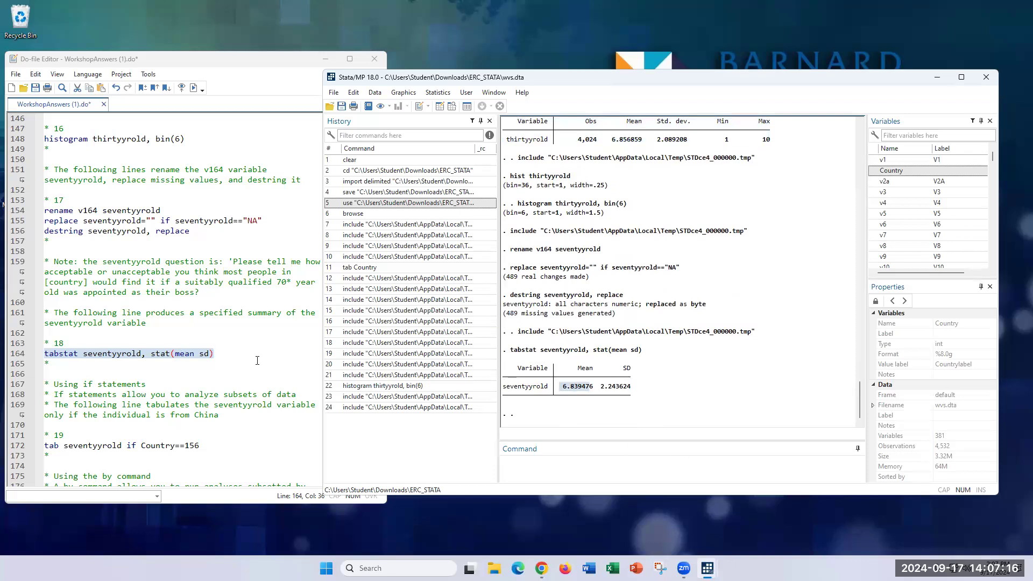
click(234, 351)
key(Return)
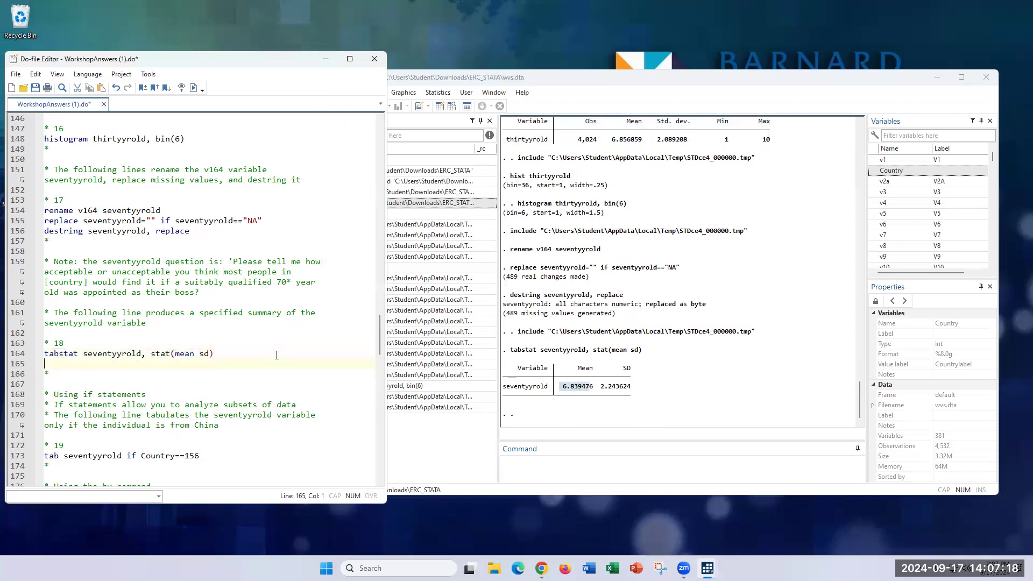
key(Return)
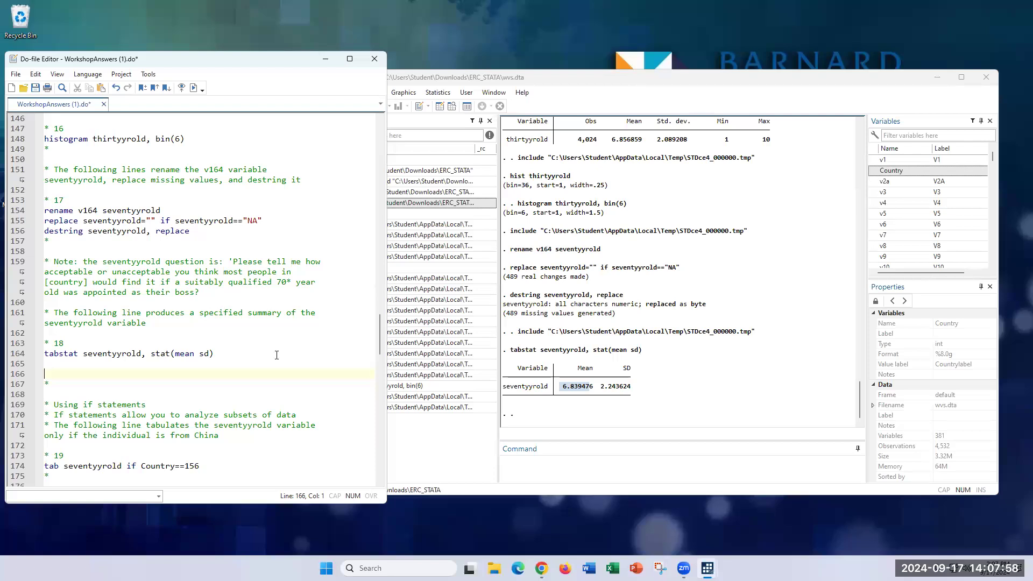
click(177, 367)
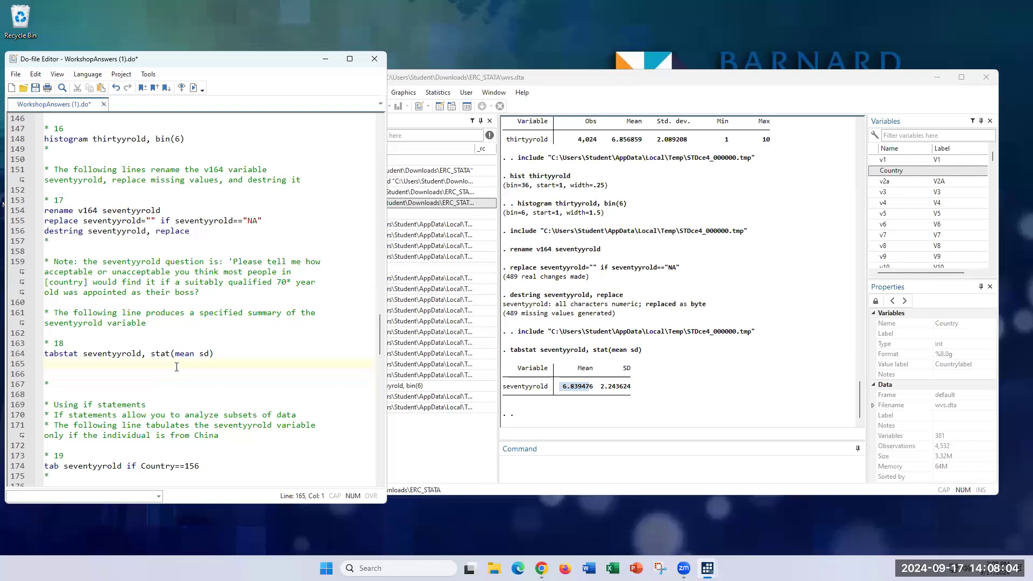
text(tabsta)
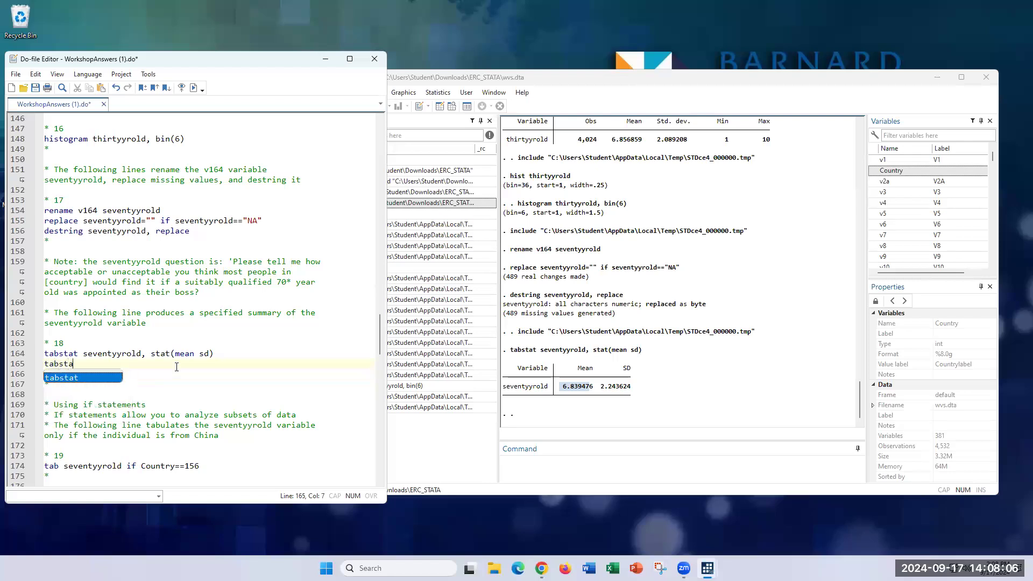
text(t thirty)
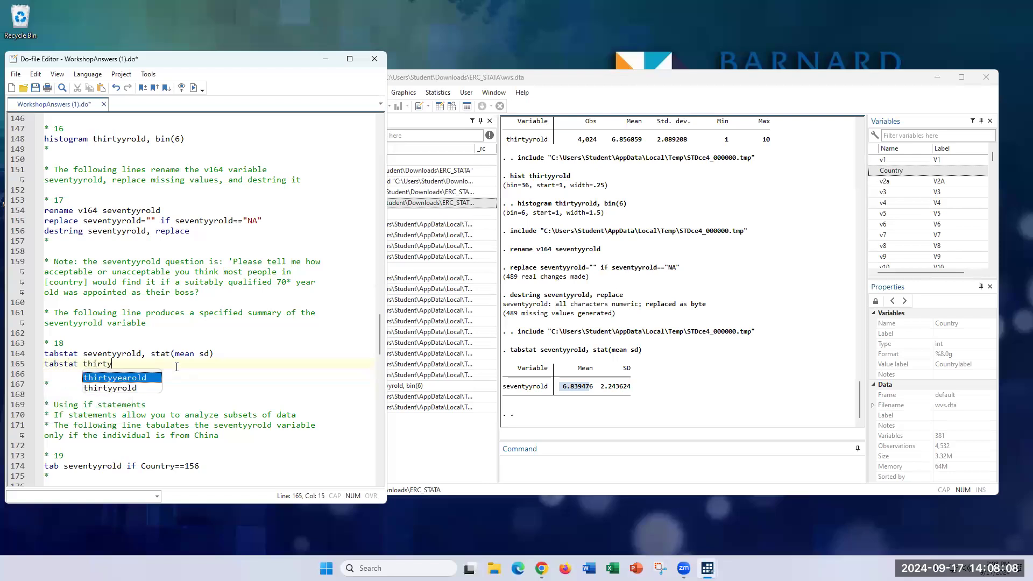
text(yrold, s)
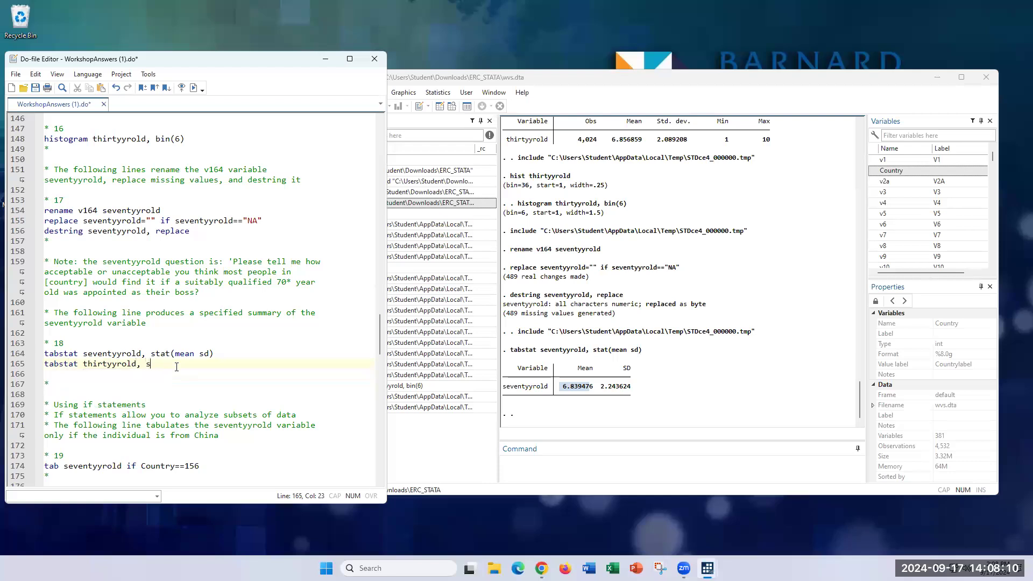
text(tat(mean sd)
Execute the new thirtyyrold tabstat line with include and compare its mean and SD with those of seventyyrold.
key(End)
key(shift+Home)
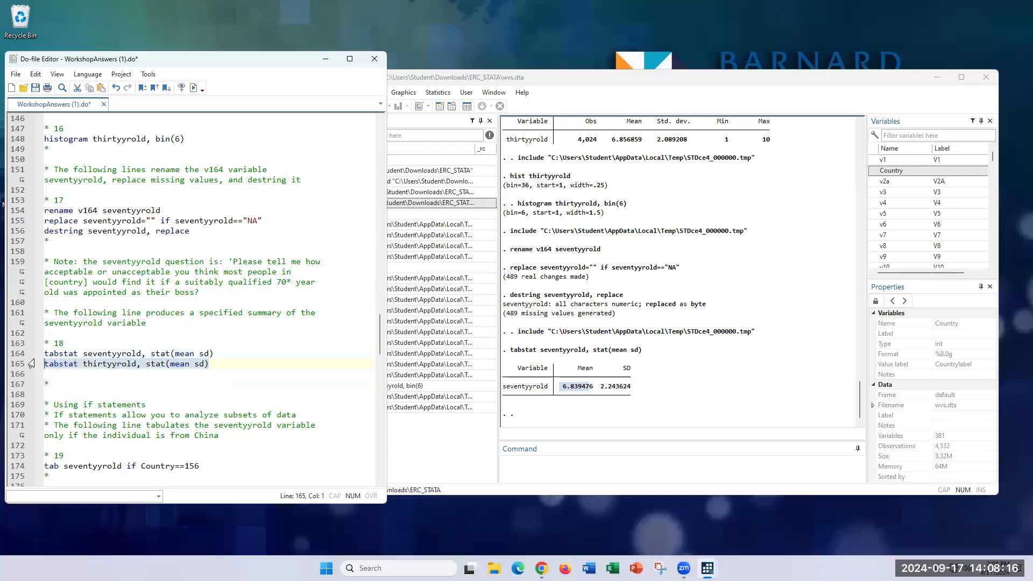
key(ctrl+d)
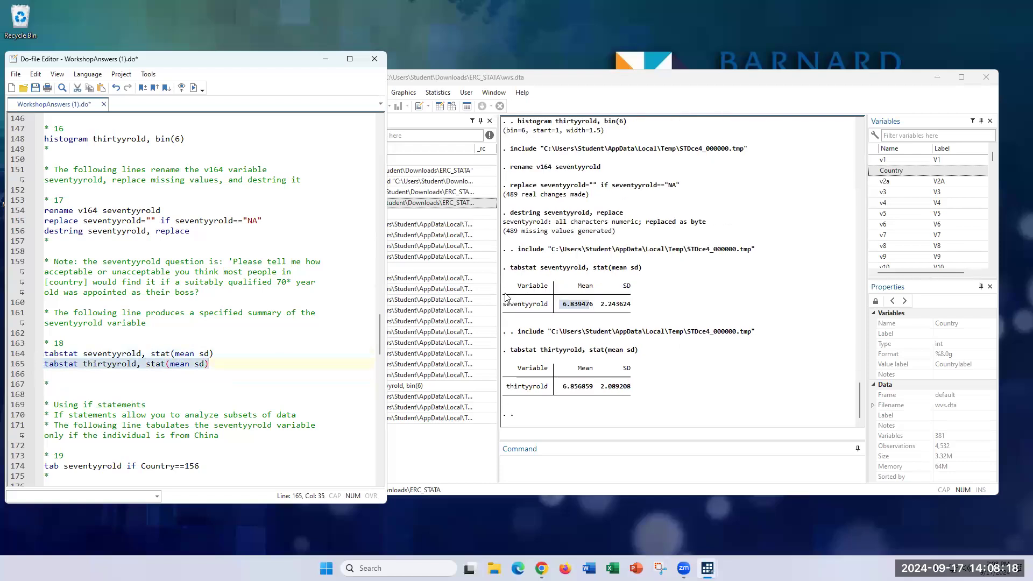
drag(575, 392, 635, 389)
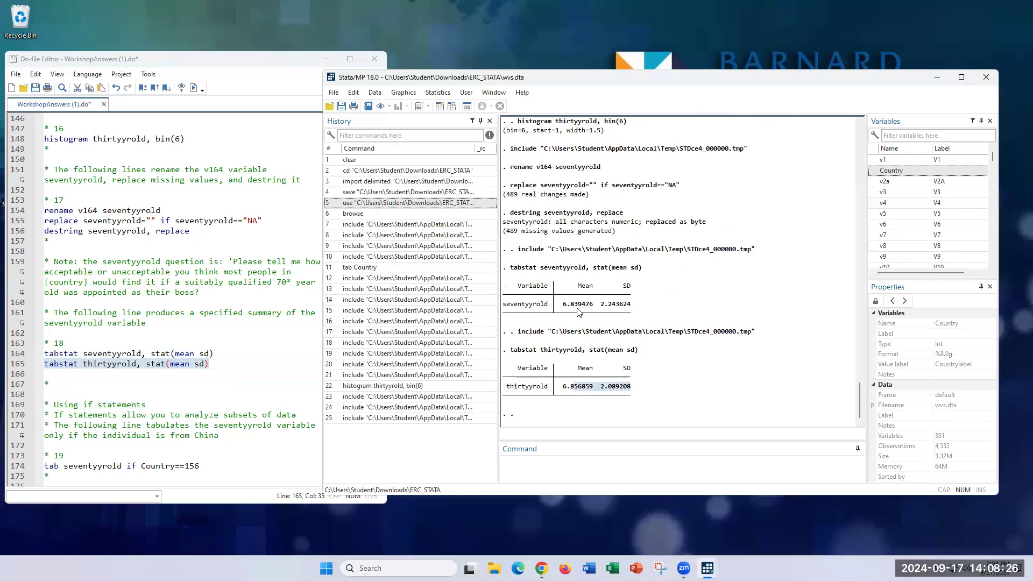
Execute the section 19 line "tab seventyyrold if Country==156" with include.
scroll(228, 320, down, 2)
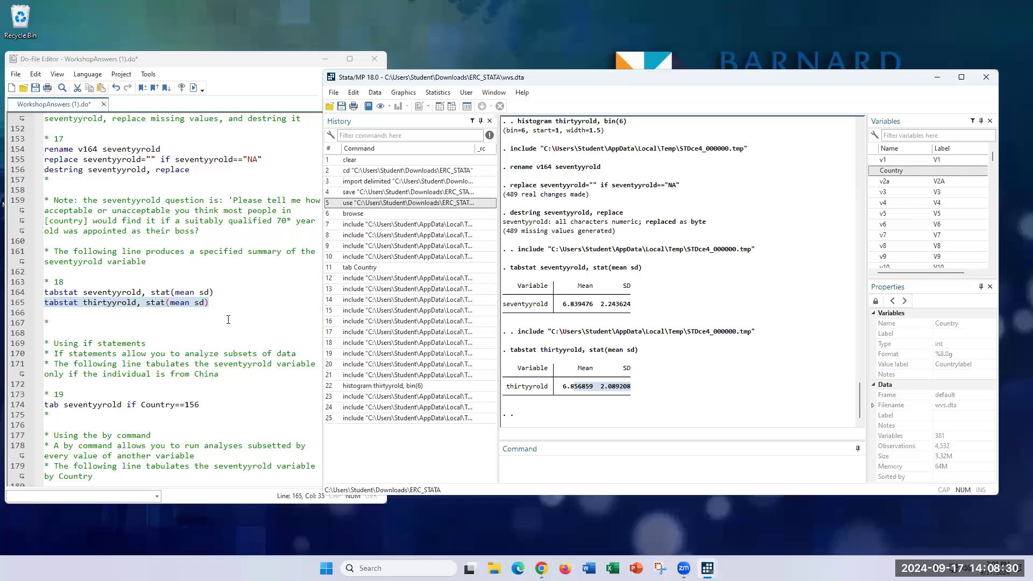
click(228, 320)
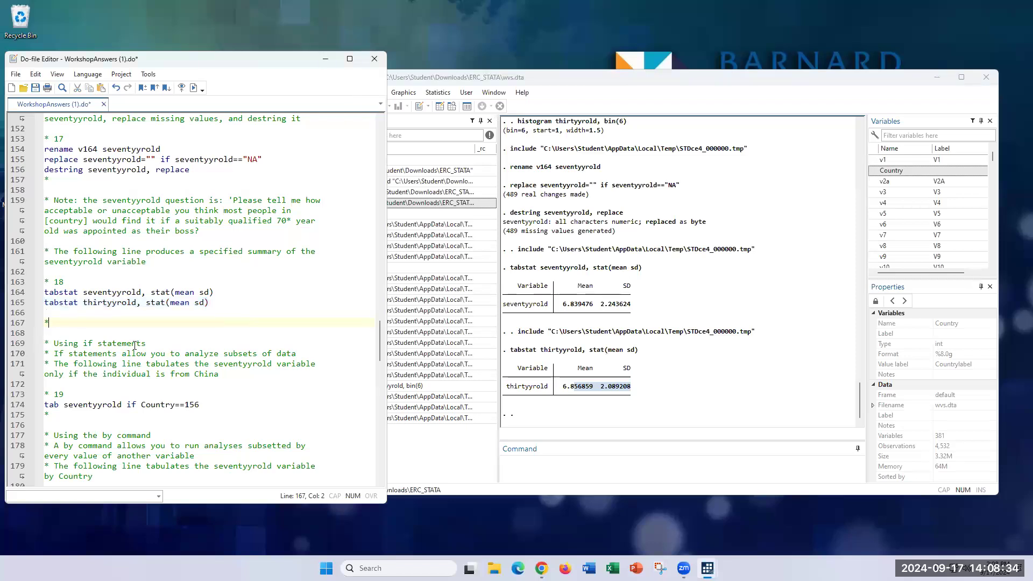
scroll(134, 345, down, 2)
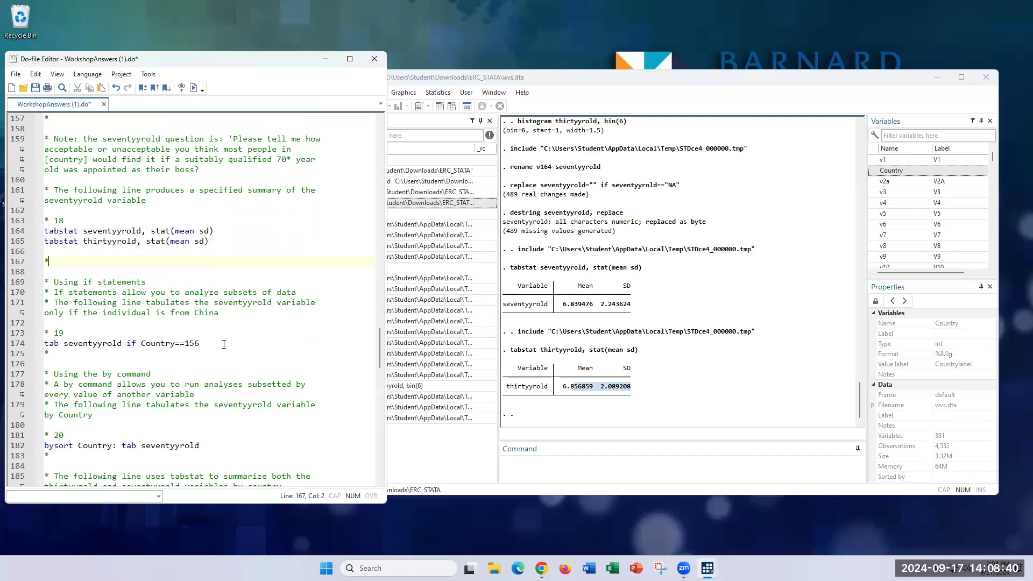
click(79, 344)
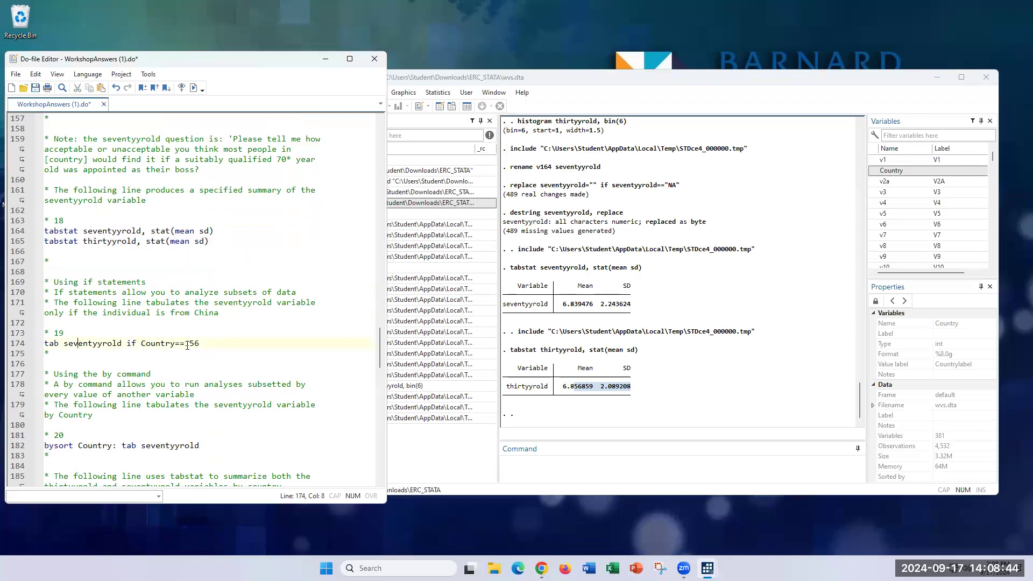
drag(216, 345, 44, 344)
click(148, 74)
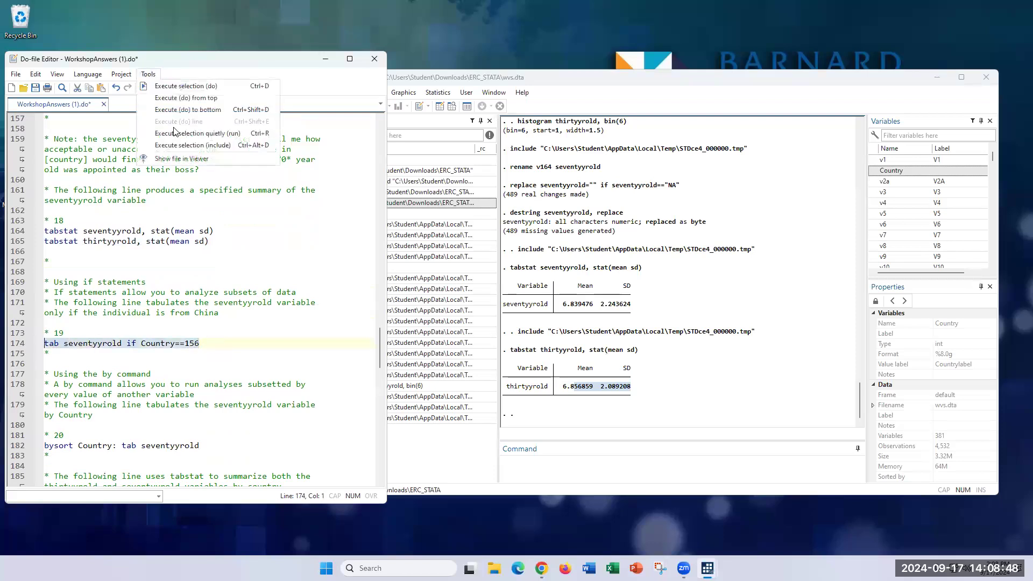
click(192, 147)
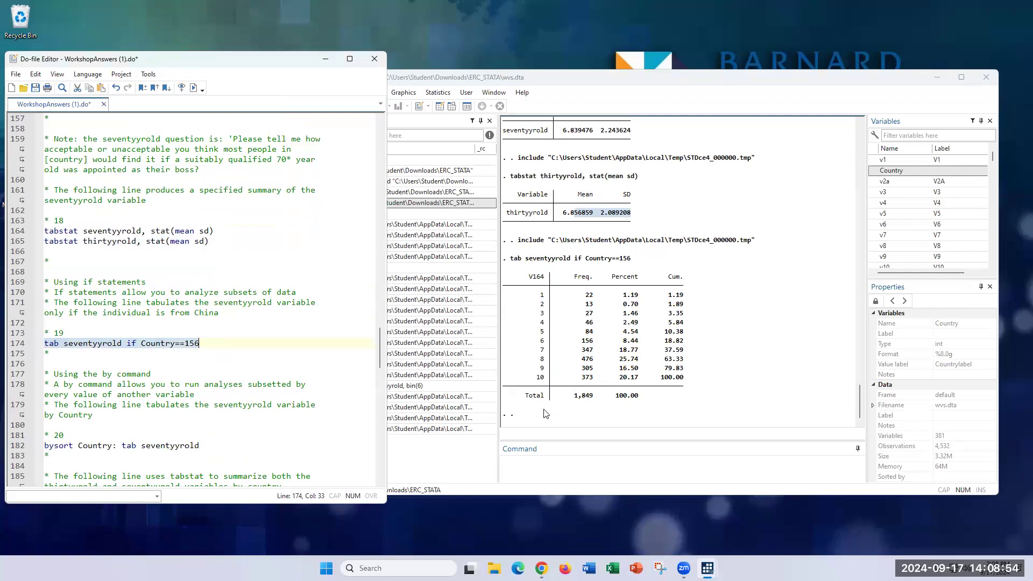
Add the line "tab thirtyyrold if Country==156" below the seventyyrold line in section 19 and execute it with include.
click(240, 340)
key(Return)
text(tab thirt)
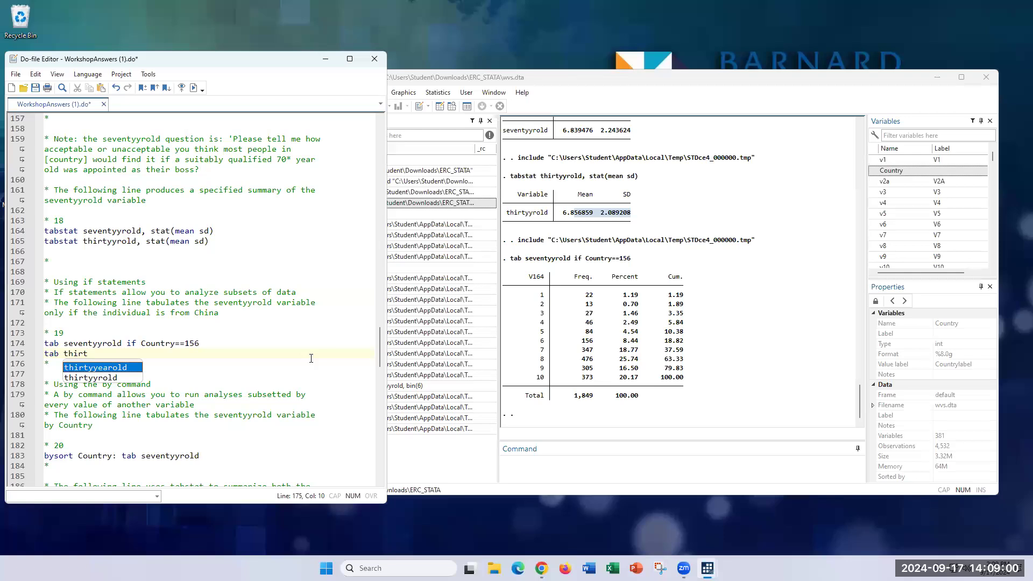
text(y  )
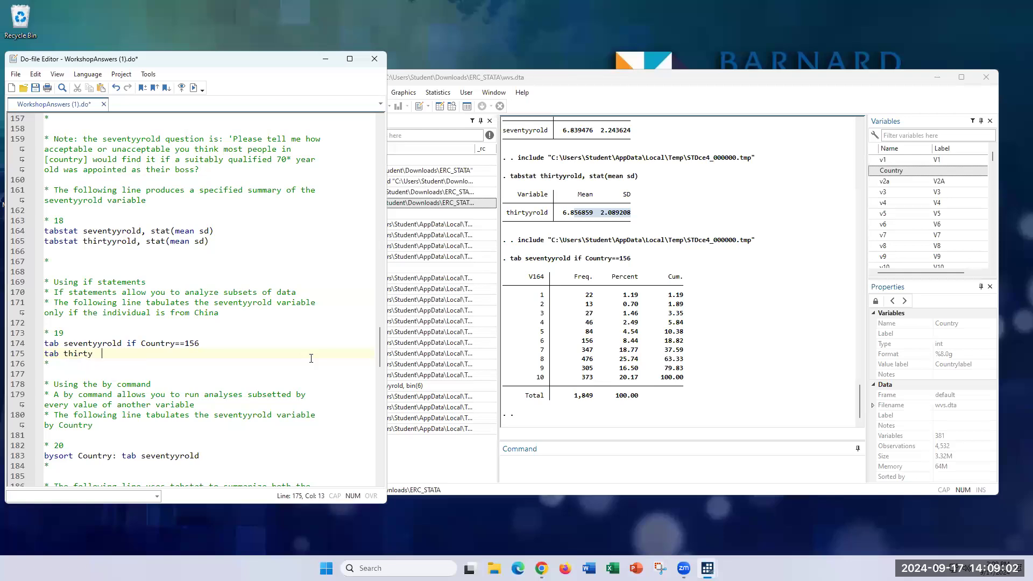
text(yr)
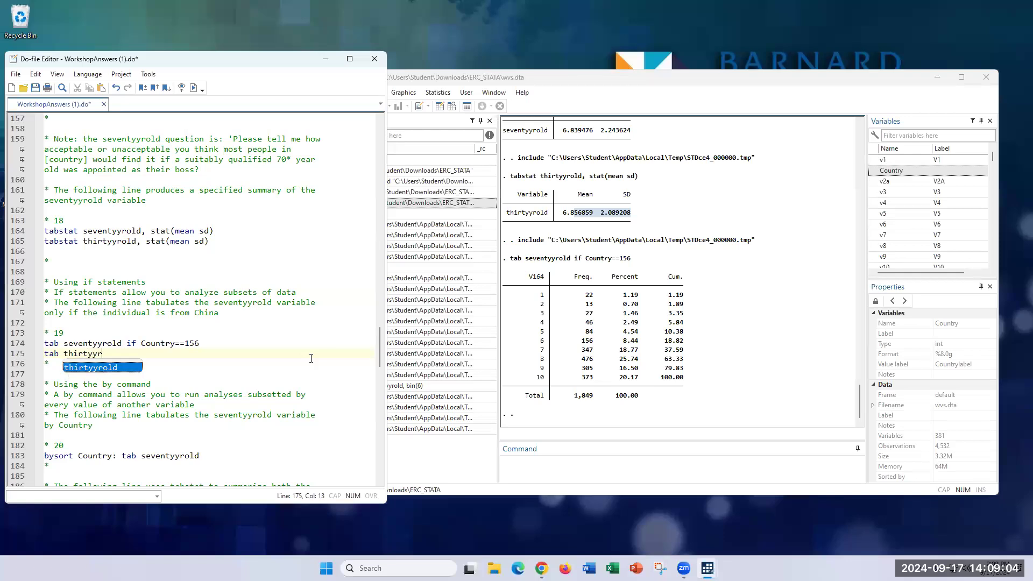
key(Tab)
text(if Cou)
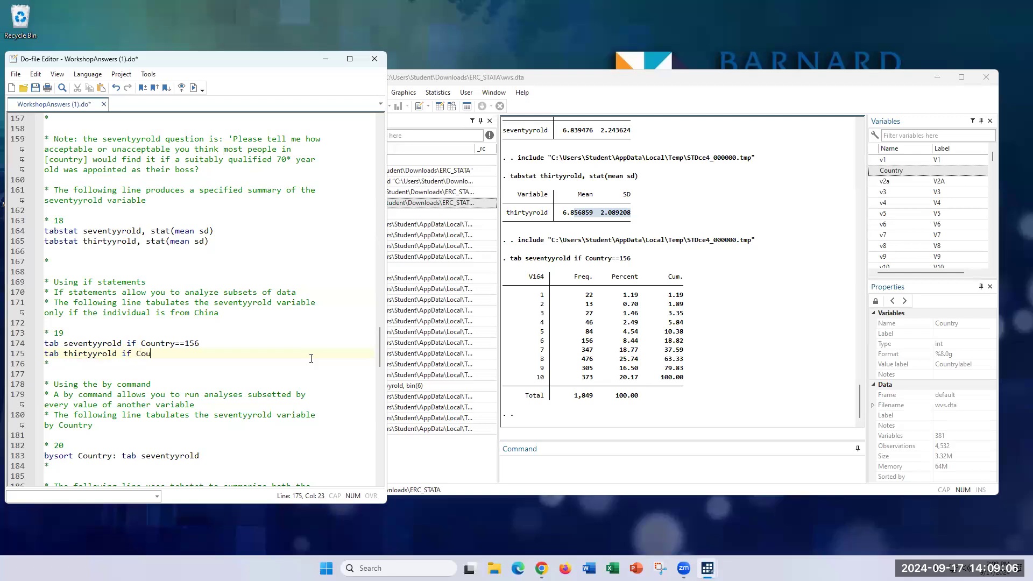
text(ntry==156)
drag(137, 345, 26, 360)
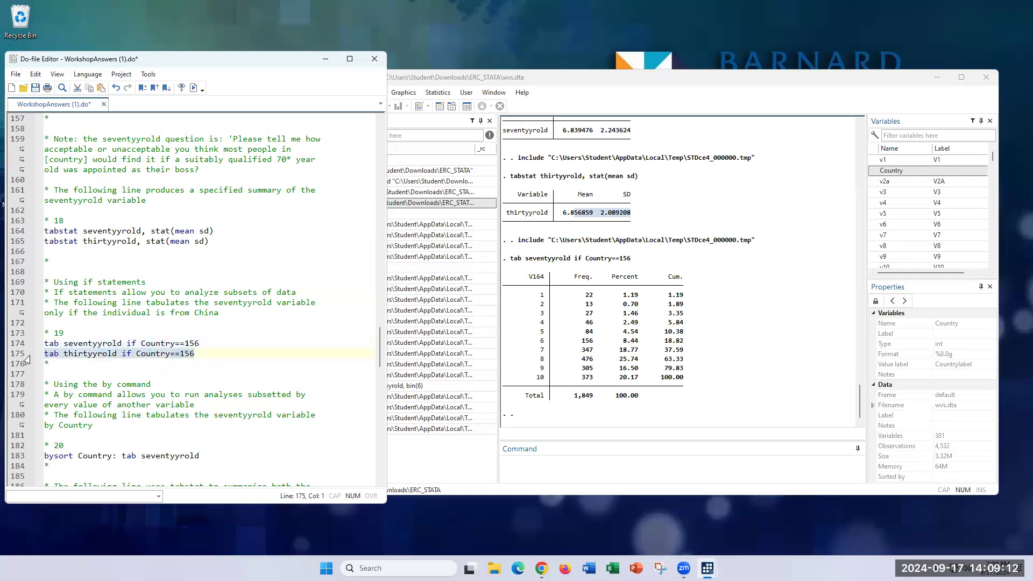
key(ctrl+d)
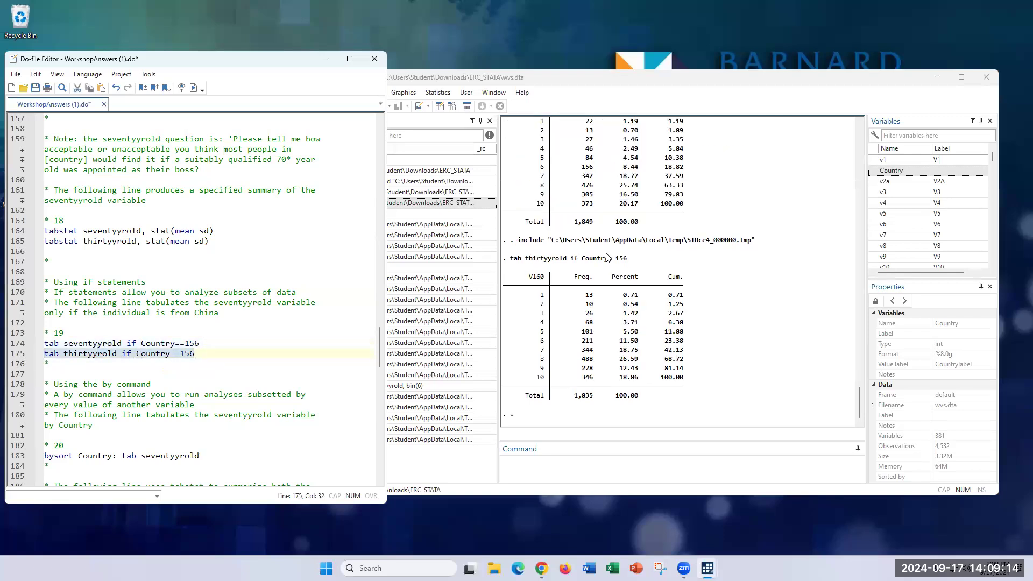
Examine the section 20 bysort line, including its Country grouping variable and the tab command applied to each group.
scroll(608, 257, down, 5)
scroll(607, 242, up, 6)
scroll(191, 313, down, 1)
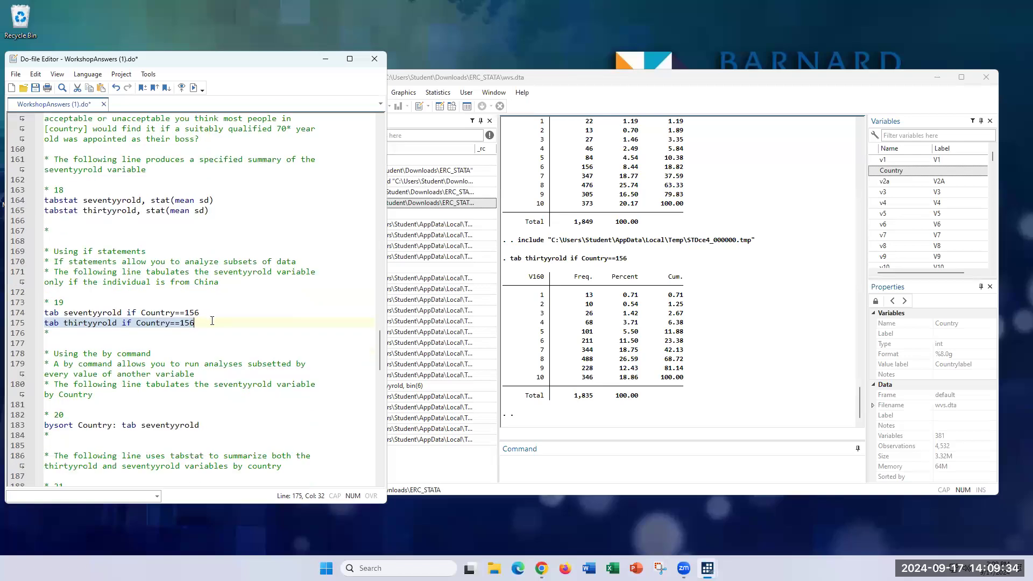
scroll(211, 320, up, 1)
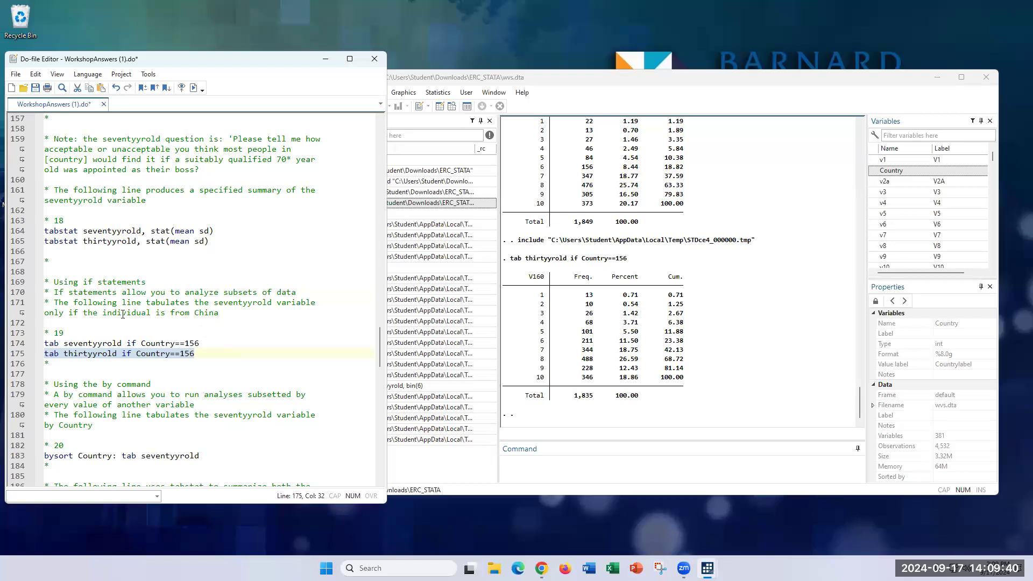
scroll(57, 359, down, 3)
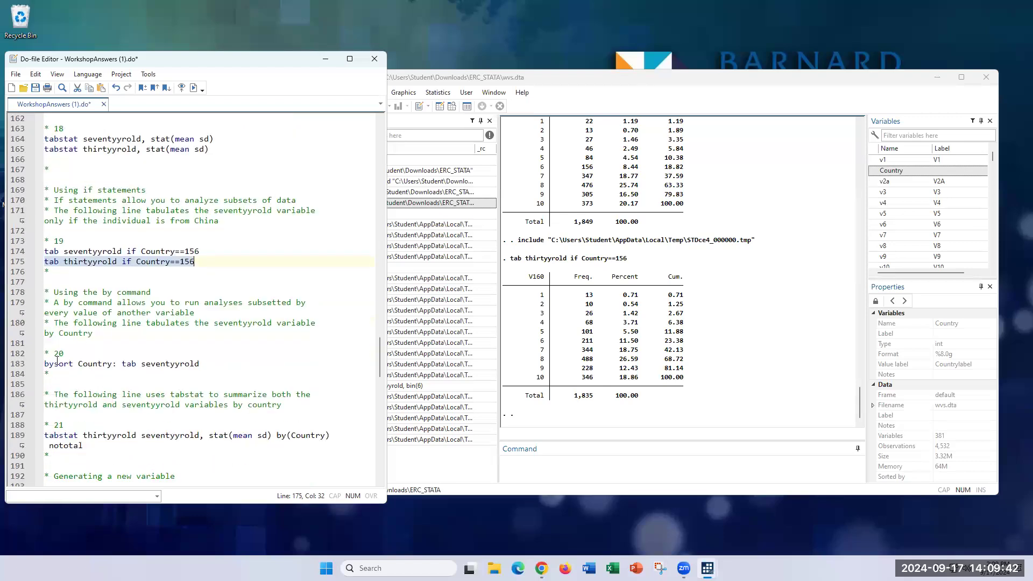
click(59, 364)
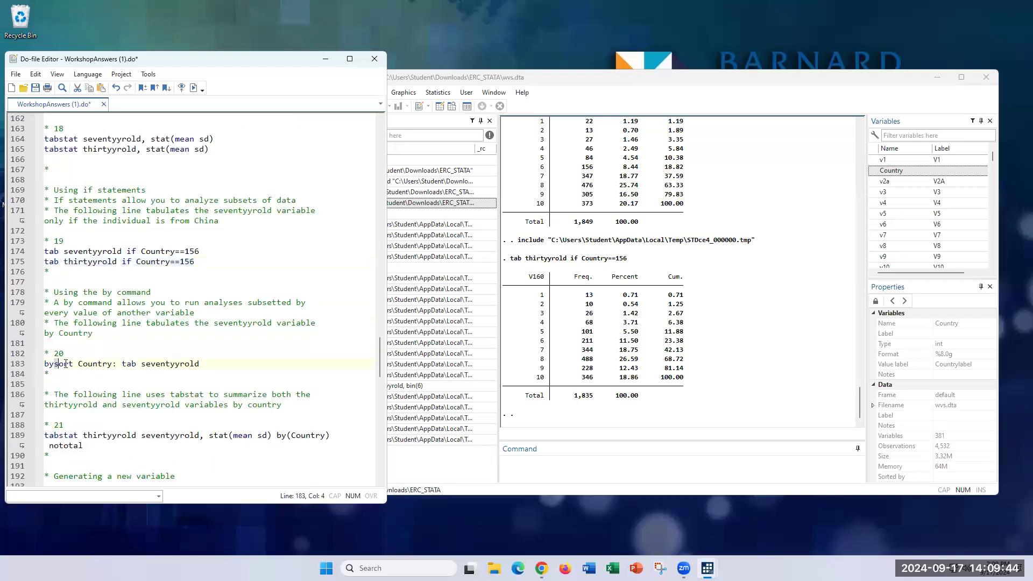
drag(73, 364, 39, 368)
double_click(99, 364)
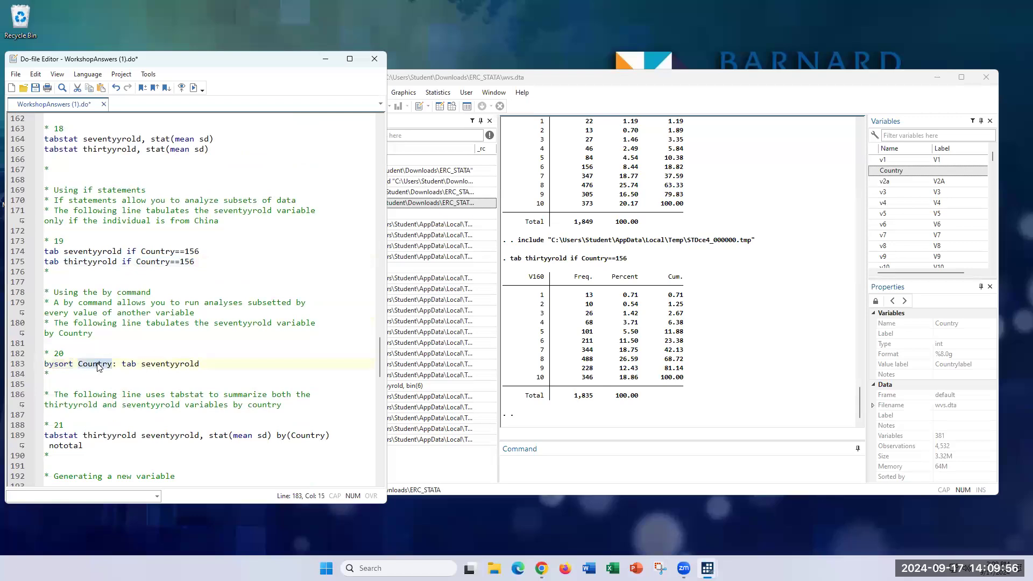
drag(122, 364, 200, 364)
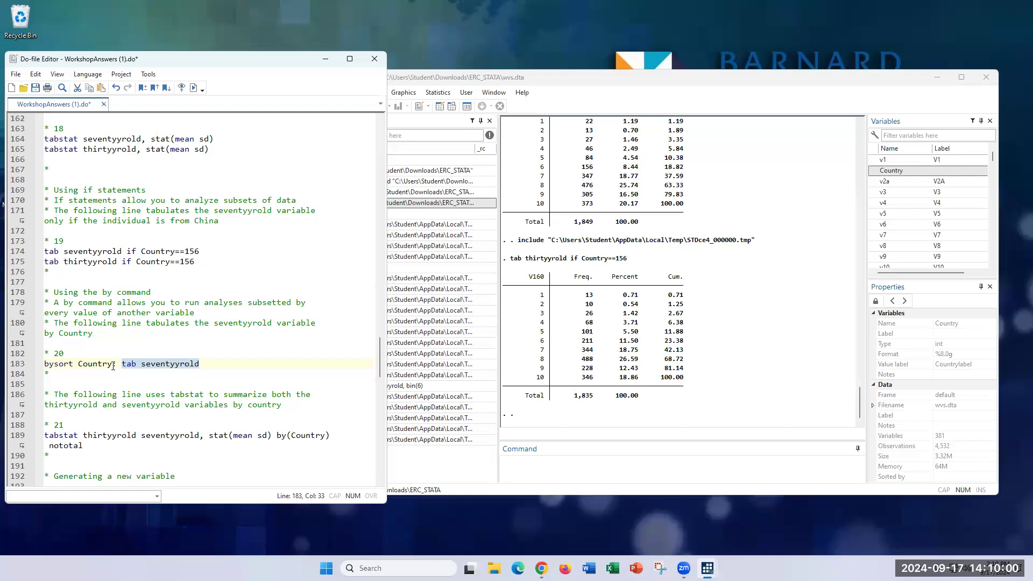
drag(113, 365, 79, 366)
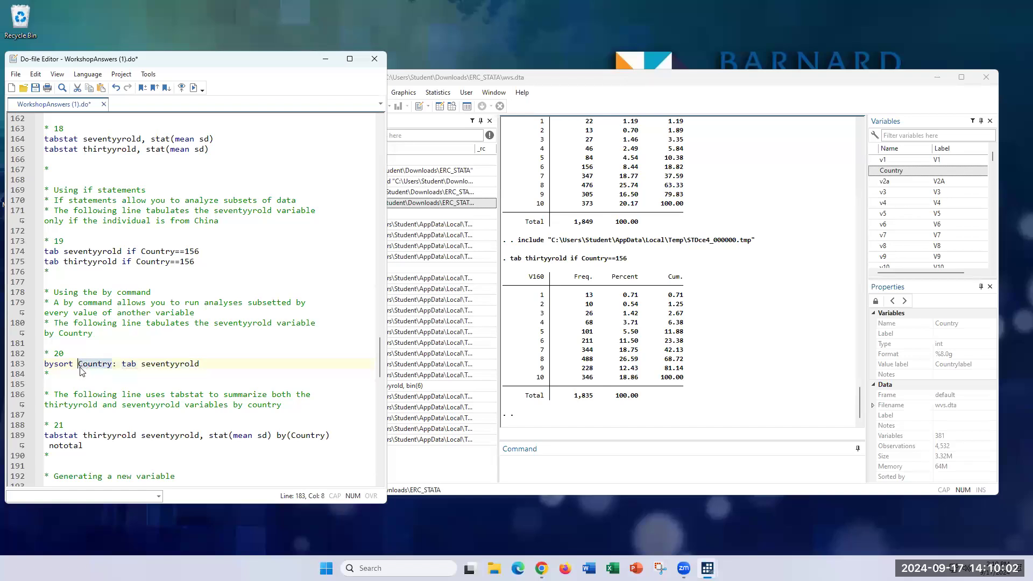
click(103, 365)
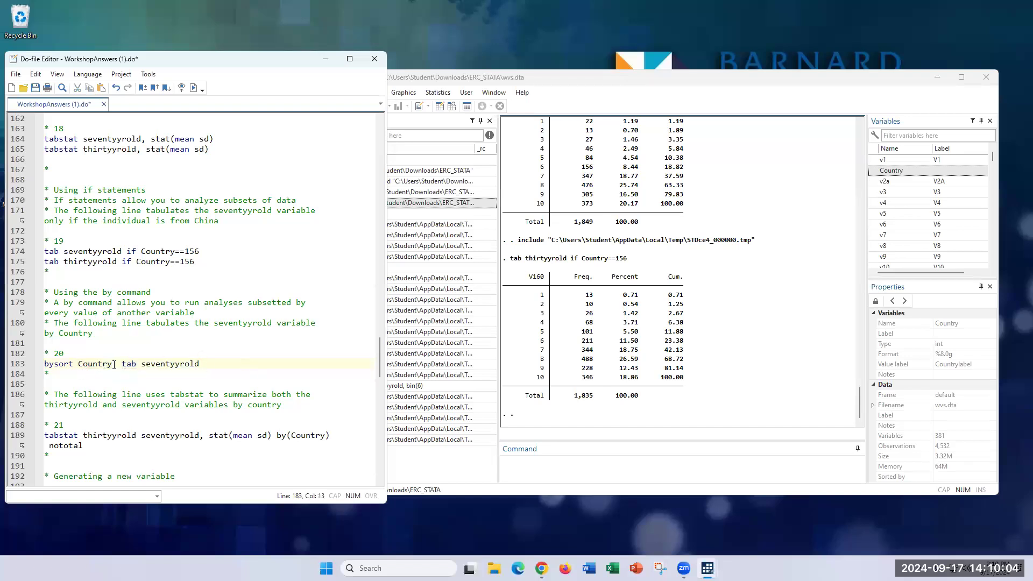
Execute the section 20 line "bysort Country: tab seventyyrold" with include.
drag(217, 364, 44, 364)
click(148, 73)
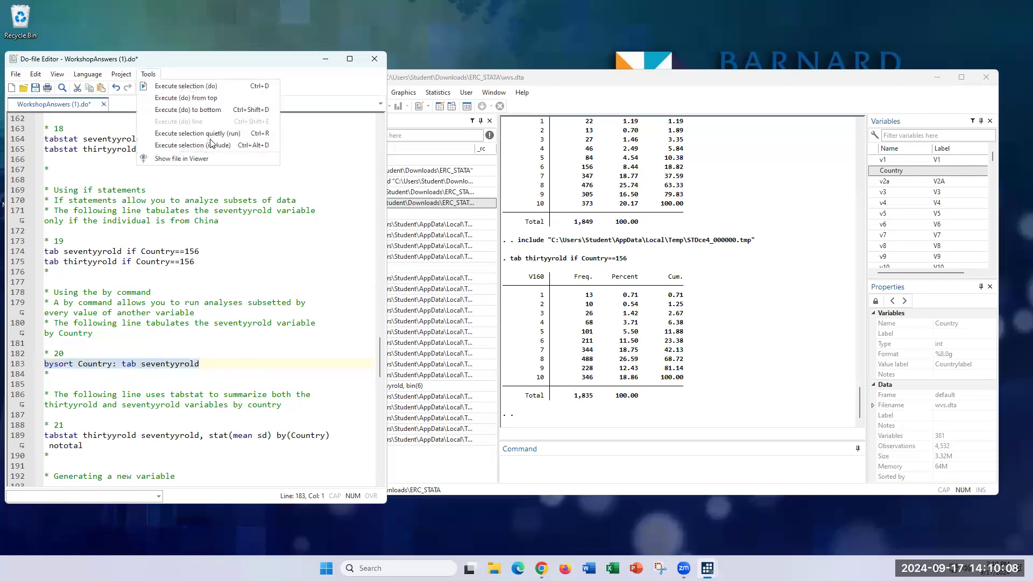
click(211, 144)
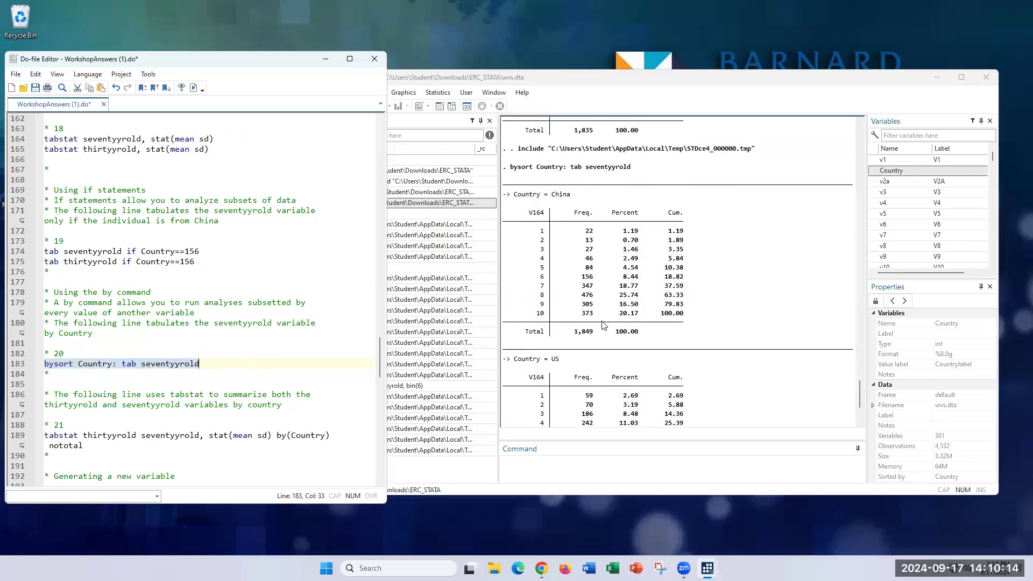
Compare the seventyyrold frequency distributions for China and the US in the results.
scroll(602, 325, down, 3)
scroll(575, 385, up, 1)
scroll(575, 385, down, 1)
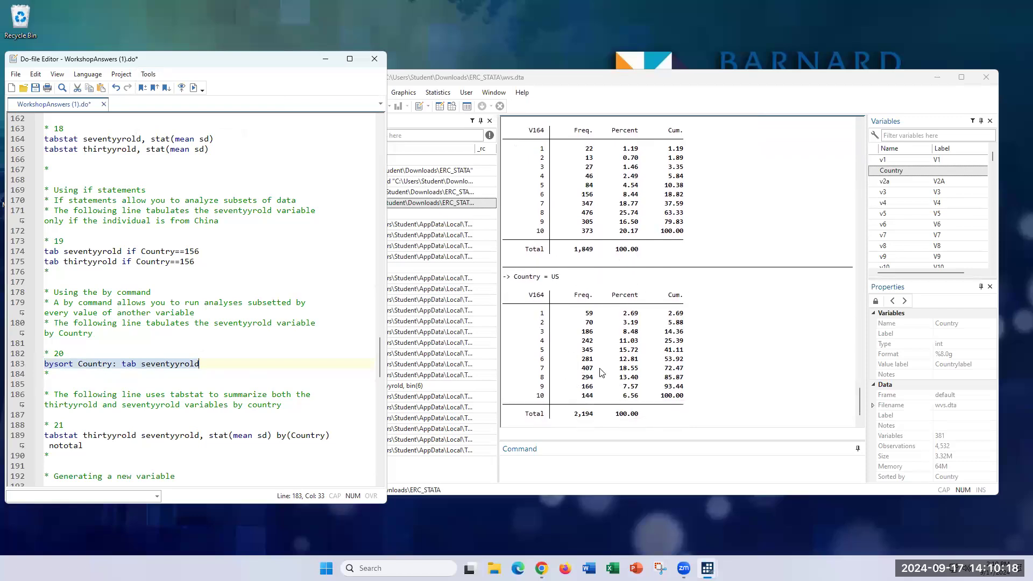
scroll(635, 371, up, 1)
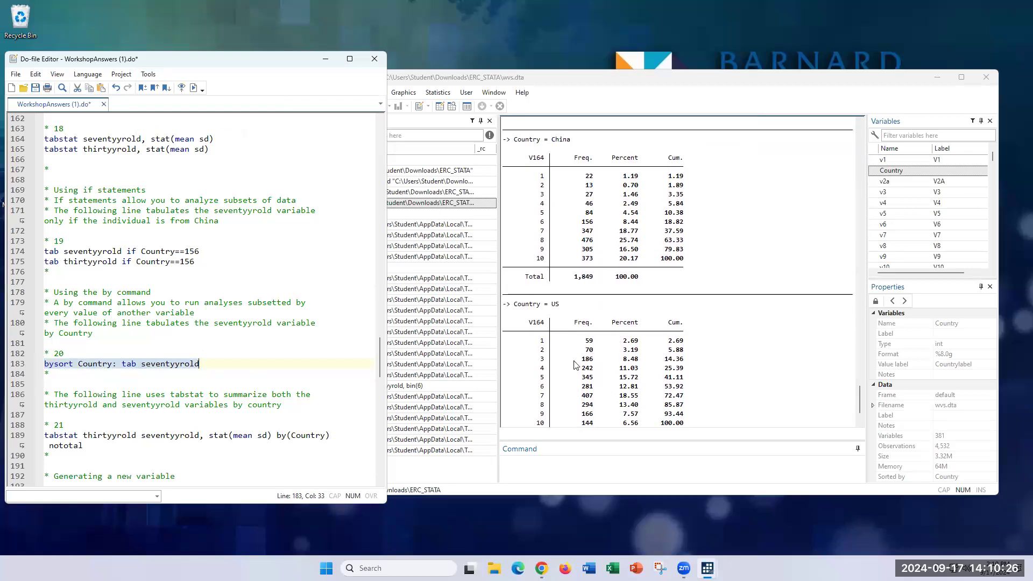
drag(579, 359, 596, 398)
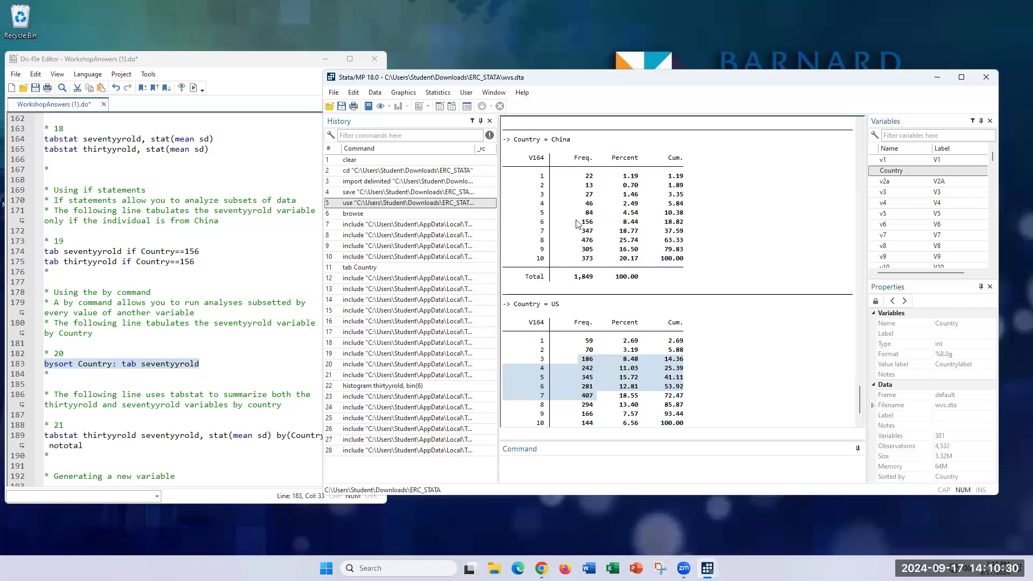
Compare the upper seventyyrold ratings in the China table with the ratings from 3 to 10 in the US table.
drag(580, 221, 603, 263)
scroll(603, 263, down, 1)
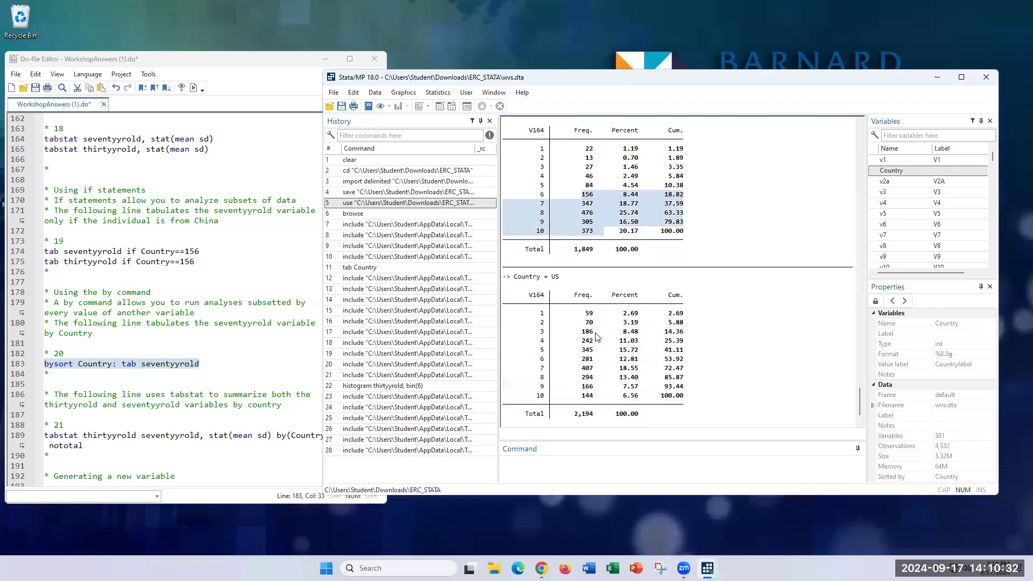
drag(580, 333, 600, 404)
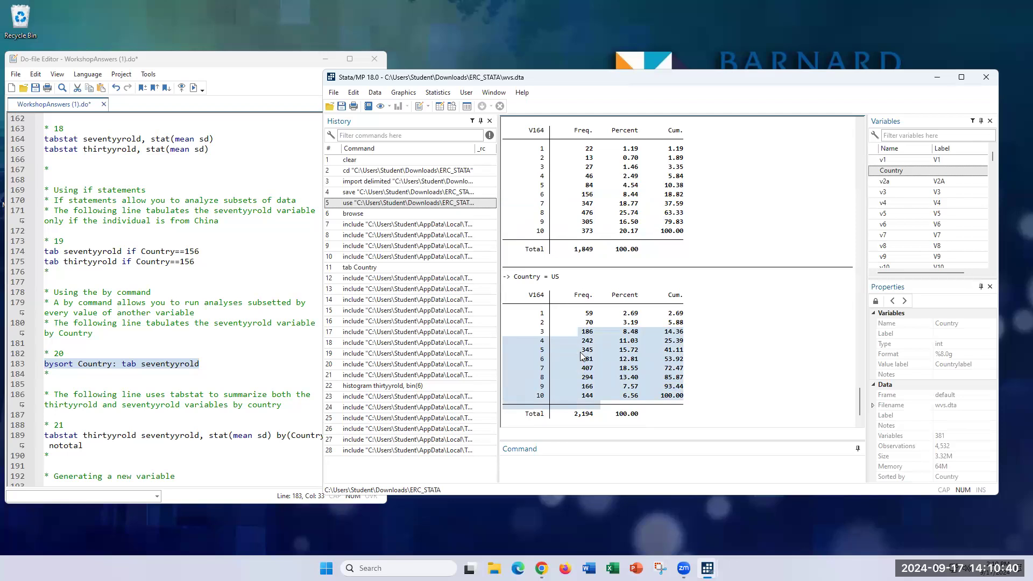
Execute the section 21 tabstat line, summarizing the mean and sd of thirtyyrold and seventyyrold by Country with nototal, using include.
click(237, 358)
scroll(236, 359, down, 2)
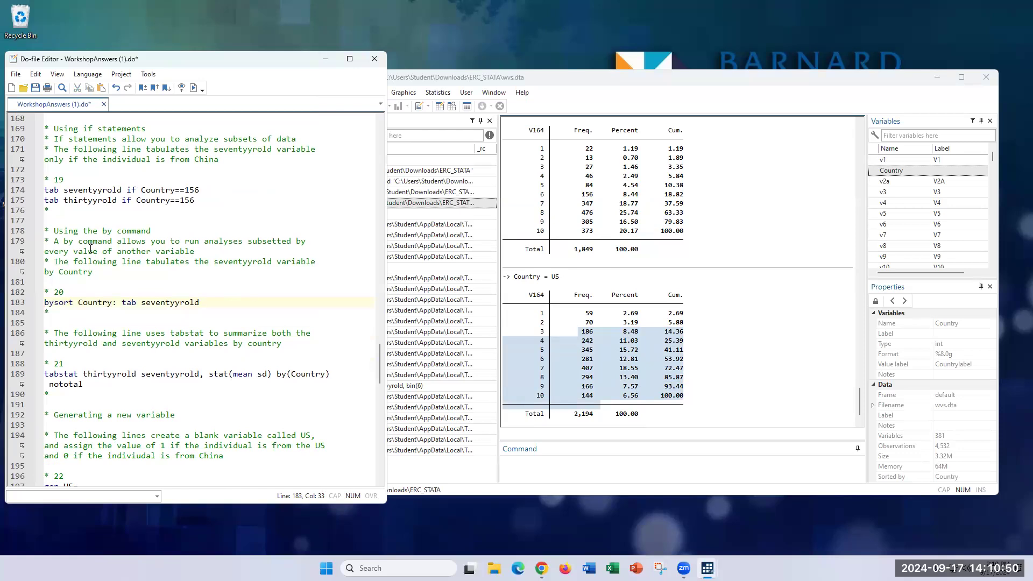
scroll(252, 249, down, 2)
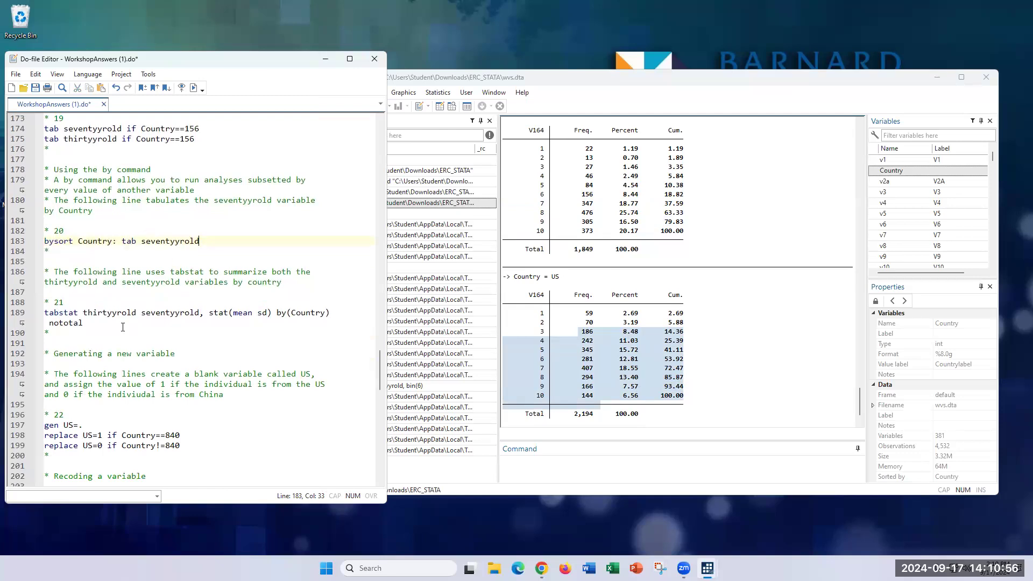
drag(84, 323, 45, 313)
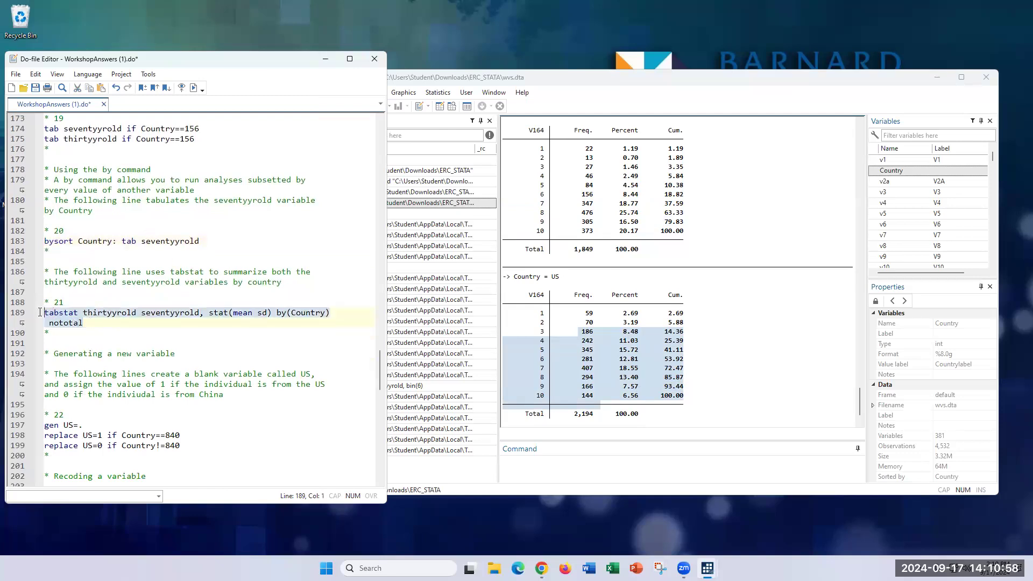
click(68, 313)
click(123, 313)
click(184, 314)
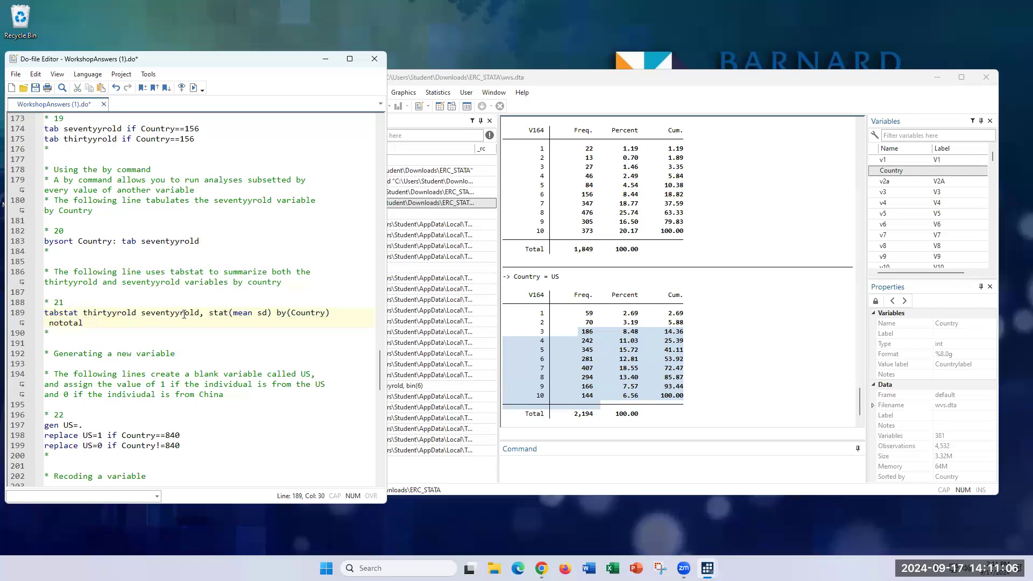
drag(208, 313, 272, 313)
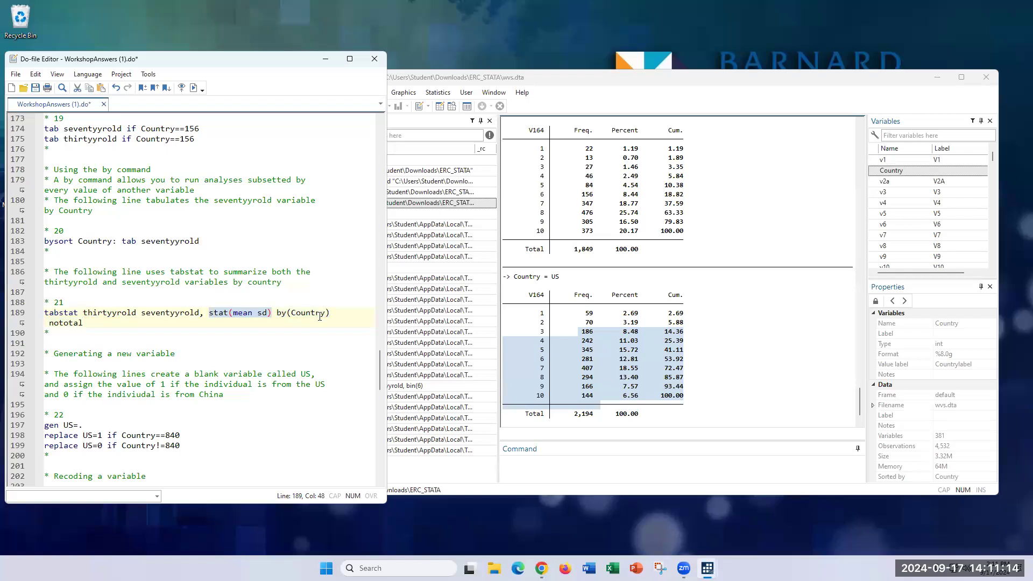
triple_click(72, 322)
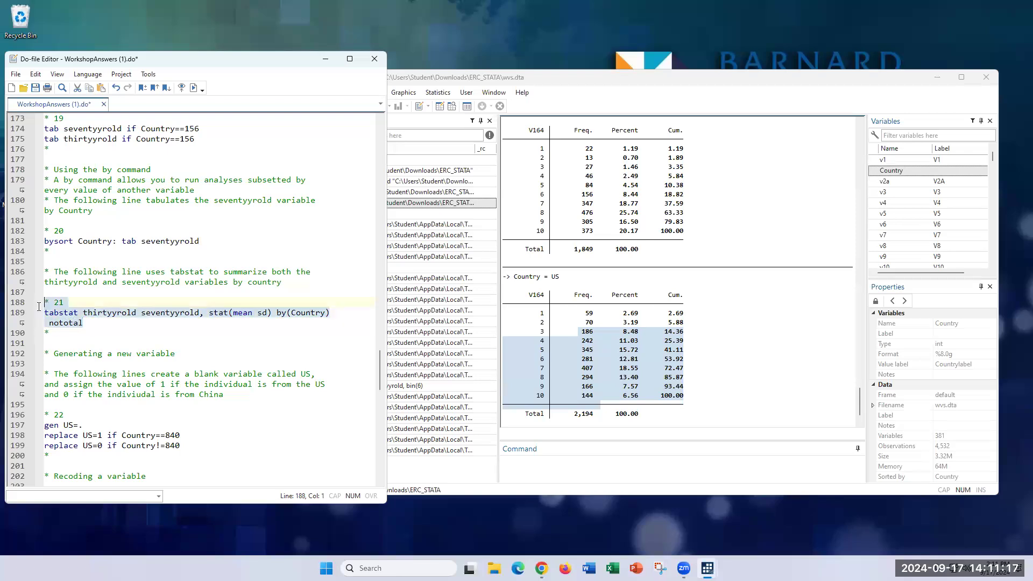
click(149, 73)
click(179, 142)
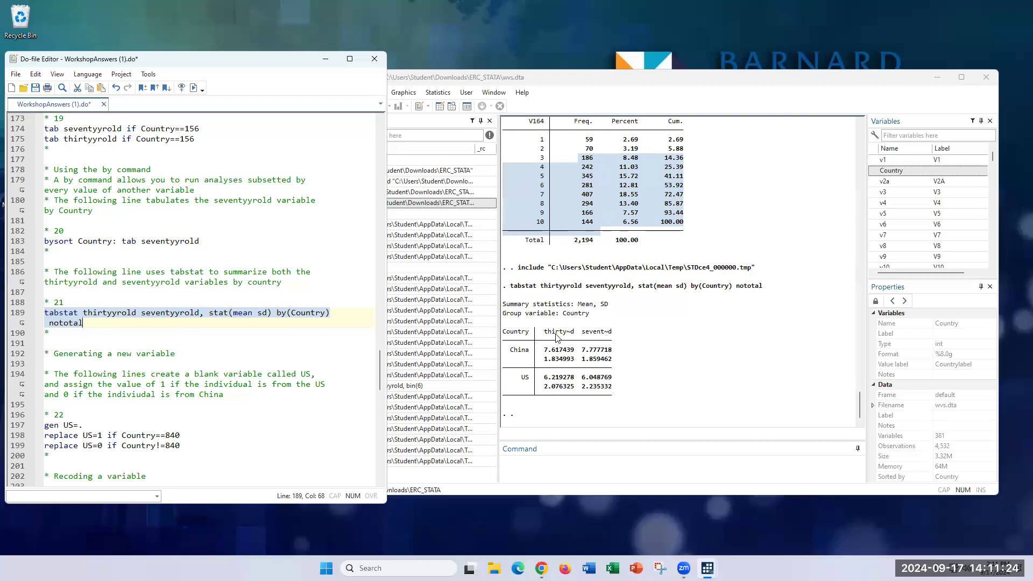
Compare the means and standard deviations of thirtyyrold and seventyyrold for China and the US in the tabstat output.
mouse_move(542, 332)
mouse_down()
mouse_move(577, 334)
mouse_move(541, 350)
mouse_up()
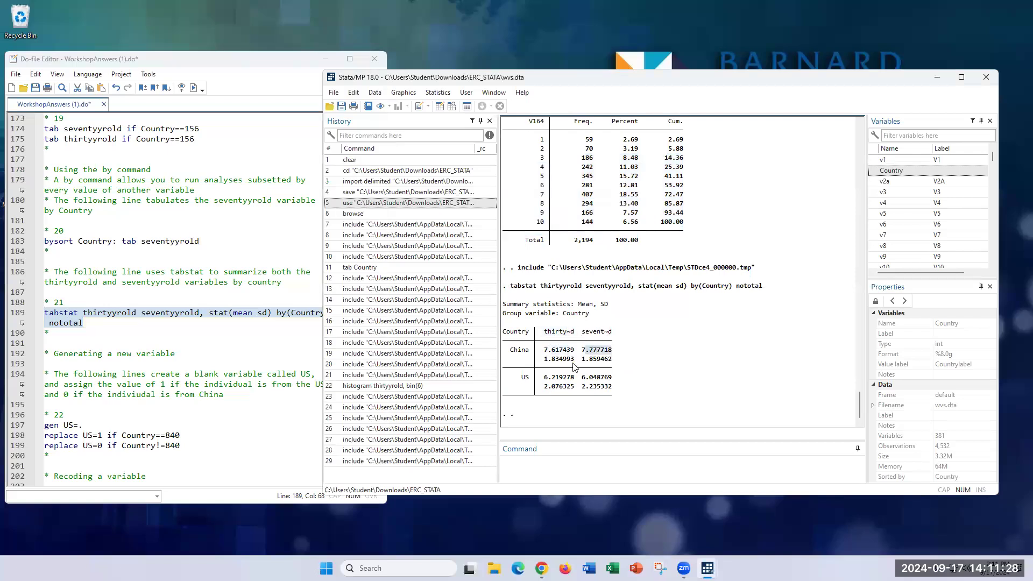
click(614, 364)
drag(614, 364, 595, 363)
drag(633, 390, 539, 329)
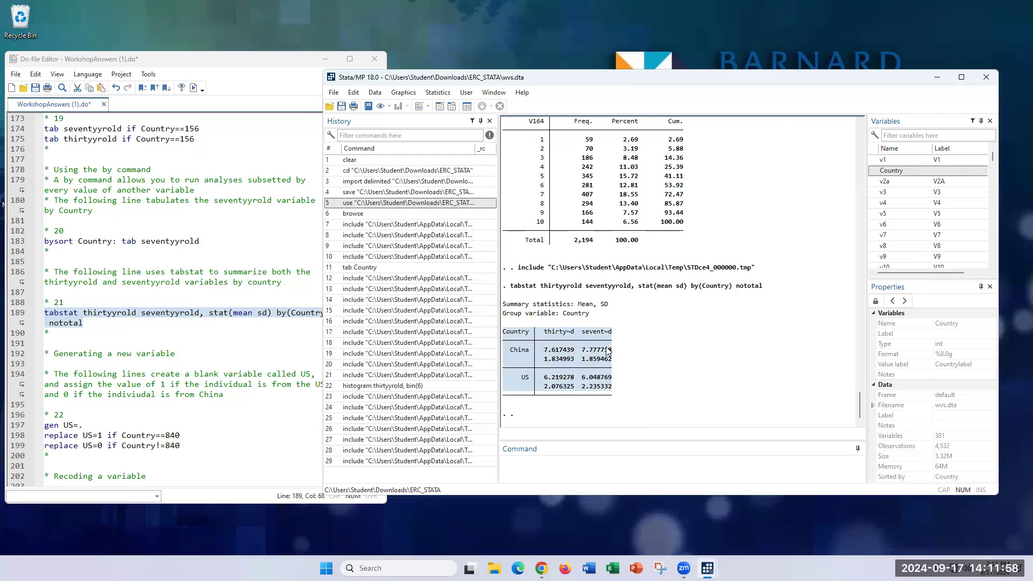
Create the blank variable US by executing the section 22 line "gen US=." with include.
scroll(101, 305, down, 1)
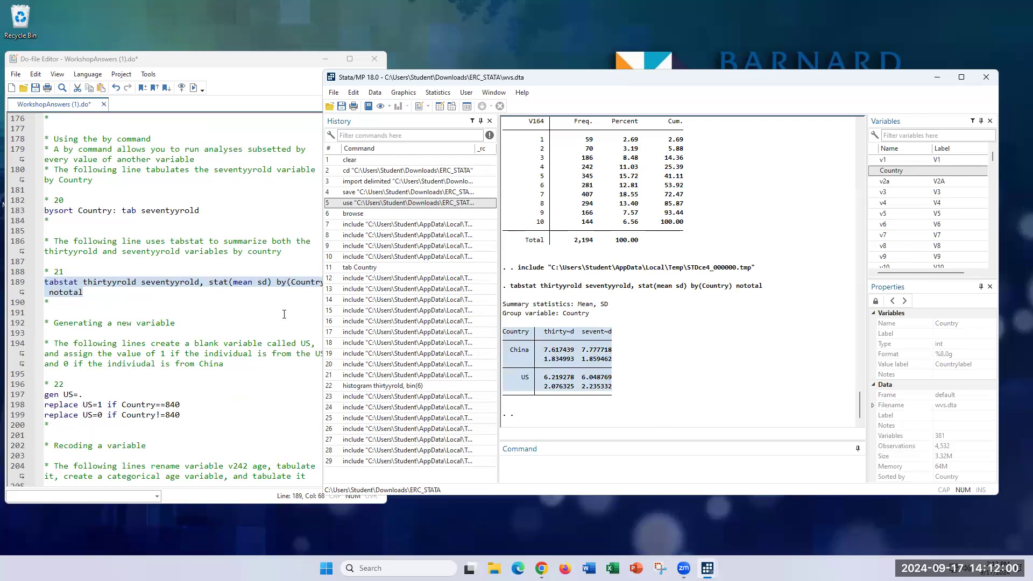
click(101, 305)
scroll(226, 333, down, 2)
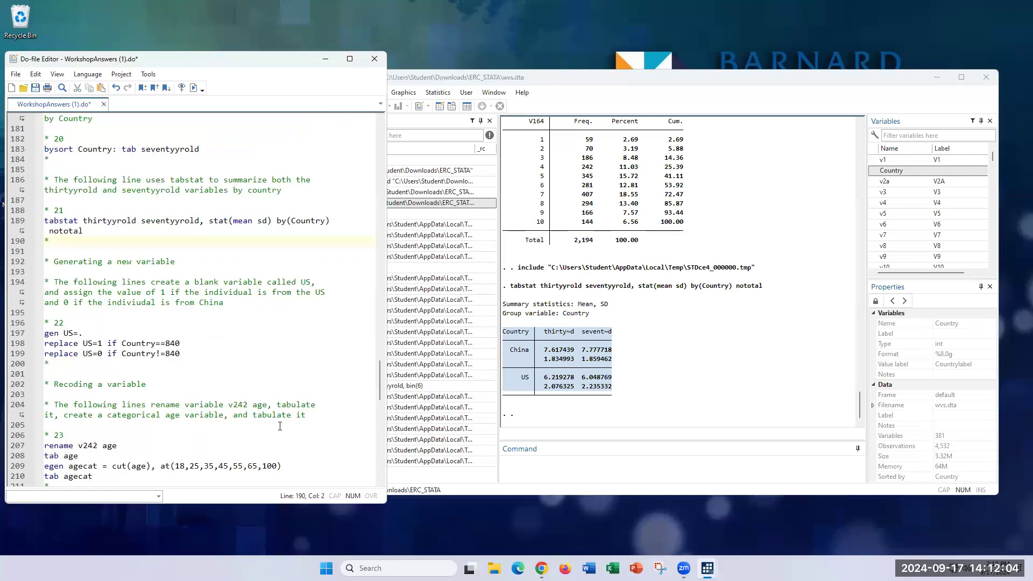
drag(59, 334, 47, 335)
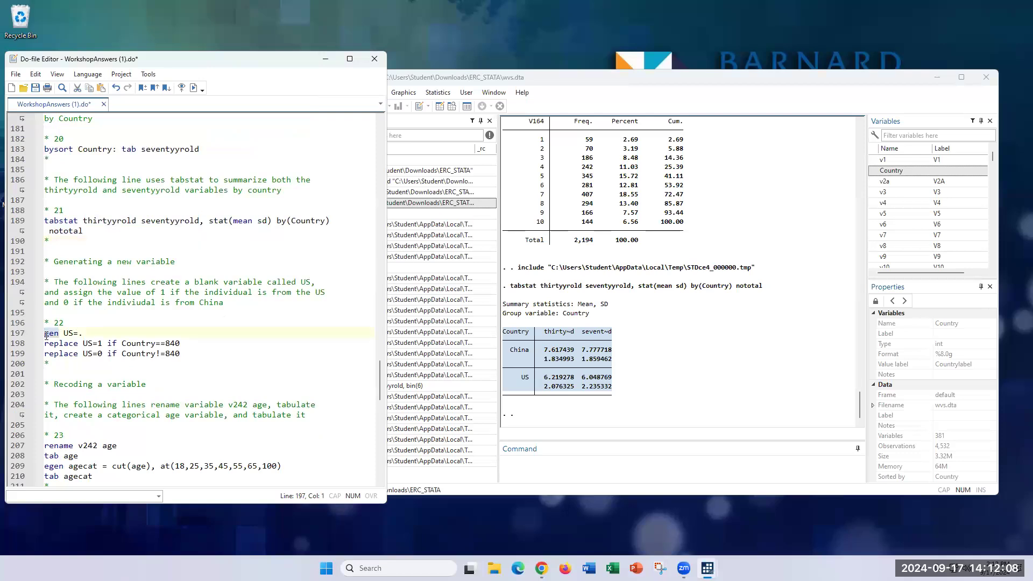
click(68, 333)
double_click(69, 333)
click(84, 331)
drag(86, 333, 36, 338)
click(149, 75)
click(165, 146)
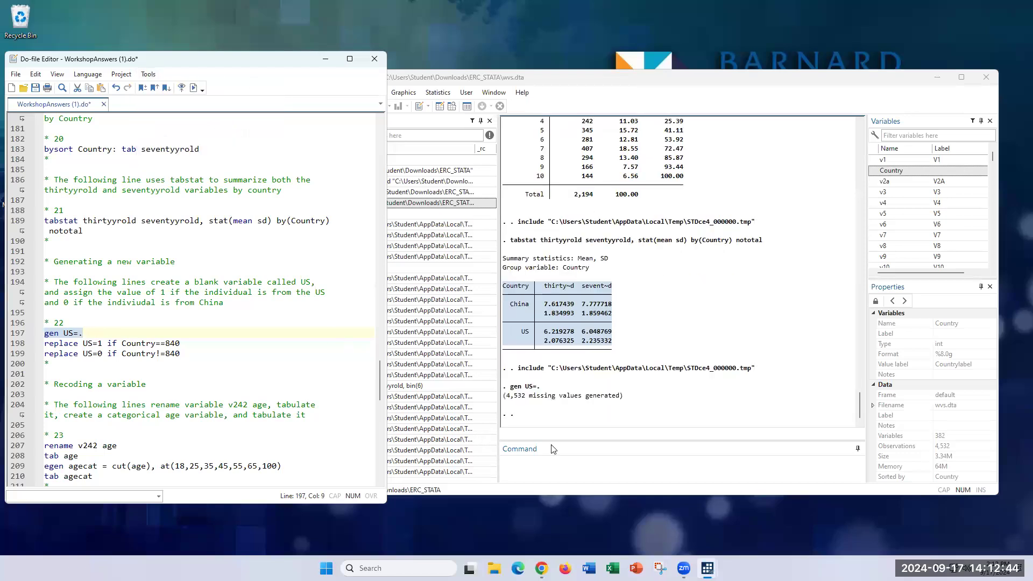
Run "tab US" as a direct command to check the new blank variable.
click(550, 464)
text(tab US)
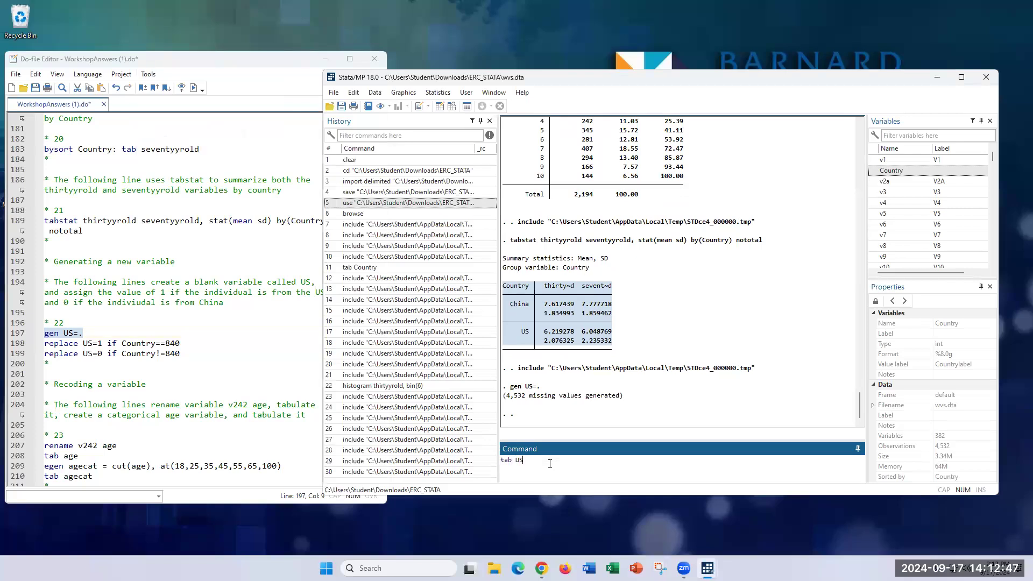
key(Return)
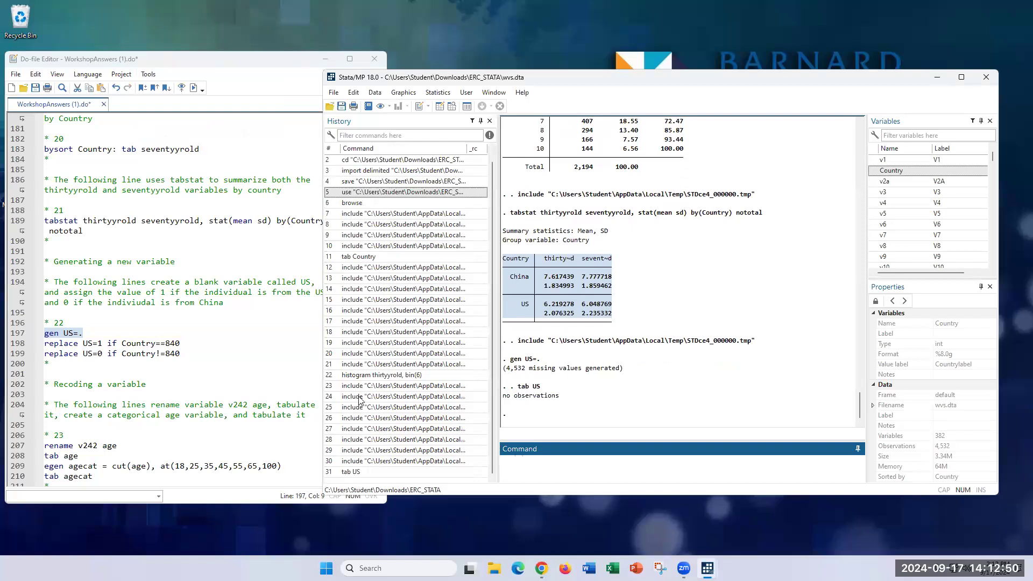
Assign US=1 for Country==840 and US=0 for Country!=840 by executing both section 22 replace lines with include.
click(242, 359)
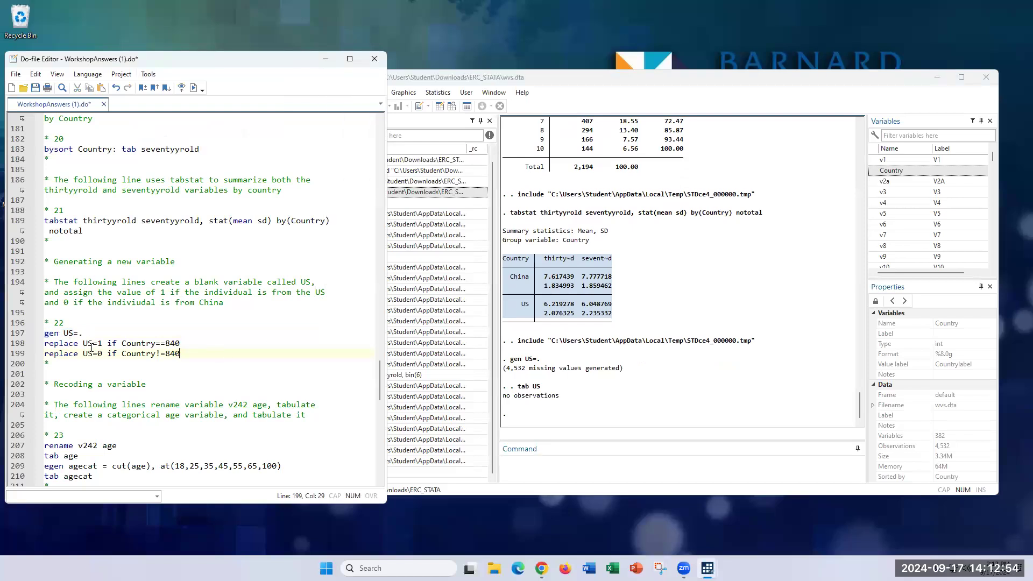
click(187, 344)
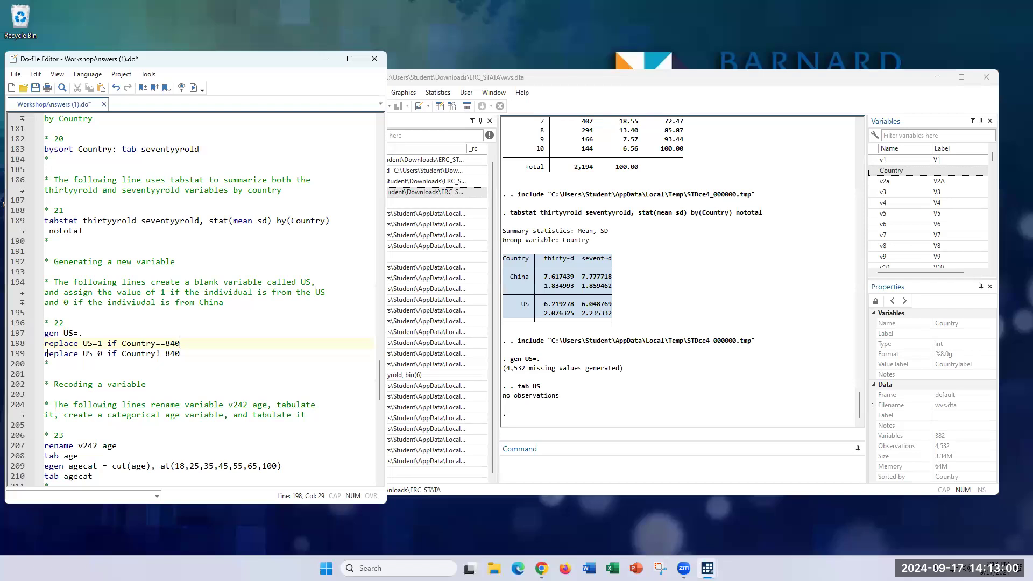
drag(47, 353, 194, 354)
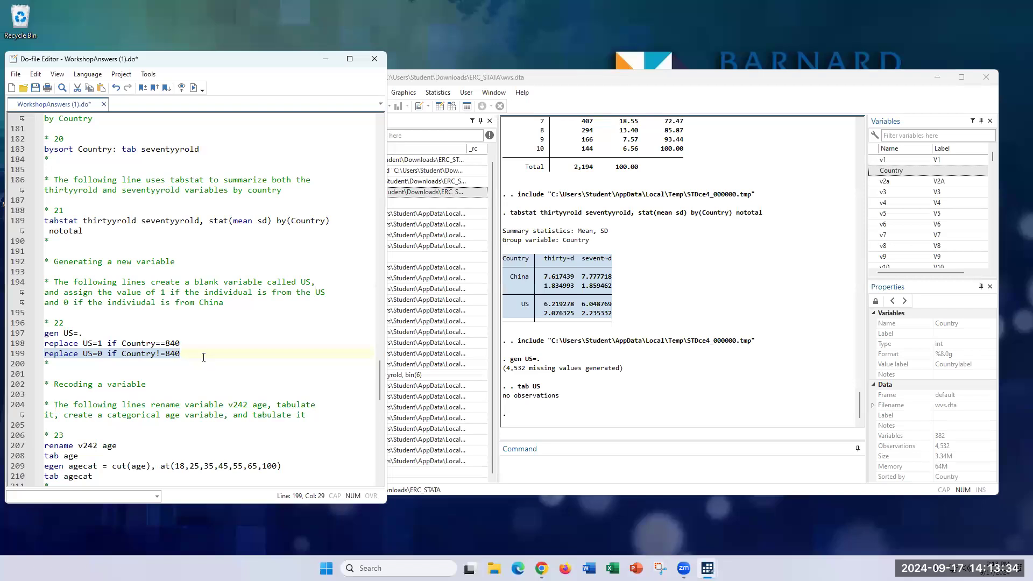
click(152, 354)
drag(202, 354, 44, 344)
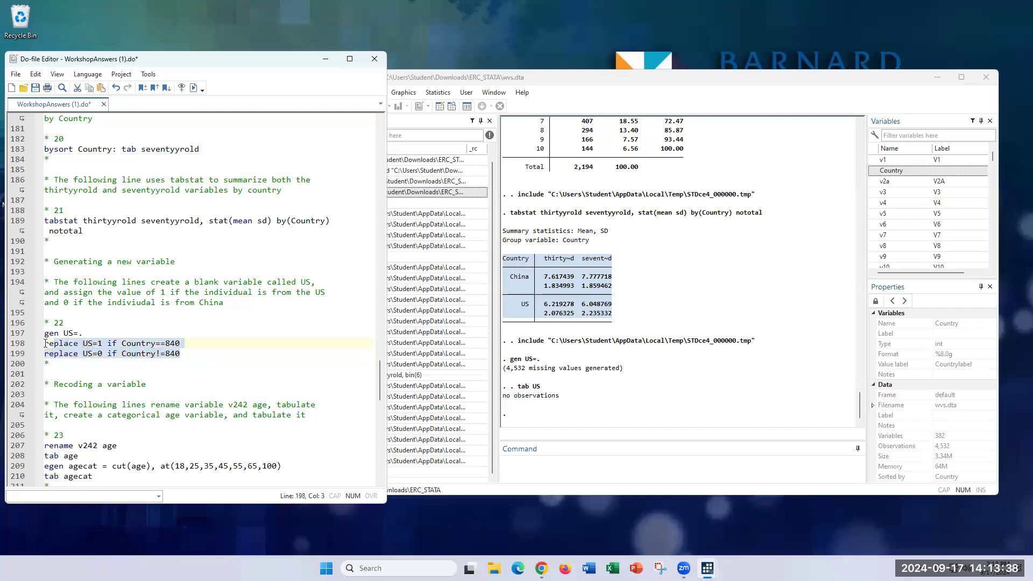
click(148, 74)
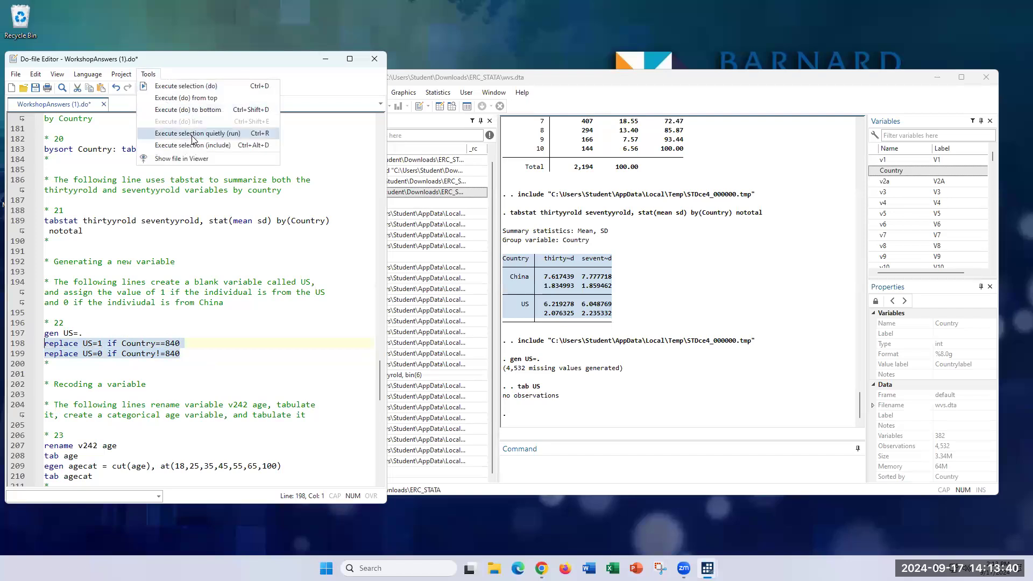
click(209, 144)
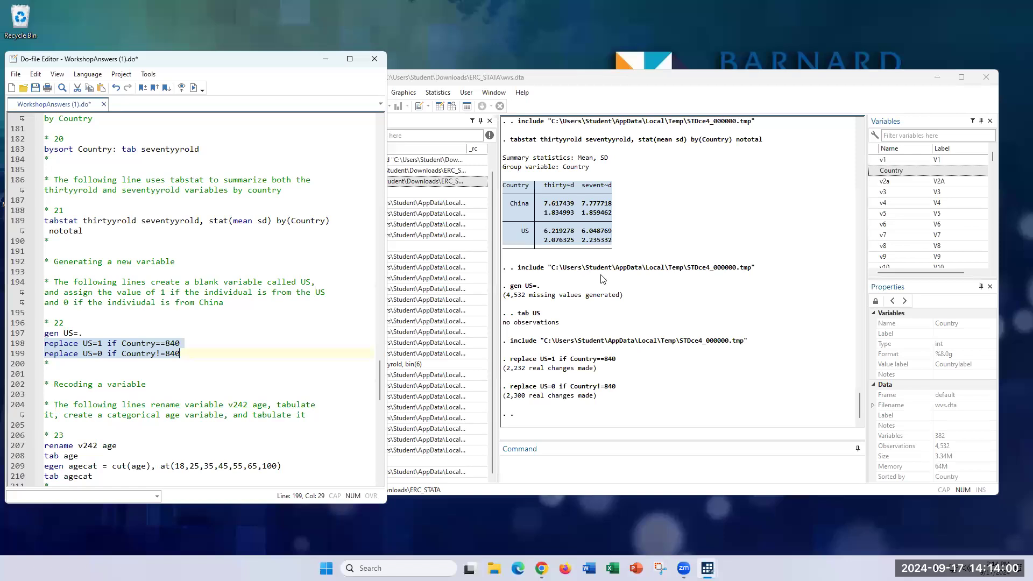
Rename v242 to age and tabulate it by executing the first two lines of section 23 with include.
scroll(185, 368, down, 2)
scroll(129, 347, down, 2)
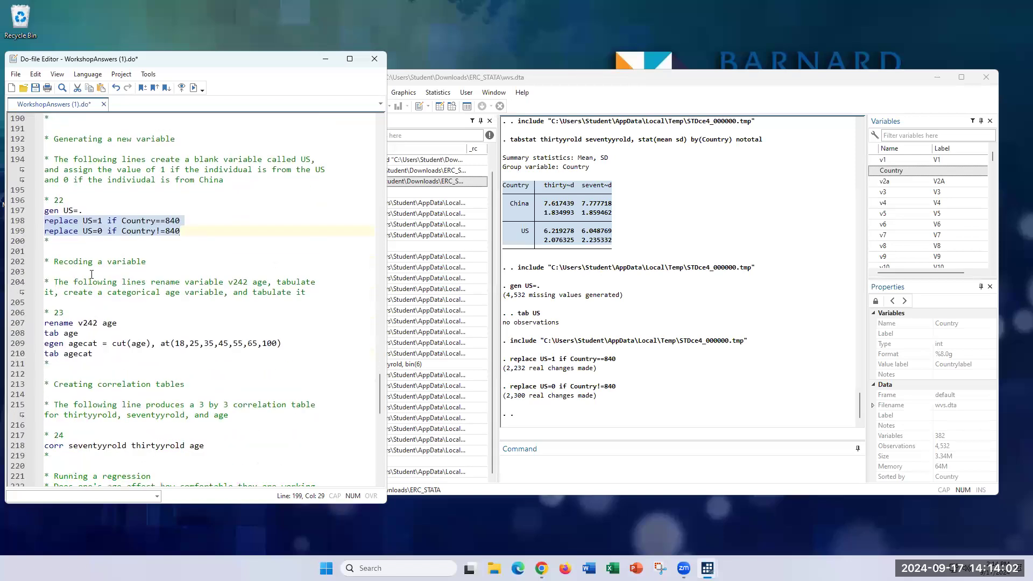
scroll(153, 247, down, 1)
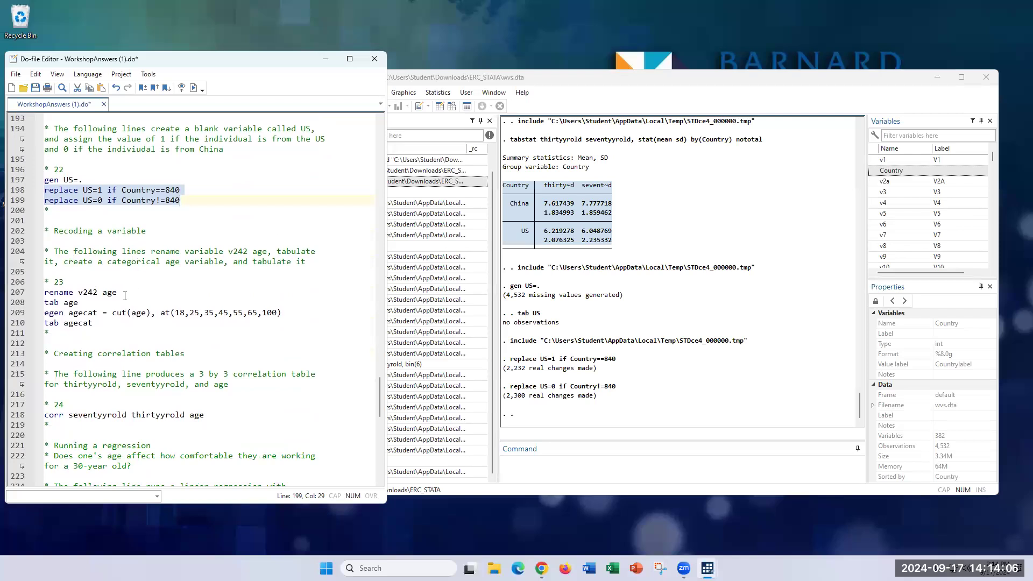
drag(85, 303, 32, 292)
click(148, 74)
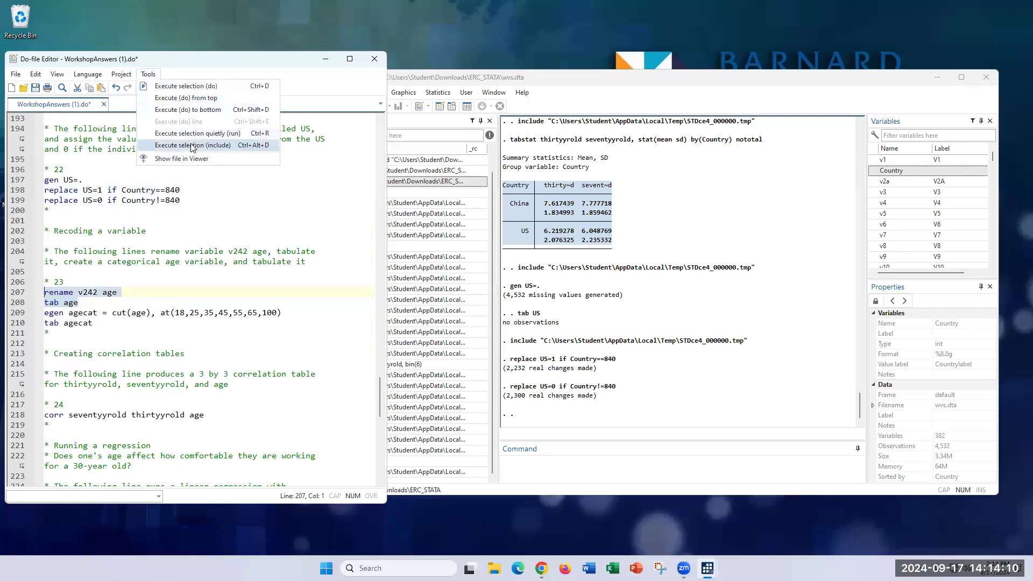
click(177, 141)
Review the age frequency table from the youngest to the oldest value.
scroll(621, 322, up, 10)
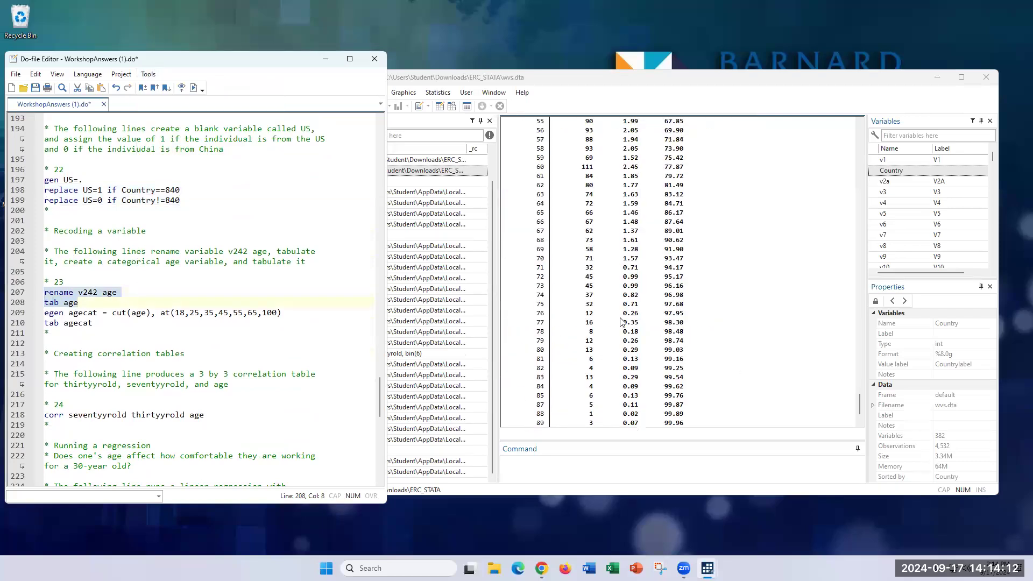
scroll(622, 322, up, 5)
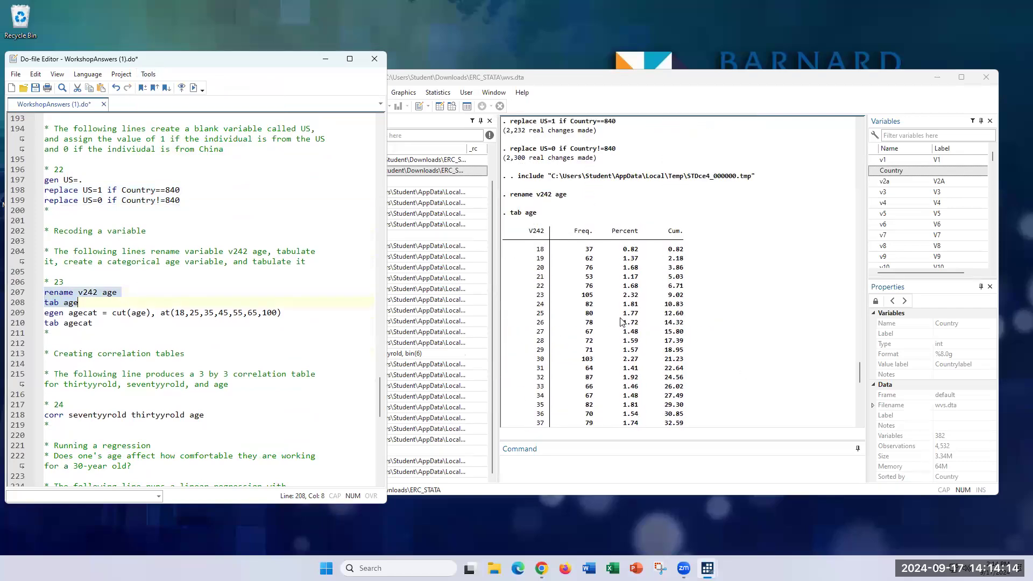
scroll(622, 322, down, 15)
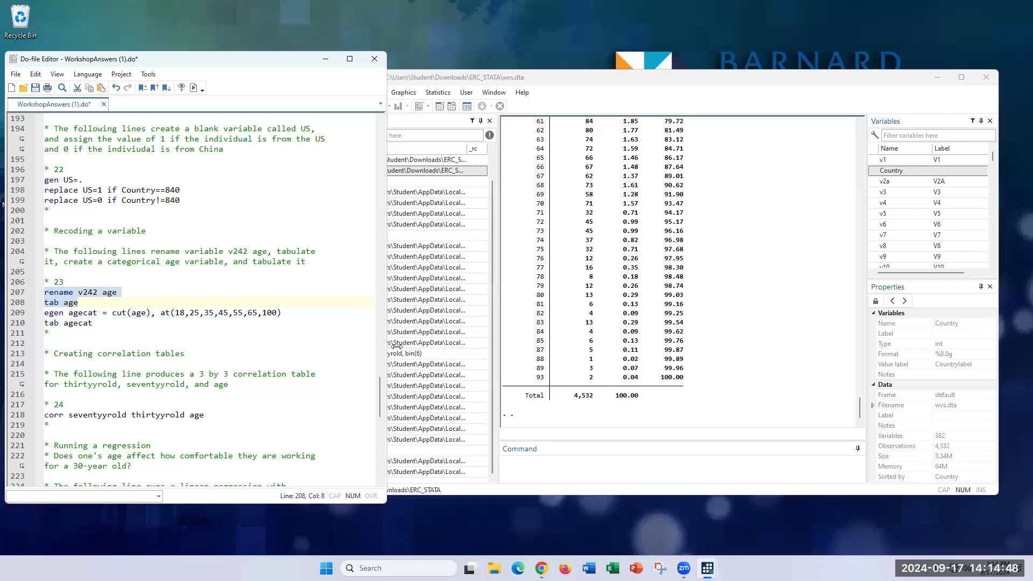
Examine the egen agecat line against the youngest ages in the age table and the gen US=. line.
drag(187, 314, 262, 313)
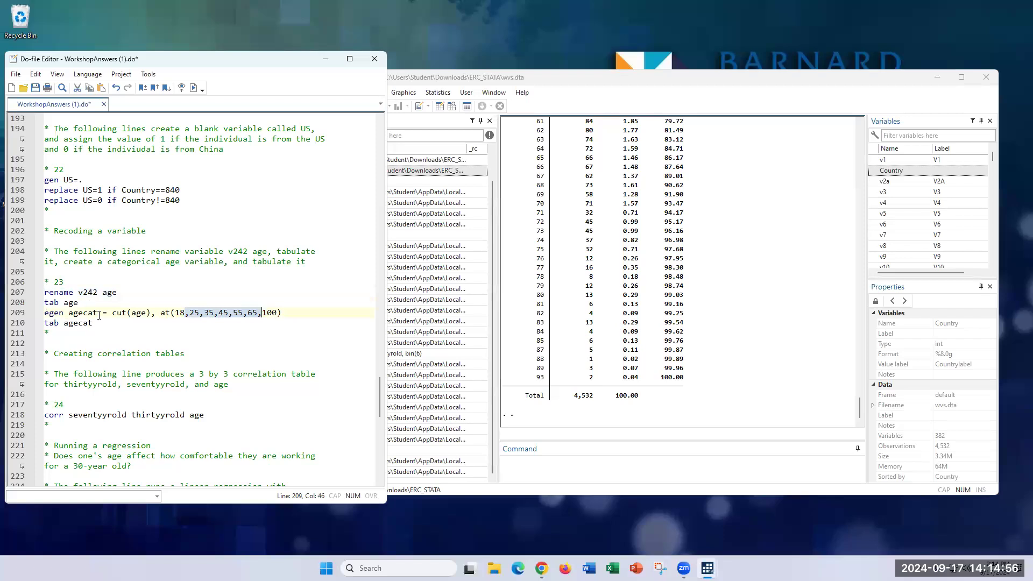
scroll(514, 256, up, 3)
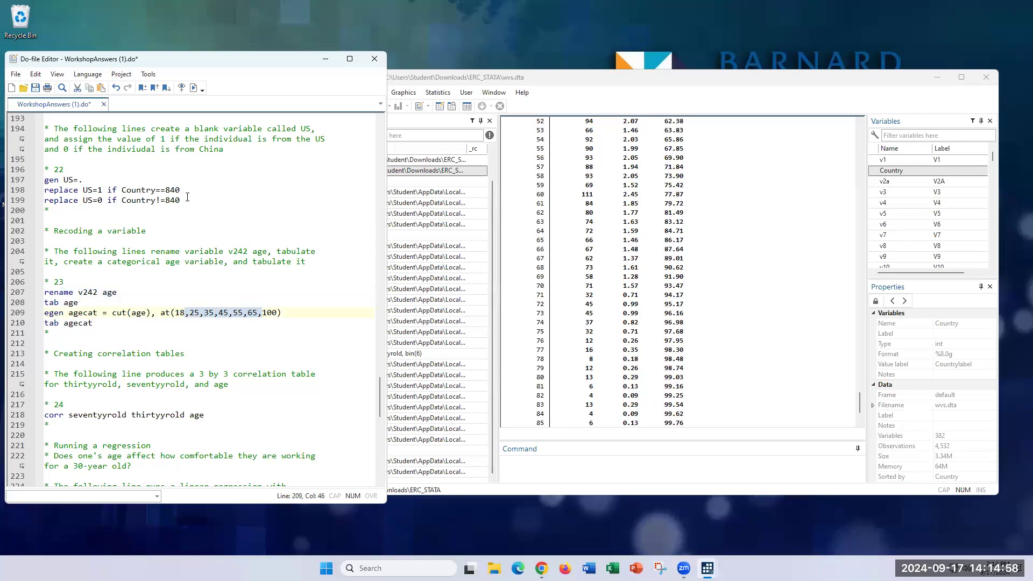
scroll(586, 252, up, 10)
scroll(587, 252, up, 1)
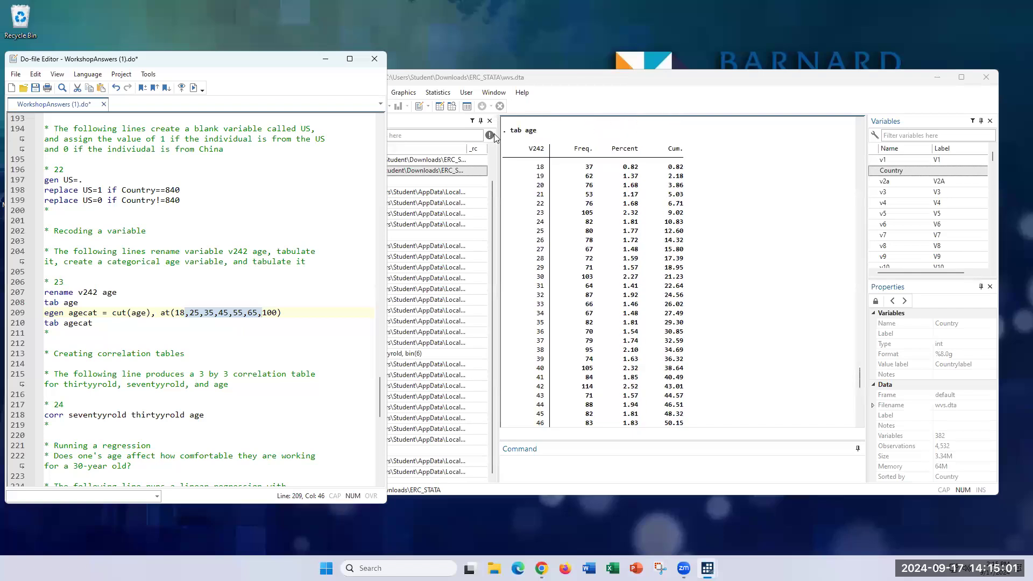
click(540, 171)
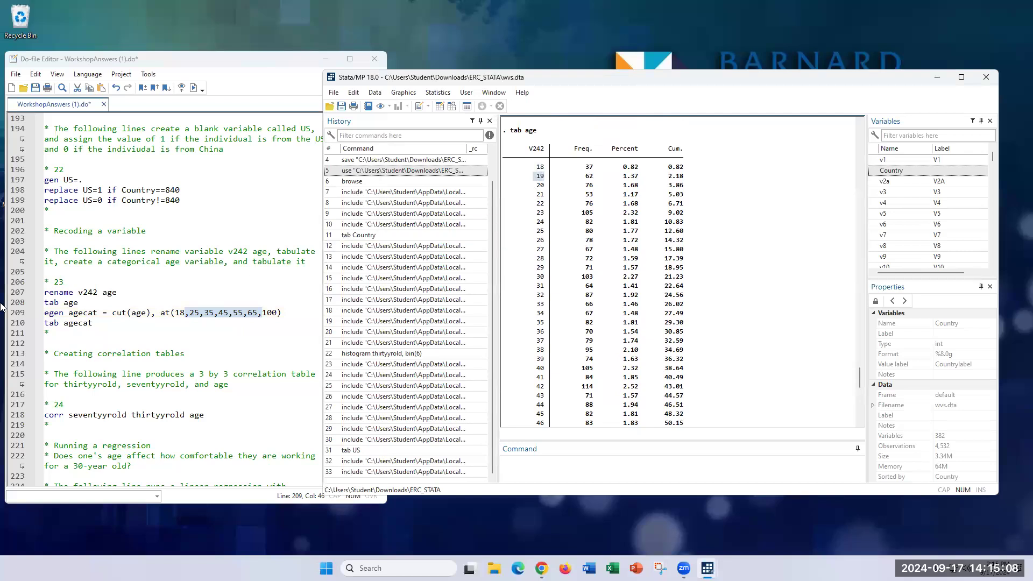
click(122, 312)
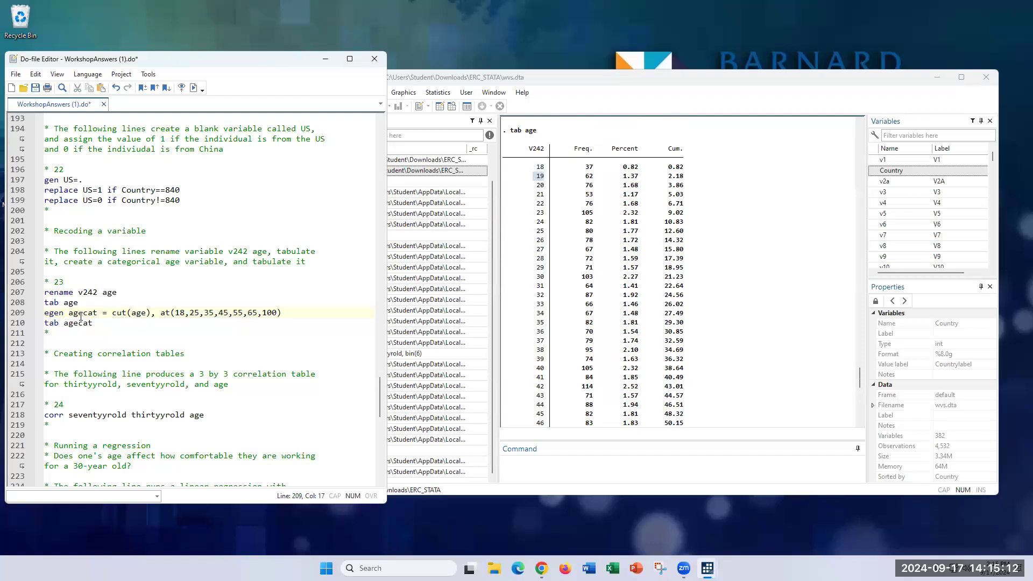
drag(64, 312, 22, 313)
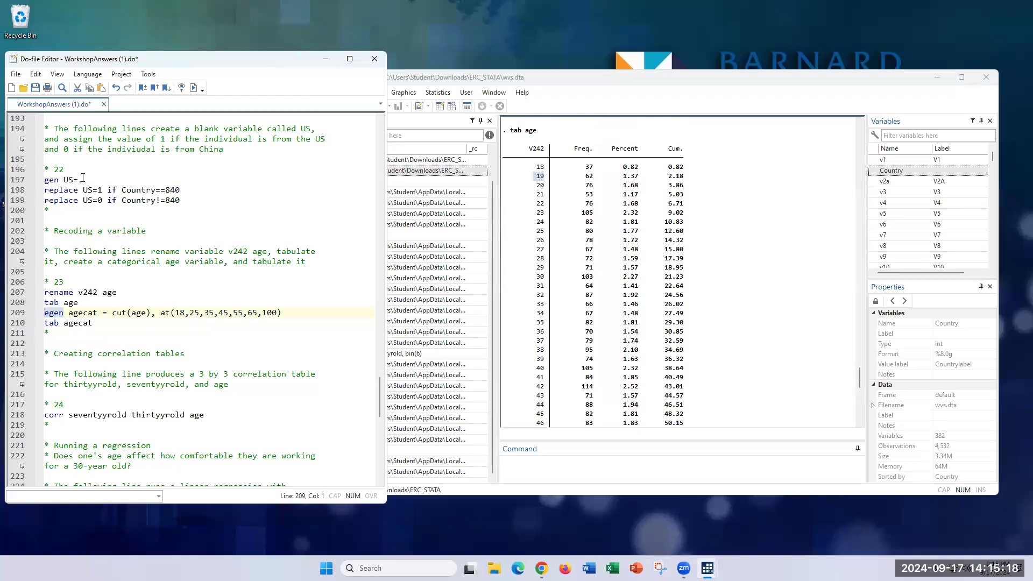
drag(83, 179, 64, 181)
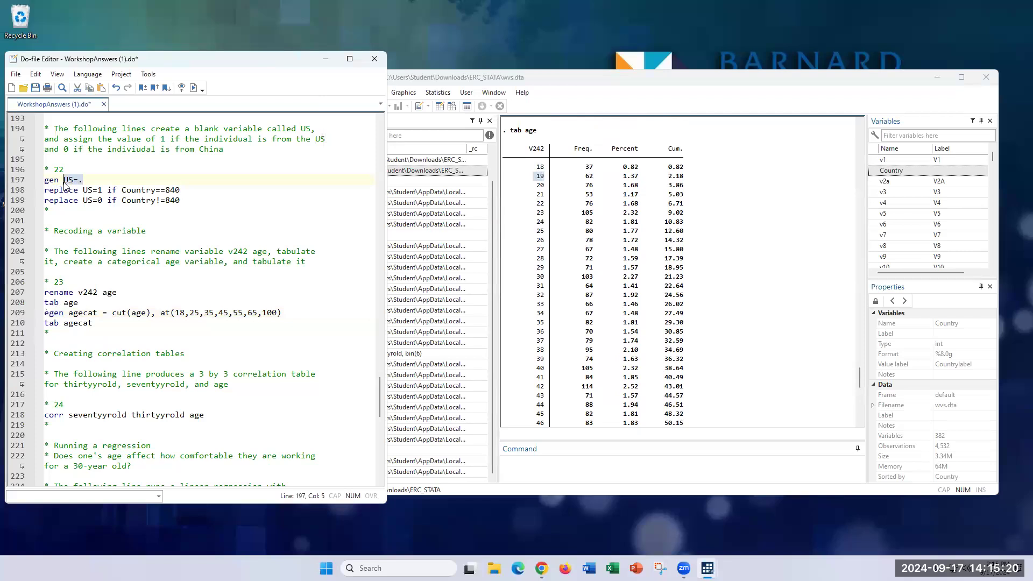
drag(63, 312, 43, 313)
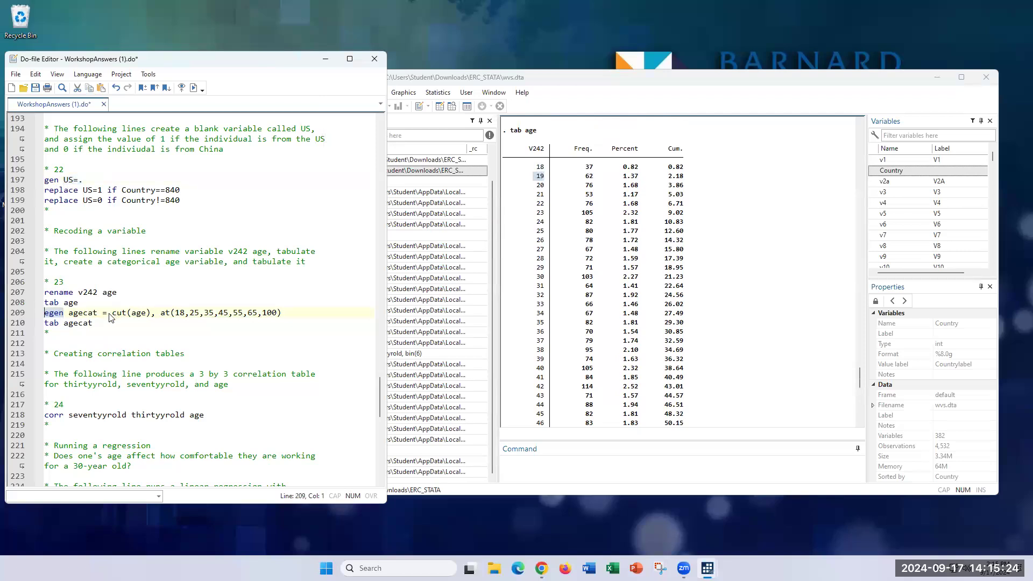
drag(109, 318, 290, 320)
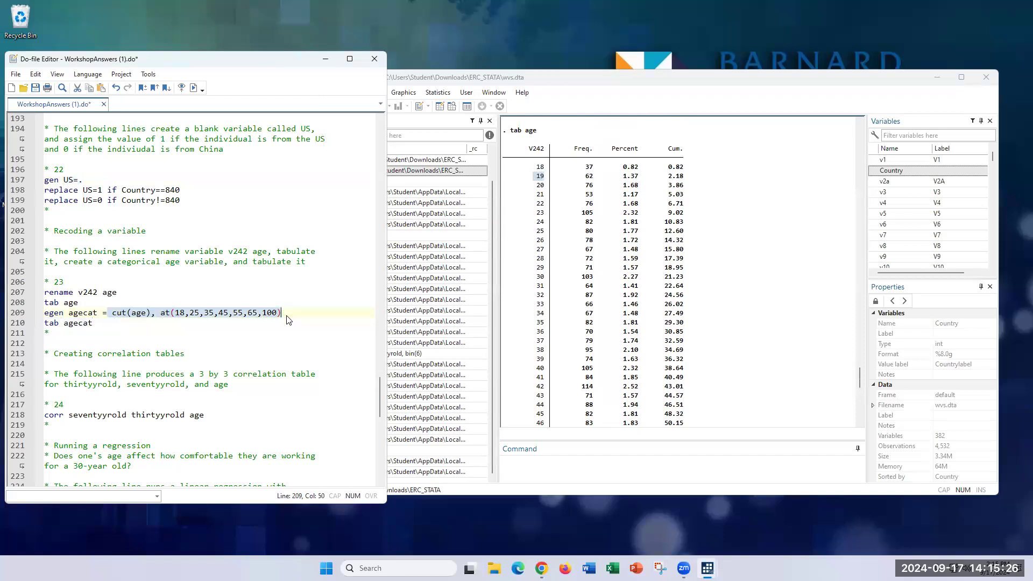
scroll(178, 277, down, 1)
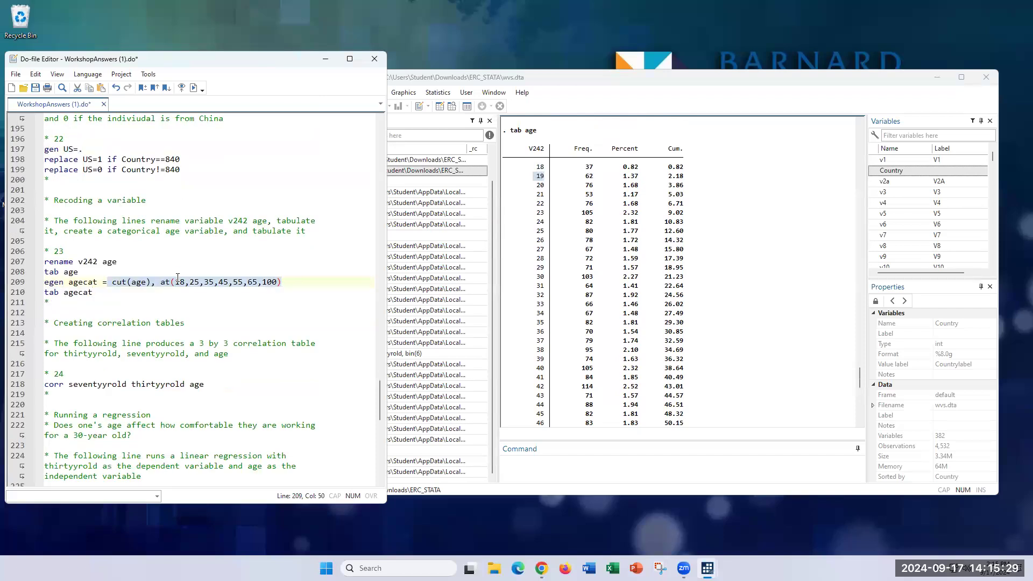
Review the cut(age) function and its at() break points 18,25,35,45,55,65,100 in the egen agecat line.
click(121, 282)
click(141, 282)
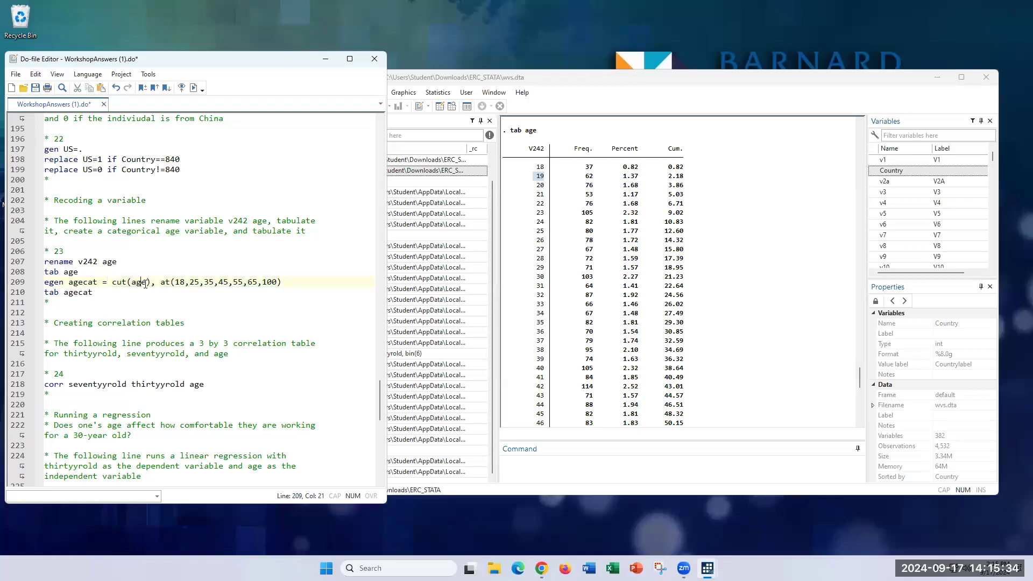
click(174, 283)
shift+click(286, 282)
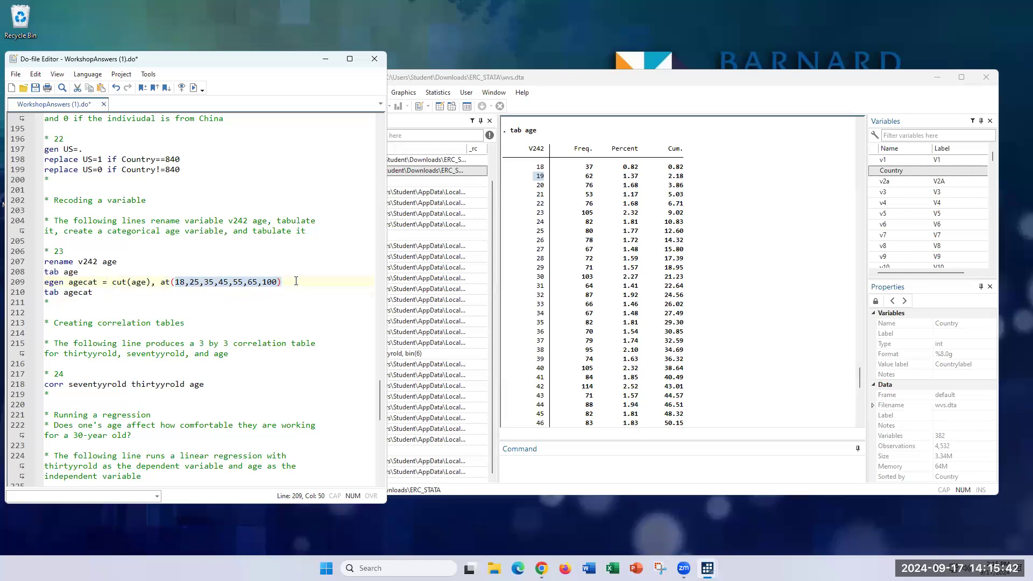
click(295, 282)
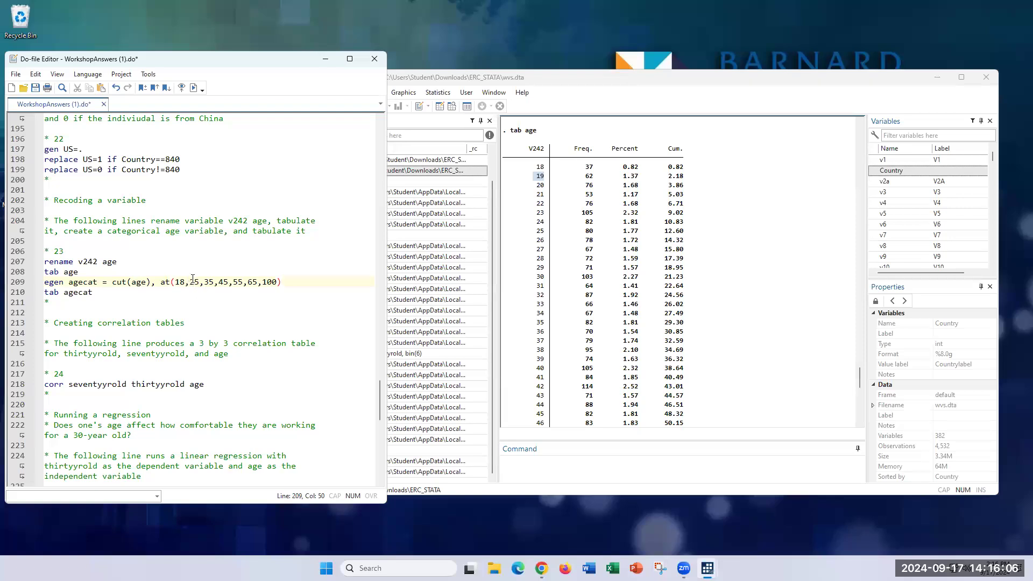
drag(188, 282, 199, 282)
click(178, 282)
key(shift+Down)
double_click(178, 282)
click(265, 282)
Create agecat from age and tabulate it by executing the last two lines of section 23 with include, checking the 18 category's percentage.
drag(102, 292, 44, 282)
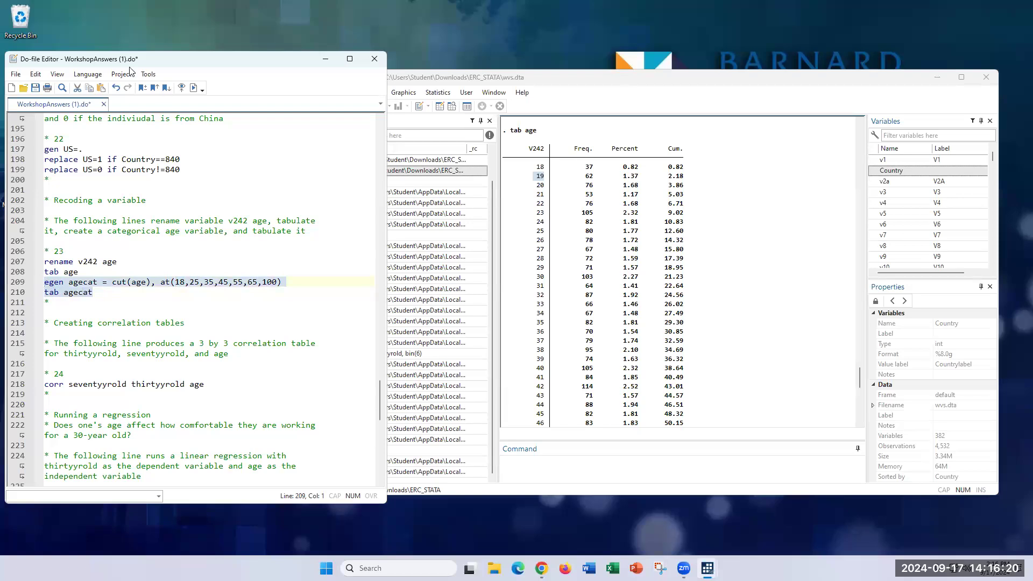
click(149, 74)
click(220, 146)
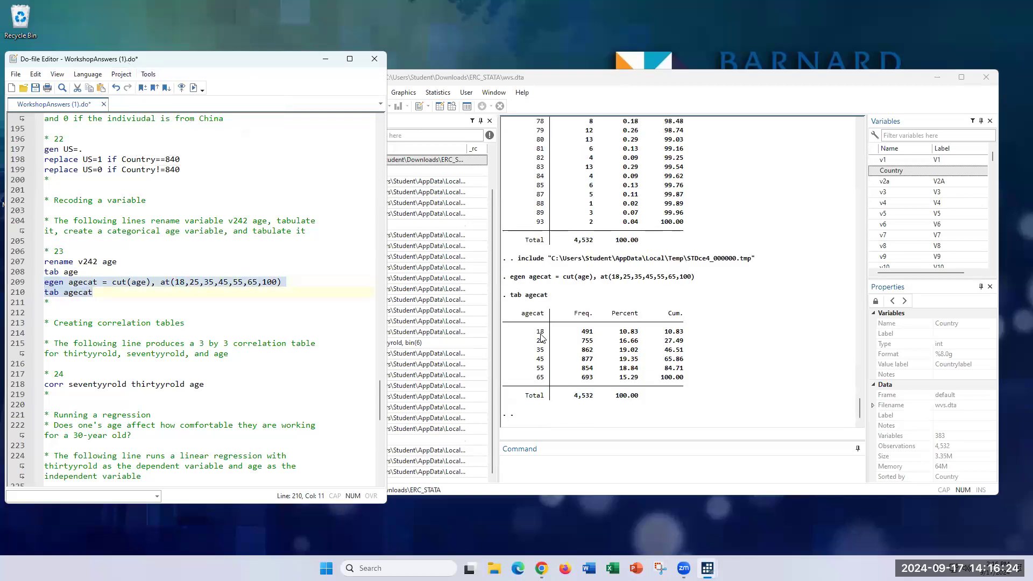
drag(535, 332, 547, 334)
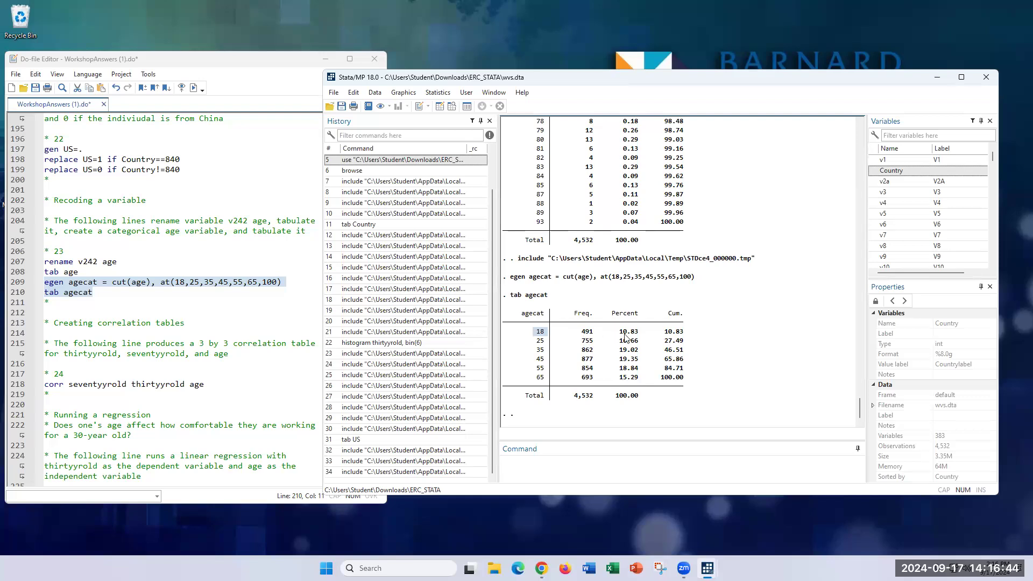
drag(619, 332, 637, 333)
Execute section 24's "corr seventyyrold thirtyyrold age" with include and check how seventyyrold correlates with thirtyyrold and age.
scroll(147, 301, down, 2)
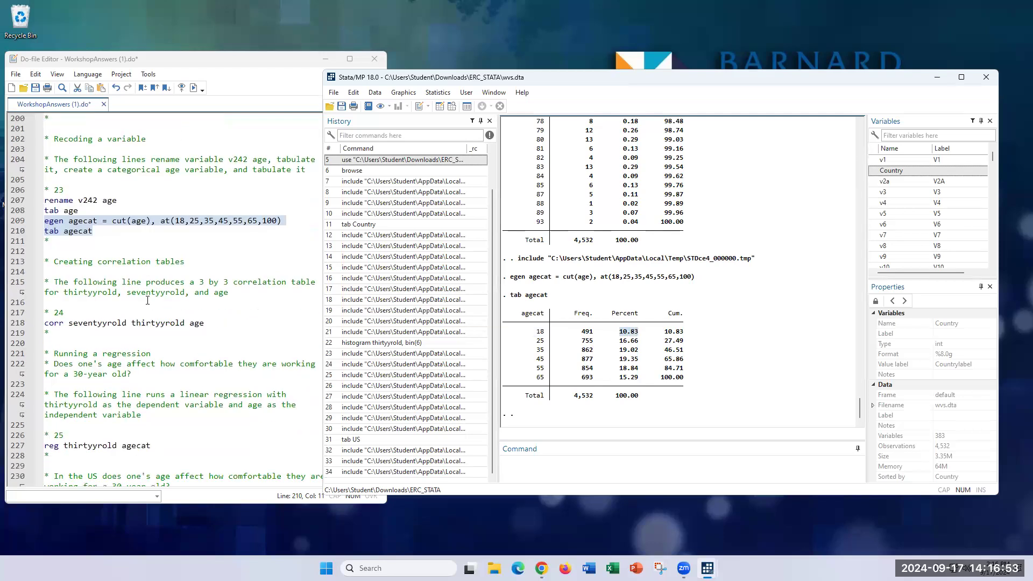
click(221, 317)
scroll(222, 317, down, 1)
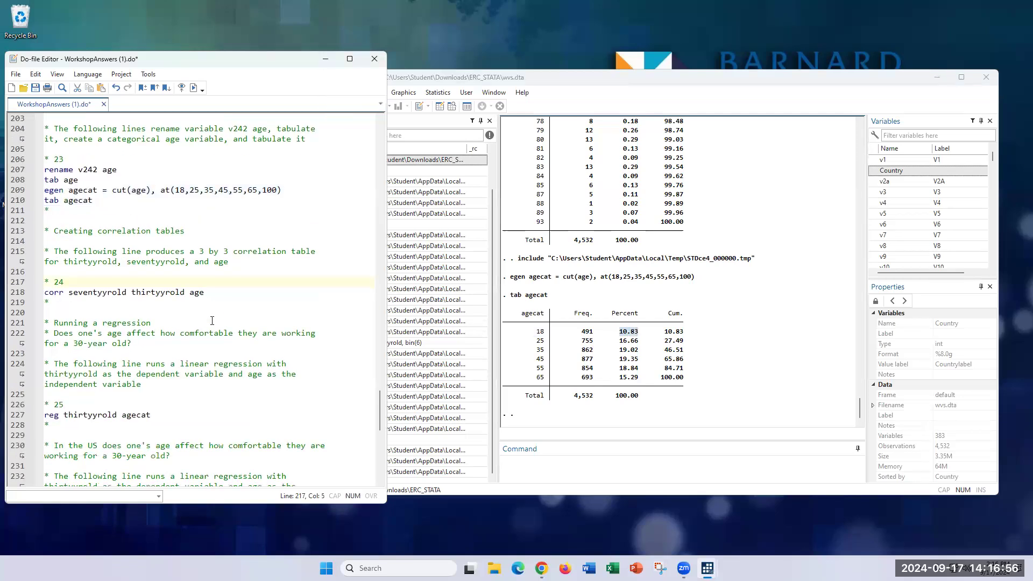
double_click(64, 294)
shift+click(217, 295)
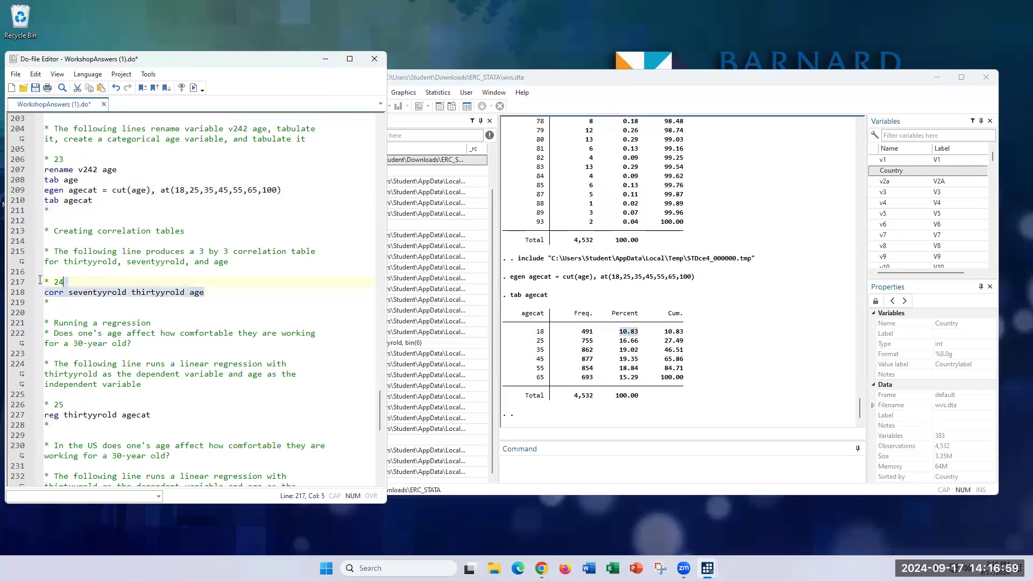
click(149, 74)
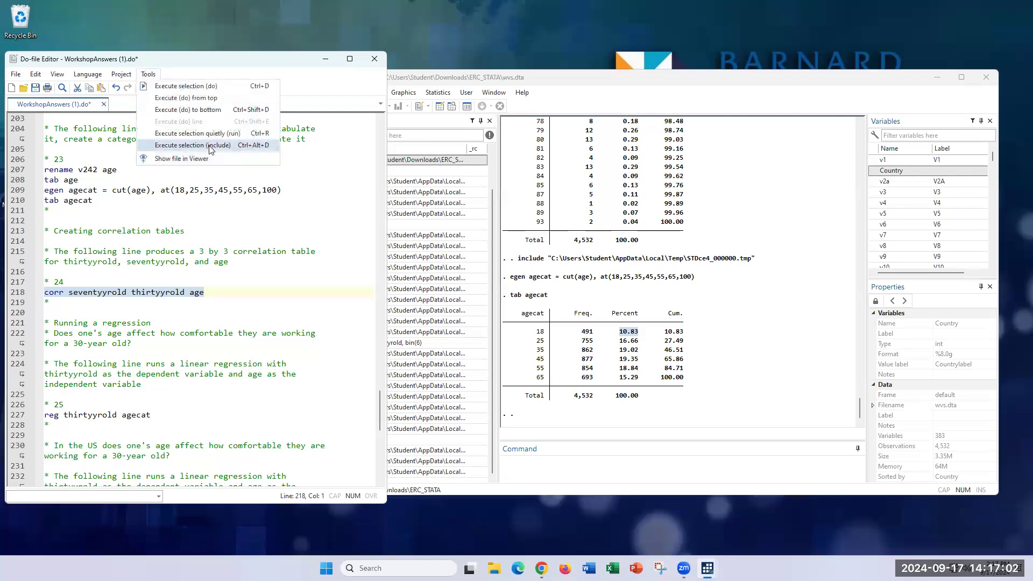
click(178, 145)
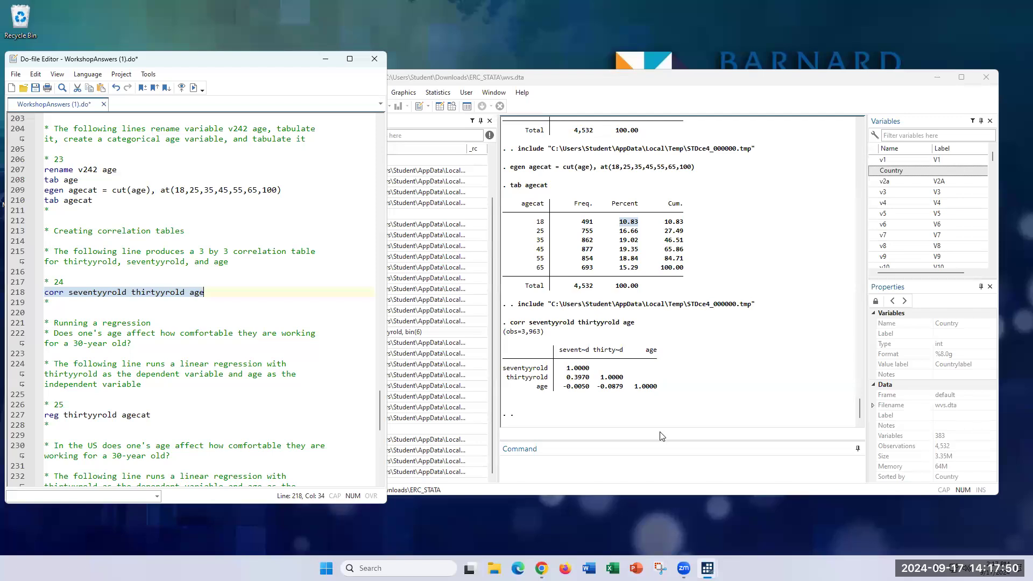
click(583, 380)
drag(583, 380, 596, 376)
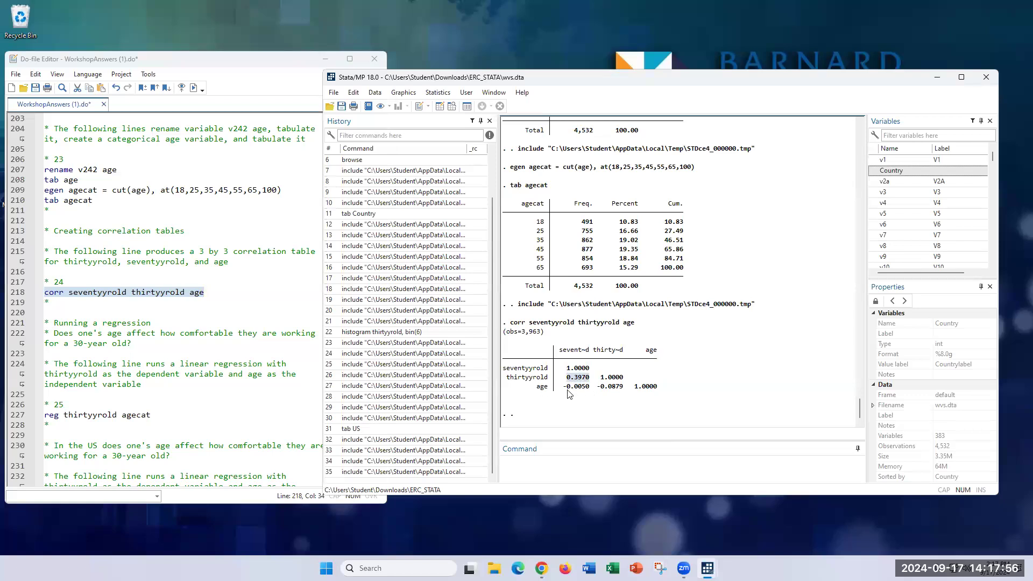
drag(564, 387, 588, 388)
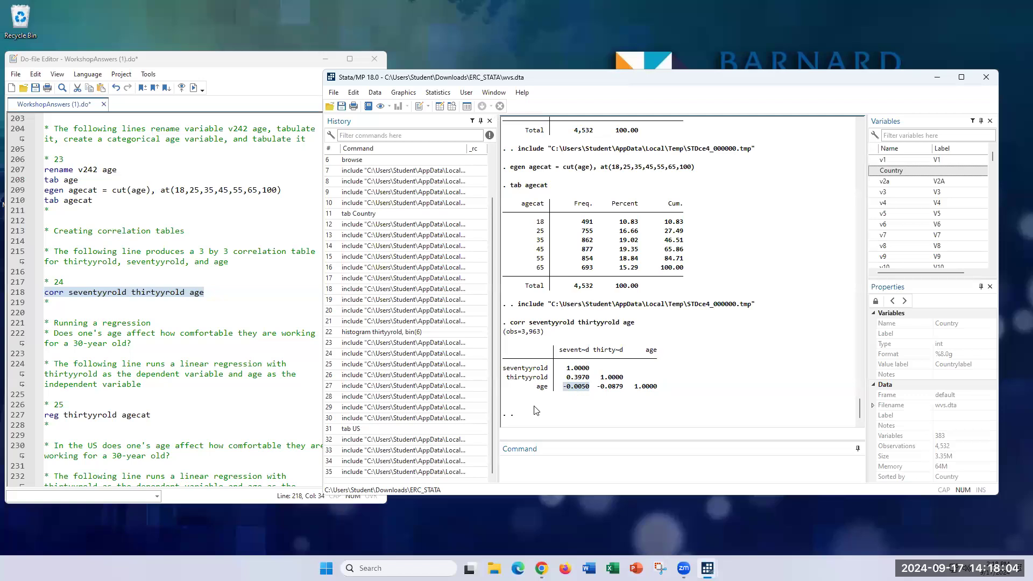
Review the section 25 regression command, with thirtyyrold as dependent variable and agecat as independent variable.
click(196, 327)
scroll(178, 320, down, 1)
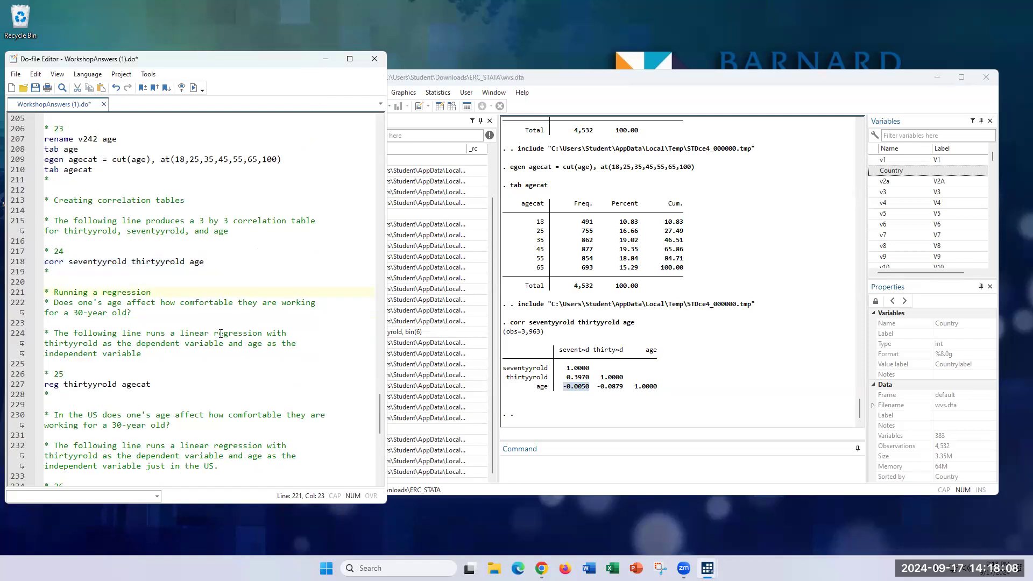
scroll(127, 306, down, 4)
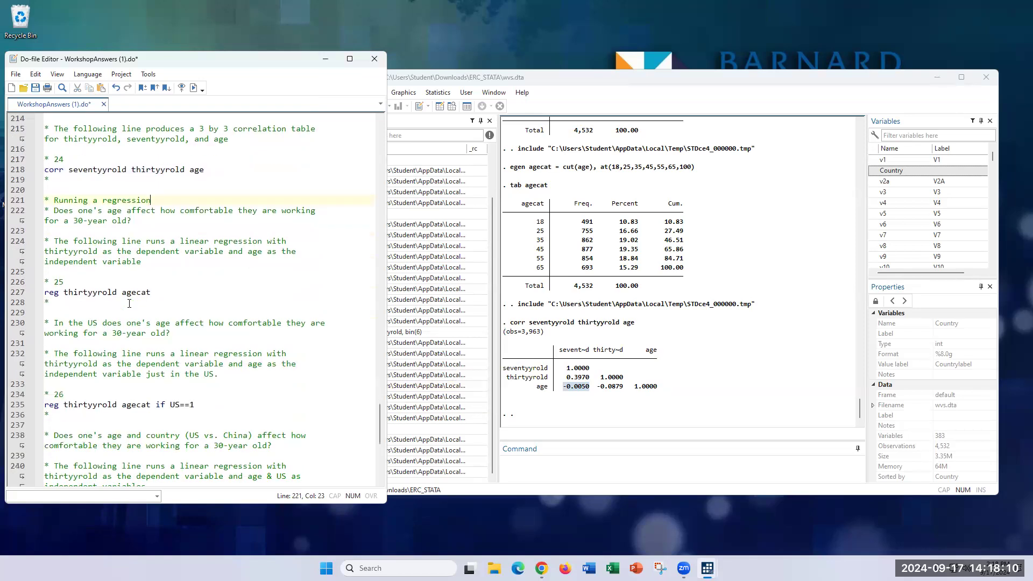
drag(59, 261, 40, 262)
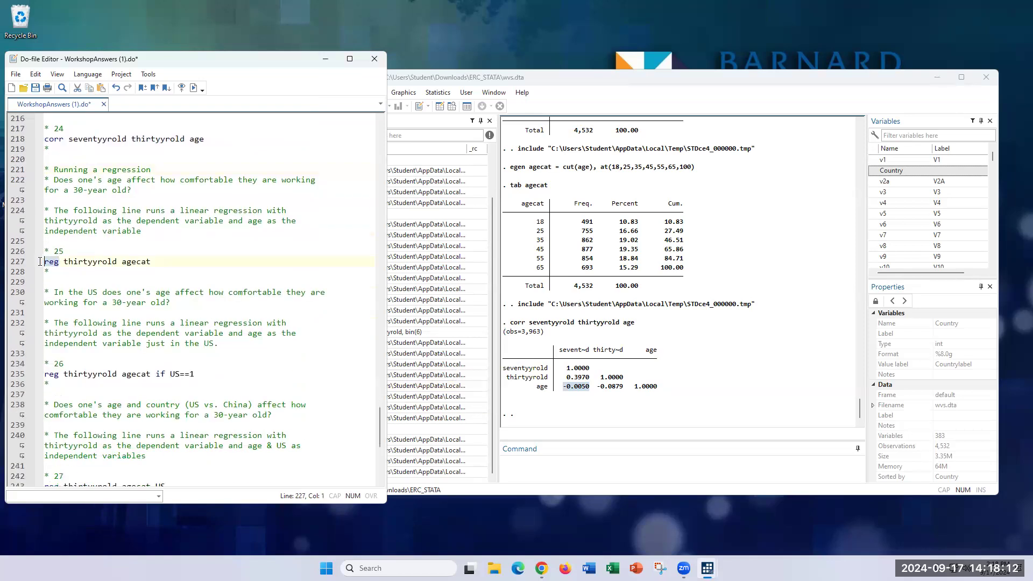
key(Right)
click(94, 261)
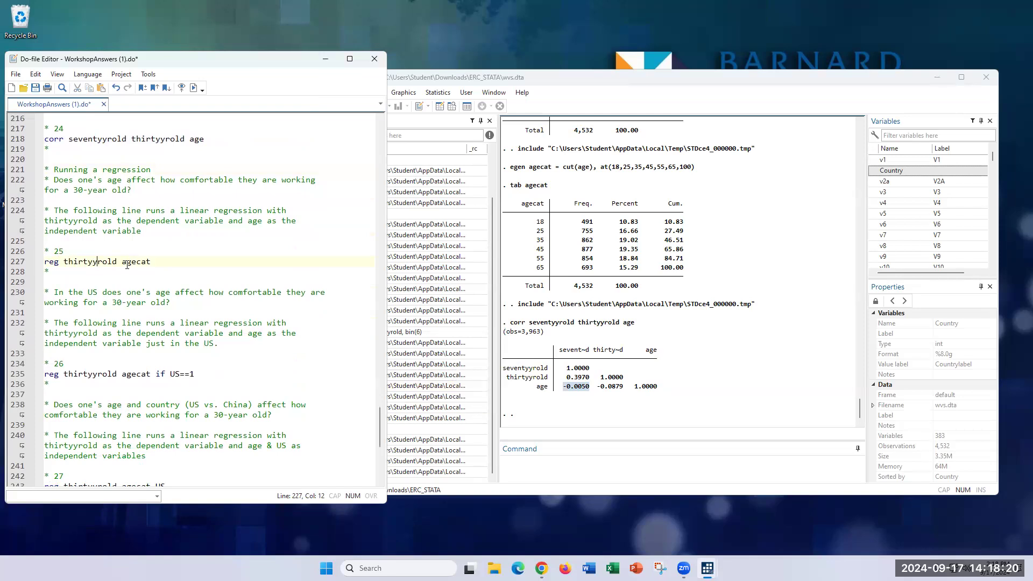
drag(121, 261, 159, 262)
Add the line "reg thirtyyrold age" directly above "reg thirtyyrold agecat" in section 25.
key(Home)
key(Return)
key(Up)
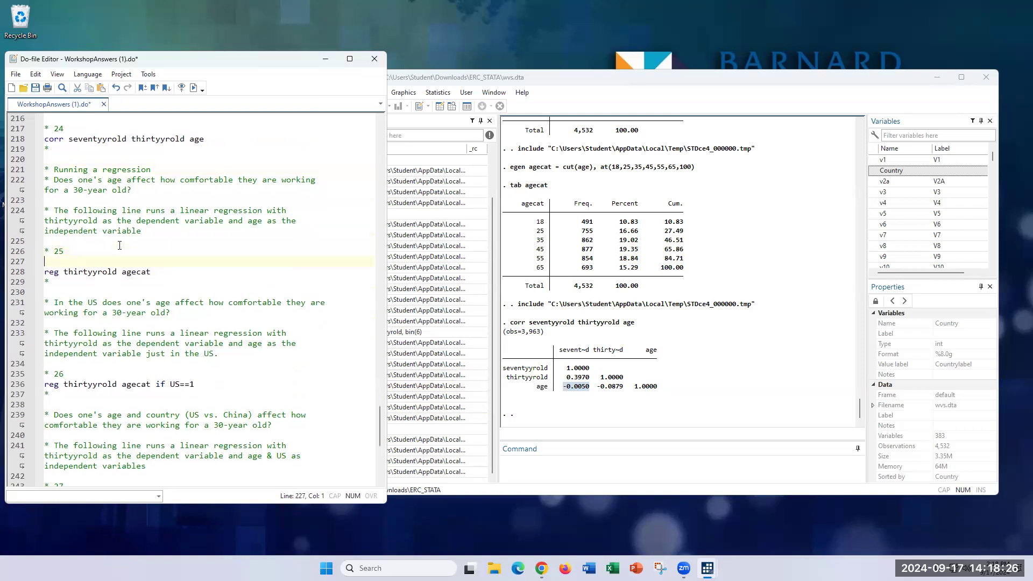
text(reg thirtyyrold age)
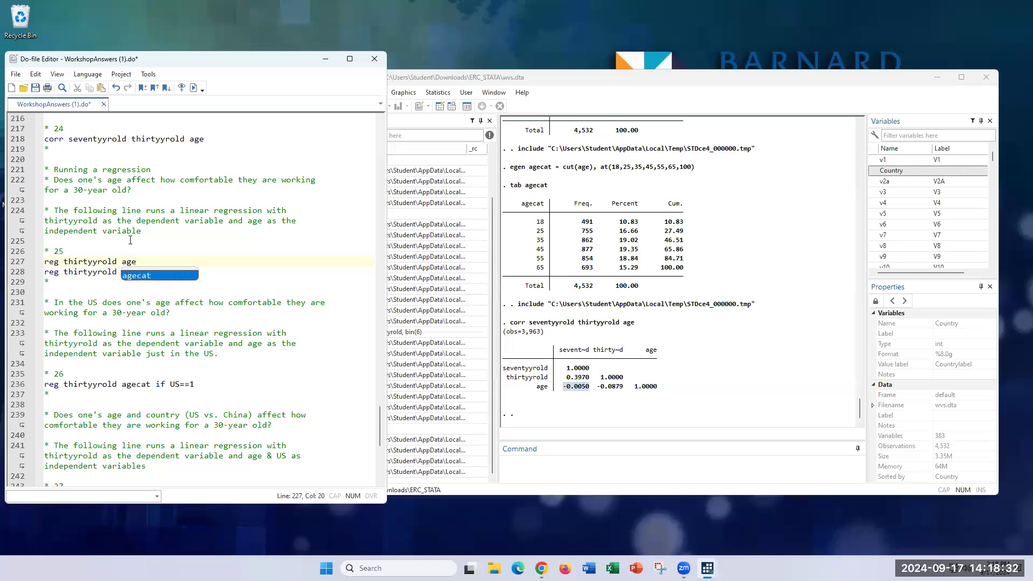
click(119, 246)
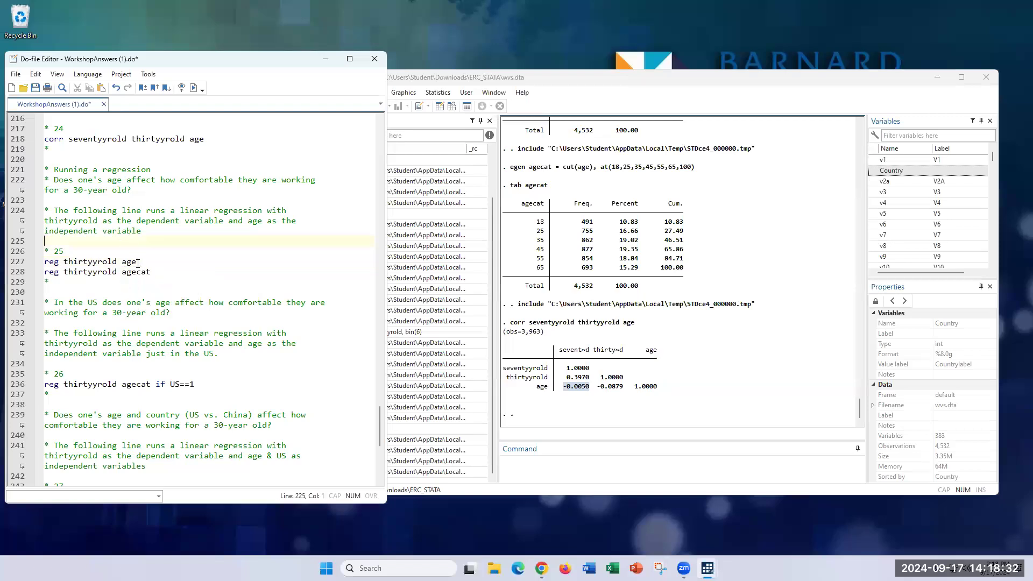
click(138, 272)
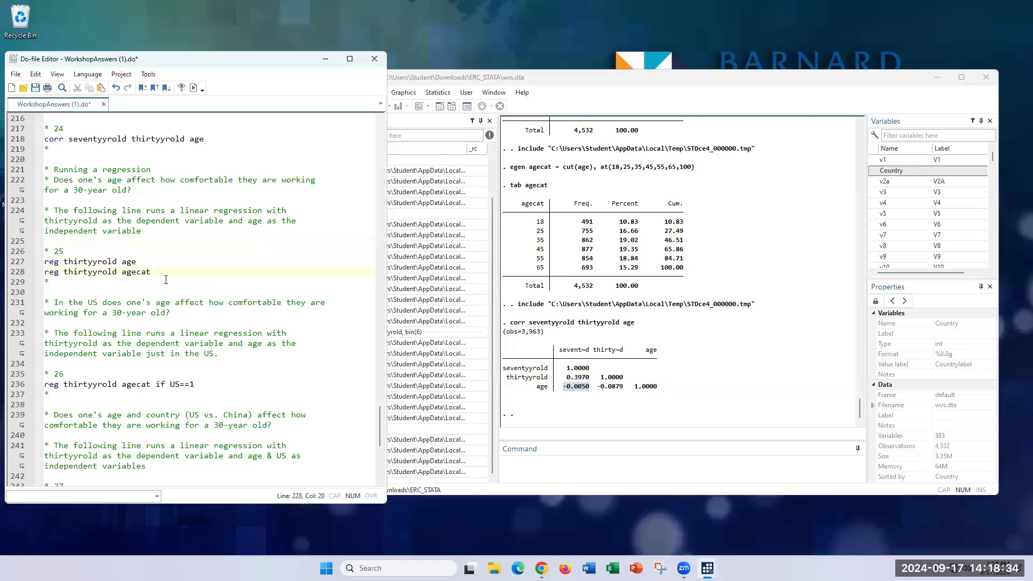
Execute only the "reg thirtyyrold age" line with include and examine the regression's R-squared and age coefficient.
drag(148, 261, 44, 262)
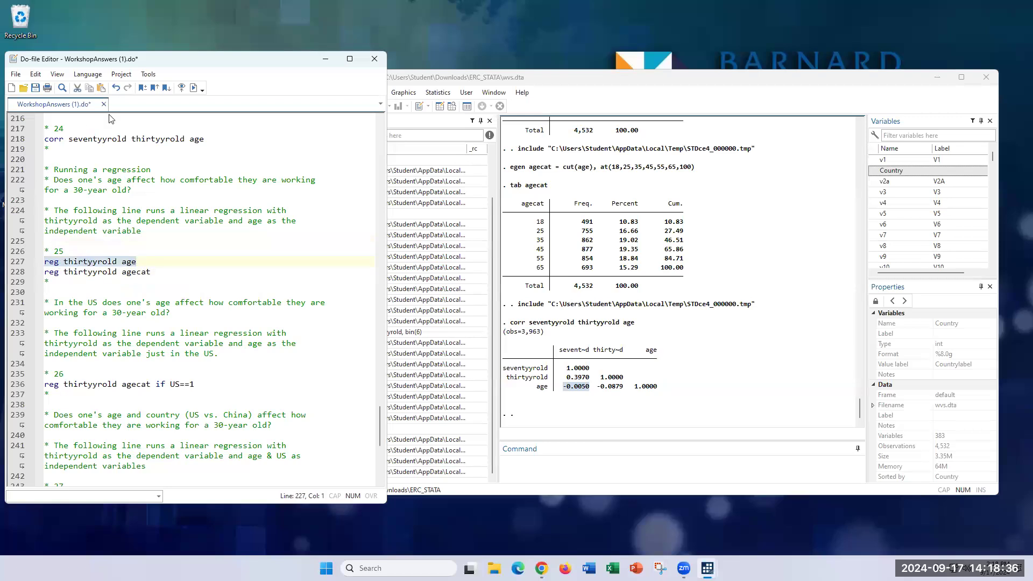
click(148, 75)
click(178, 146)
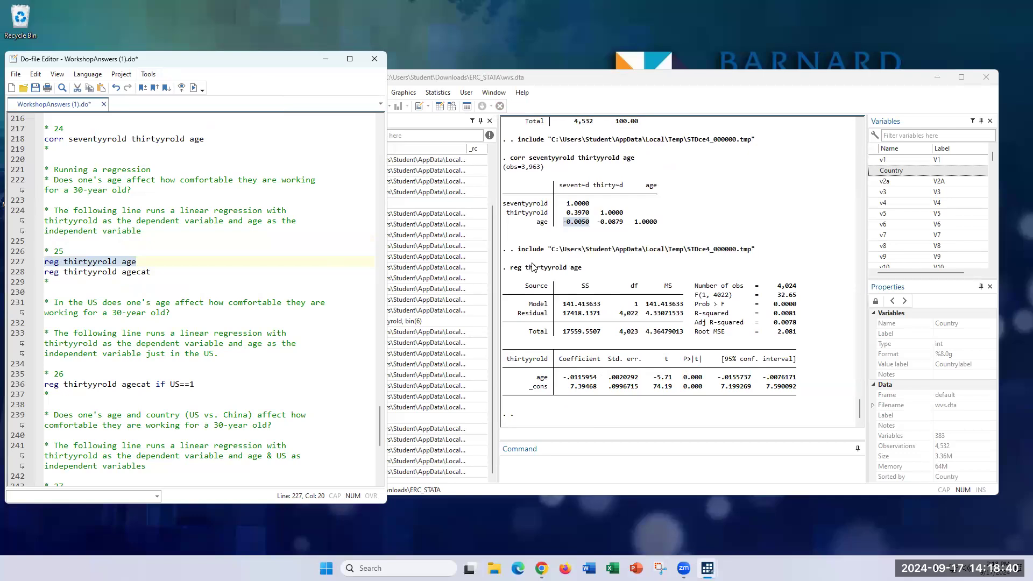
drag(526, 267, 584, 274)
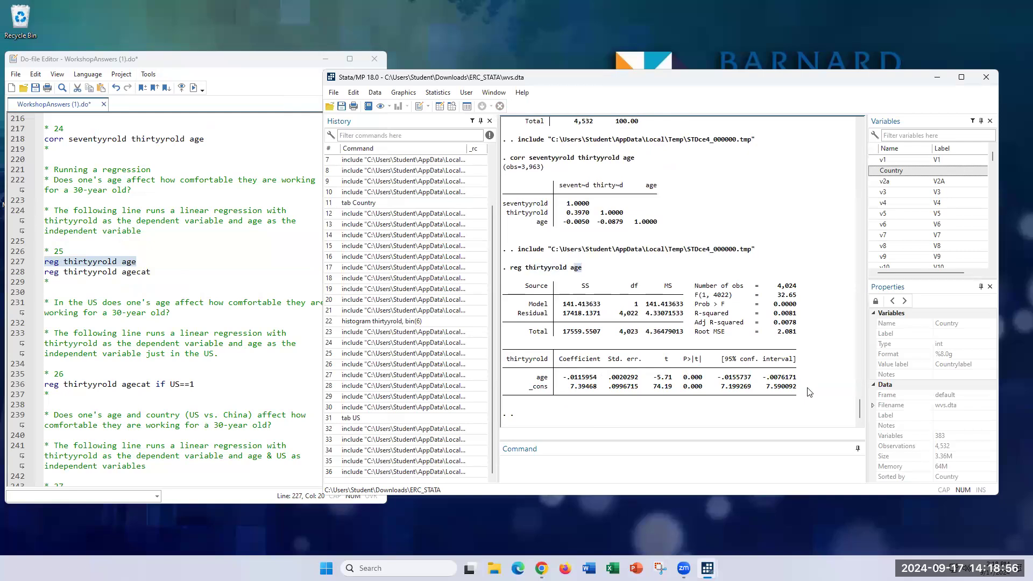
drag(775, 314, 803, 316)
drag(599, 379, 566, 382)
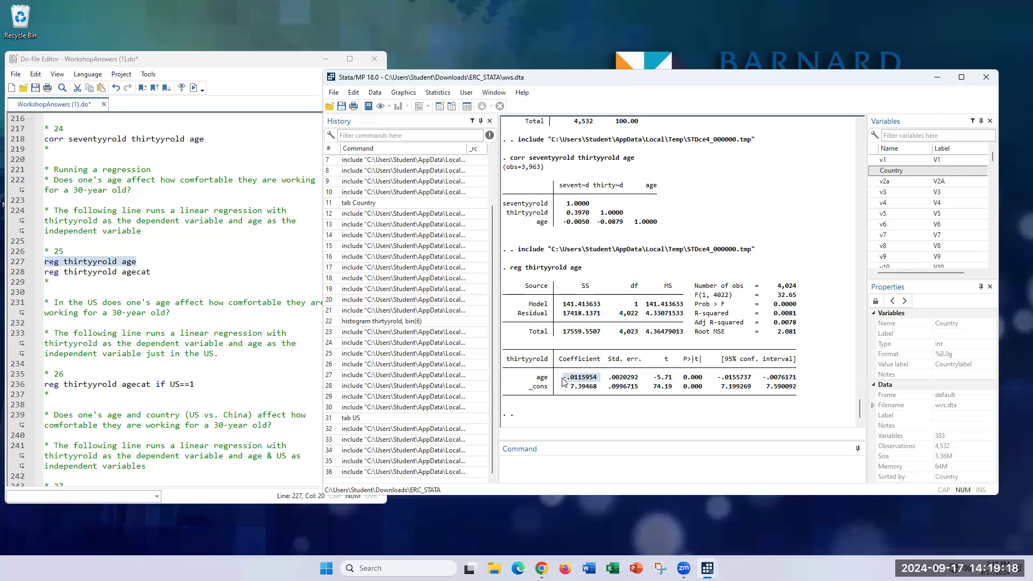
Examine the age regression's p-value and 95% confidence interval for age, plus the coefficient of the constant.
drag(682, 377, 703, 381)
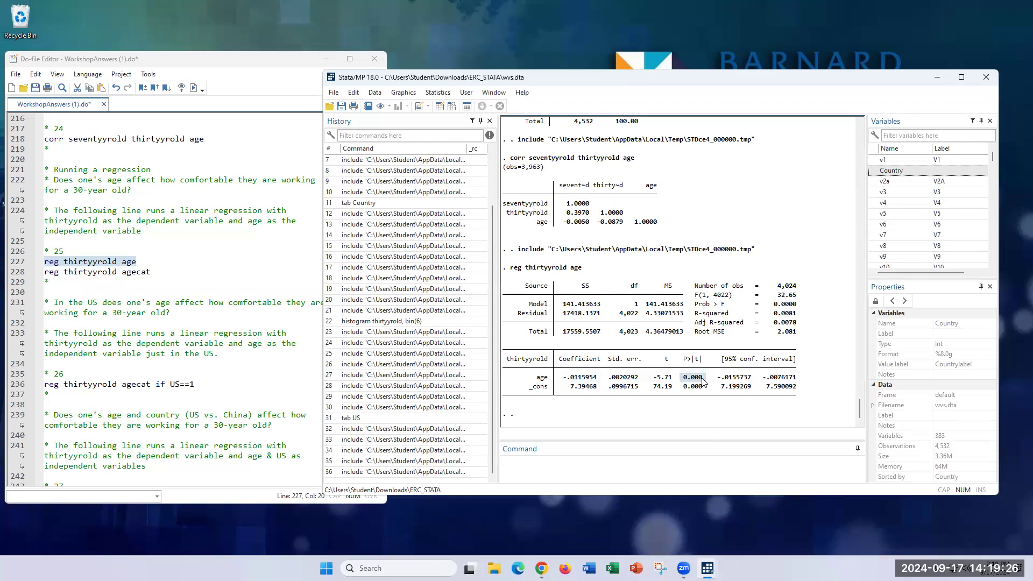
drag(718, 378, 802, 381)
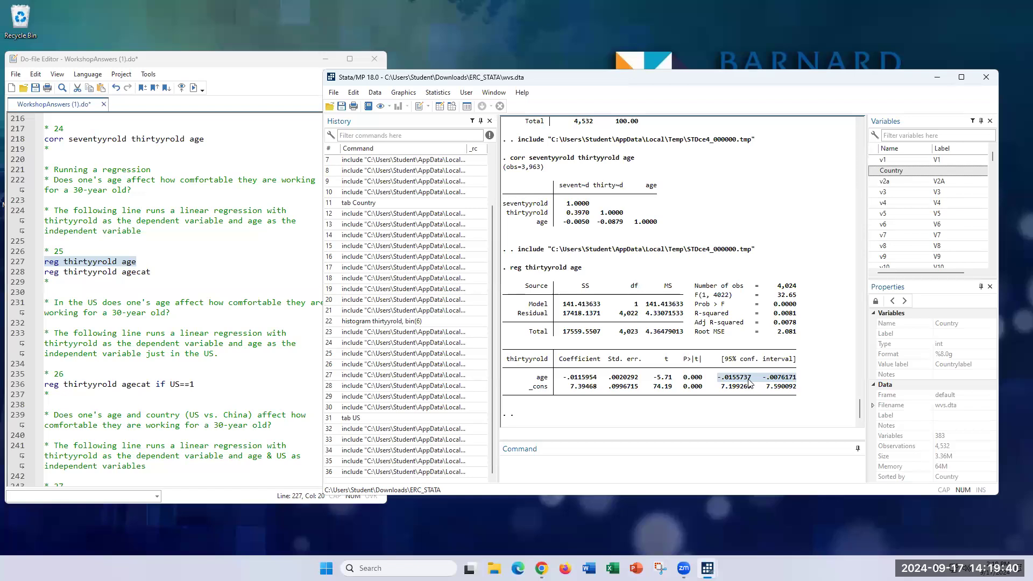
drag(596, 387, 574, 390)
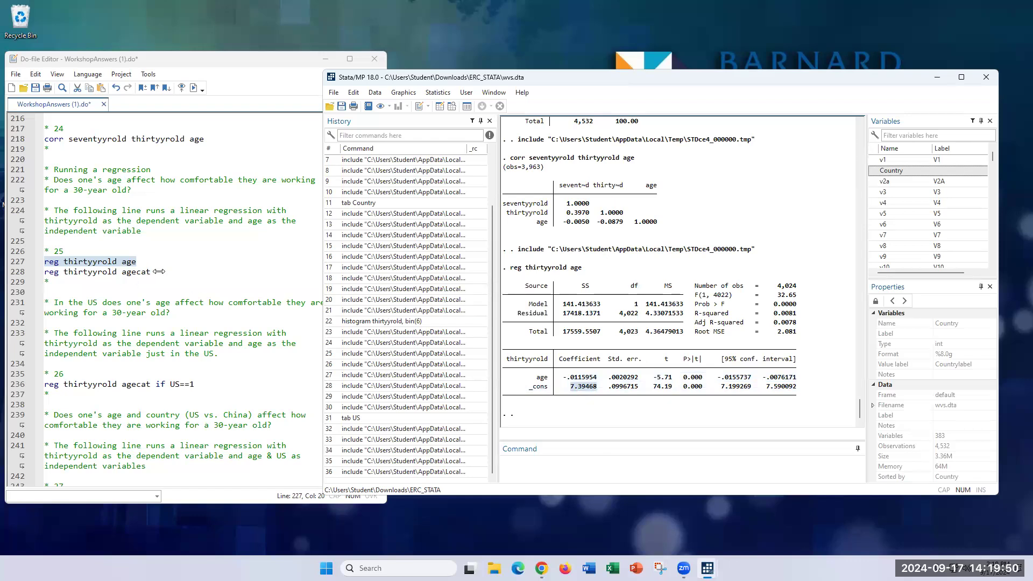
Execute only the "reg thirtyyrold agecat" line with include and compare its results with the agecat tabulation and the age regression.
click(178, 269)
drag(178, 268, 6, 272)
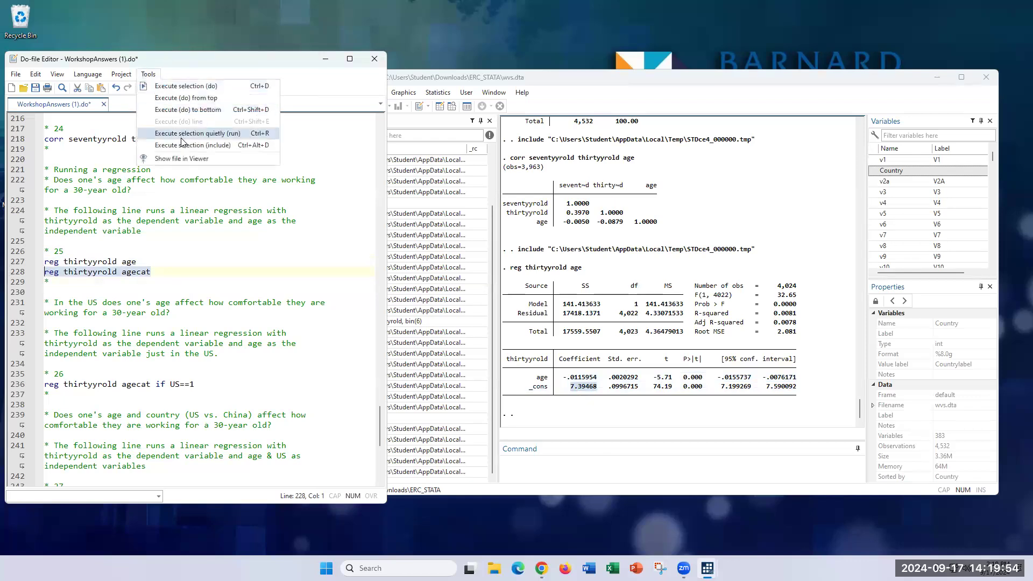
click(180, 86)
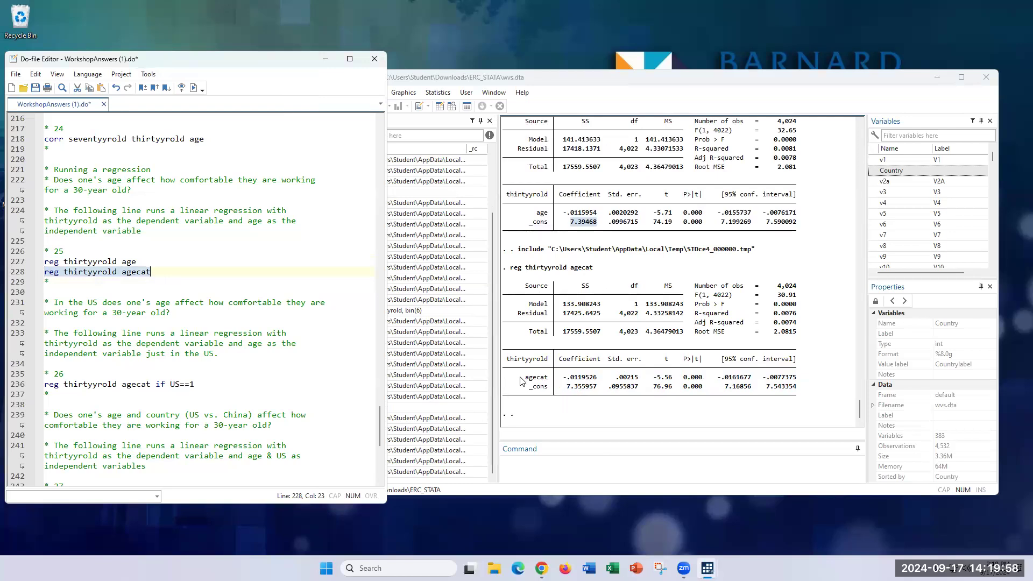
drag(520, 378, 554, 380)
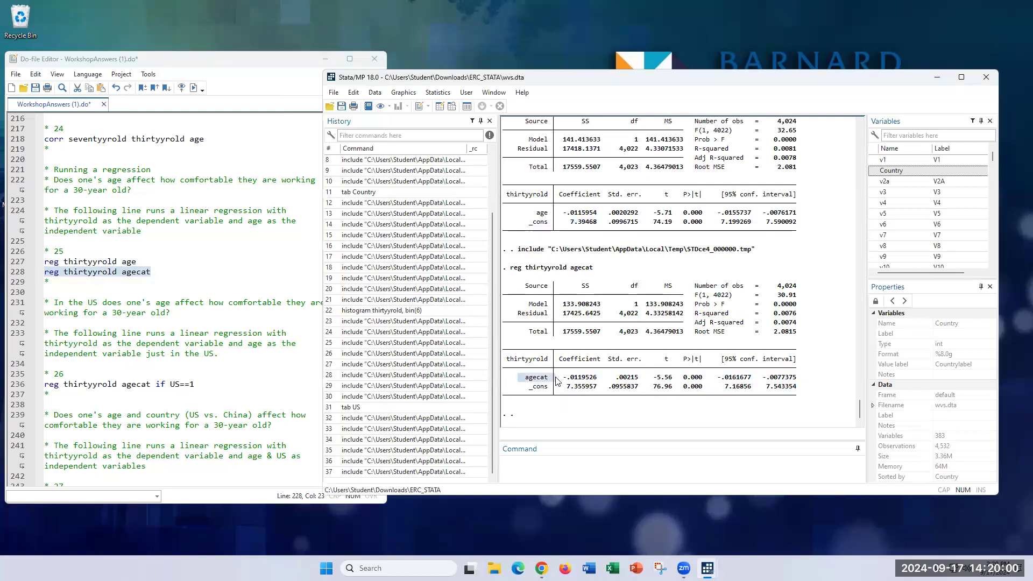
scroll(557, 381, up, 10)
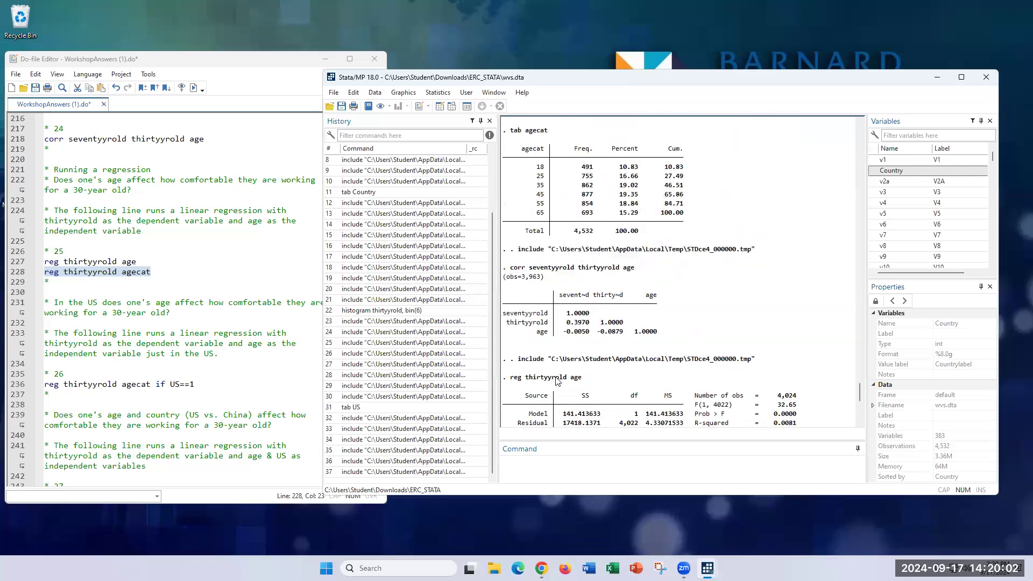
drag(545, 279, 544, 330)
click(543, 317)
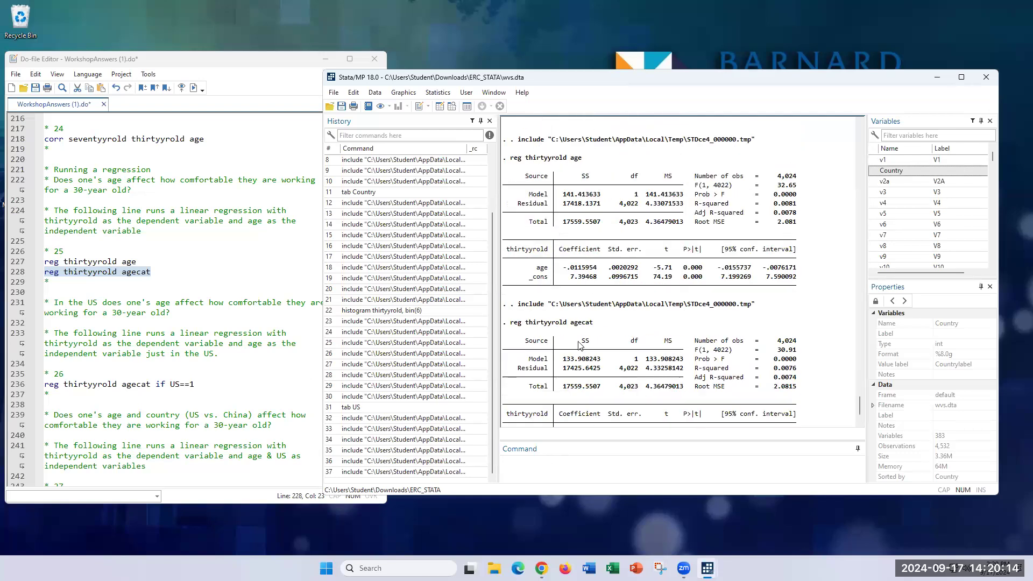
Run the one-off command "reg thirtyyrold v3" outside the do-file.
click(527, 461)
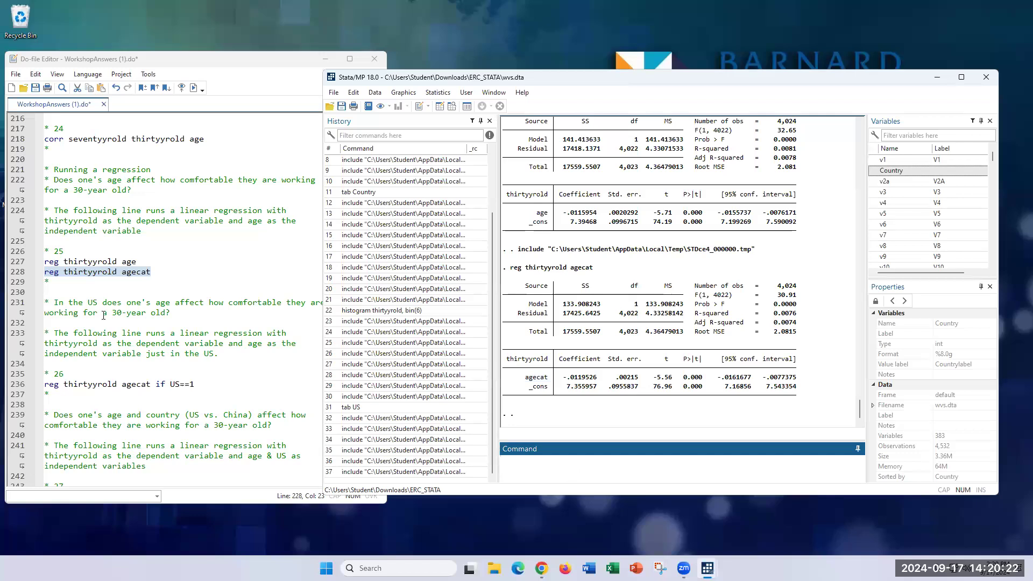
text(reg)
text( thr)
text(rtyy)
text(ro)
text(ld )
text(v3)
key(Return)
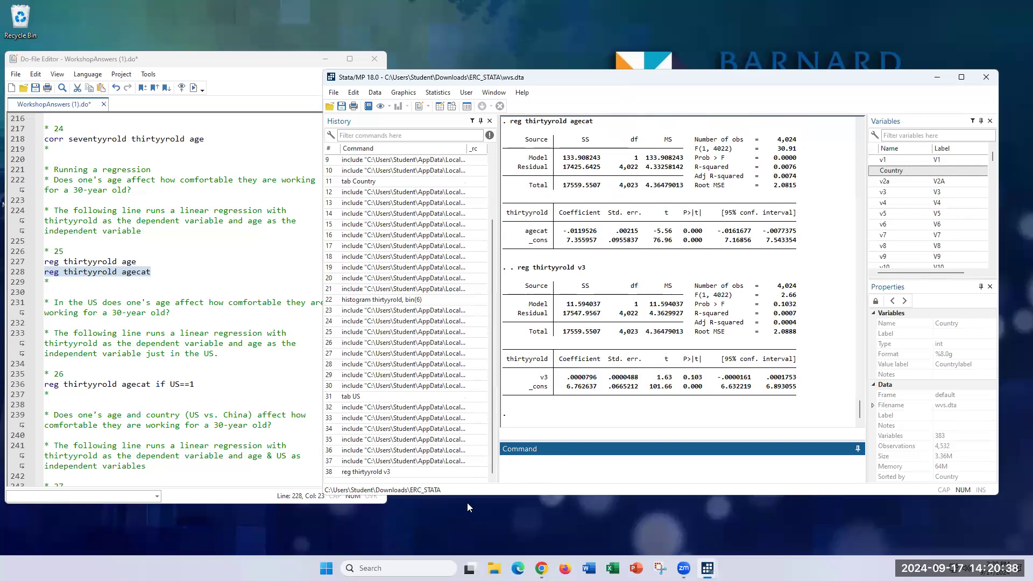
Display the codebook for v5 and try to regress thirtyyrold on v5.
text(codebook v5)
key(Return)
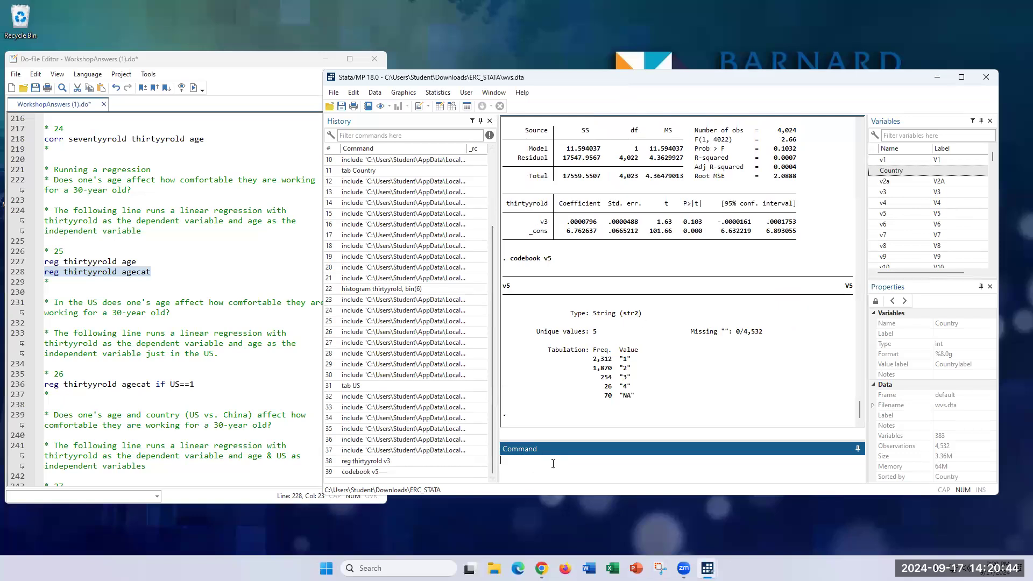
key(Page_Up)
key(Page_Up)
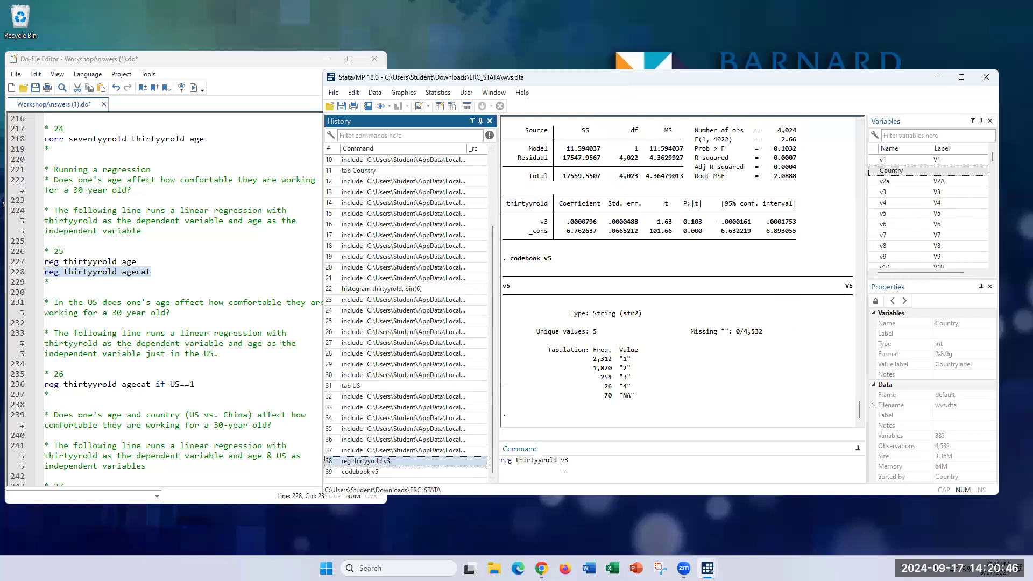
key(BackSpace)
text(5)
key(Return)
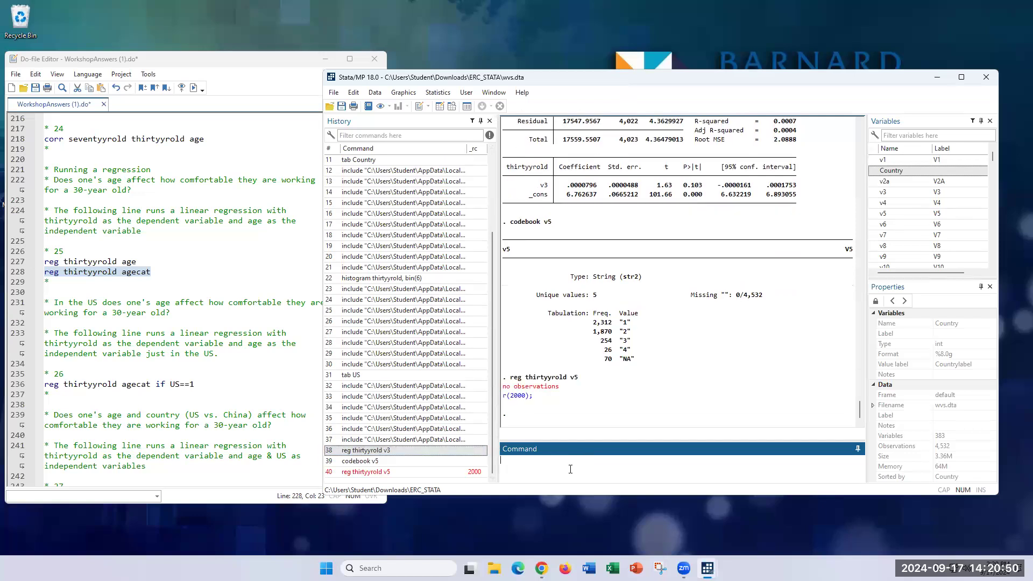
Try to regress thirtyyrold on v6 and browse the dataset's variables for another candidate.
text(reg thirtyyrold v6)
key(Return)
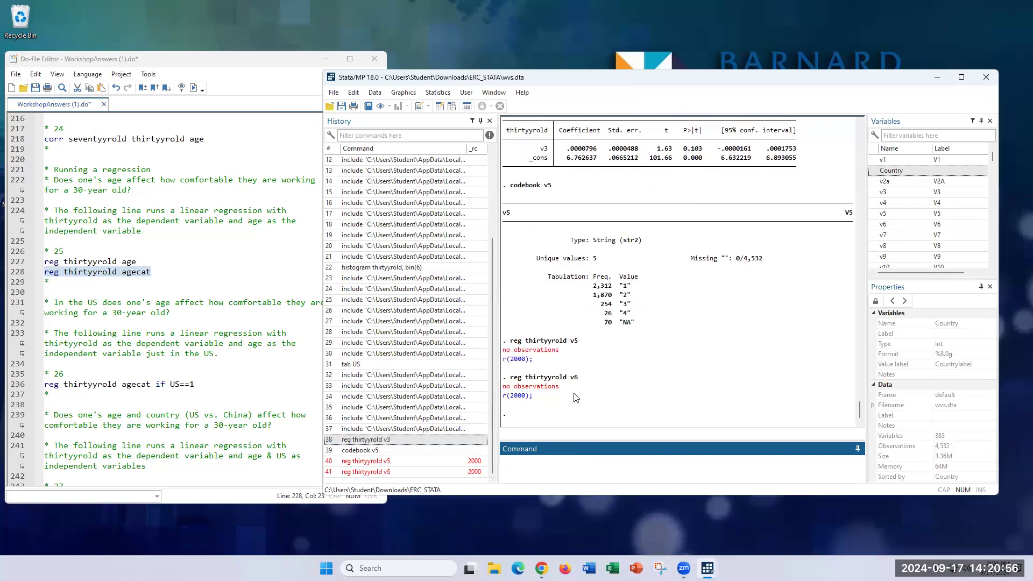
scroll(915, 221, down, 5)
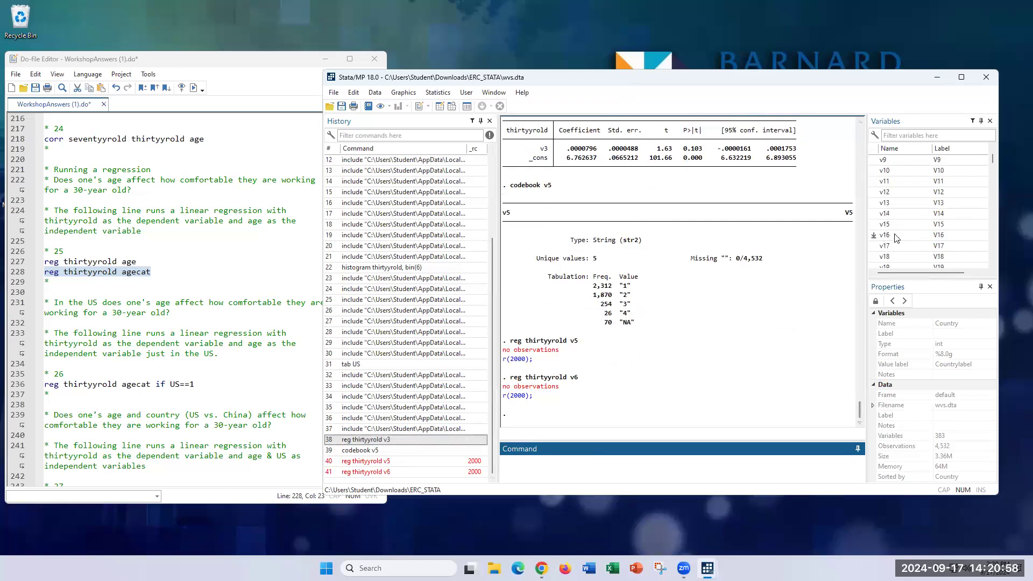
scroll(303, 333, down, 2)
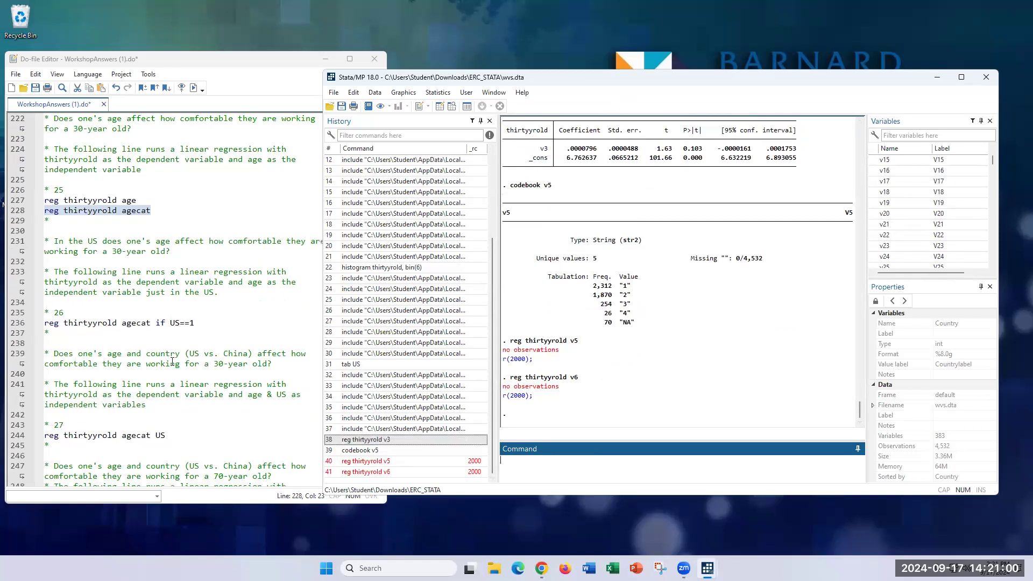
Go back to the "reg thirtyyrold v3" output and examine the v3 row of its coefficient table.
click(566, 395)
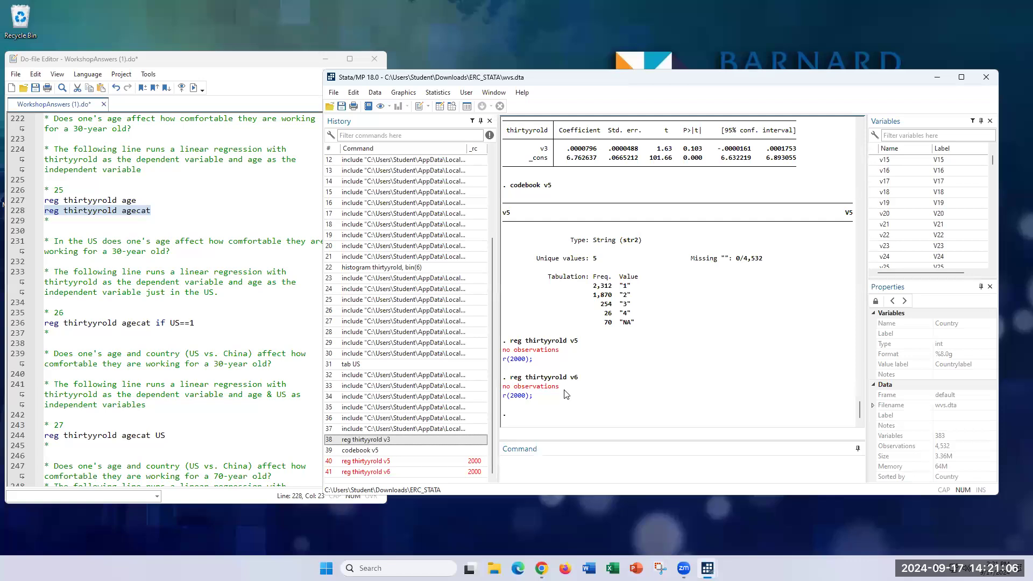
scroll(567, 394, up, 4)
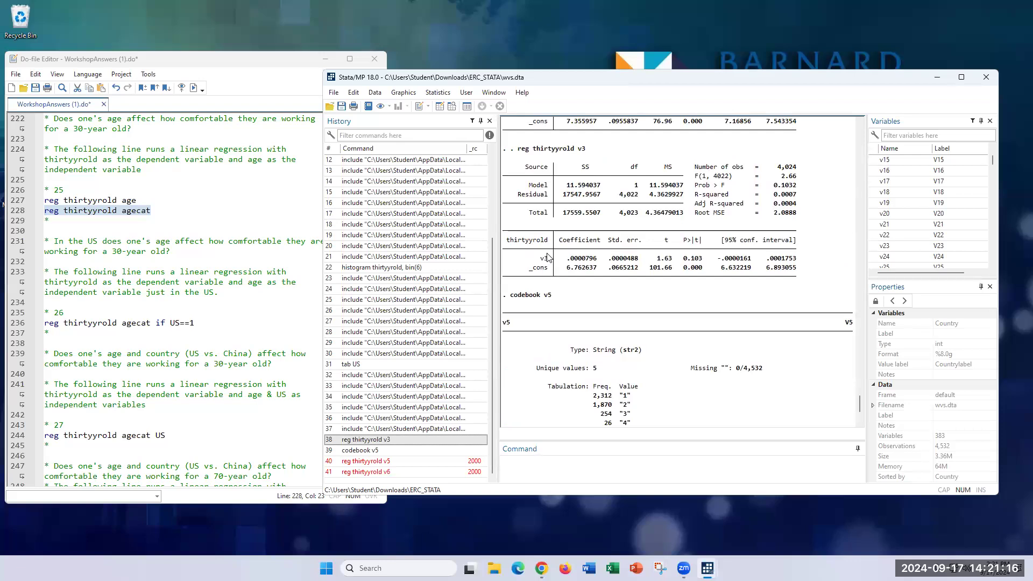
drag(548, 258, 537, 260)
Review the regression commands in sections 26 to 28, noting the US==1 condition and US as an added independent variable.
click(168, 319)
scroll(206, 345, down, 1)
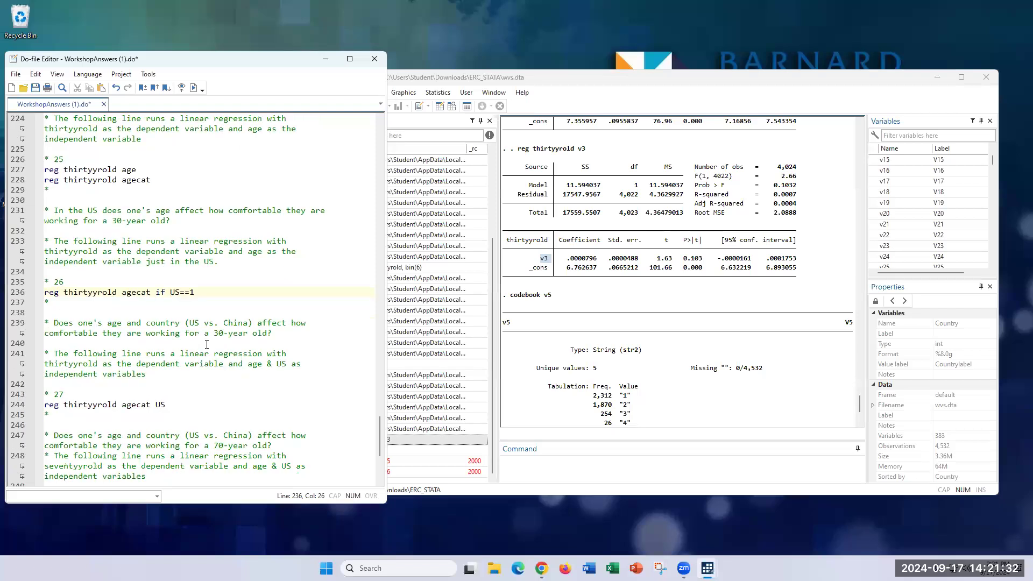
drag(170, 292, 203, 290)
scroll(220, 289, down, 2)
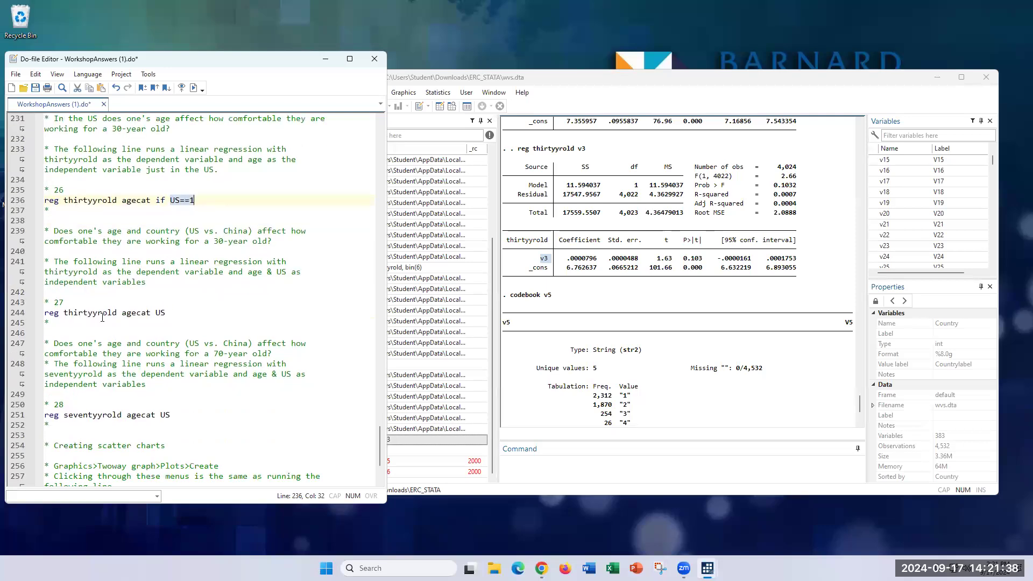
double_click(154, 312)
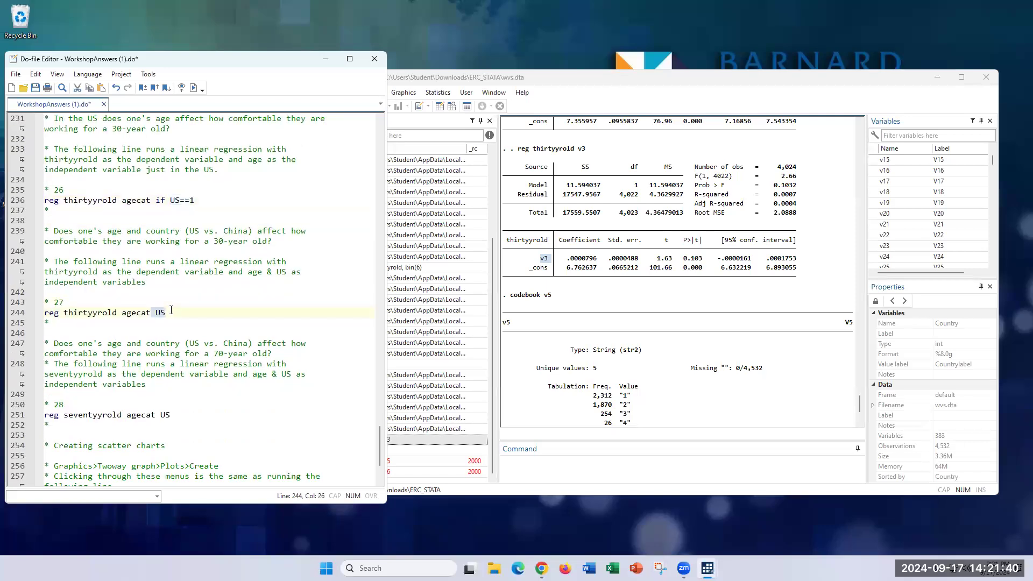
click(176, 309)
scroll(176, 309, down, 1)
scroll(176, 309, down, 2)
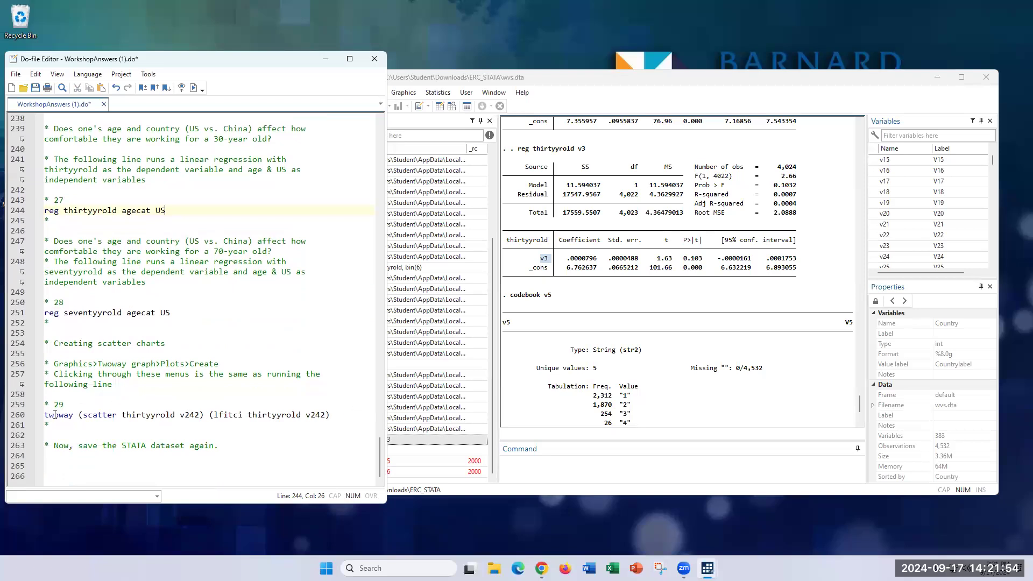
Look over the available graph types and try to execute section 29's "twoway (scatter thirtyyrold v242) (lfitci thirtyyrold v242)" with include.
drag(55, 415, 321, 415)
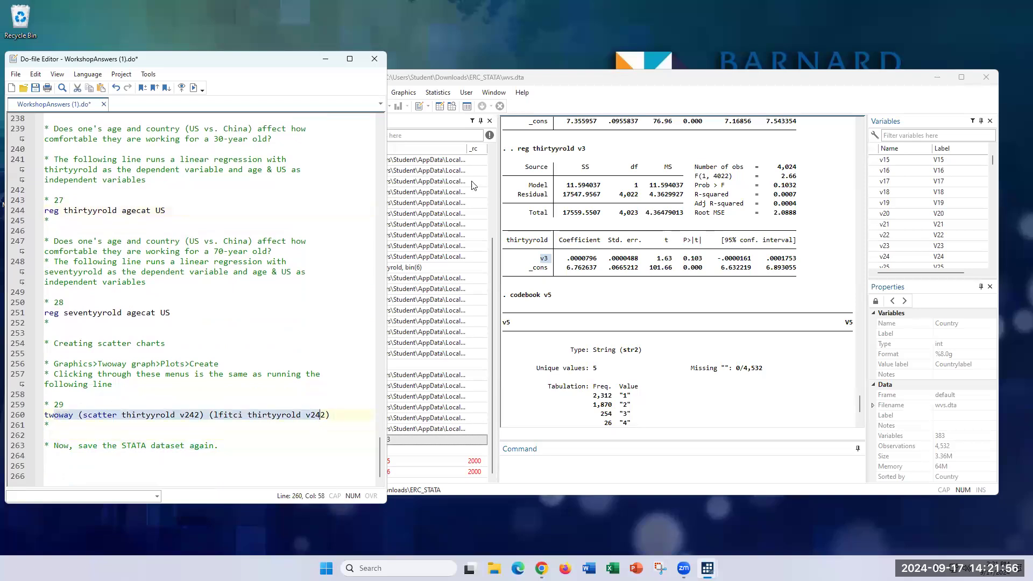
click(403, 93)
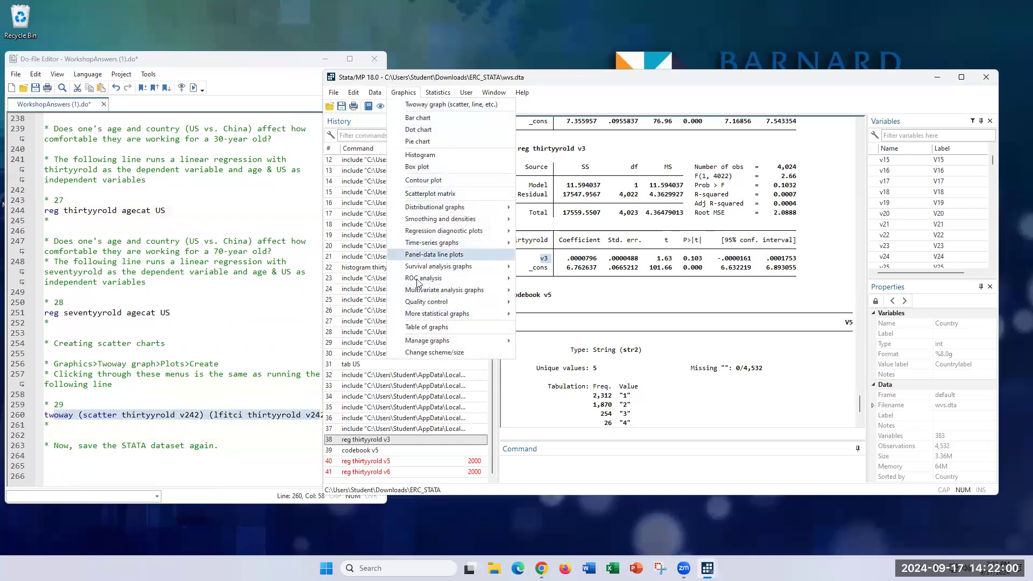
mouse_move(464, 242)
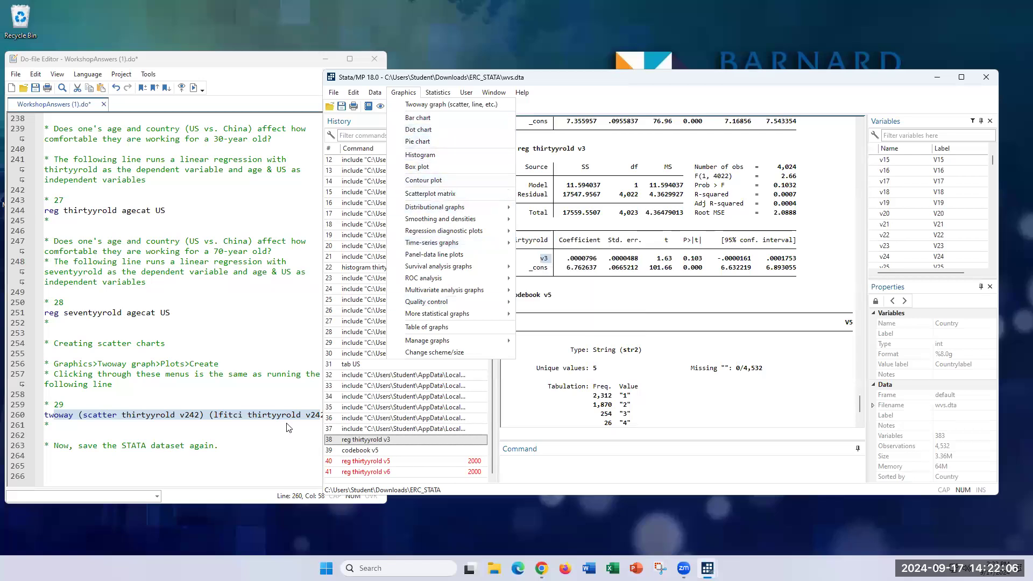
click(202, 442)
drag(366, 416, 44, 415)
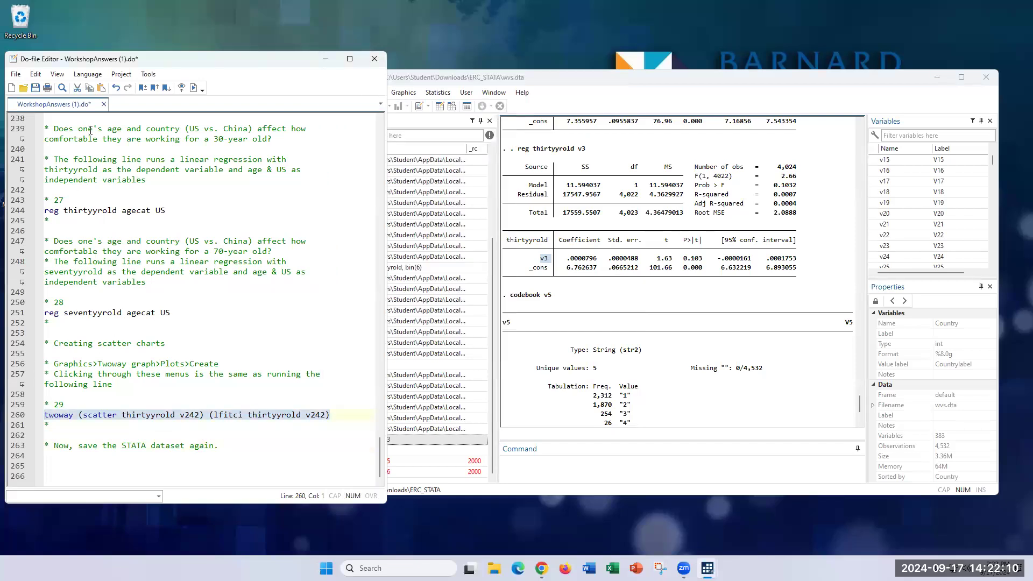
click(148, 73)
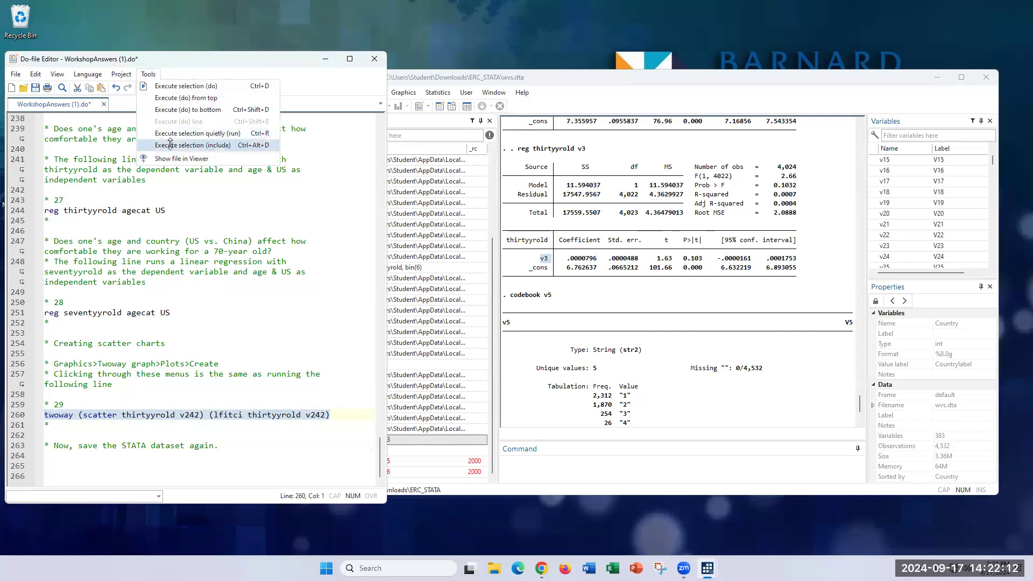
click(170, 145)
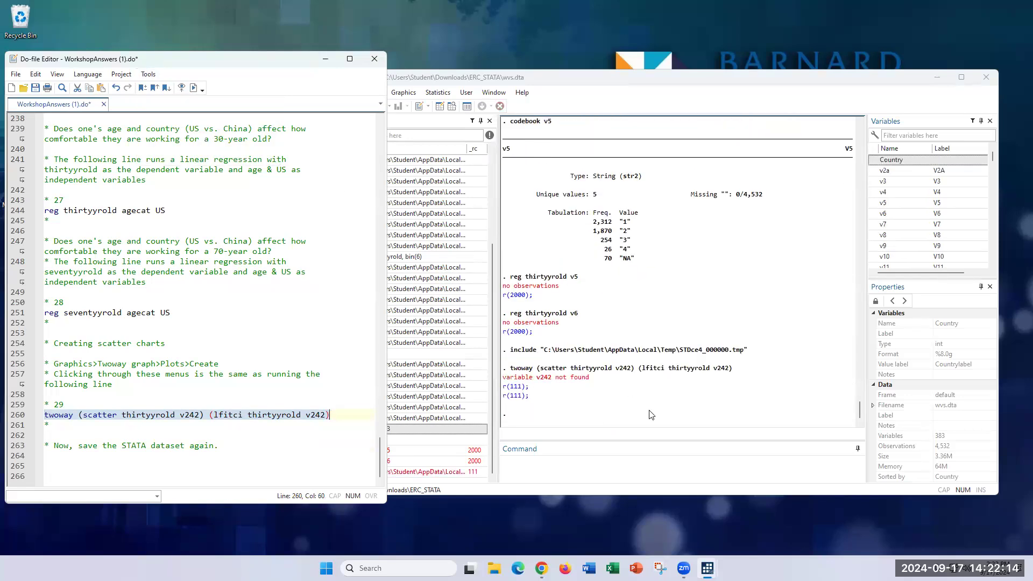
Replace v242 with seventyyrold in both the scatter and lfitci parts of section 29's twoway command.
click(187, 415)
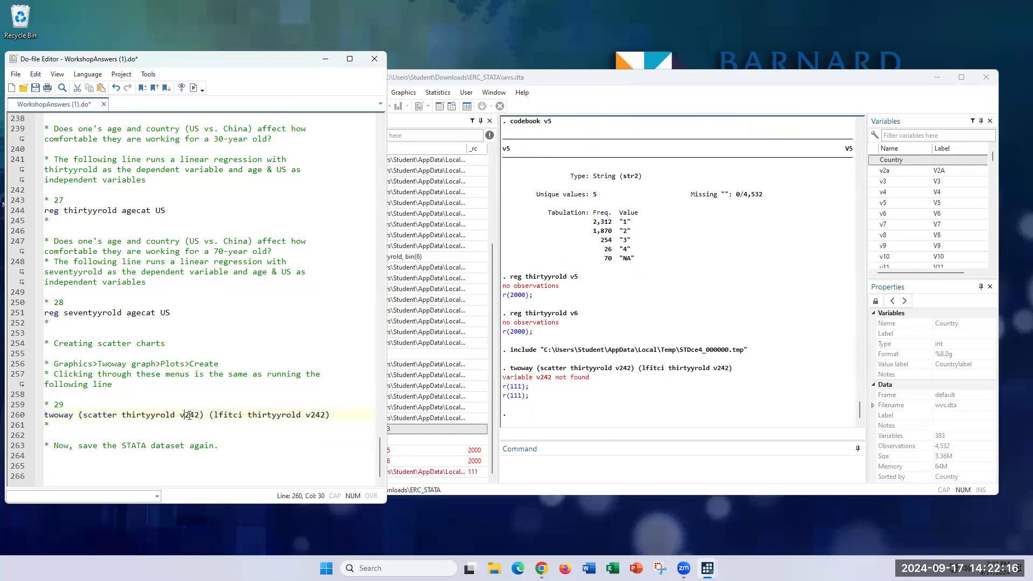
double_click(184, 415)
text(seventyyrold)
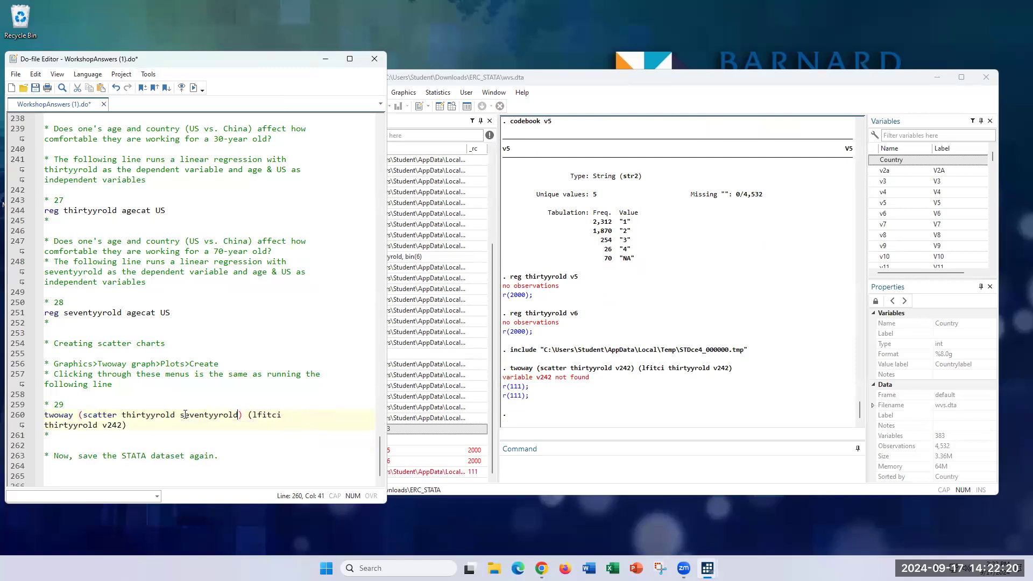
drag(127, 425, 103, 426)
text(seventyyrold)
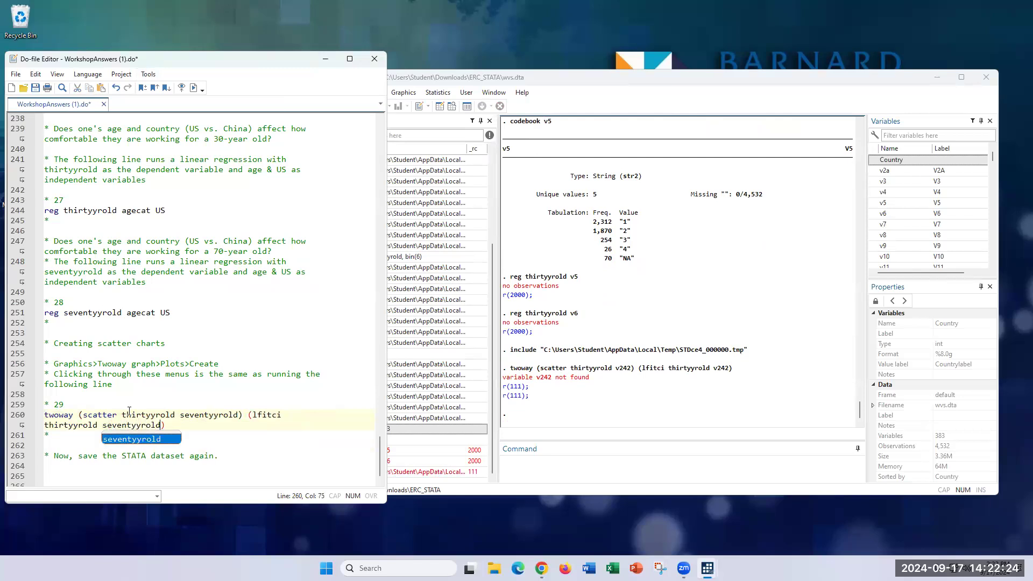
Execute the edited twoway command with include, view the scatter plot with its fitted line, and close the graph.
key(Escape)
key(shift+Home)
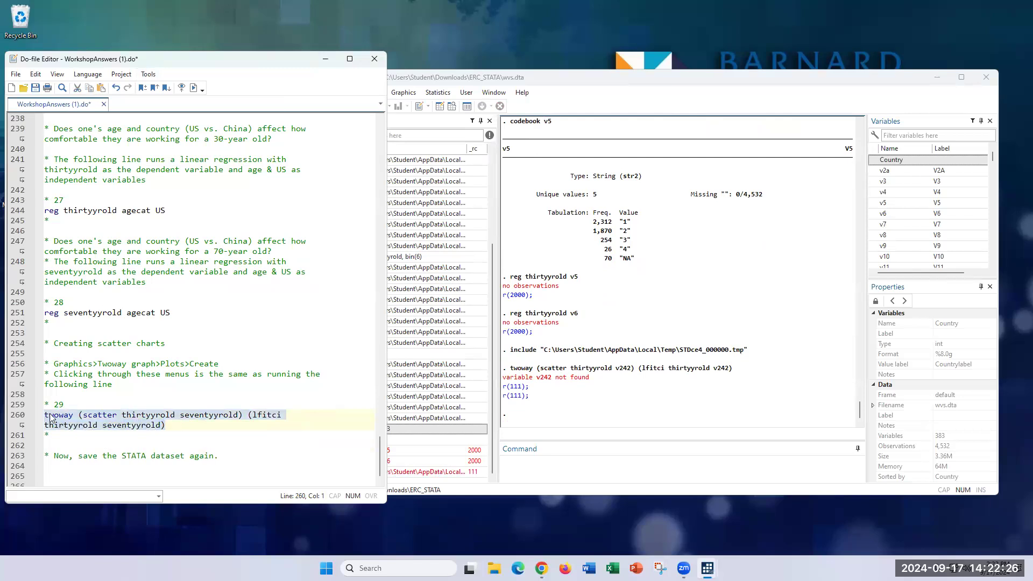
click(178, 134)
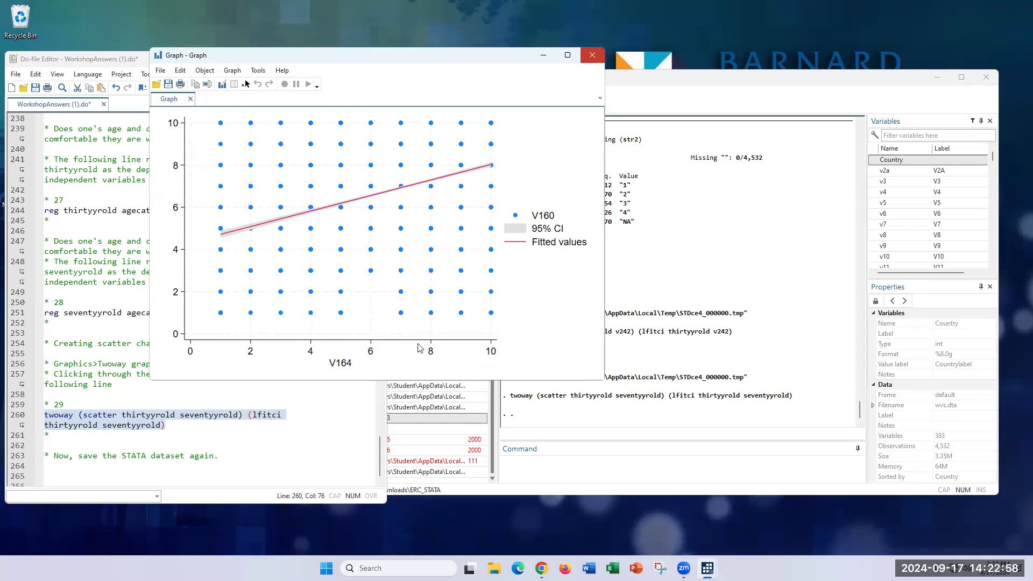
click(593, 55)
Look back through the do-file's sections 16 to 29 and the available options for executing it.
scroll(101, 464, down, 1)
click(101, 457)
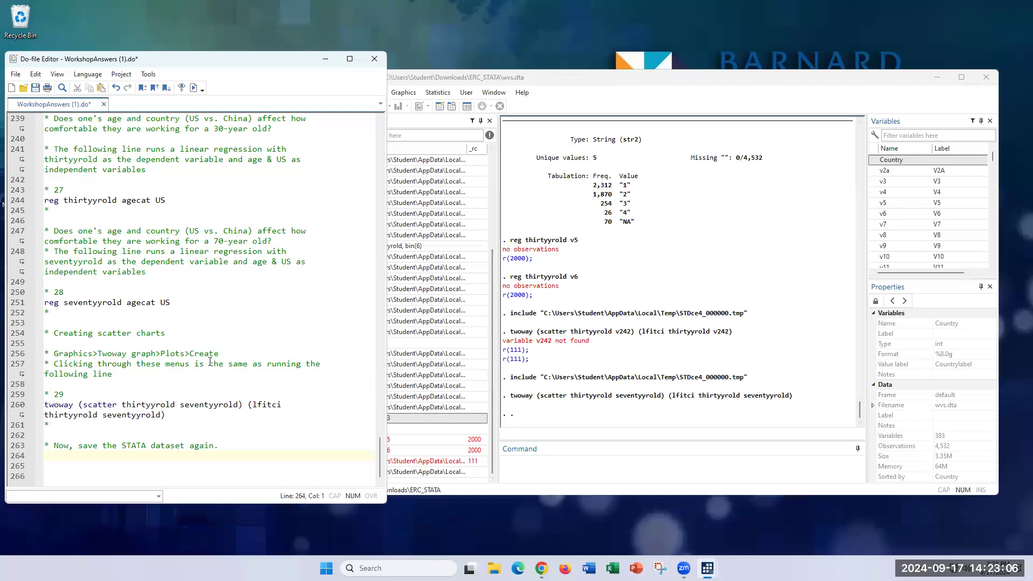
scroll(210, 361, up, 17)
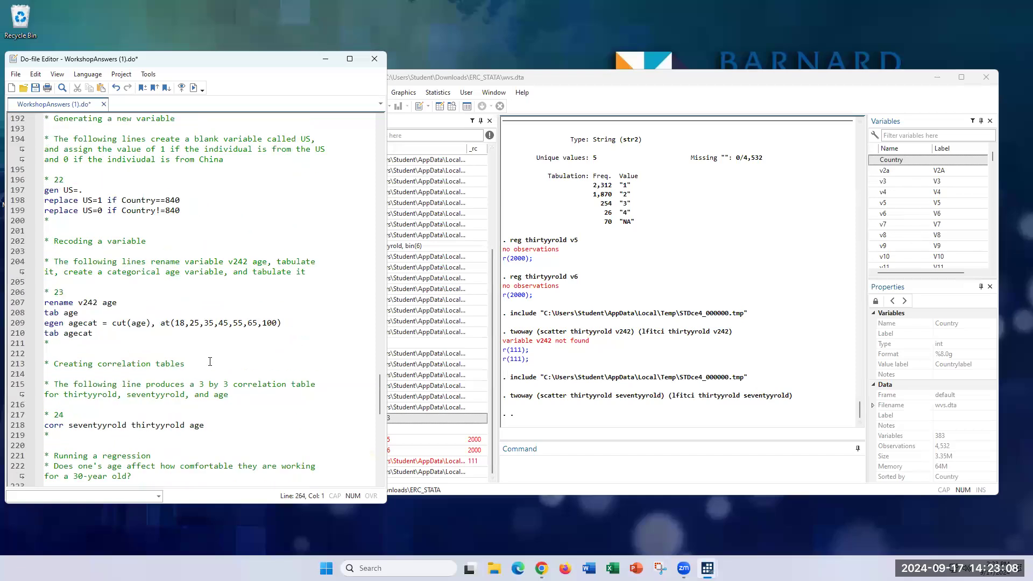
scroll(210, 362, down, 17)
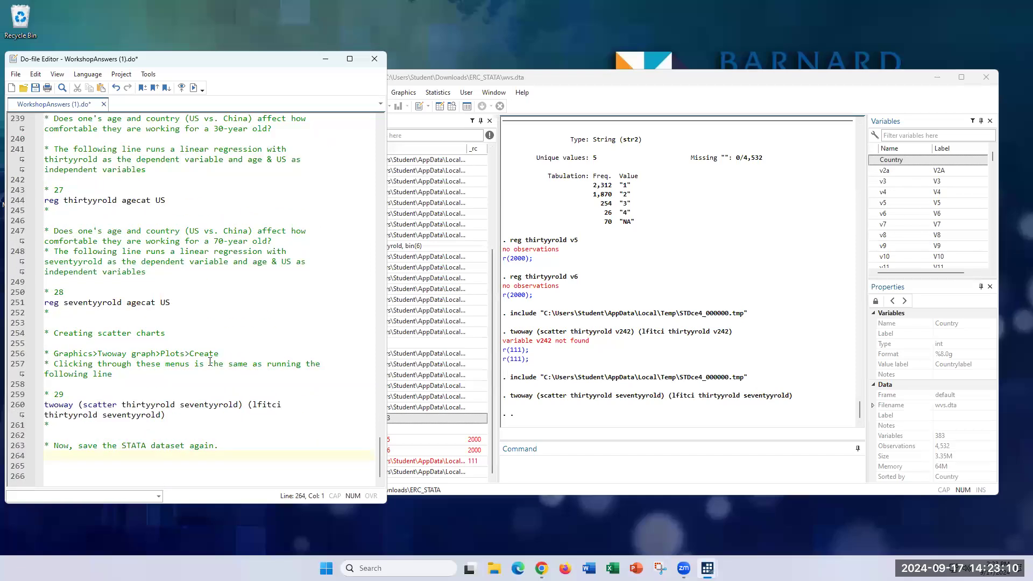
click(645, 340)
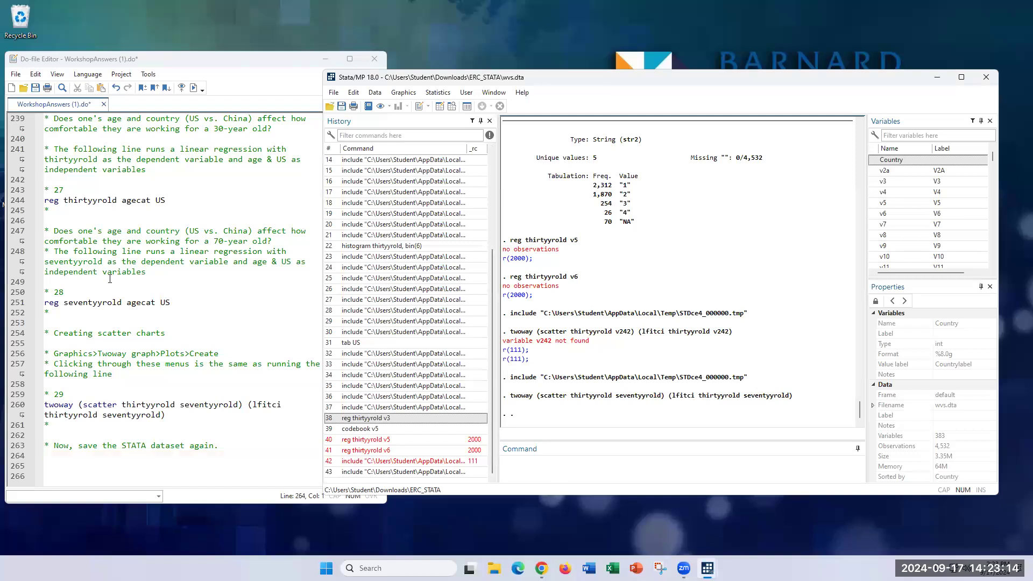
click(150, 272)
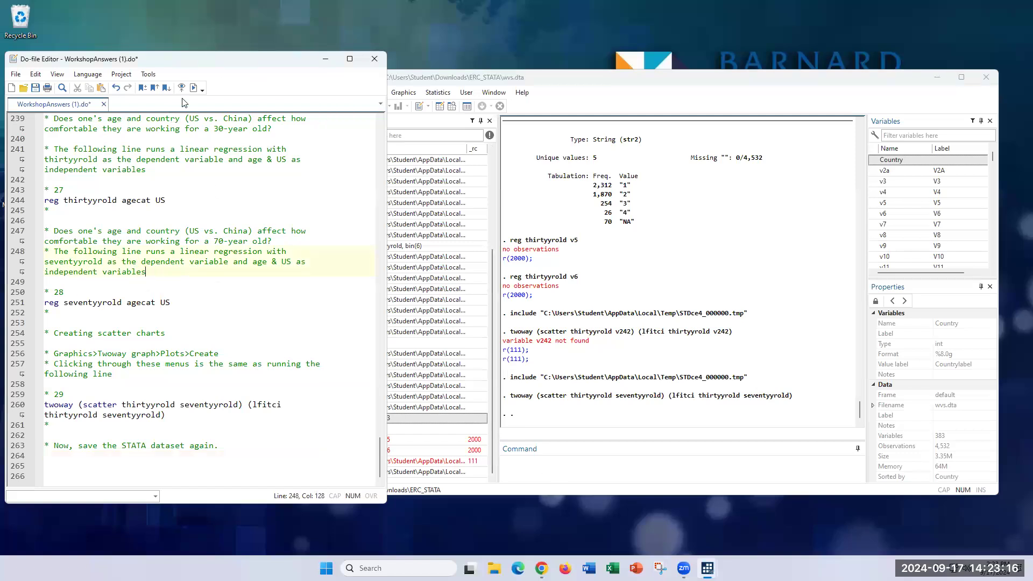
click(156, 76)
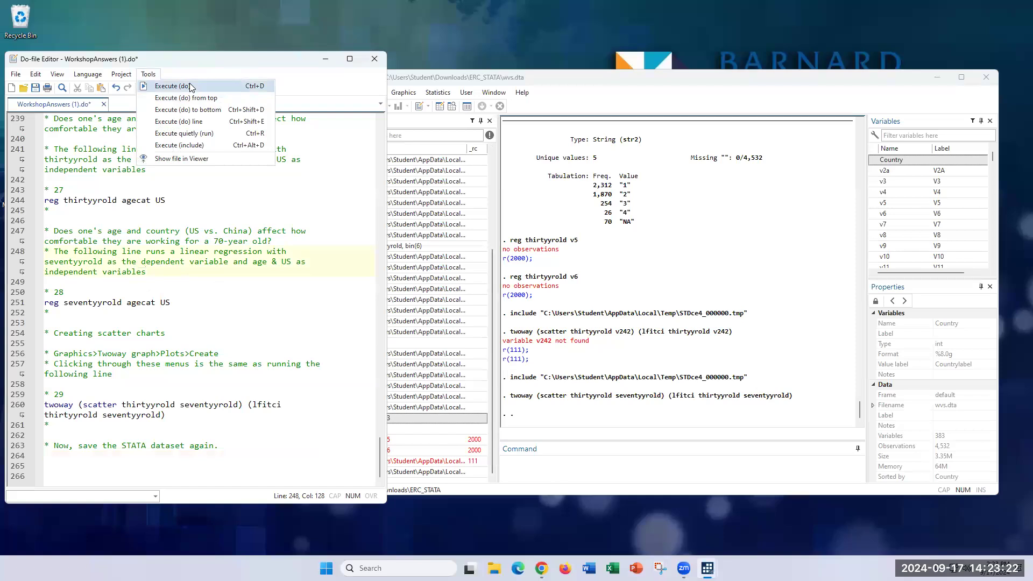
click(73, 454)
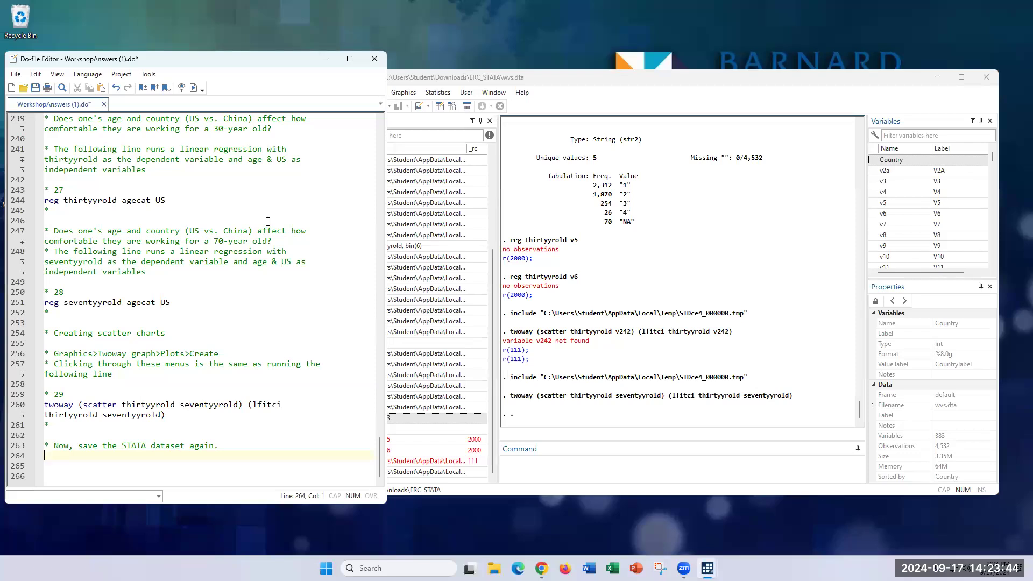
scroll(268, 221, up, 20)
scroll(206, 211, up, 11)
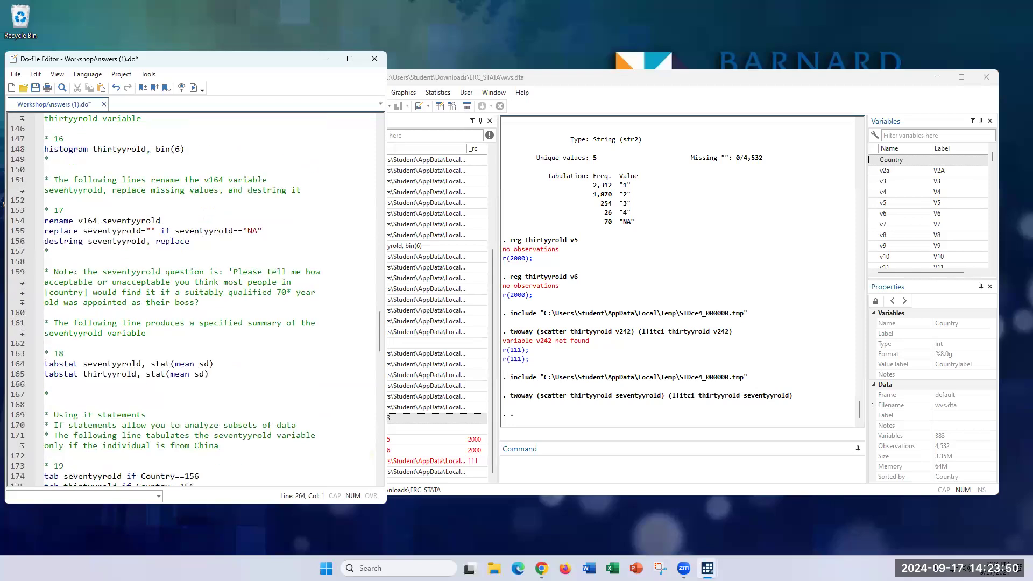
scroll(206, 214, down, 20)
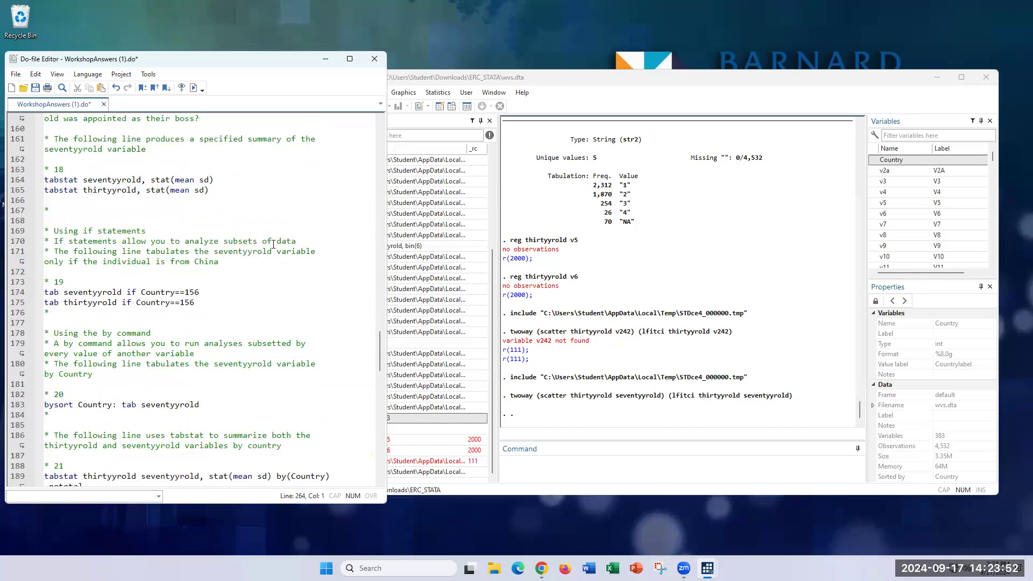
scroll(237, 280, down, 7)
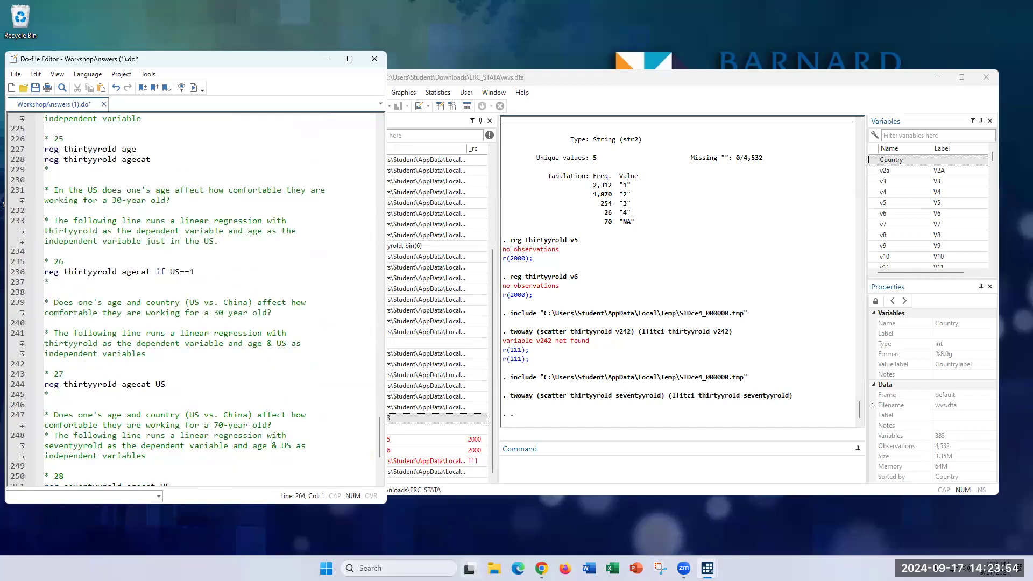
Check the workshop files in the ERC_STATA folder under Downloads in File Explorer, and close the folder window.
key(super+e)
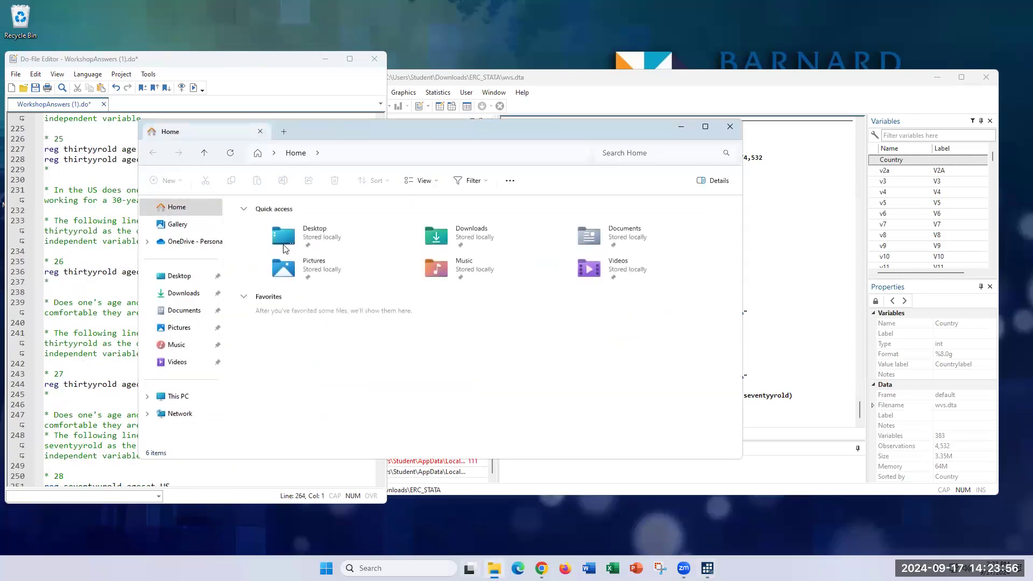
double_click(451, 237)
double_click(288, 248)
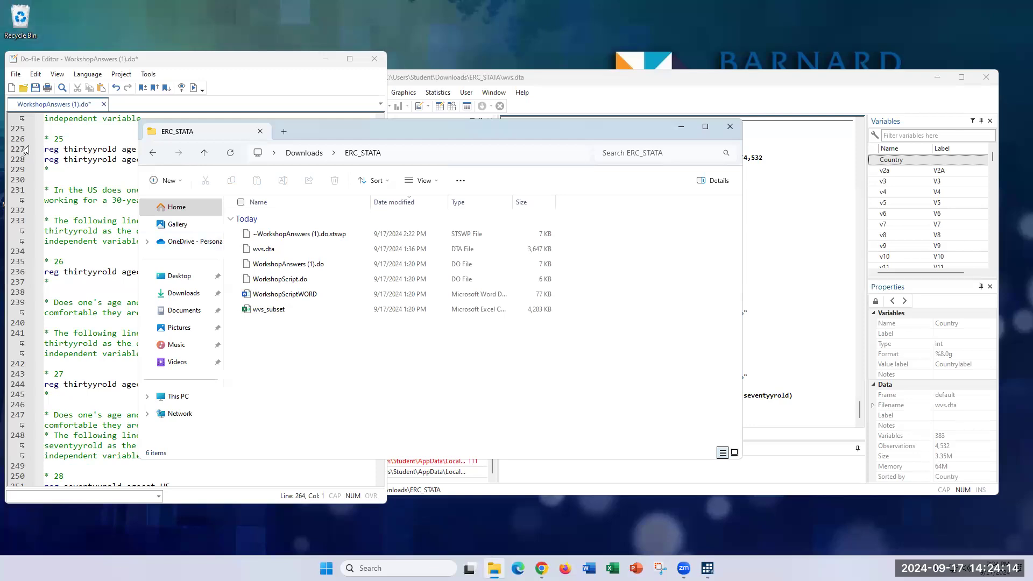
click(76, 160)
click(509, 377)
click(725, 131)
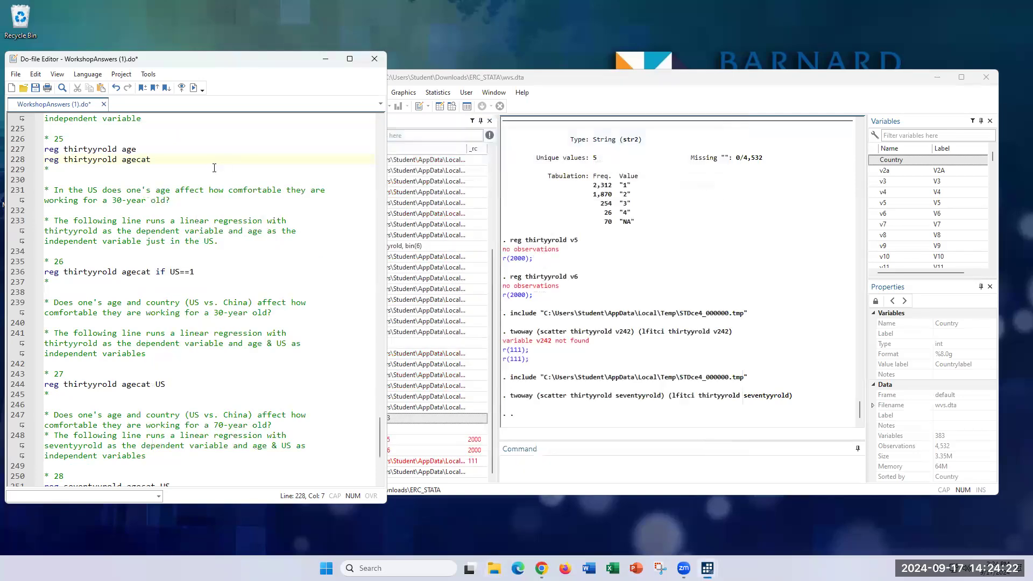
Save the WorkshopAnswers (1).do file and clear the dataset from memory with the clear command.
click(15, 74)
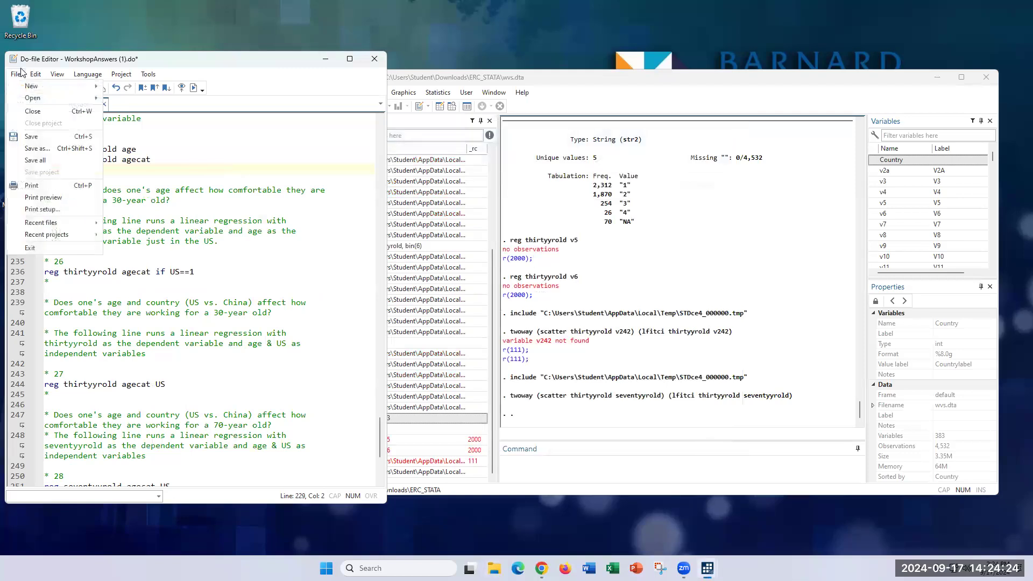
click(47, 138)
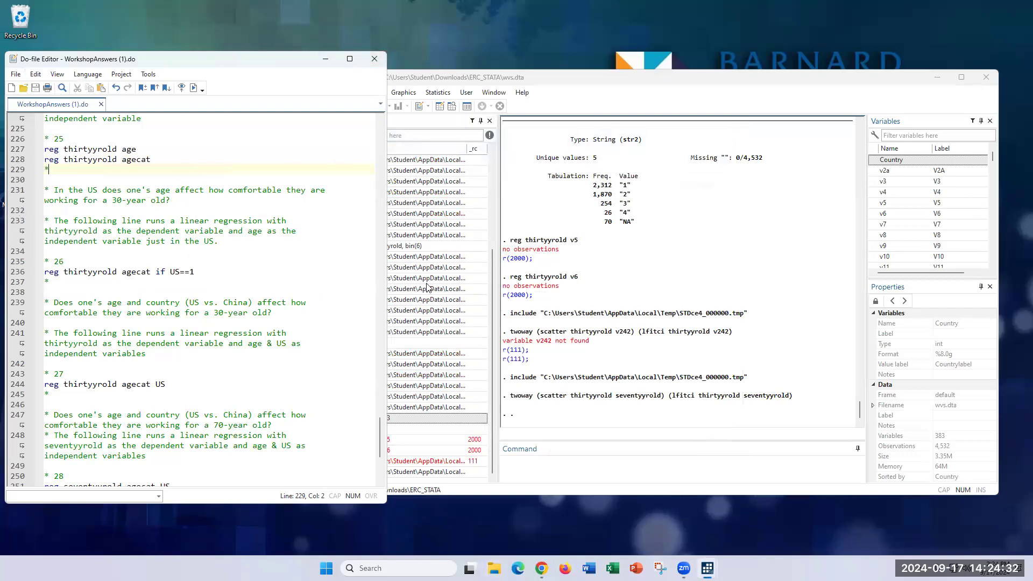
click(483, 305)
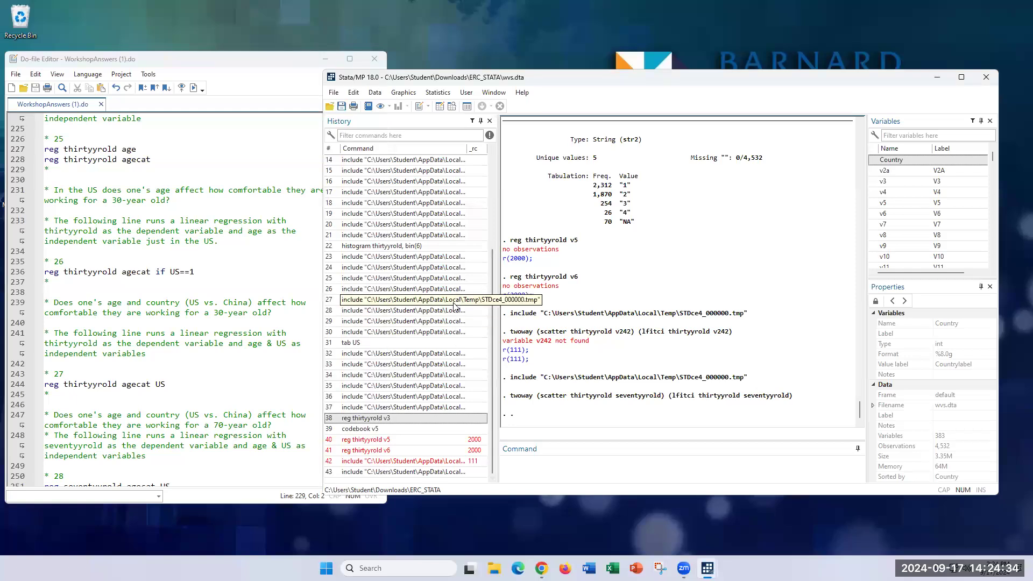
click(571, 462)
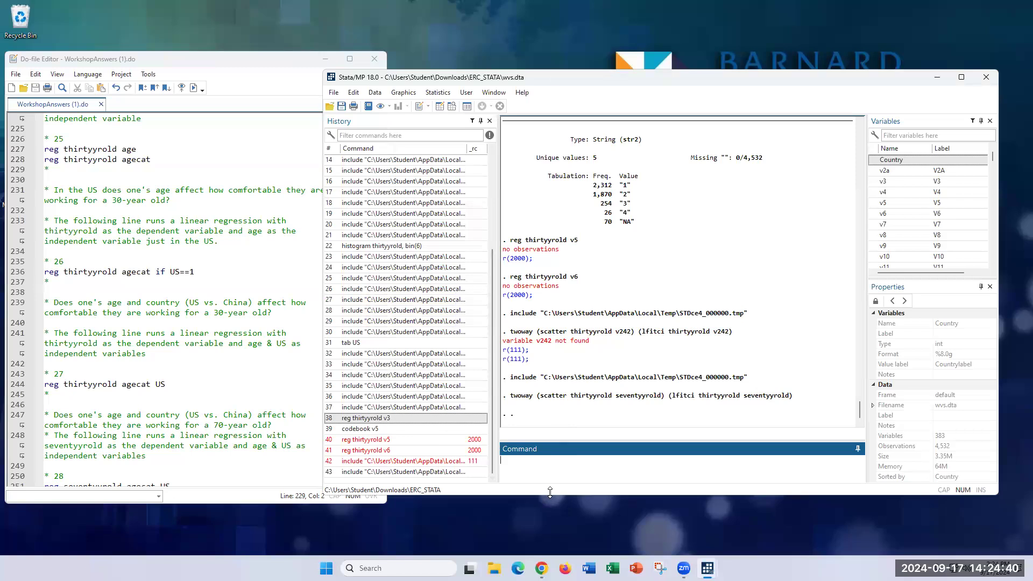
text(tab)
key(BackSpace)
key(BackSpace)
text(clear)
key(Return)
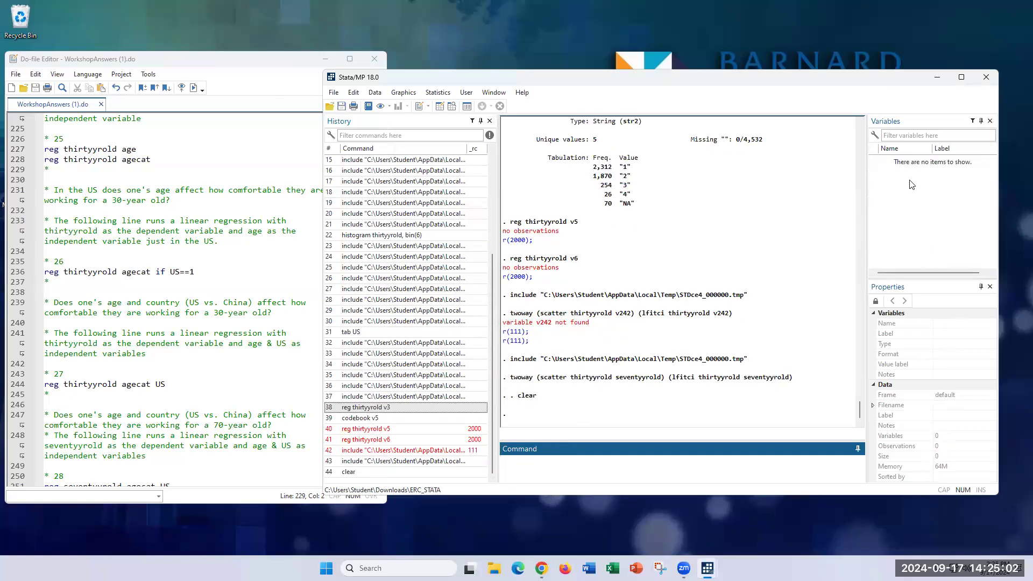
Try to execute the whole do-file and examine the output of section 3's save command.
click(226, 159)
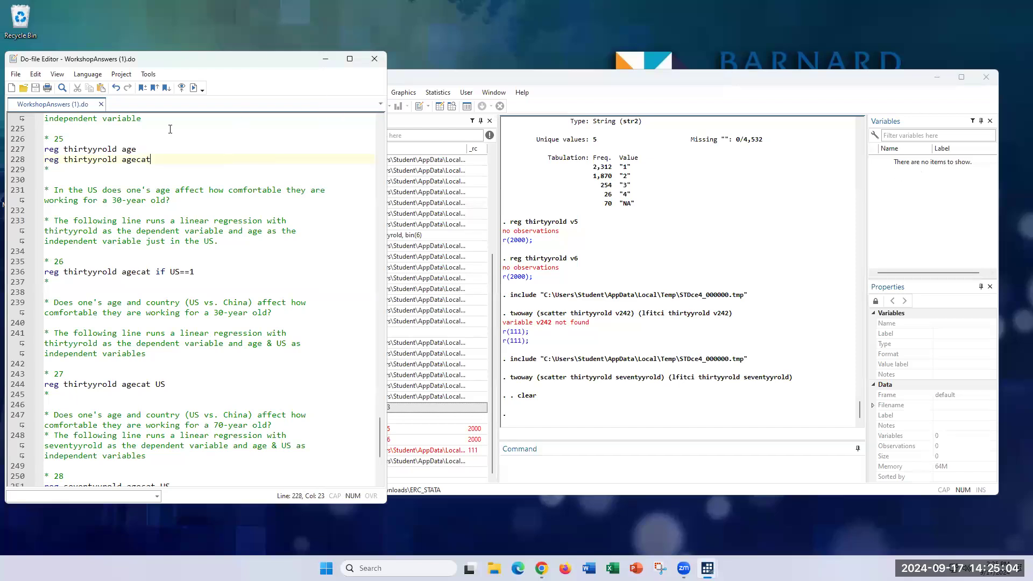
click(153, 74)
click(172, 86)
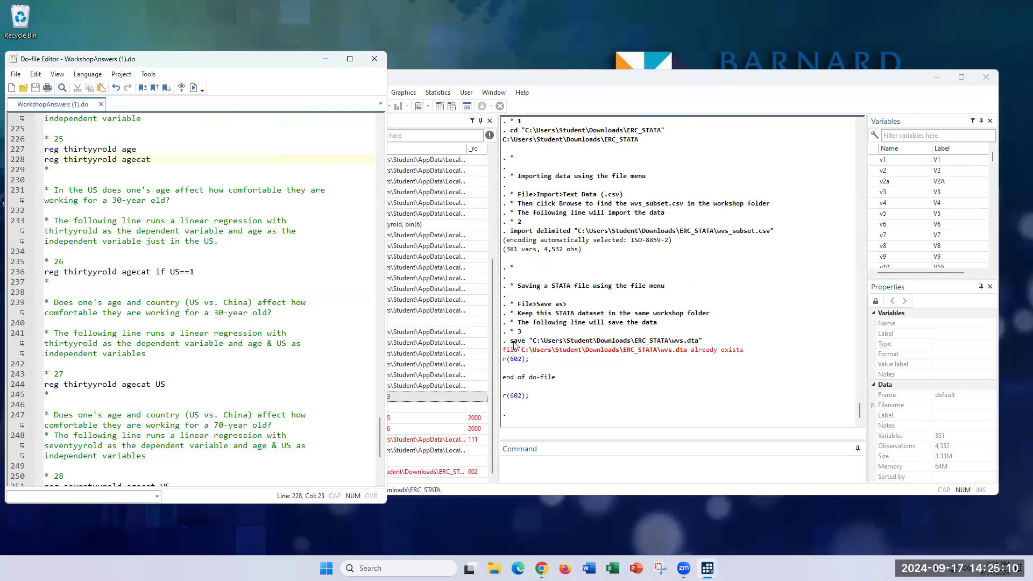
drag(510, 342, 754, 351)
Add ", replace" to section 3's save command on line 38 and comment that line out with an asterisk.
scroll(91, 280, up, 5)
click(146, 280)
scroll(149, 278, up, 20)
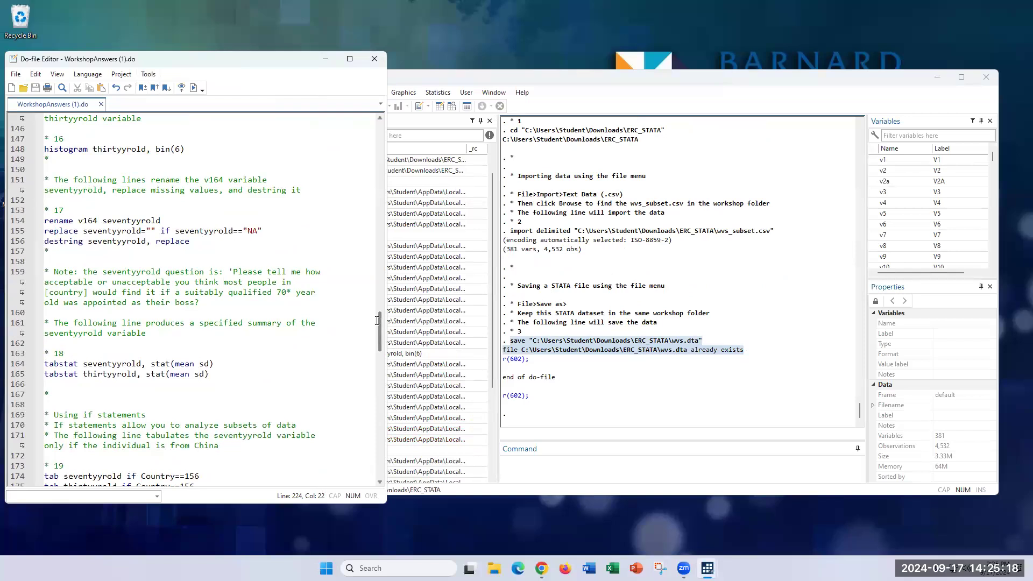
drag(379, 323, 381, 196)
scroll(72, 327, up, 15)
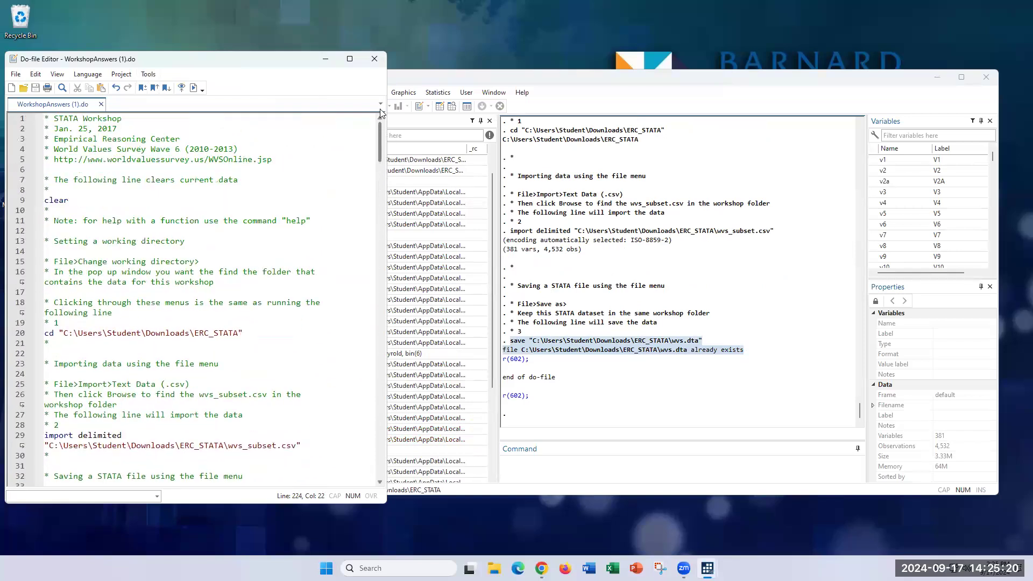
scroll(146, 339, down, 6)
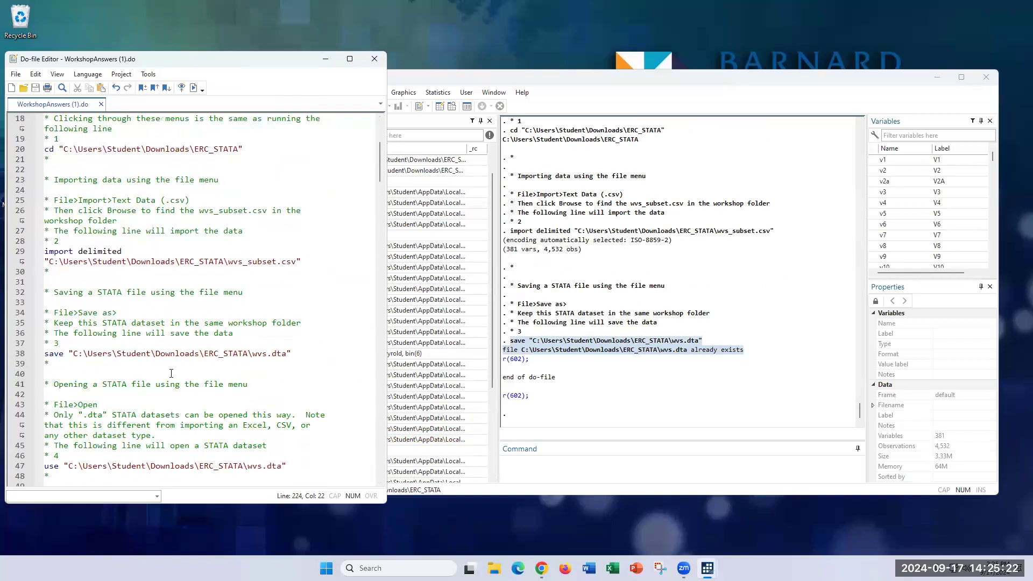
click(304, 353)
text(, replace)
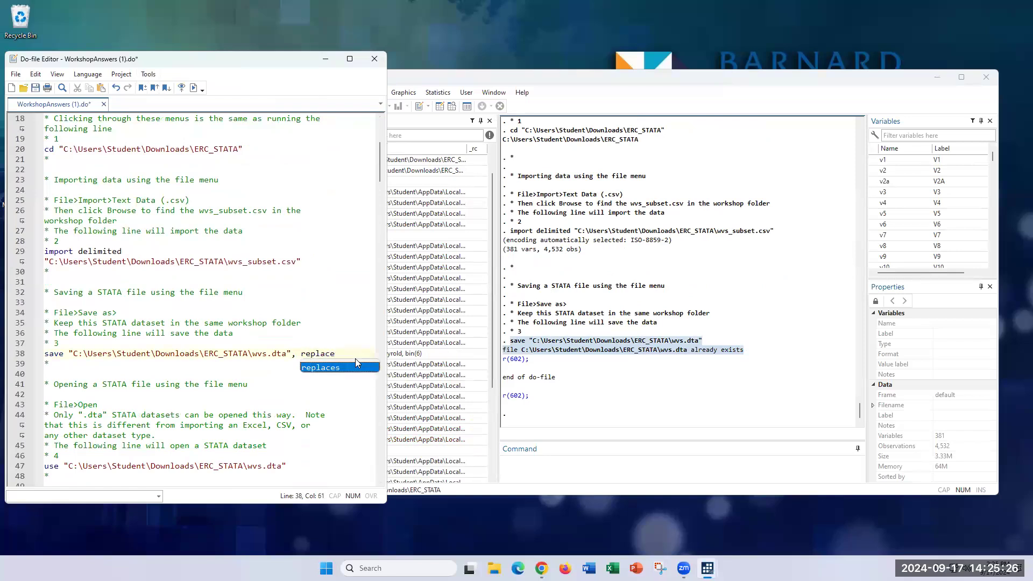
click(44, 353)
text(*)
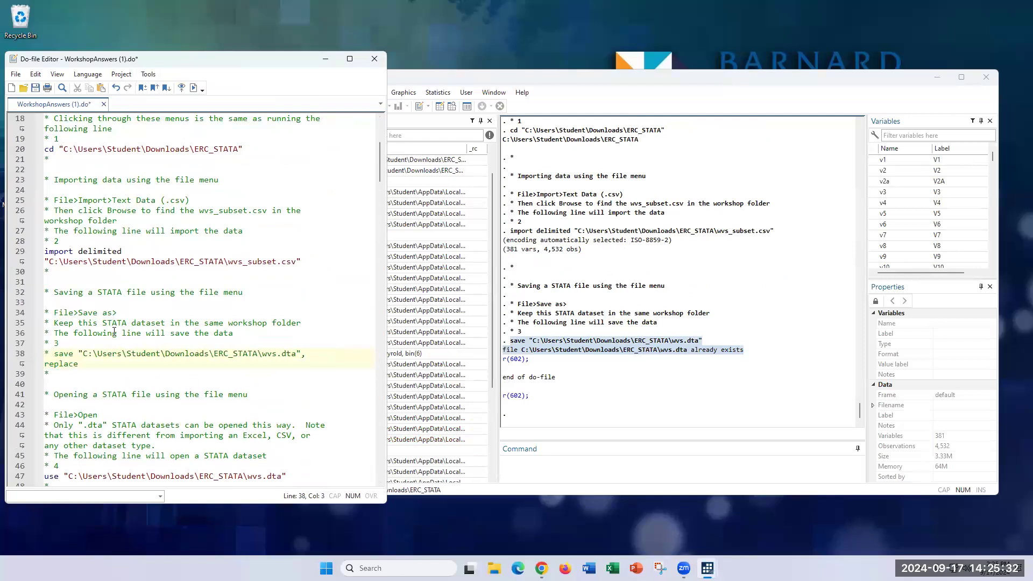
Try to execute the edited do-file again and examine the output of section 4's use command.
click(148, 73)
click(162, 85)
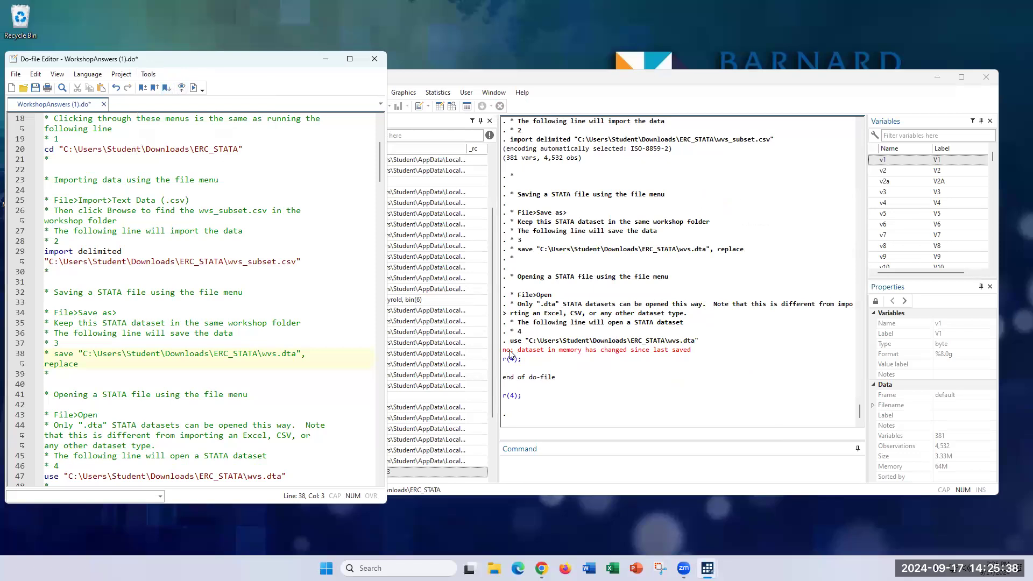
drag(504, 351, 704, 356)
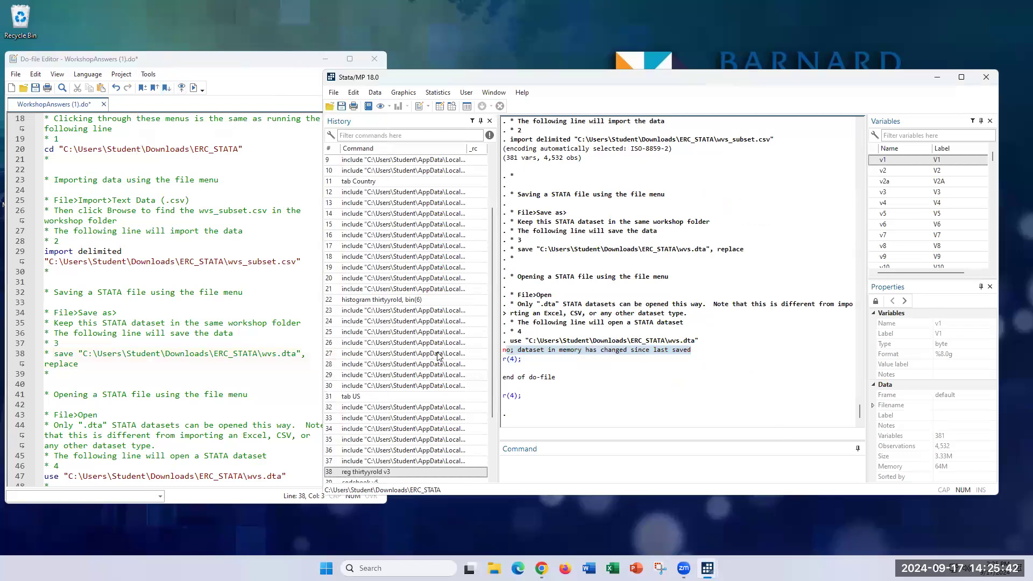
Comment out section 4's use command on line 47 with an asterisk.
scroll(38, 377, down, 3)
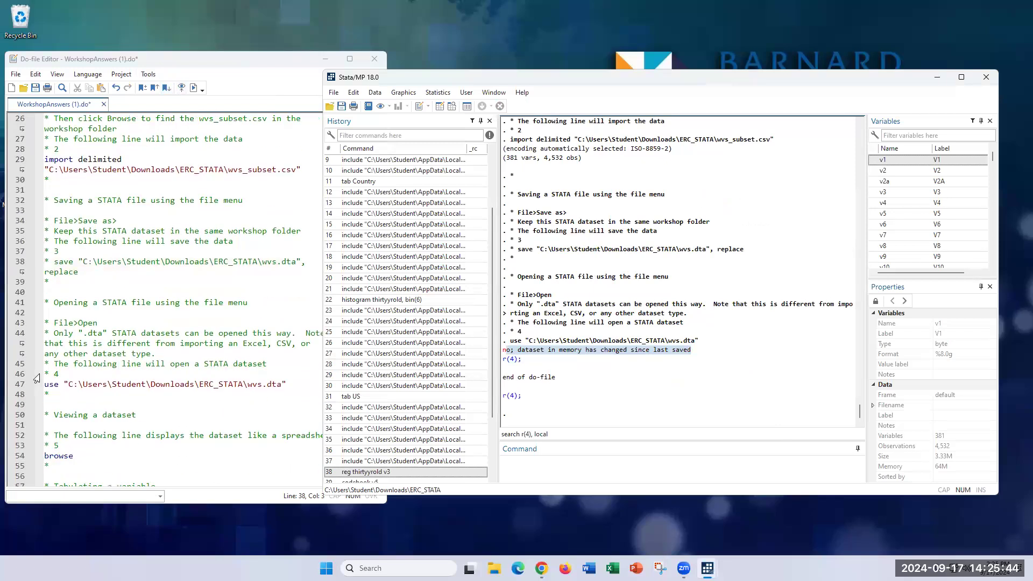
click(45, 383)
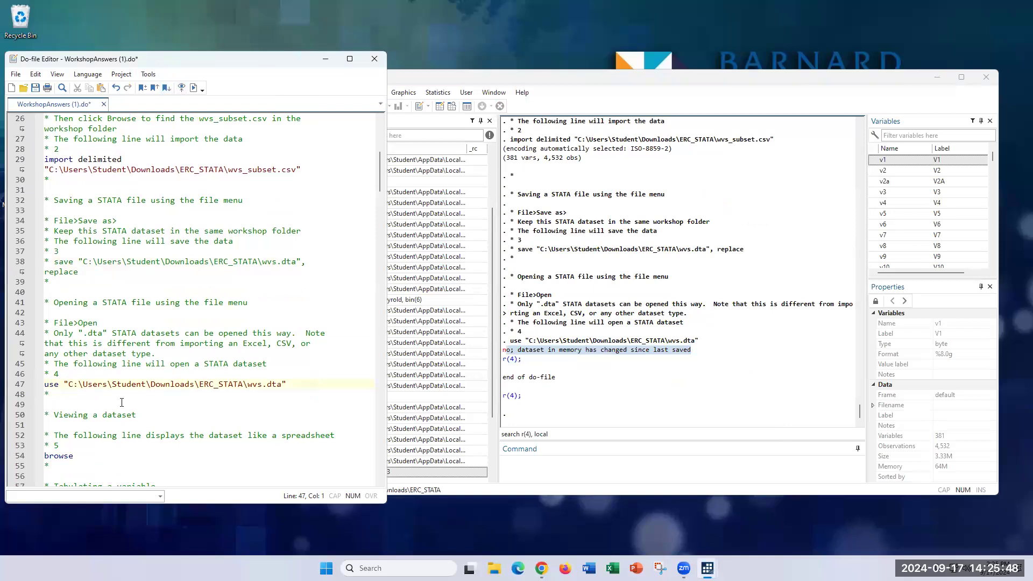
text(*)
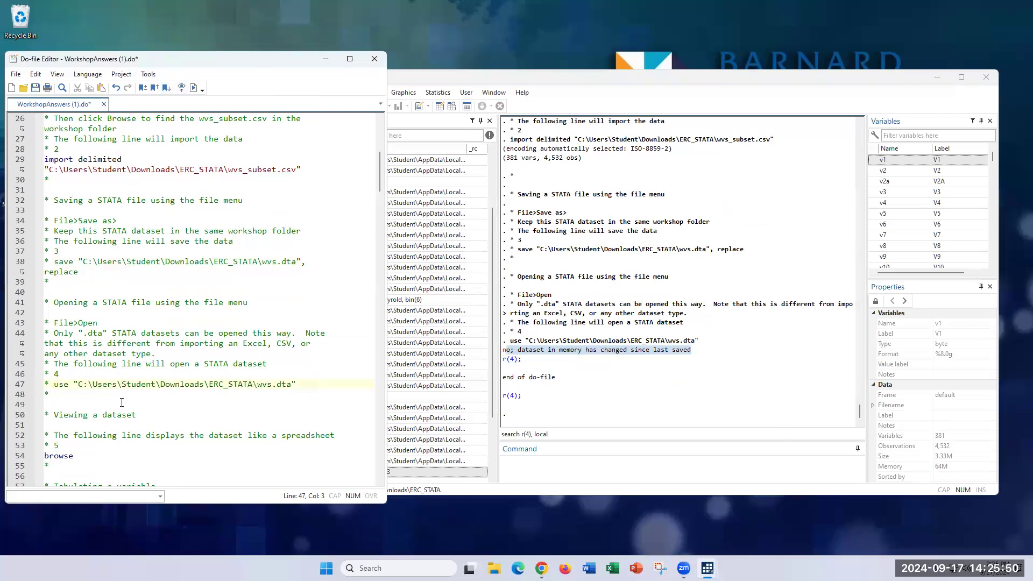
Execute the entire do-file through to its end, and close the resulting Graph and Data Editor windows.
click(45, 170)
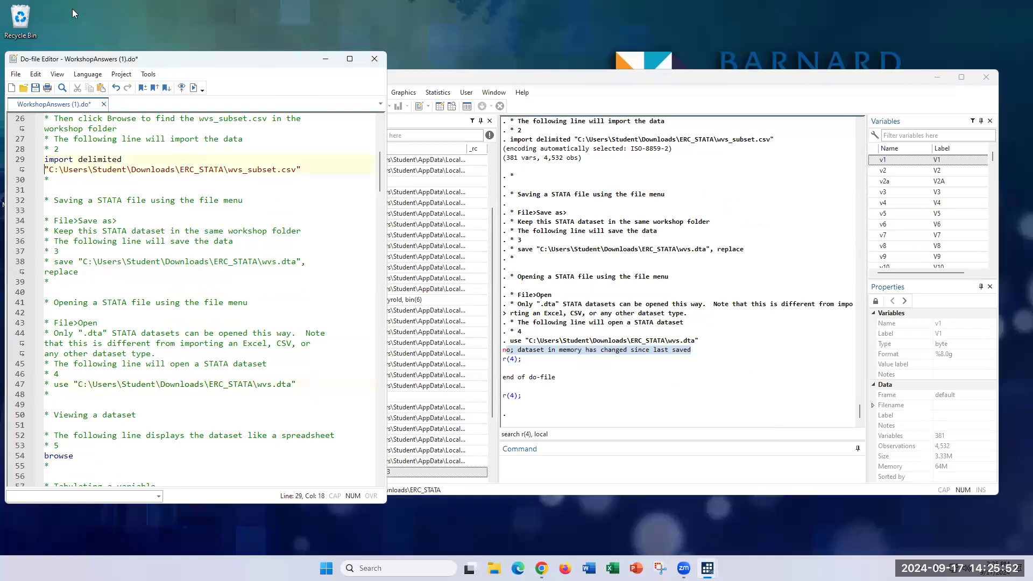
click(147, 74)
click(172, 86)
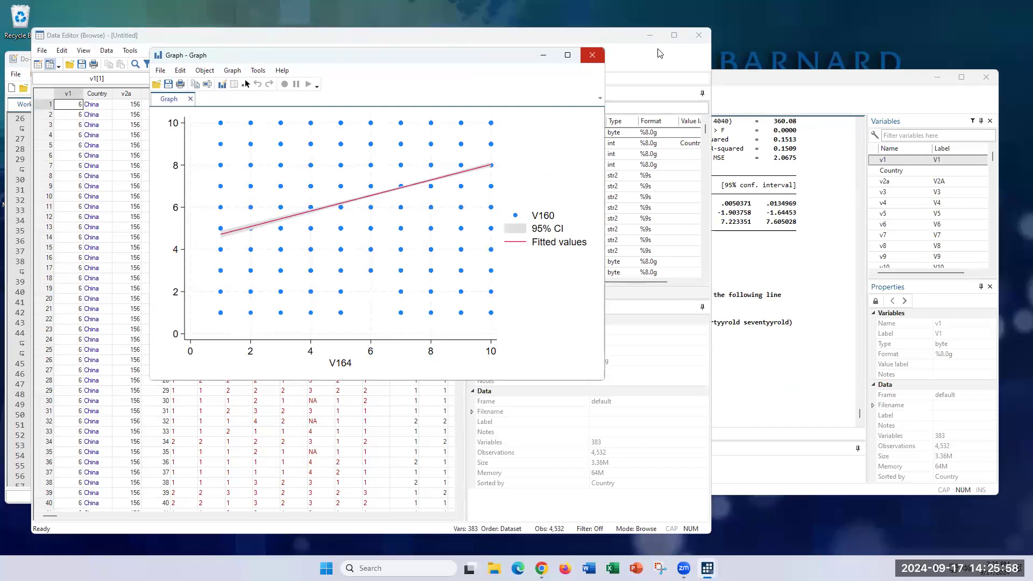
click(592, 55)
click(698, 35)
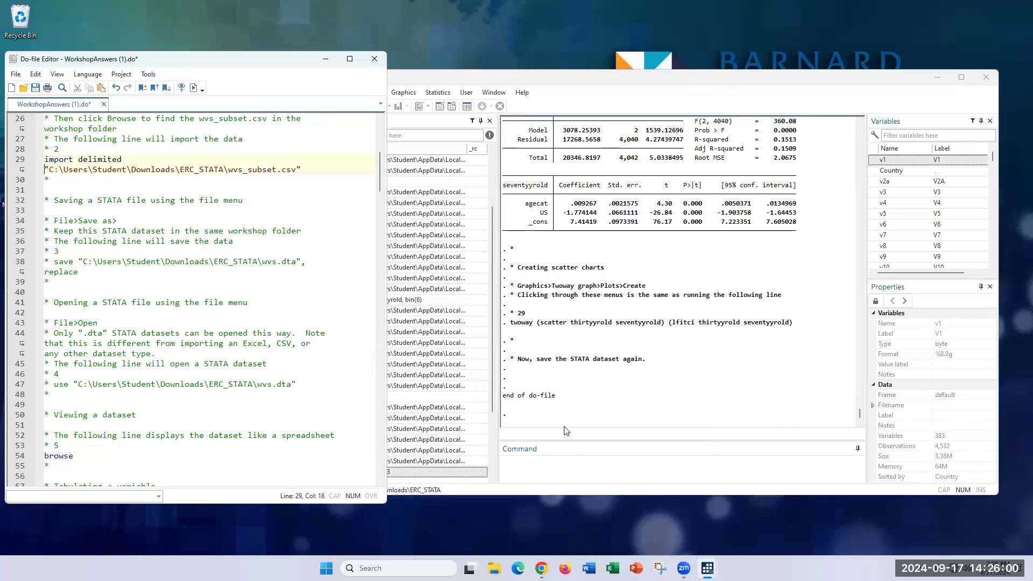
click(558, 396)
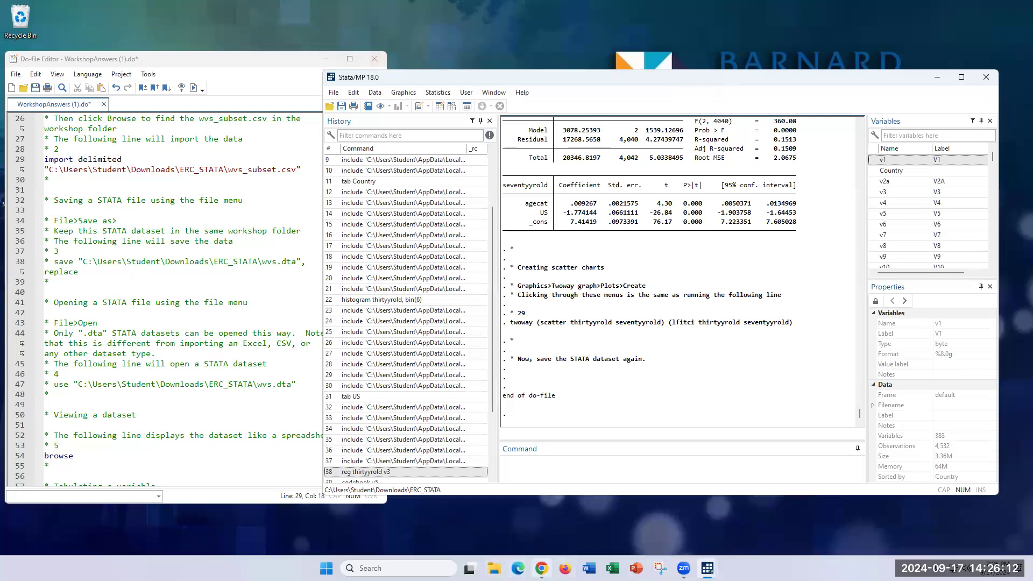
Switch to Chrome and review the walk-in hours, staff skills and appointments on the Empirical Reasoning Center's Visit Us page.
click(541, 568)
scroll(227, 203, down, 4)
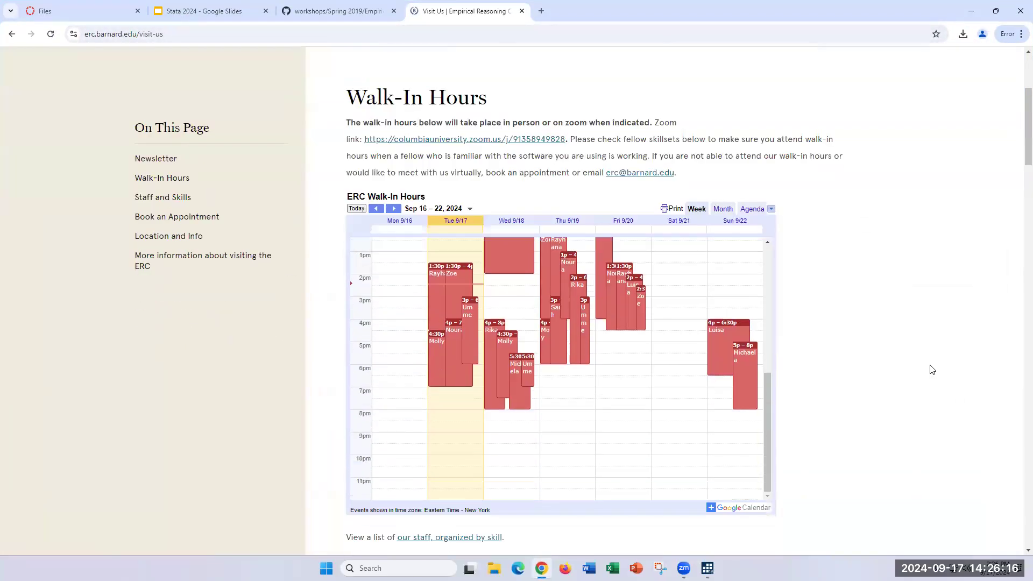
scroll(932, 370, down, 12)
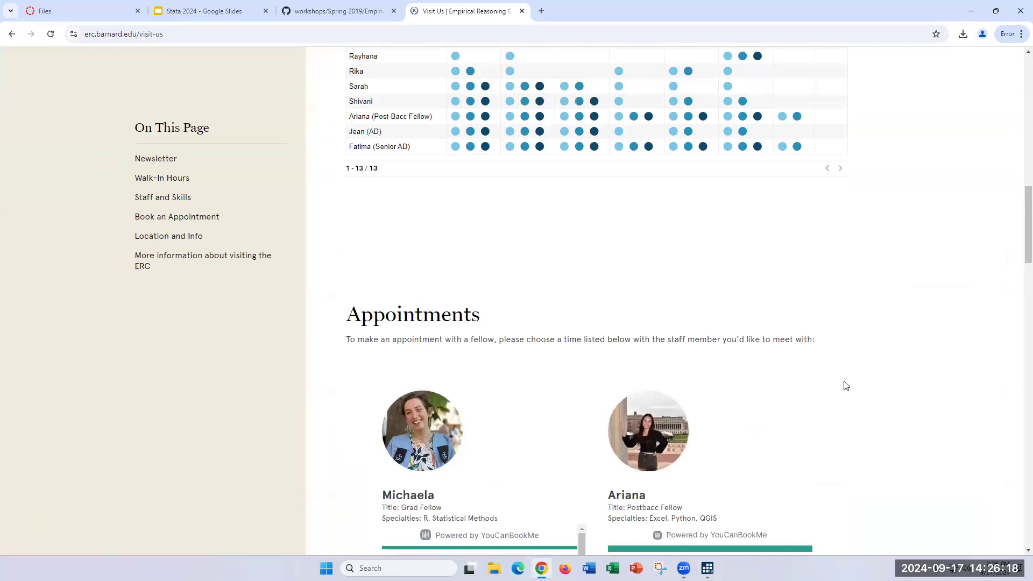
scroll(846, 386, up, 15)
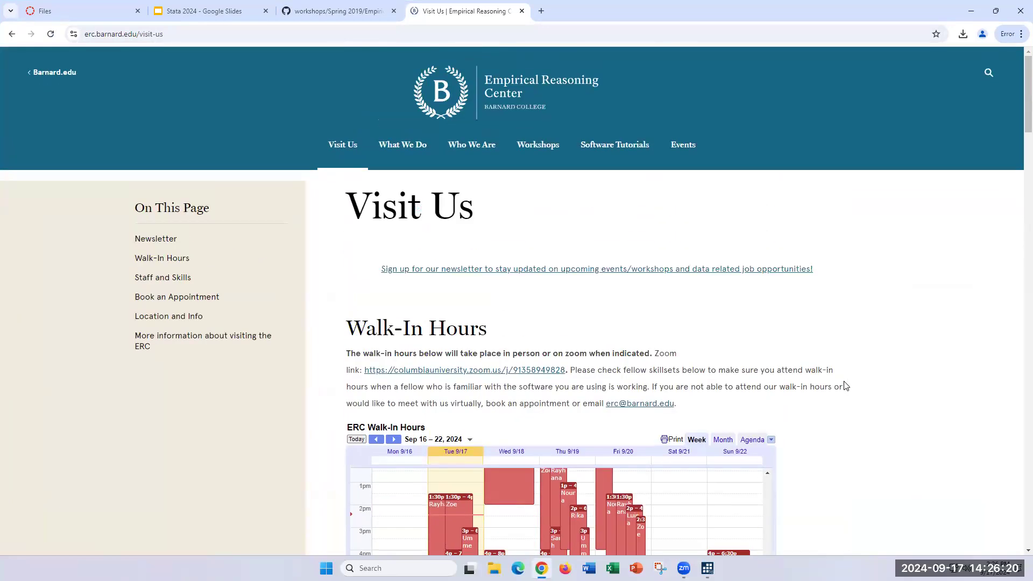